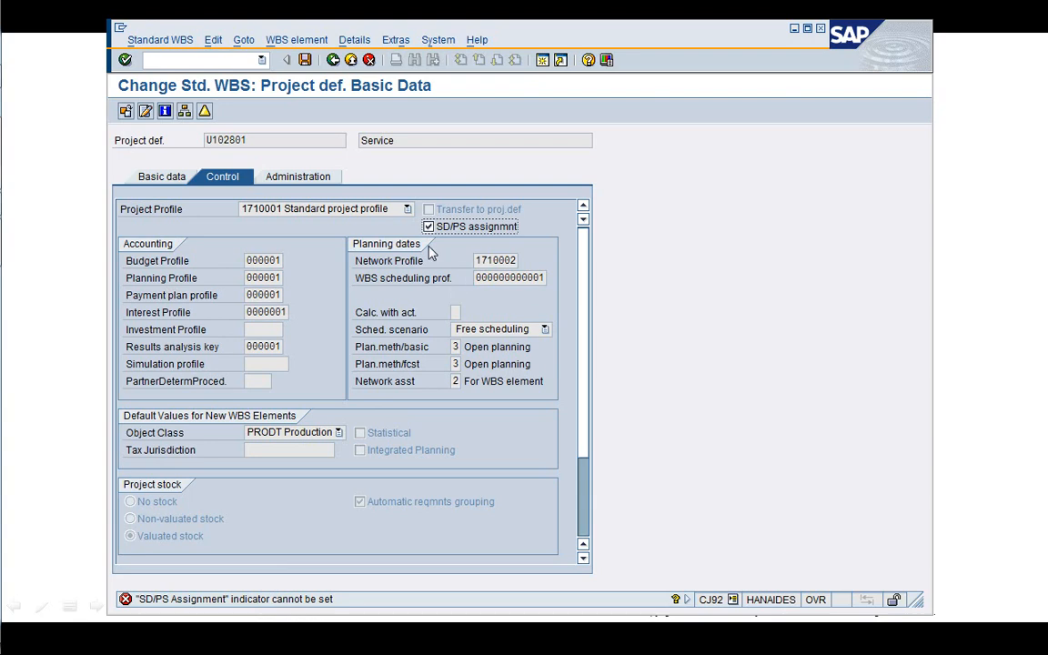
- Open the long text of the SD/PS assignment error message, read it through, and open the source code behind the message
{"action": "double_click", "coordinate": [310, 601]}
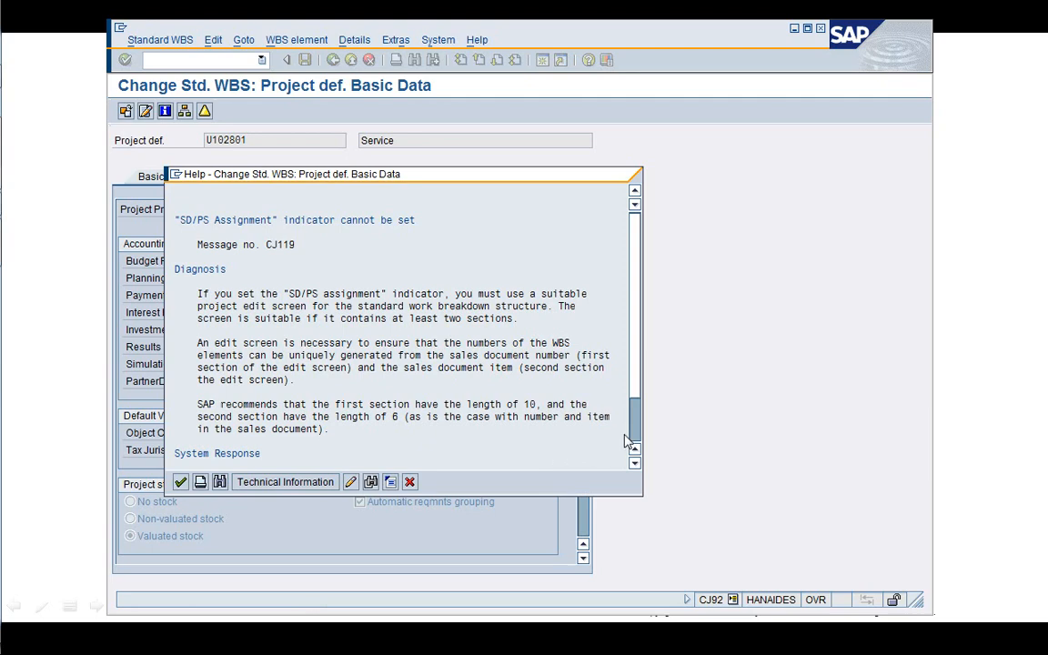
{"action": "scroll", "coordinate": [626, 440], "scroll_direction": "down", "scroll_amount": 5}
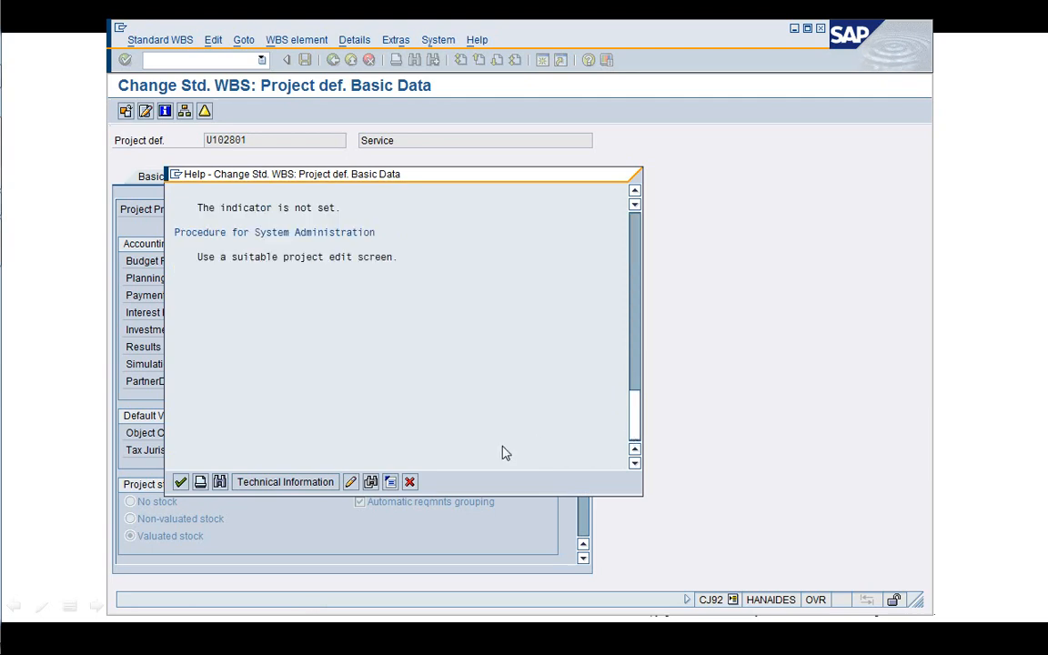
{"action": "left_click", "coordinate": [635, 251]}
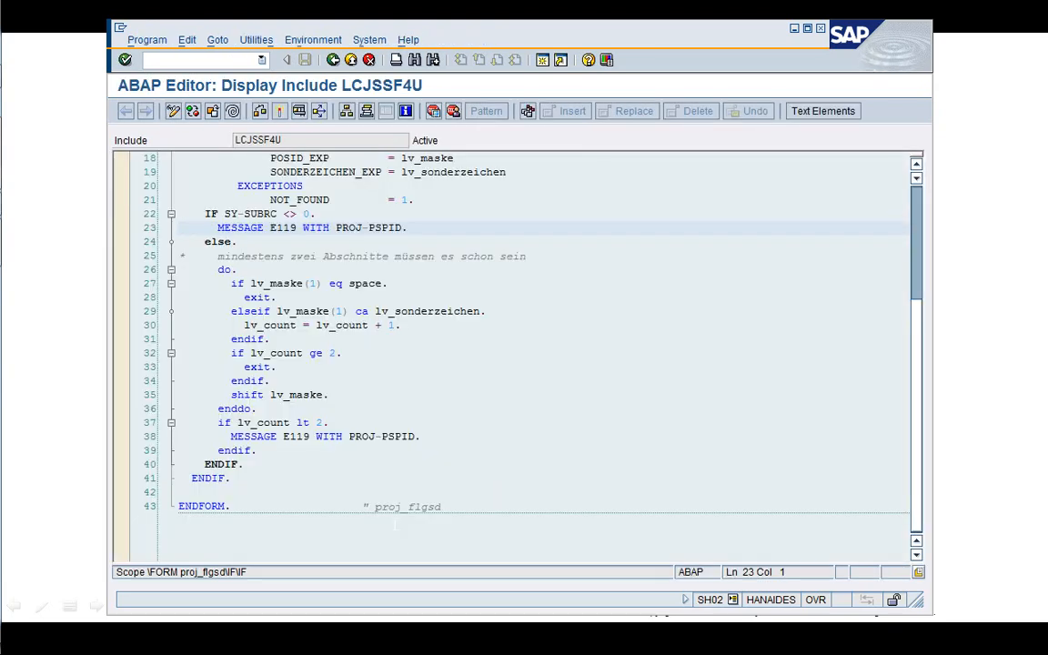
- Examine the check logic around message E119 in include LCJSSF4U, and return to the project definition's Control data
{"action": "key", "text": "Up"}
{"action": "key", "text": "Up"}
{"action": "key", "text": "Up"}
{"action": "key", "text": "Up"}
{"action": "key", "text": "Up"}
{"action": "key", "text": "Up"}
{"action": "key", "text": "Up"}
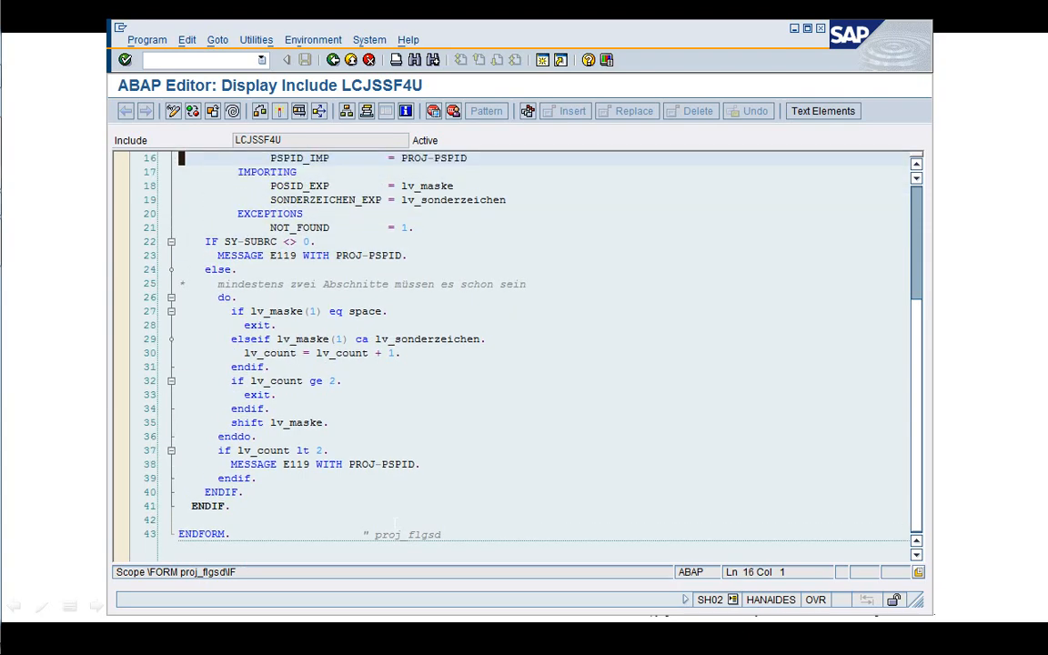
{"action": "key", "text": "Up"}
{"action": "key", "text": "Up"}
{"action": "key", "text": "Up"}
{"action": "key", "text": "Up"}
{"action": "key", "text": "Up"}
{"action": "key", "text": "Up"}
{"action": "key", "text": "Up"}
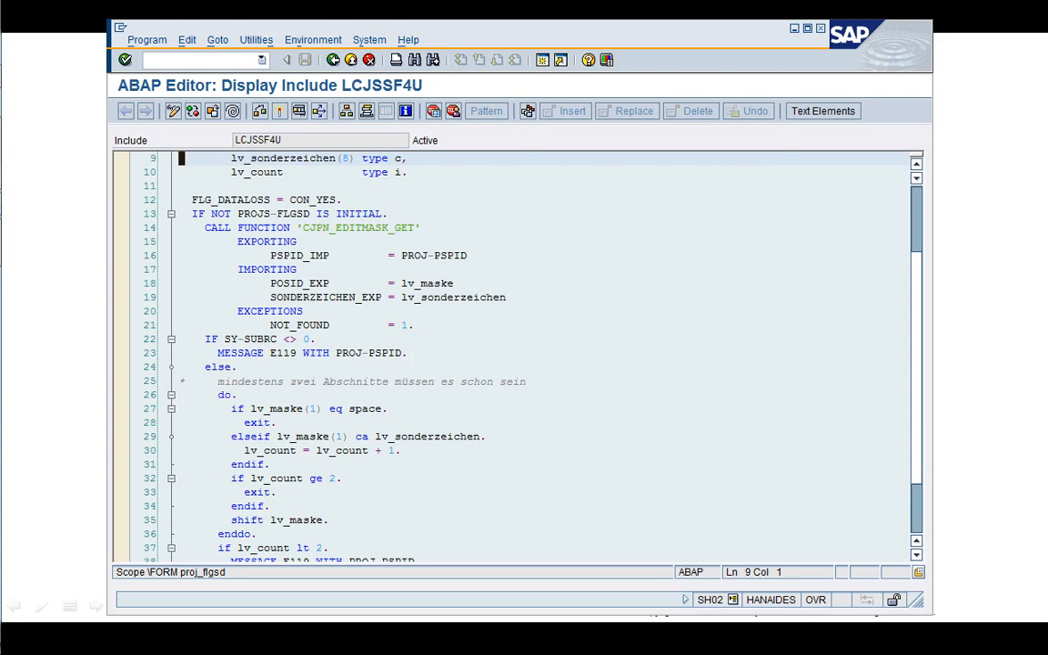
{"action": "left_click", "coordinate": [333, 60]}
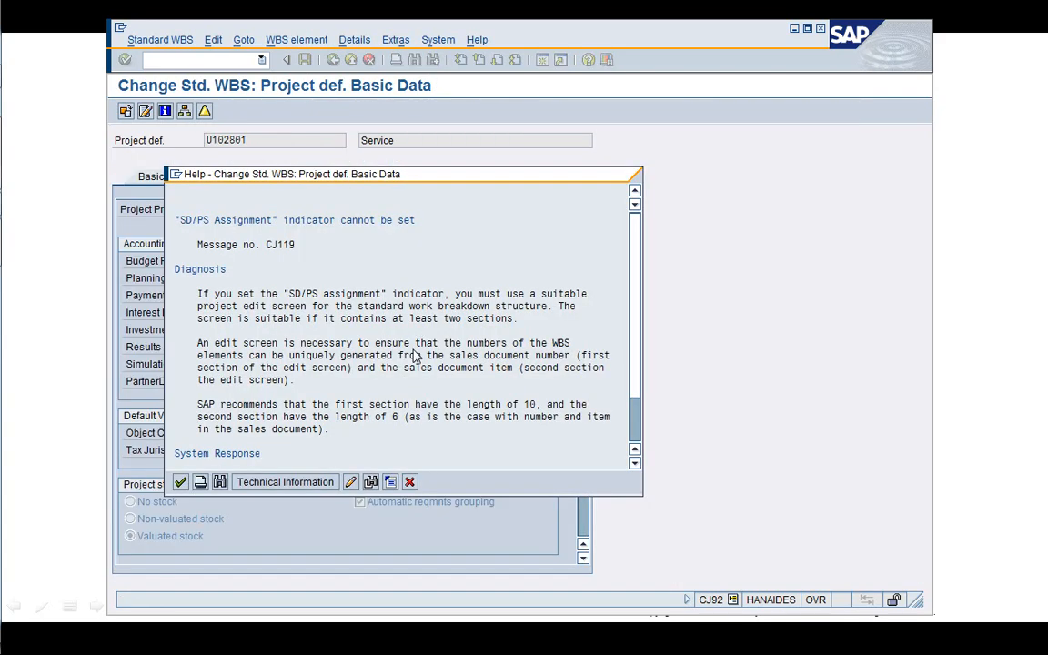
{"action": "left_click", "coordinate": [410, 482]}
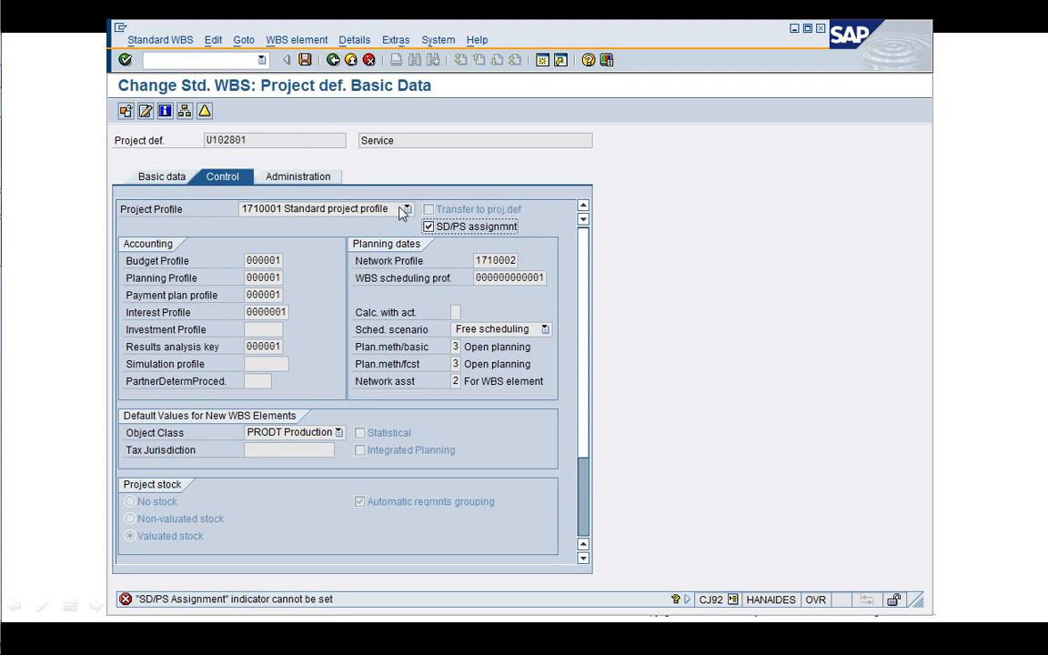
- Try to save the standard project definition with the SD/PS assignment indicator set
{"action": "left_click", "coordinate": [306, 60]}
{"action": "left_click", "coordinate": [308, 62]}
{"action": "left_click", "coordinate": [335, 66]}
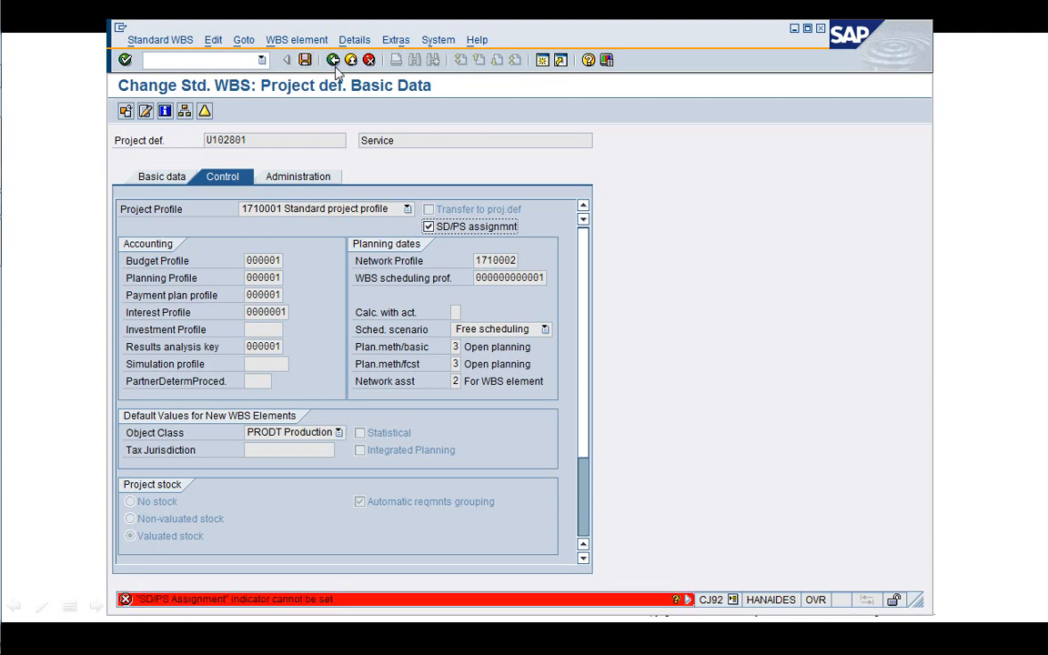
{"action": "left_click", "coordinate": [333, 61]}
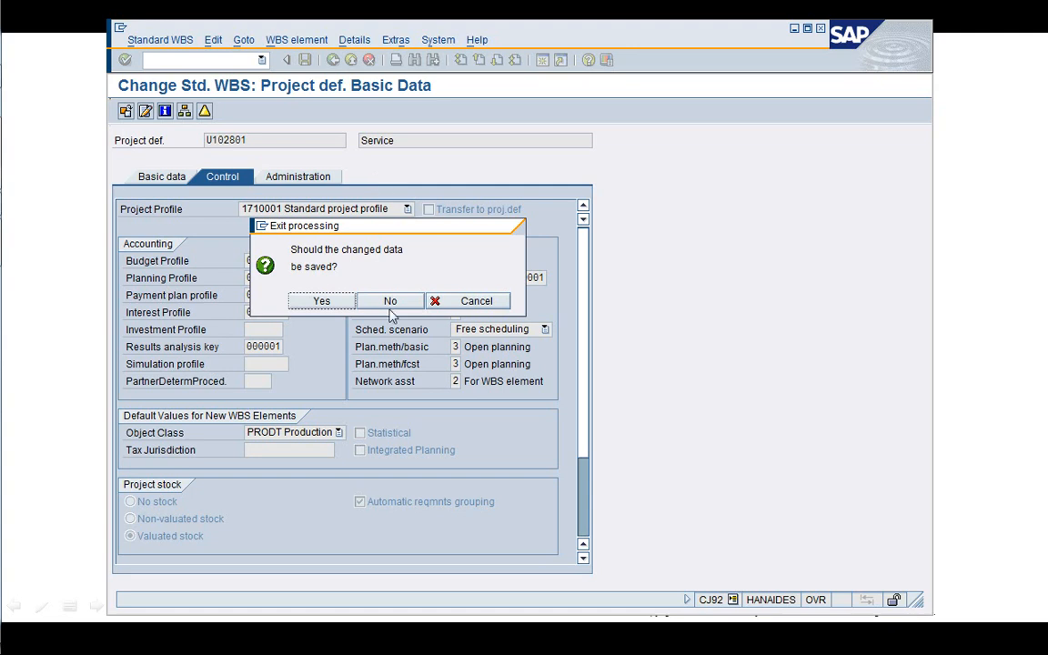
{"action": "left_click", "coordinate": [338, 303]}
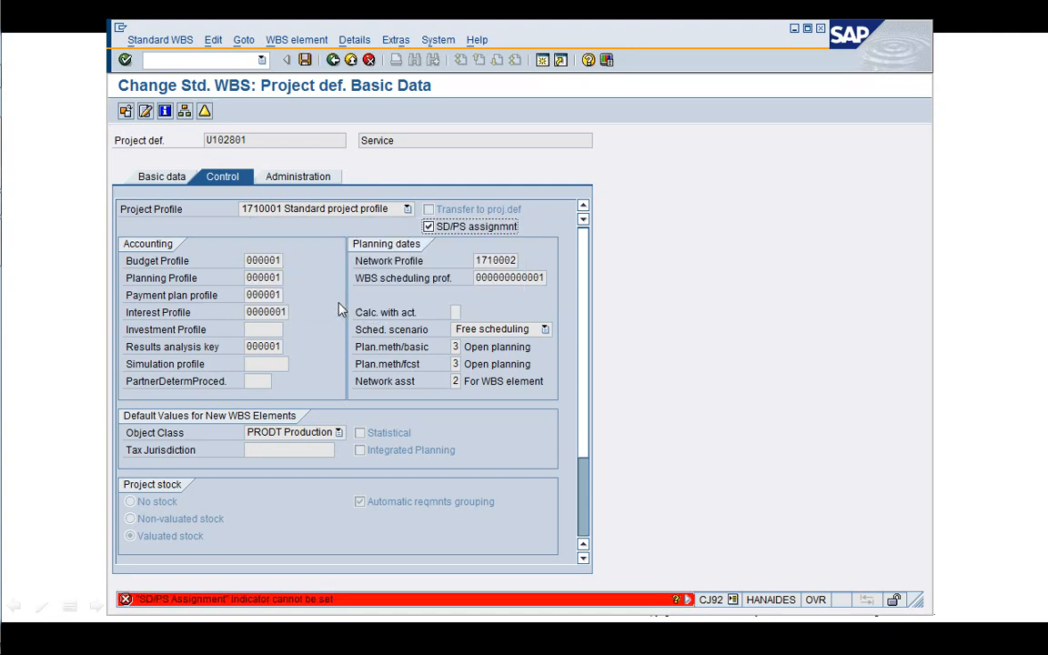
- Leave the standard project definition without saving the changed data
{"action": "left_click", "coordinate": [333, 62]}
{"action": "left_click", "coordinate": [333, 59]}
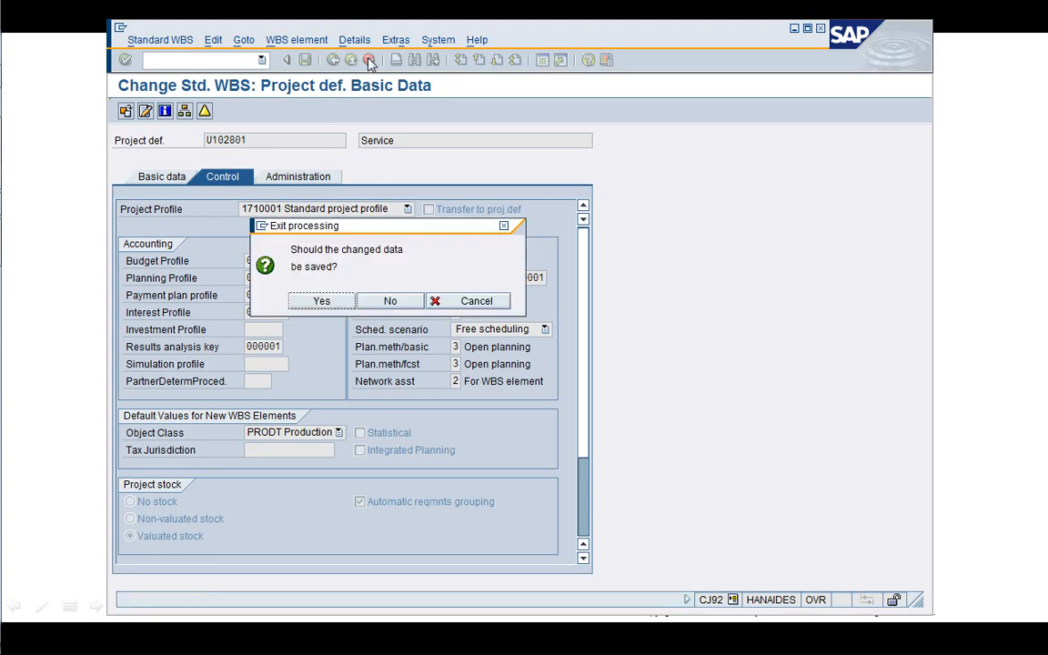
{"action": "left_click", "coordinate": [389, 301]}
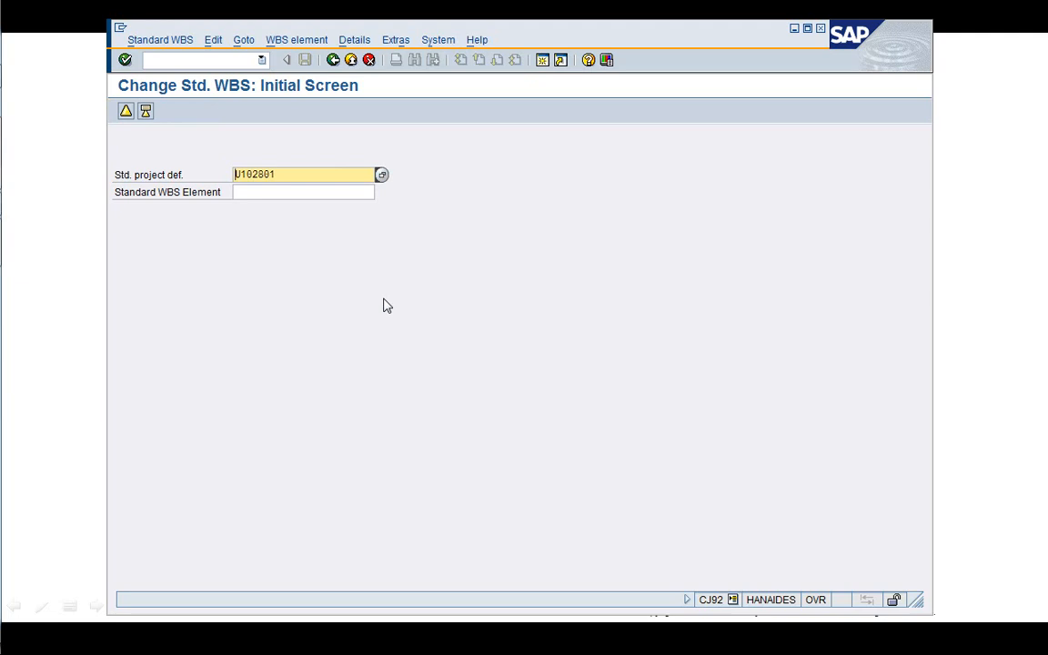
- Switch to Chrome and read the SAP Community blog instructions for activating &SAP_EDIT in SE16N through debugging
{"action": "left_click", "coordinate": [33, 270]}
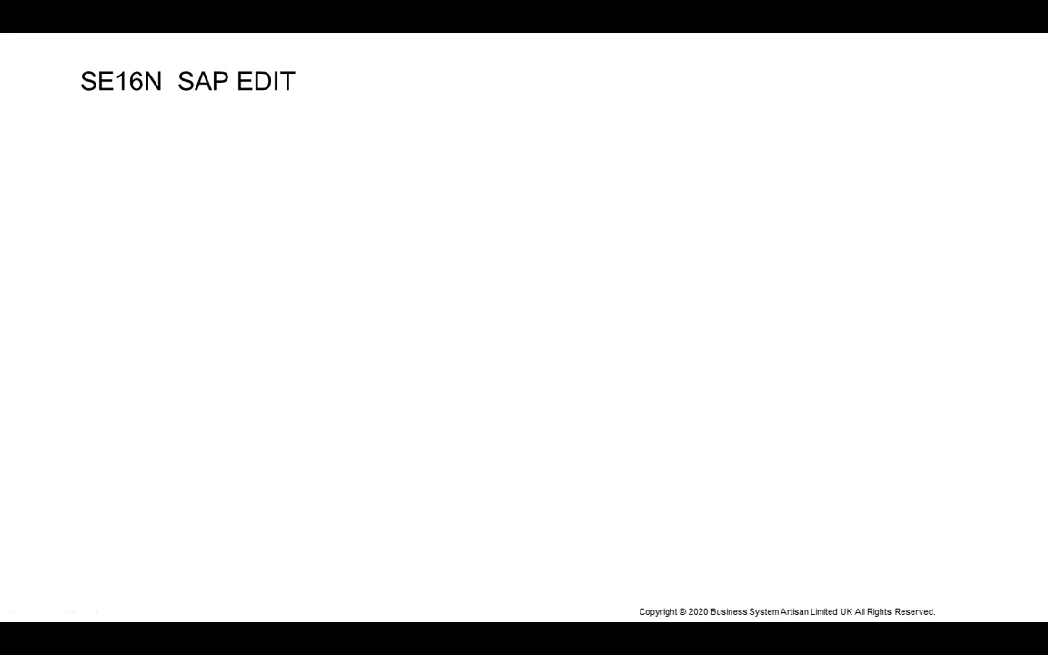
{"action": "key", "text": "alt+Tab"}
{"action": "key", "text": "alt+Tab"}
{"action": "key", "text": "alt+Tab"}
{"action": "key", "text": "alt+Tab"}
{"action": "key", "text": "alt+Tab"}
{"action": "key", "text": "alt+Tab"}
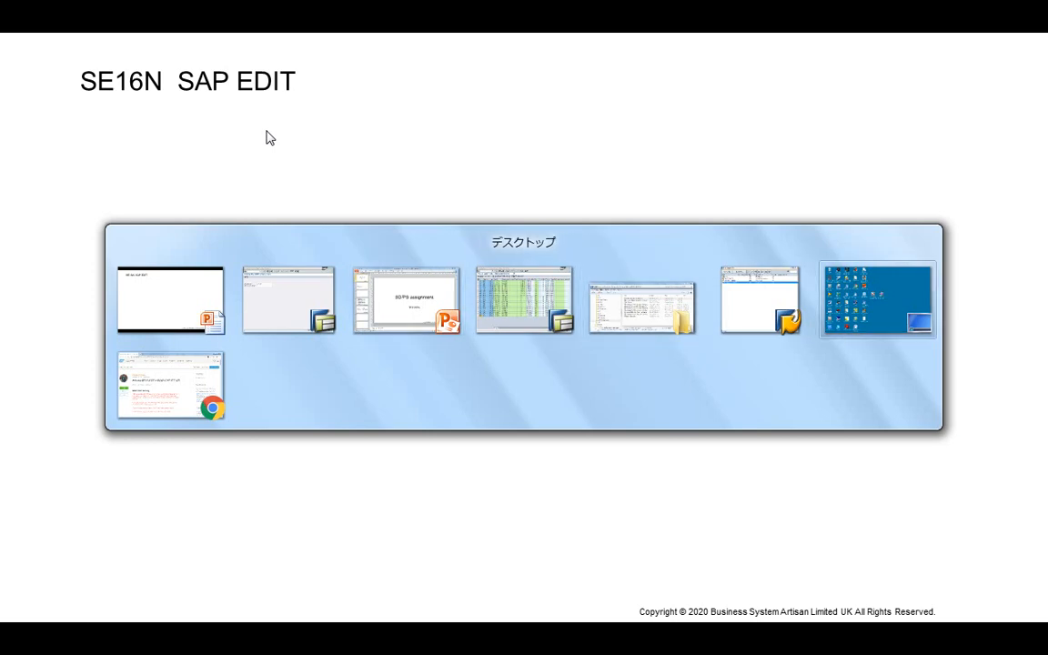
{"action": "key", "text": "alt+Tab"}
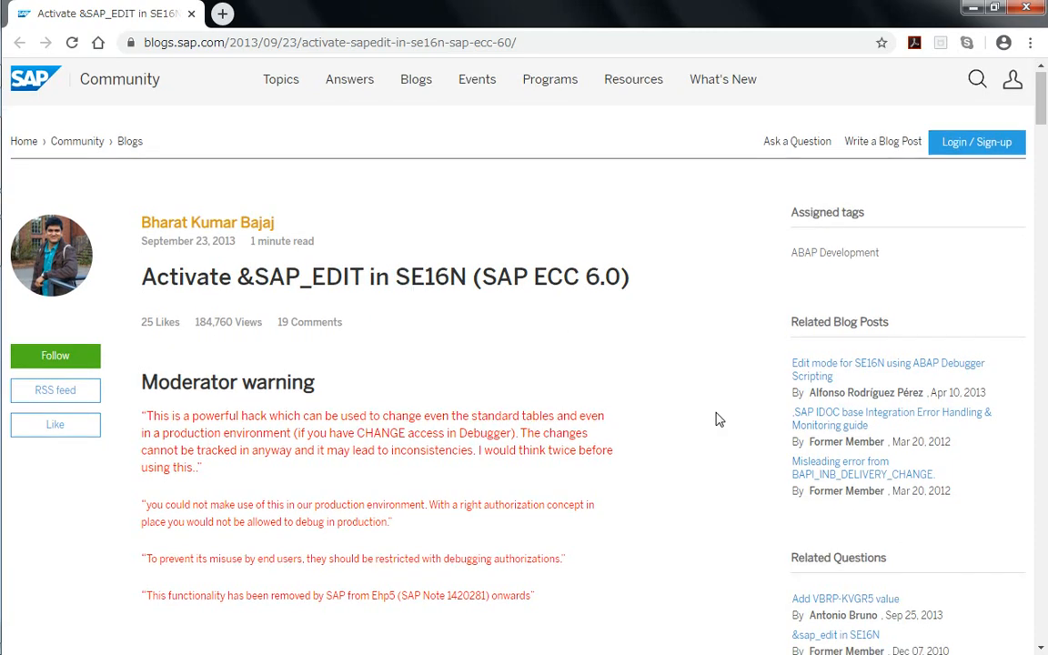
{"action": "scroll", "coordinate": [717, 417], "scroll_direction": "down", "scroll_amount": 1}
{"action": "scroll", "coordinate": [716, 419], "scroll_direction": "down", "scroll_amount": 6}
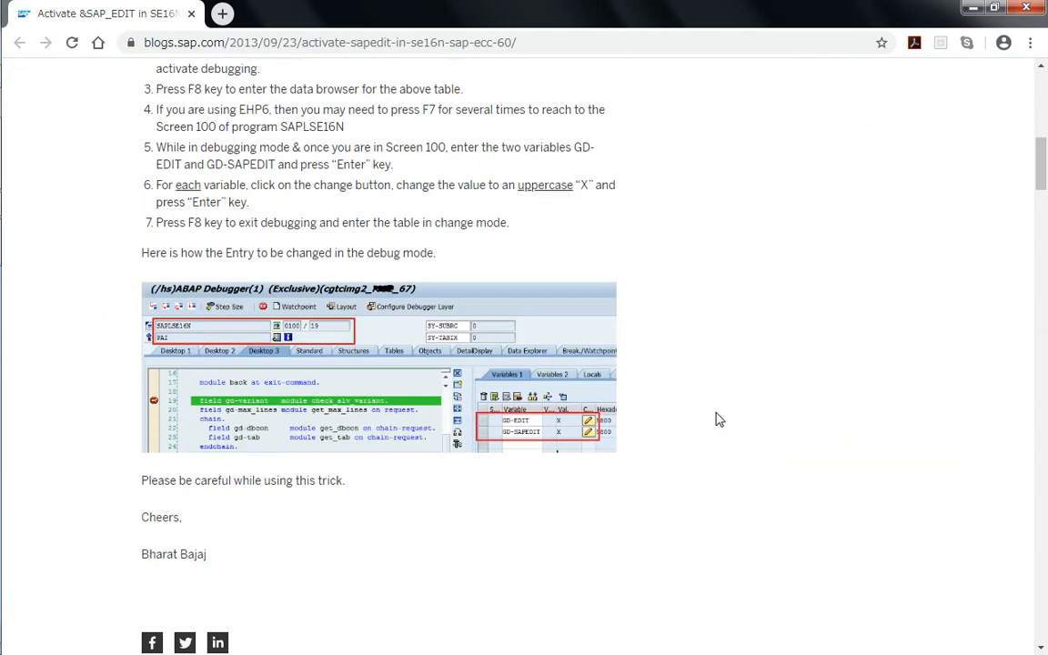
{"action": "scroll", "coordinate": [719, 420], "scroll_direction": "up", "scroll_amount": 1}
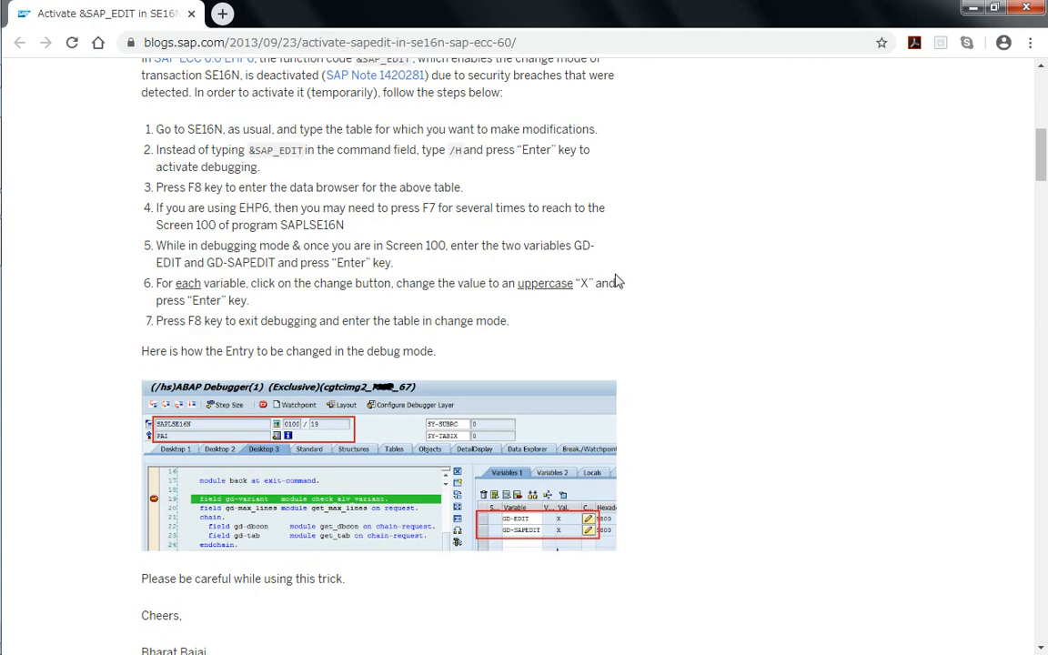
- Switch back to SAP and open transaction SE16N in a new session with /oSE16N
{"action": "key", "text": "alt+Tab"}
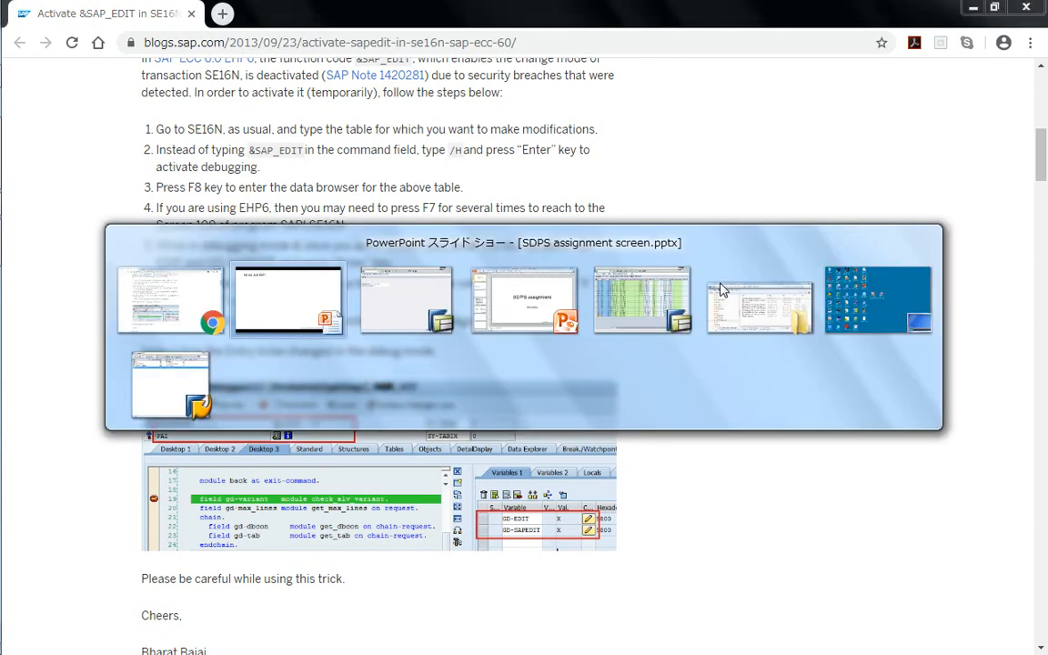
{"action": "key", "text": "alt+Tab"}
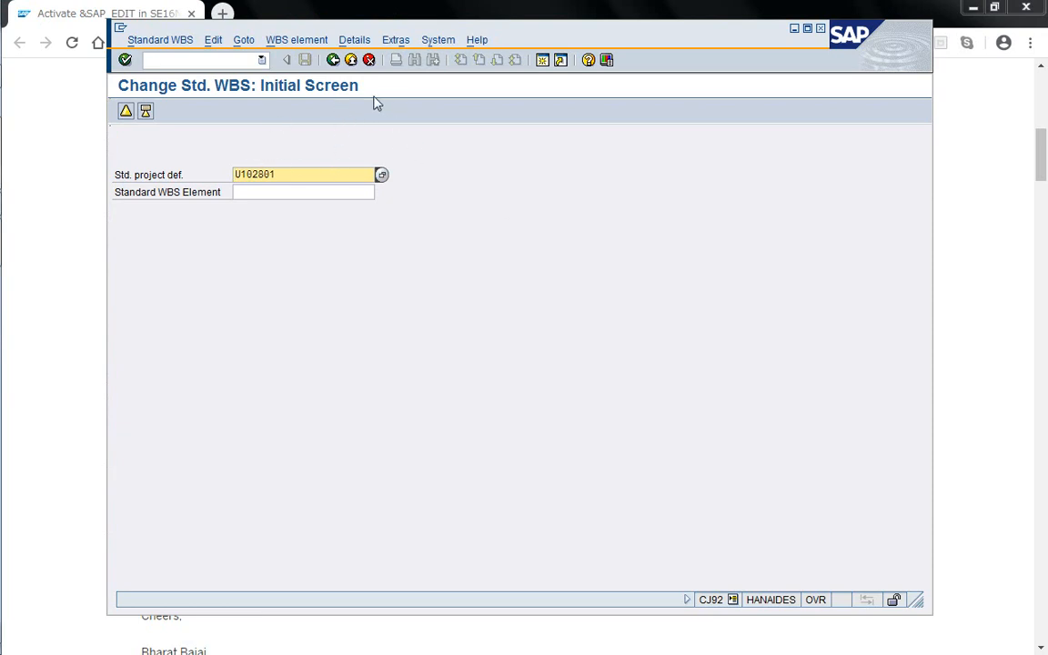
{"action": "left_click", "coordinate": [173, 60]}
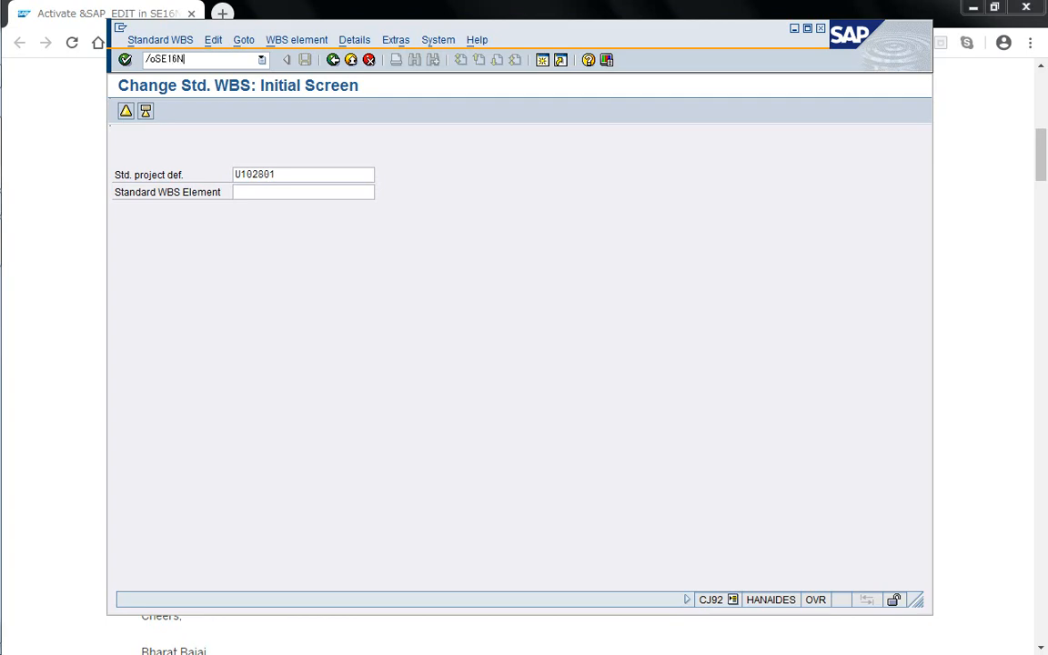
{"action": "key", "text": "Return"}
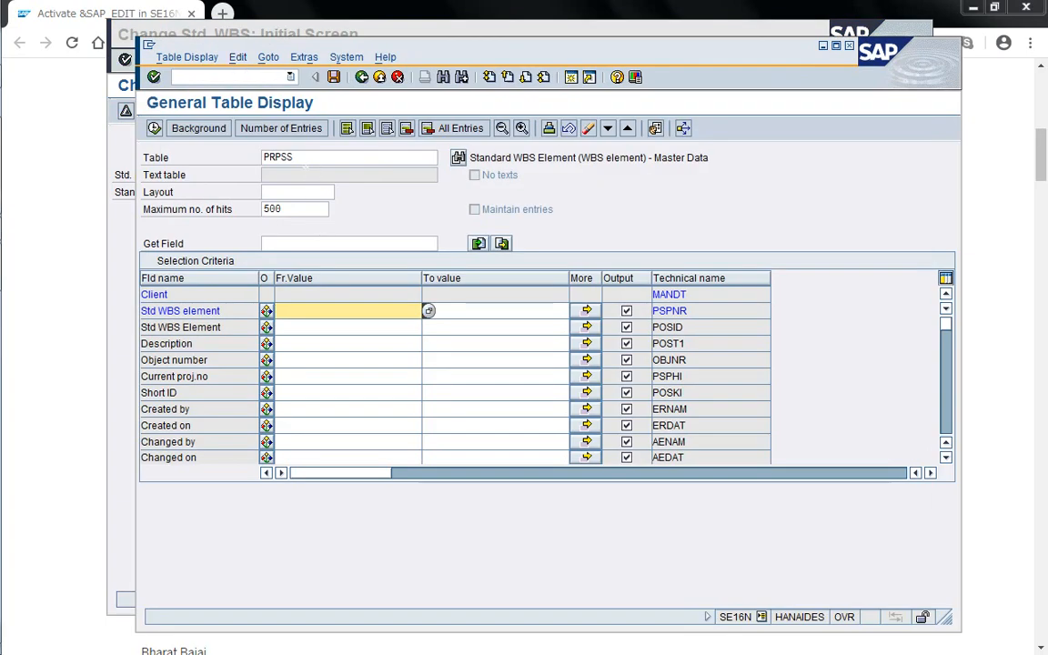
- Set the table in the General Table Display to PROJS and load its selection fields
{"action": "left_click", "coordinate": [306, 159]}
{"action": "key", "text": "BackSpace"}
{"action": "key", "text": "BackSpace"}
{"action": "key", "text": "BackSpace"}
{"action": "key", "text": "BackSpace"}
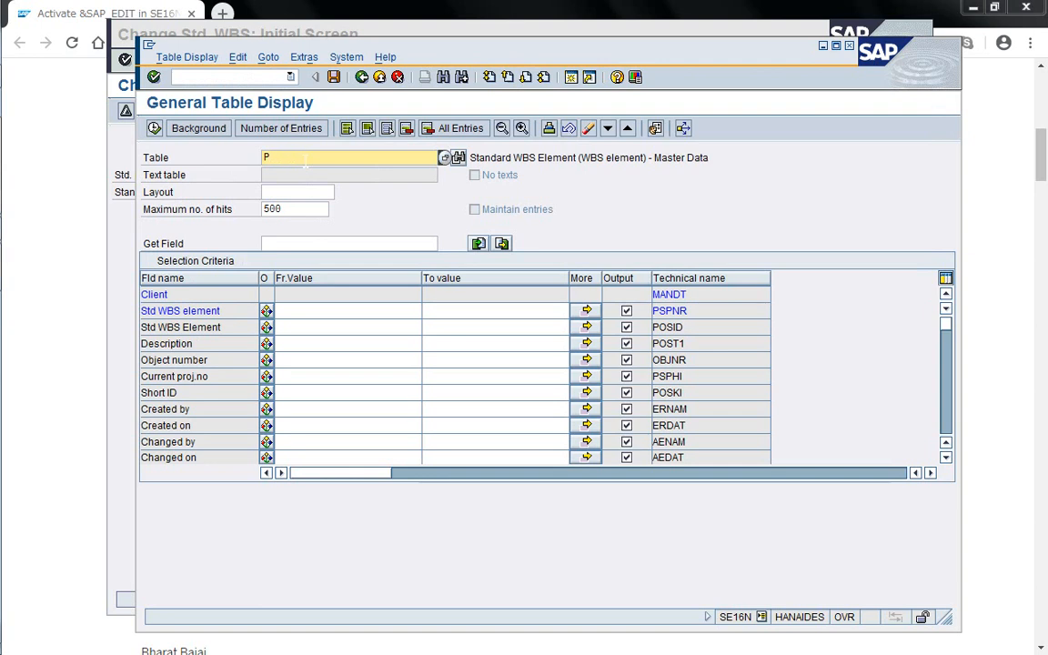
{"action": "type", "text": "ROJS"}
{"action": "key", "text": "Return"}
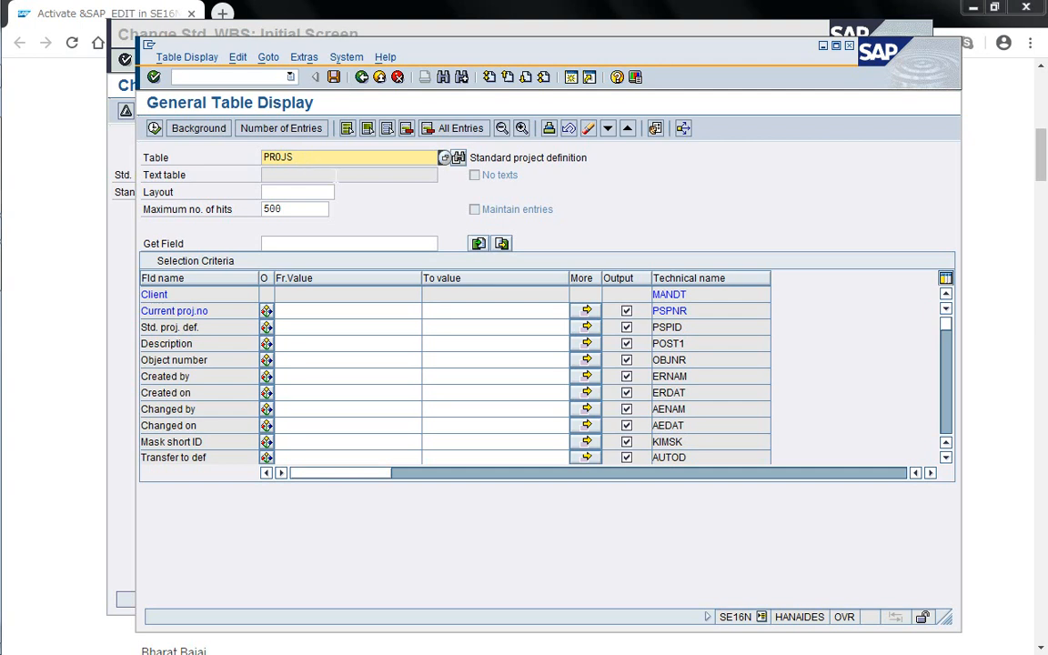
{"action": "key", "text": "BackSpace"}
{"action": "key", "text": "Return"}
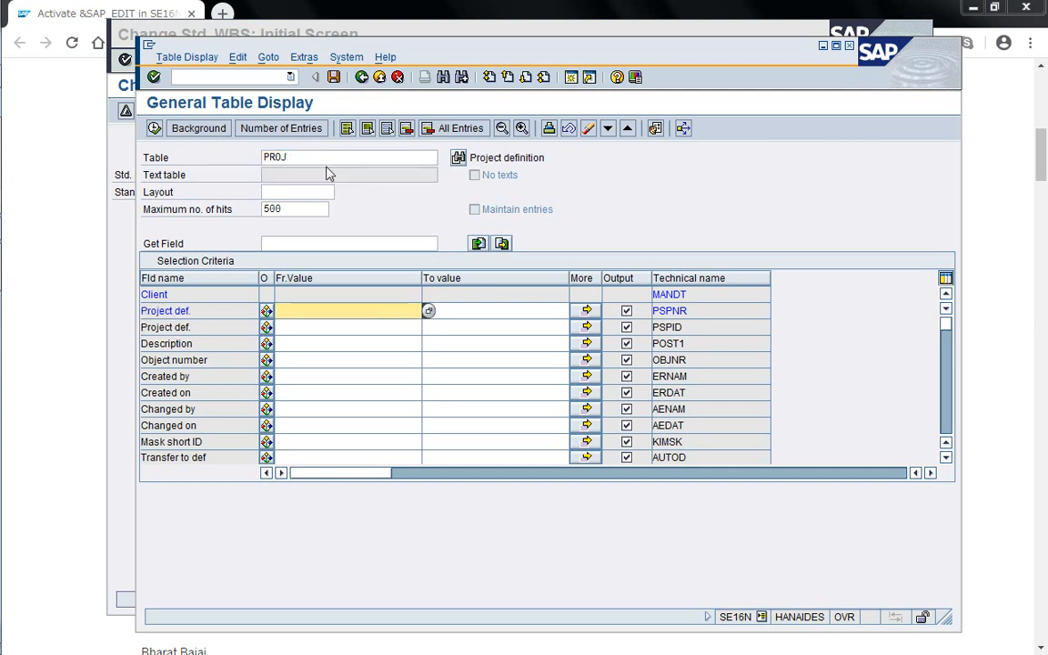
{"action": "left_click", "coordinate": [327, 161]}
{"action": "key", "text": "Return"}
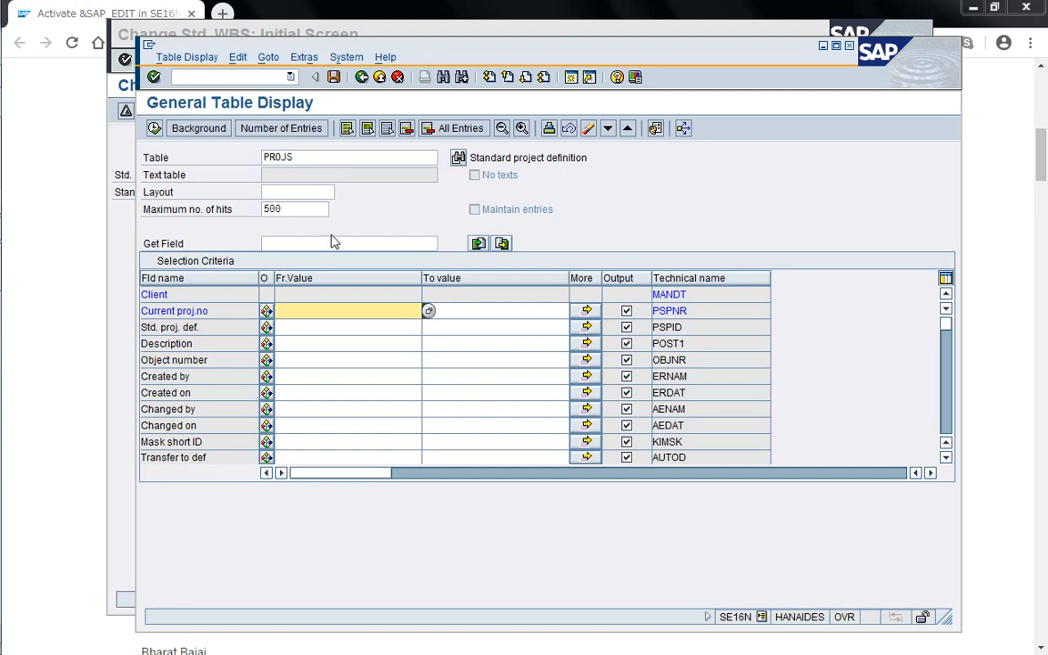
- List the PROJS entries and compare the SD/PS assignment field of U-102701 and U102801, returning to the selection screen
{"action": "left_click", "coordinate": [155, 128]}
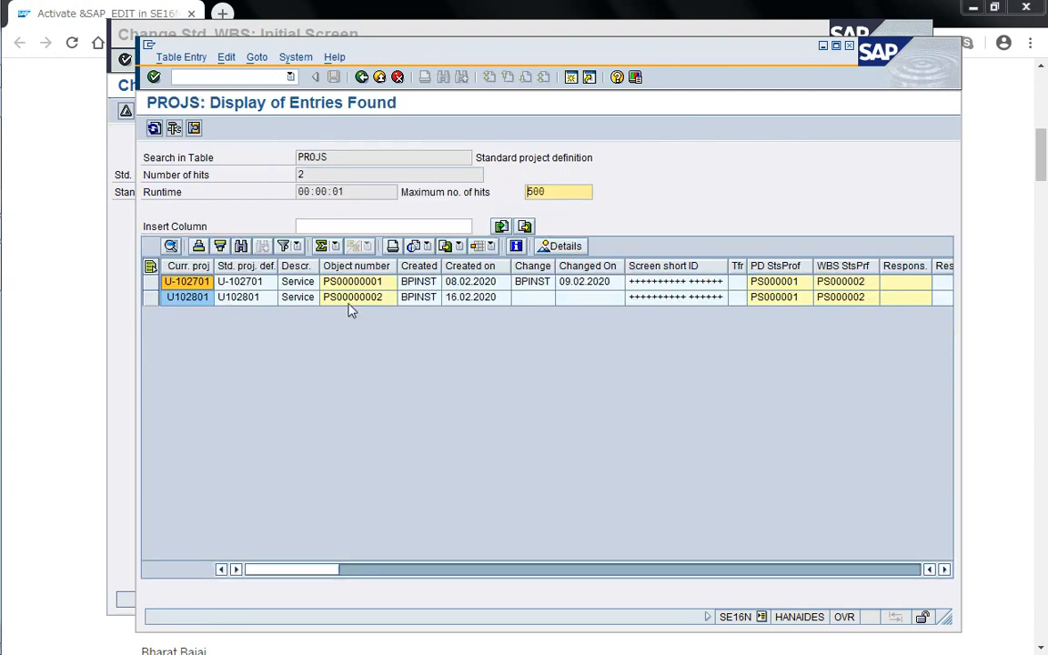
{"action": "left_click", "coordinate": [348, 304]}
{"action": "key", "text": "Right"}
{"action": "key", "text": "Right"}
{"action": "key", "text": "Right"}
{"action": "key", "text": "Right"}
{"action": "key", "text": "Right"}
{"action": "key", "text": "Right"}
{"action": "key", "text": "Right"}
{"action": "key", "text": "Right"}
{"action": "key", "text": "Right"}
{"action": "key", "text": "Right"}
{"action": "key", "text": "Right"}
{"action": "key", "text": "Right"}
{"action": "key", "text": "Right"}
{"action": "key", "text": "Right"}
{"action": "key", "text": "Right"}
{"action": "key", "text": "Right"}
{"action": "key", "text": "Right"}
{"action": "key", "text": "Right"}
{"action": "key", "text": "Right"}
{"action": "key", "text": "Right"}
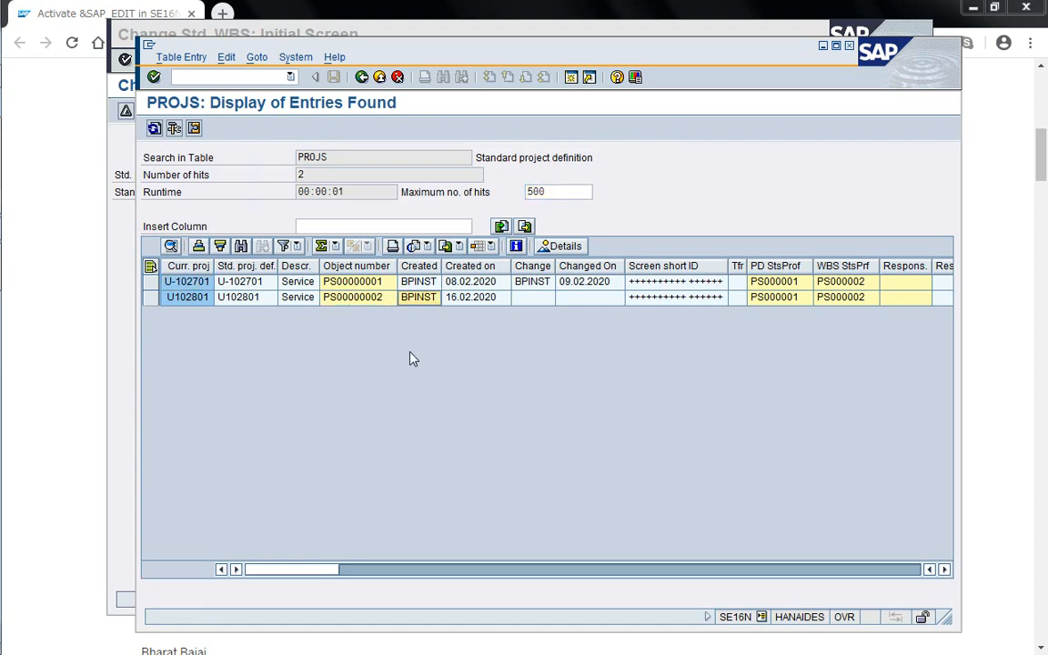
{"action": "key", "text": "Right"}
{"action": "key", "text": "Right"}
{"action": "key", "text": "Right"}
{"action": "key", "text": "Right"}
{"action": "key", "text": "Right"}
{"action": "key", "text": "Right"}
{"action": "key", "text": "Right"}
{"action": "key", "text": "Right"}
{"action": "key", "text": "Right"}
{"action": "key", "text": "Right"}
{"action": "key", "text": "Right"}
{"action": "key", "text": "Right"}
{"action": "key", "text": "Right"}
{"action": "key", "text": "Right"}
{"action": "key", "text": "Right"}
{"action": "key", "text": "Right"}
{"action": "key", "text": "Right"}
{"action": "key", "text": "Right"}
{"action": "key", "text": "Right"}
{"action": "key", "text": "Right"}
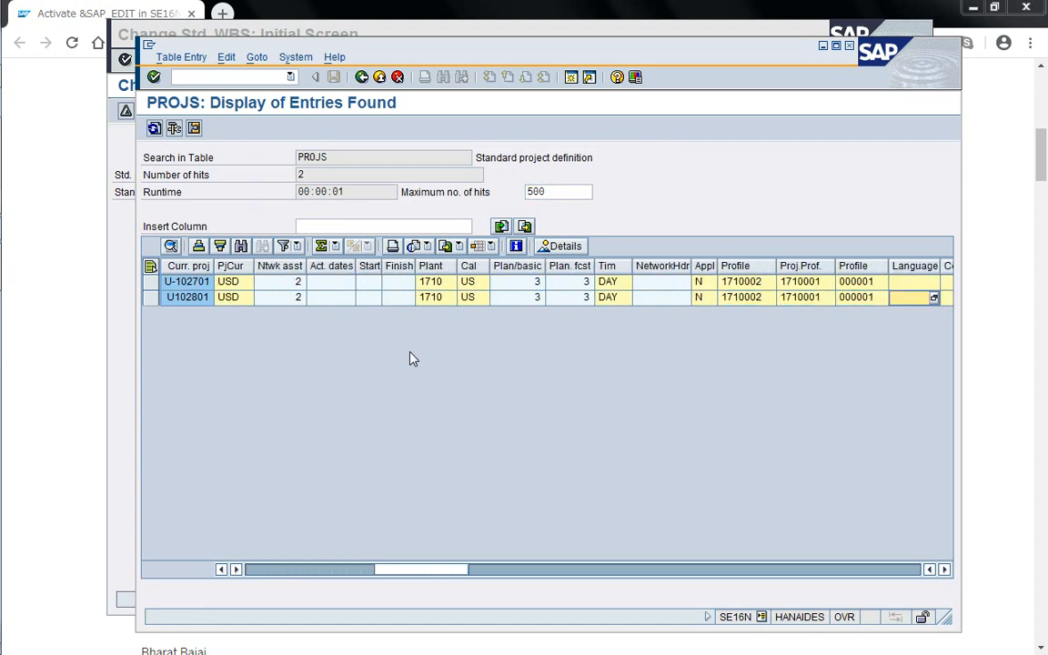
{"action": "key", "text": "Right"}
{"action": "key", "text": "Right"}
{"action": "key", "text": "Right"}
{"action": "key", "text": "Right"}
{"action": "key", "text": "Right"}
{"action": "key", "text": "Right"}
{"action": "key", "text": "Right"}
{"action": "key", "text": "Right"}
{"action": "key", "text": "Right"}
{"action": "key", "text": "Right"}
{"action": "key", "text": "Right"}
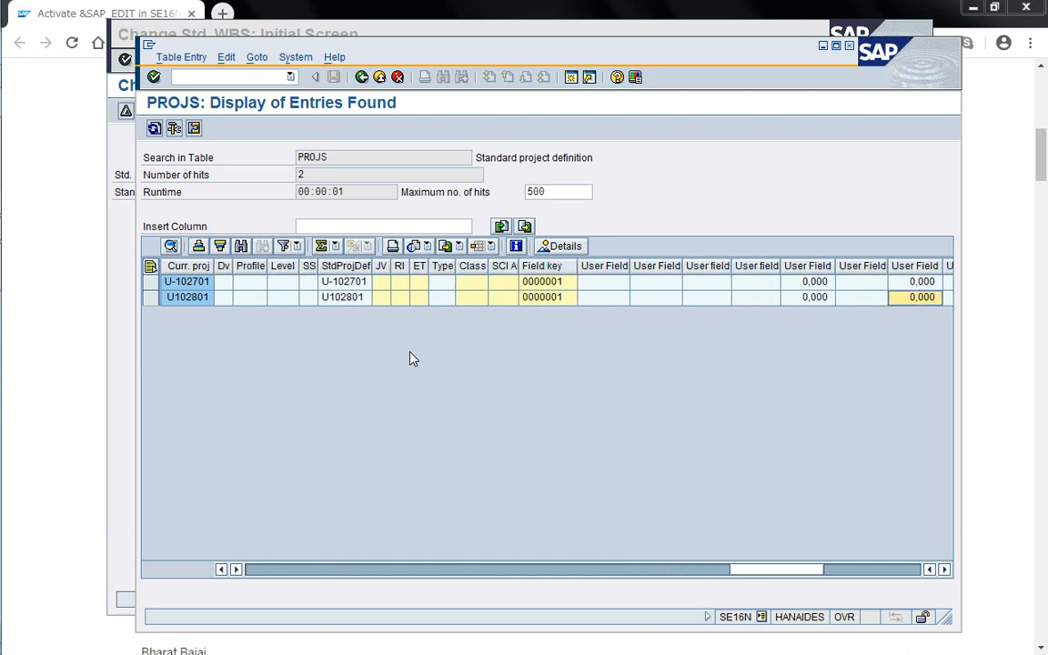
{"action": "key", "text": "Right"}
{"action": "key", "text": "Right"}
{"action": "key", "text": "Right"}
{"action": "key", "text": "Right"}
{"action": "key", "text": "Right"}
{"action": "key", "text": "Right"}
{"action": "key", "text": "Right"}
{"action": "key", "text": "Right"}
{"action": "key", "text": "Right"}
{"action": "key", "text": "Right"}
{"action": "key", "text": "Right"}
{"action": "key", "text": "Right"}
{"action": "key", "text": "Right"}
{"action": "key", "text": "Right"}
{"action": "key", "text": "Right"}
{"action": "key", "text": "Right"}
{"action": "key", "text": "Right"}
{"action": "key", "text": "Right"}
{"action": "key", "text": "Right"}
{"action": "key", "text": "Right"}
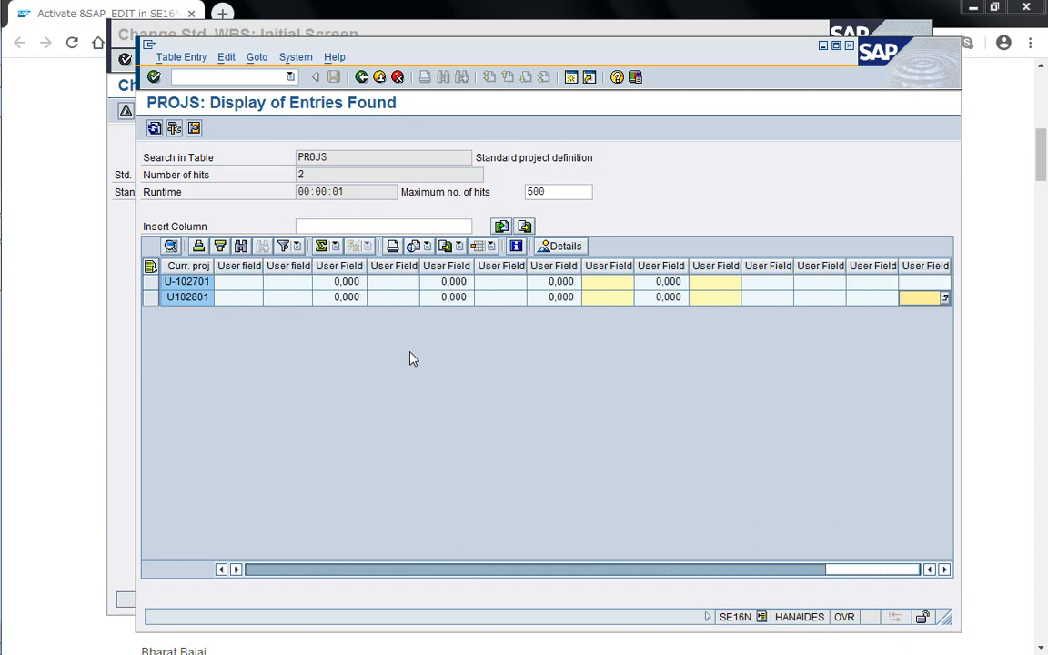
{"action": "key", "text": "Left"}
{"action": "key", "text": "Left"}
{"action": "key", "text": "Left"}
{"action": "key", "text": "Left"}
{"action": "key", "text": "Left"}
{"action": "key", "text": "Left"}
{"action": "key", "text": "Left"}
{"action": "key", "text": "Left"}
{"action": "key", "text": "Left"}
{"action": "key", "text": "Left"}
{"action": "key", "text": "Left"}
{"action": "key", "text": "Left"}
{"action": "key", "text": "Left"}
{"action": "key", "text": "Left"}
{"action": "key", "text": "Left"}
{"action": "key", "text": "Left"}
{"action": "key", "text": "Left"}
{"action": "key", "text": "Left"}
{"action": "key", "text": "Left"}
{"action": "key", "text": "Left"}
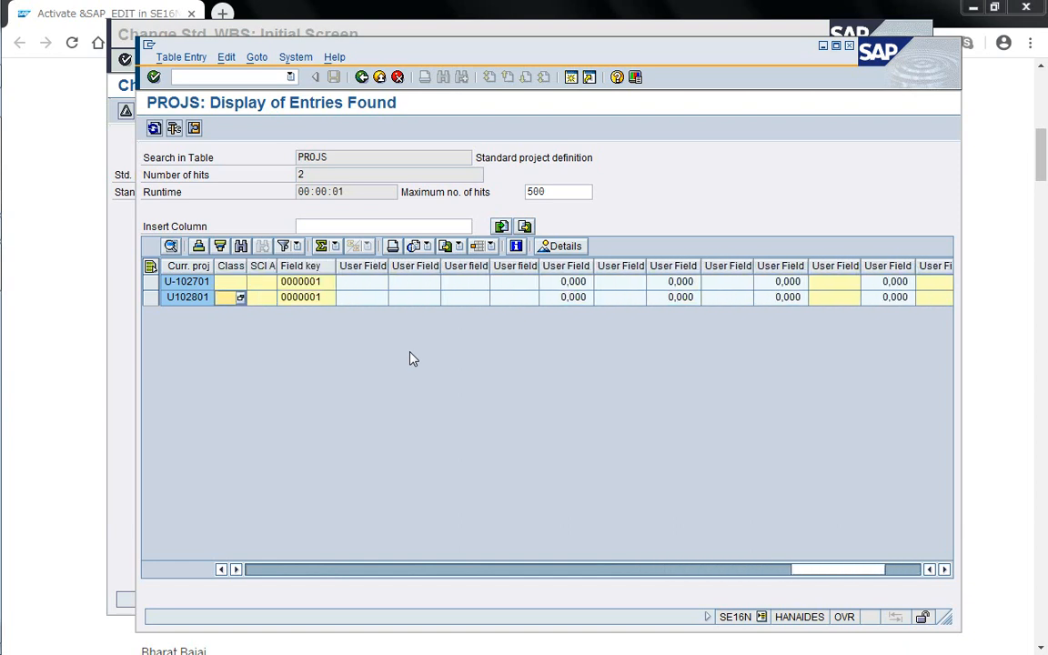
{"action": "key", "text": "Left"}
{"action": "key", "text": "Left"}
{"action": "key", "text": "Left"}
{"action": "key", "text": "Left"}
{"action": "key", "text": "Left"}
{"action": "key", "text": "Left"}
{"action": "key", "text": "Left"}
{"action": "key", "text": "Left"}
{"action": "key", "text": "Left"}
{"action": "key", "text": "Left"}
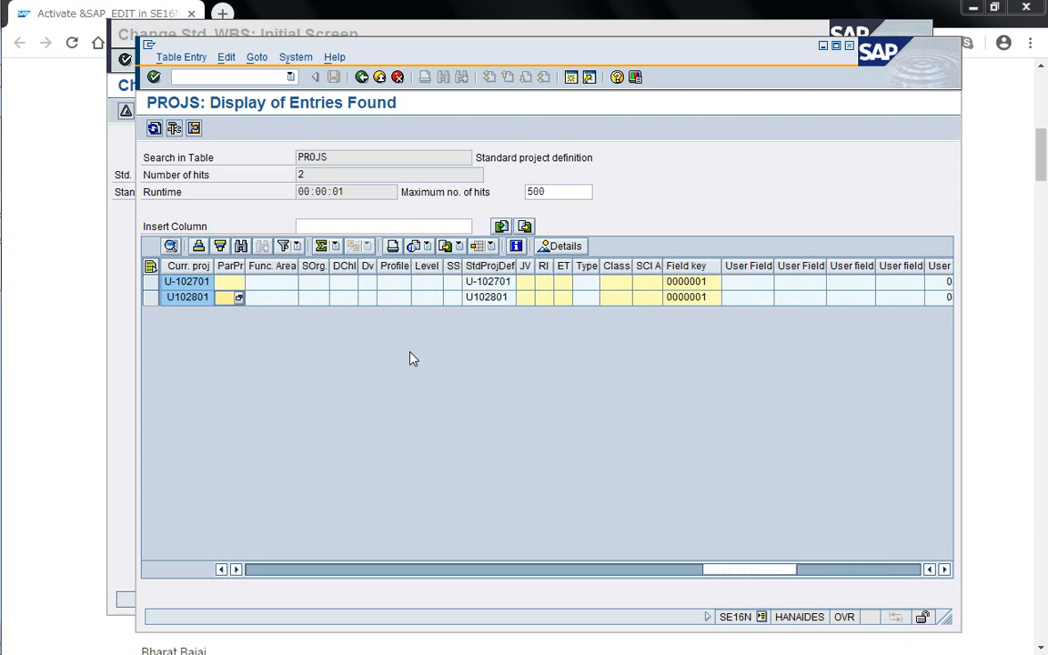
{"action": "key", "text": "Left"}
{"action": "key", "text": "Left"}
{"action": "key", "text": "Left"}
{"action": "key", "text": "Left"}
{"action": "key", "text": "Left"}
{"action": "key", "text": "Left"}
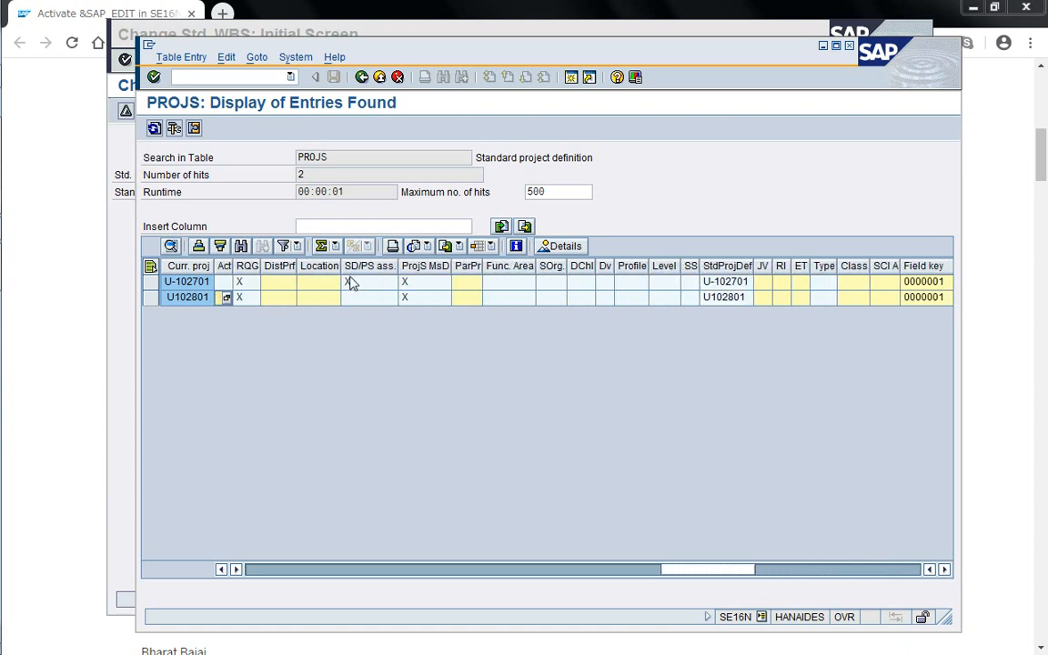
{"action": "left_click", "coordinate": [369, 285]}
{"action": "left_click", "coordinate": [369, 300]}
{"action": "left_click", "coordinate": [361, 77]}
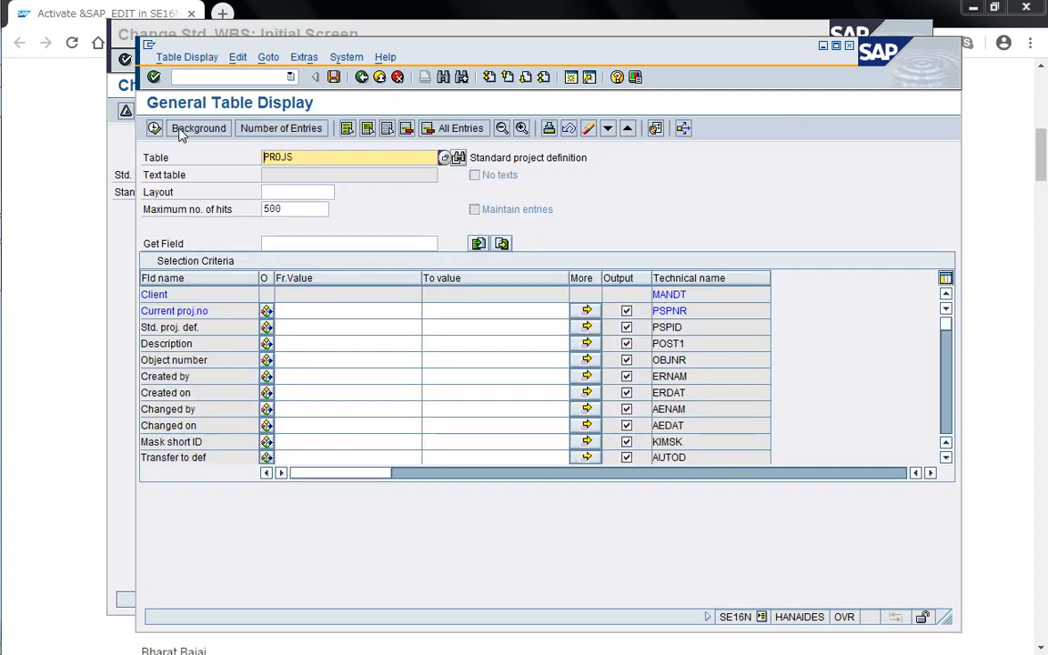
- Minimize the Change Std. WBS session and the Chrome window, keeping the General Table Display in front
{"action": "left_click", "coordinate": [122, 264]}
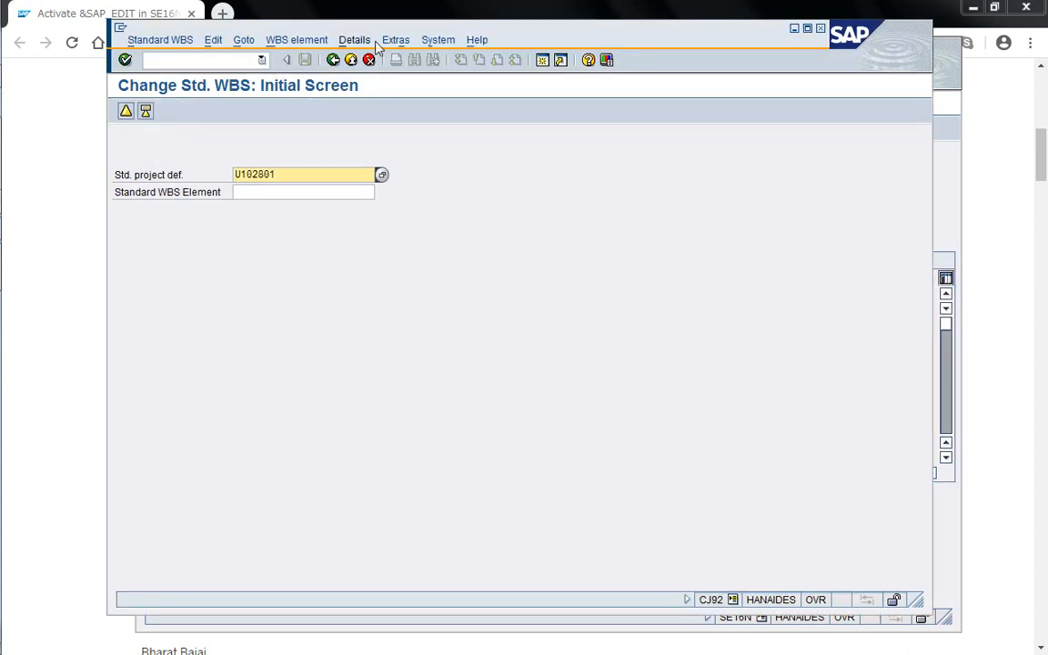
{"action": "left_click", "coordinate": [795, 29]}
{"action": "left_click", "coordinate": [219, 77]}
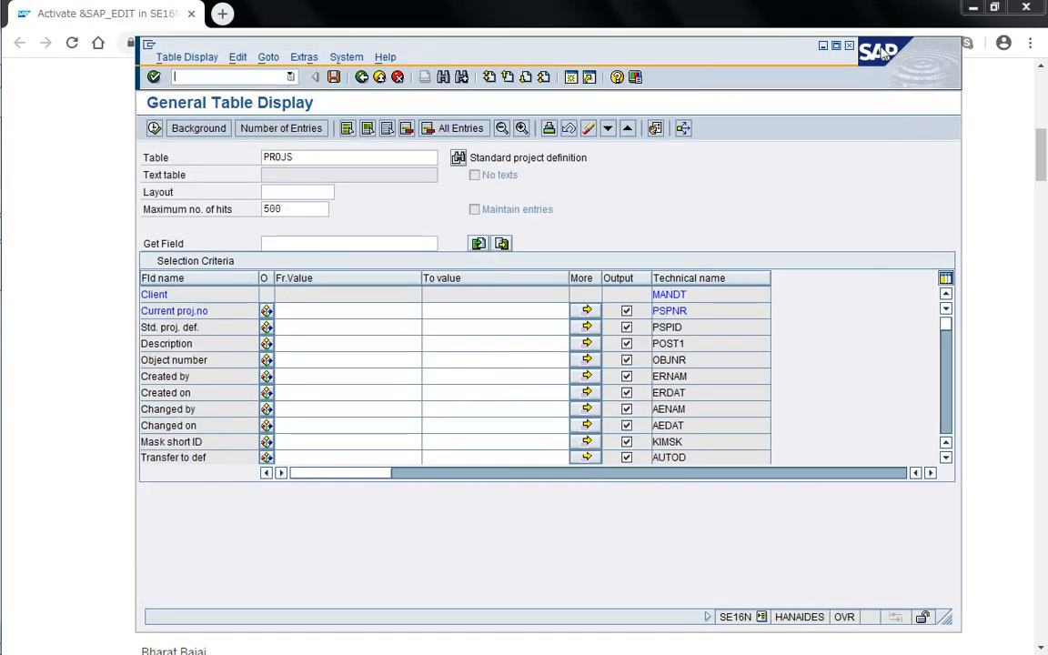
{"action": "left_click", "coordinate": [1004, 96]}
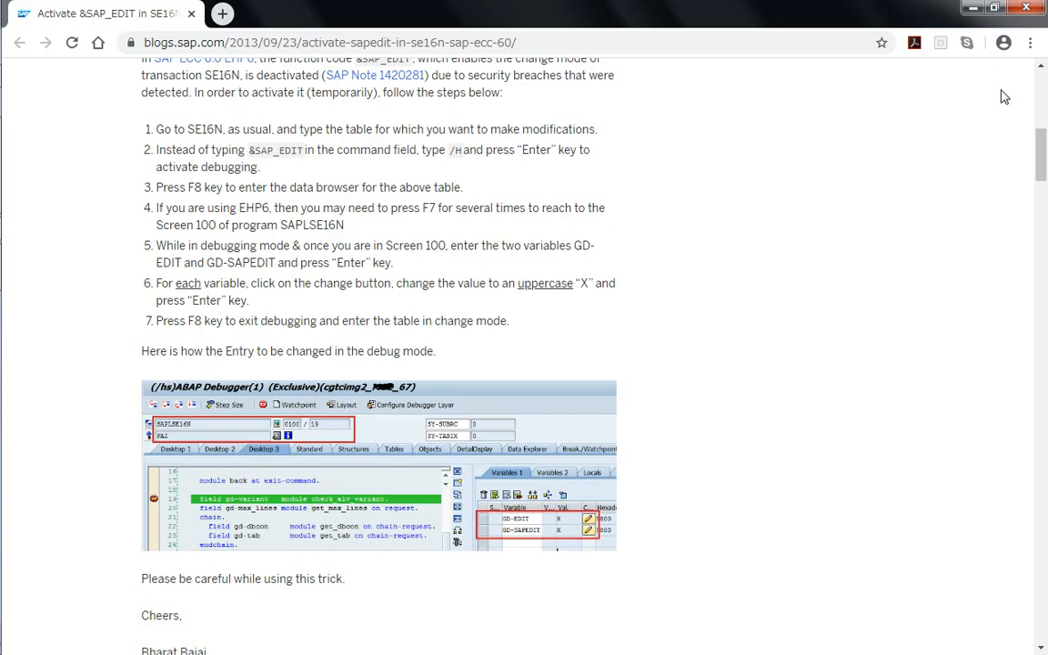
{"action": "left_click", "coordinate": [973, 7]}
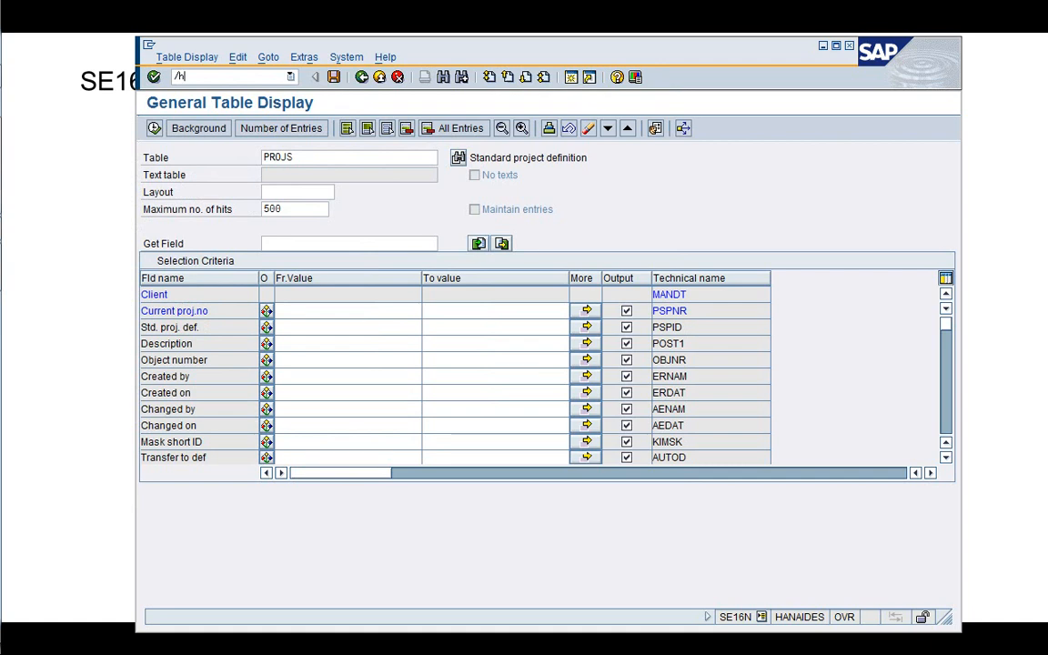
- Switch on debugging with /h, execute the PROJS selection, and step through the CHECK_ALV_VARIANT module in the ABAP Debugger
{"action": "key", "text": "Return"}
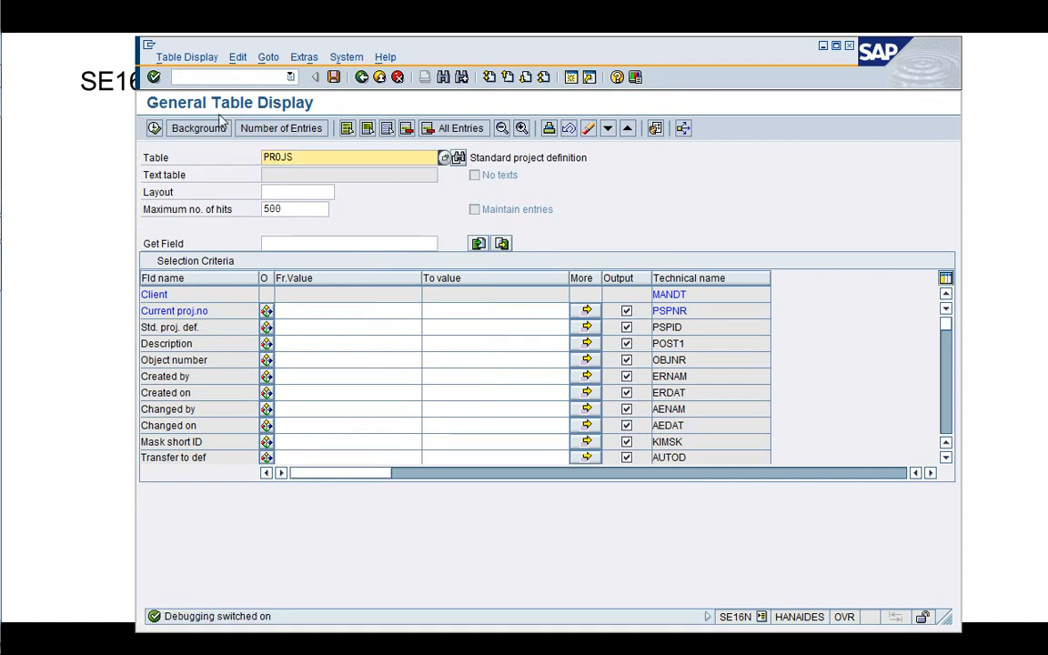
{"action": "left_click", "coordinate": [156, 132]}
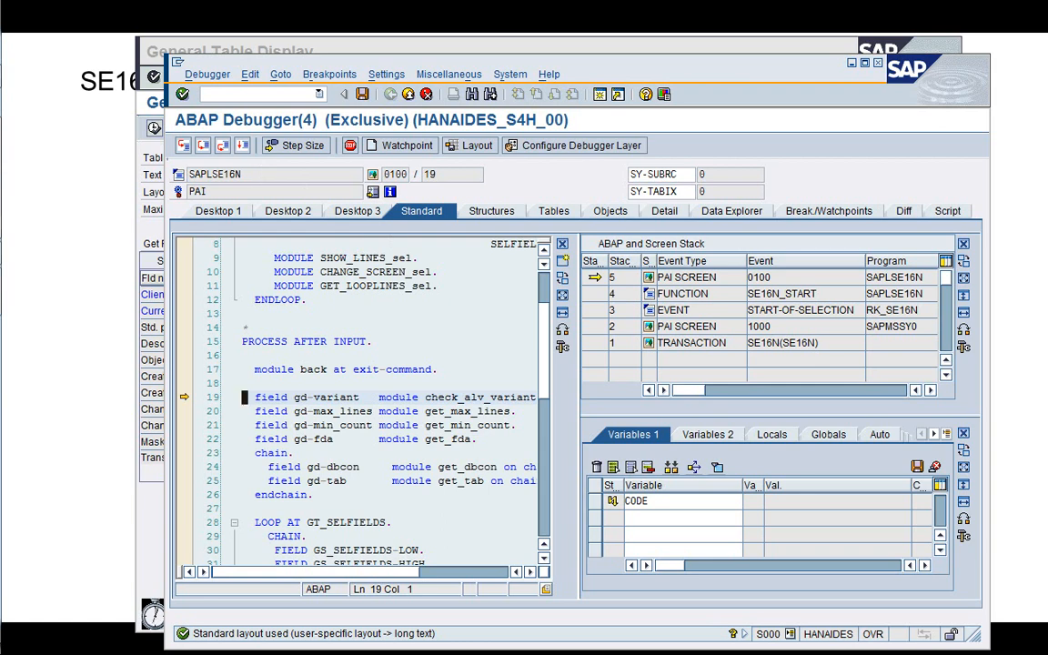
{"action": "key", "text": "F5"}
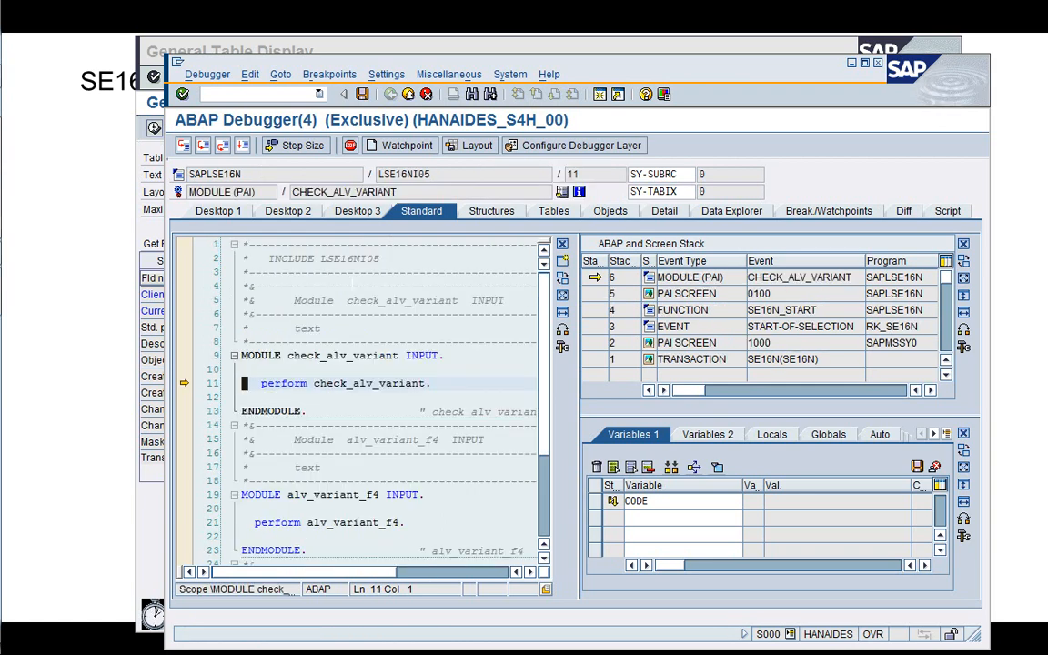
{"action": "key", "text": "F6"}
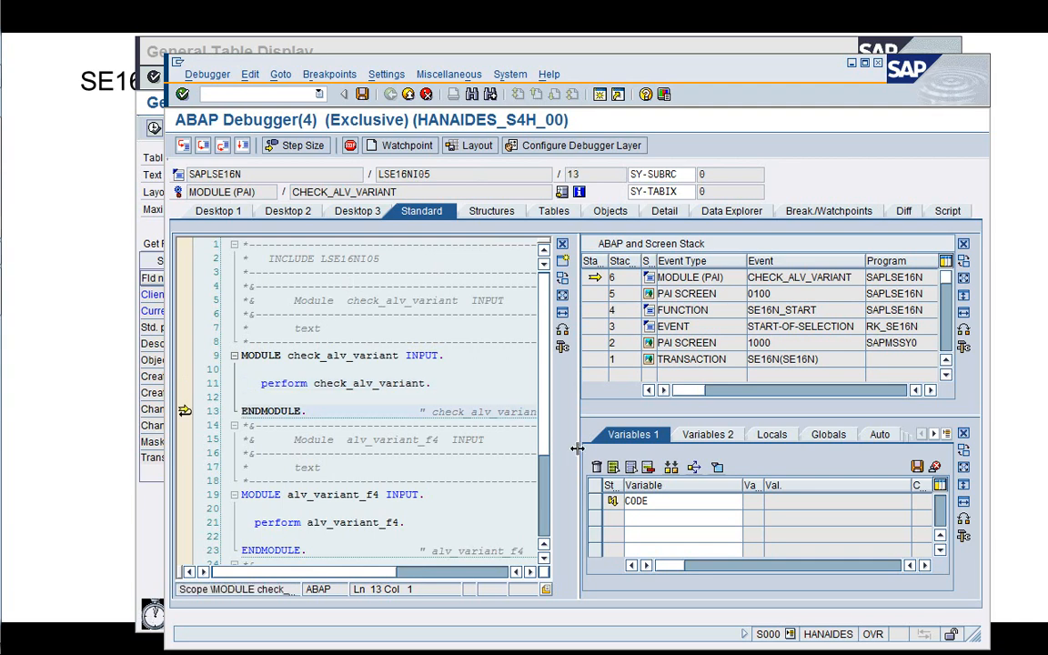
- Add the variables GD-EDIT and GD-SAPEDIT to the debugger's first variable list, with the debugger window maximized
{"action": "left_click", "coordinate": [672, 520]}
{"action": "type", "text": "GD"}
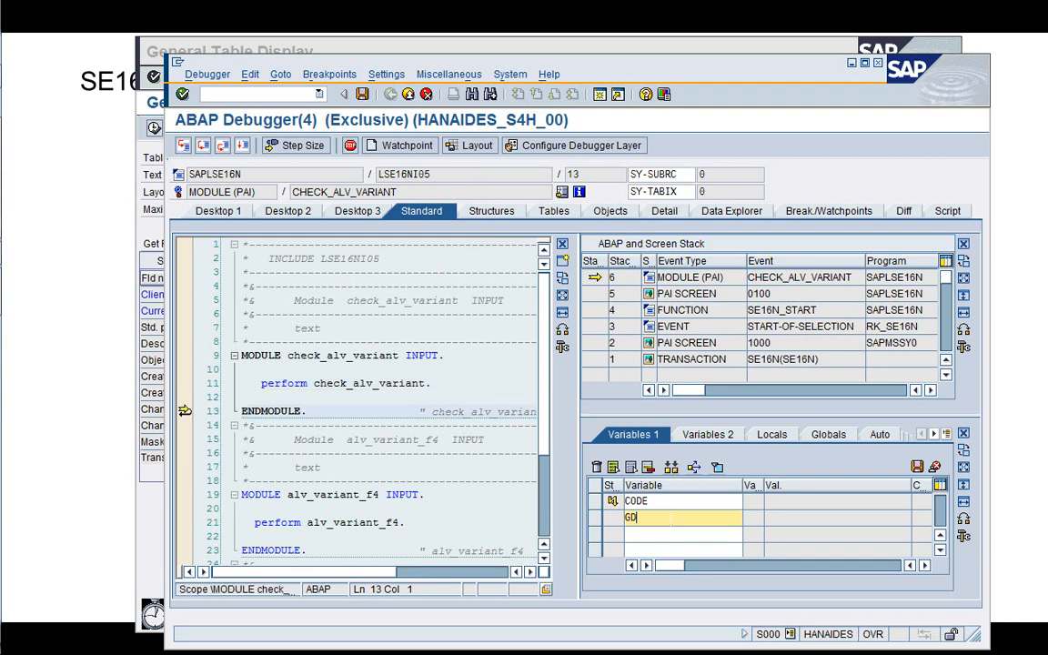
{"action": "type", "text": "-EDIT"}
{"action": "key", "text": "Return"}
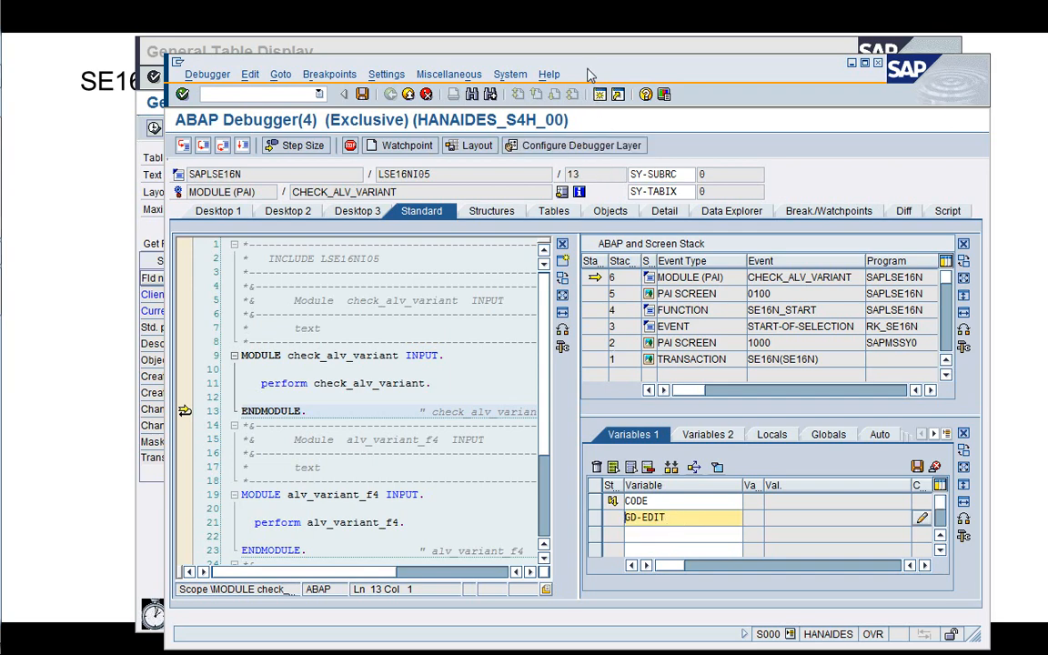
{"action": "left_click_drag", "start_coordinate": [590, 69], "coordinate": [517, 50]}
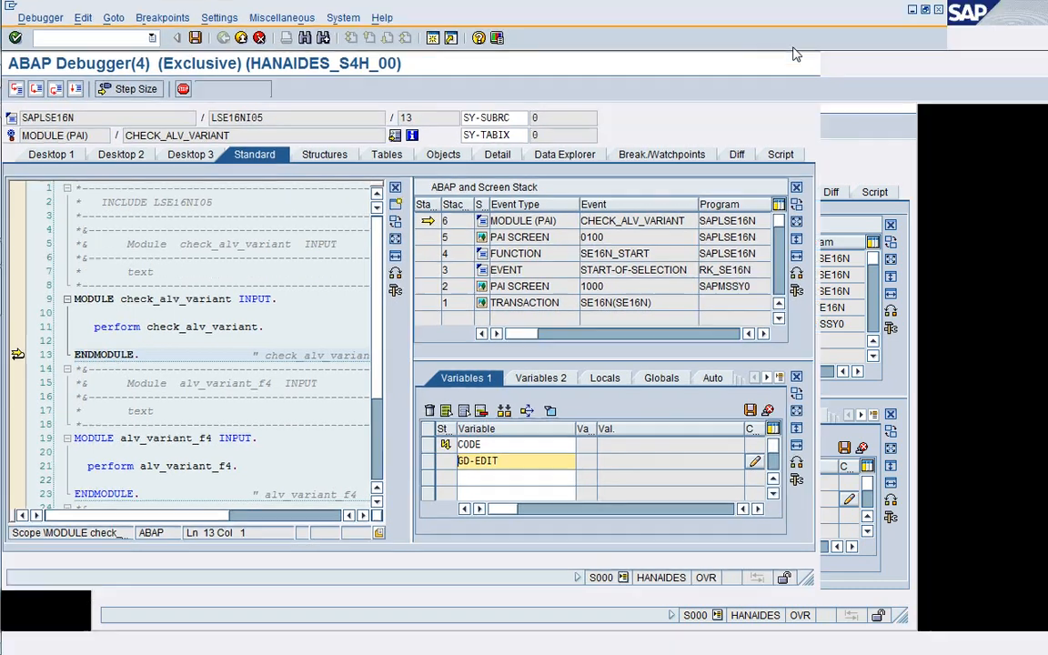
{"action": "double_click", "coordinate": [715, 44]}
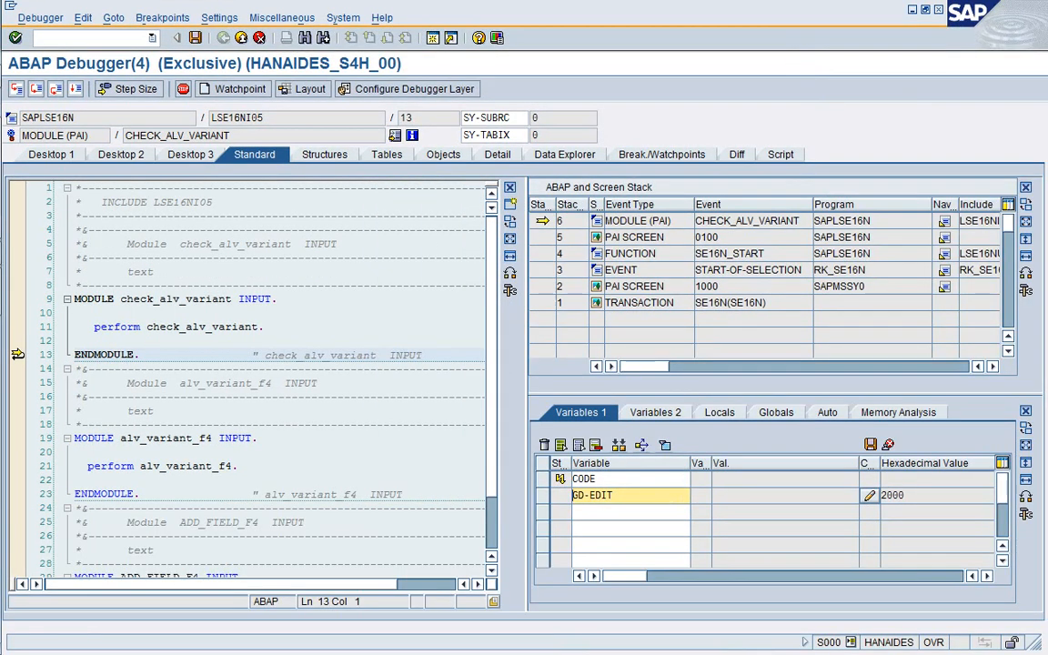
{"action": "left_click", "coordinate": [658, 513]}
{"action": "type", "text": "GD"}
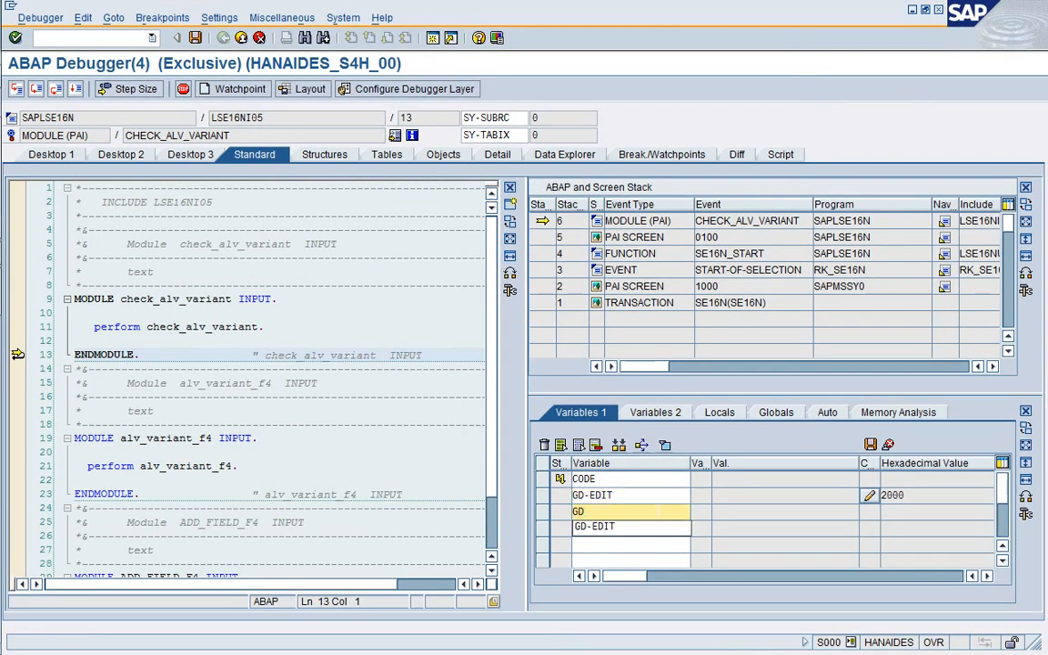
{"action": "type", "text": "-SAPEDIT"}
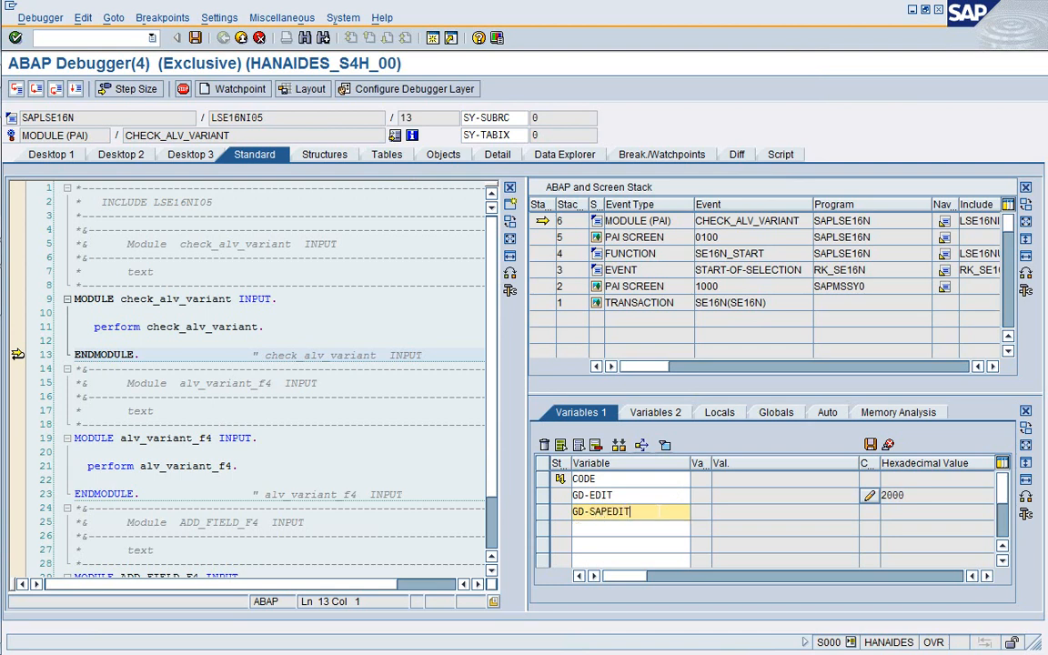
{"action": "key", "text": "Return"}
- Change the values of GD-EDIT and GD-SAPEDIT to uppercase X
{"action": "left_click", "coordinate": [870, 495]}
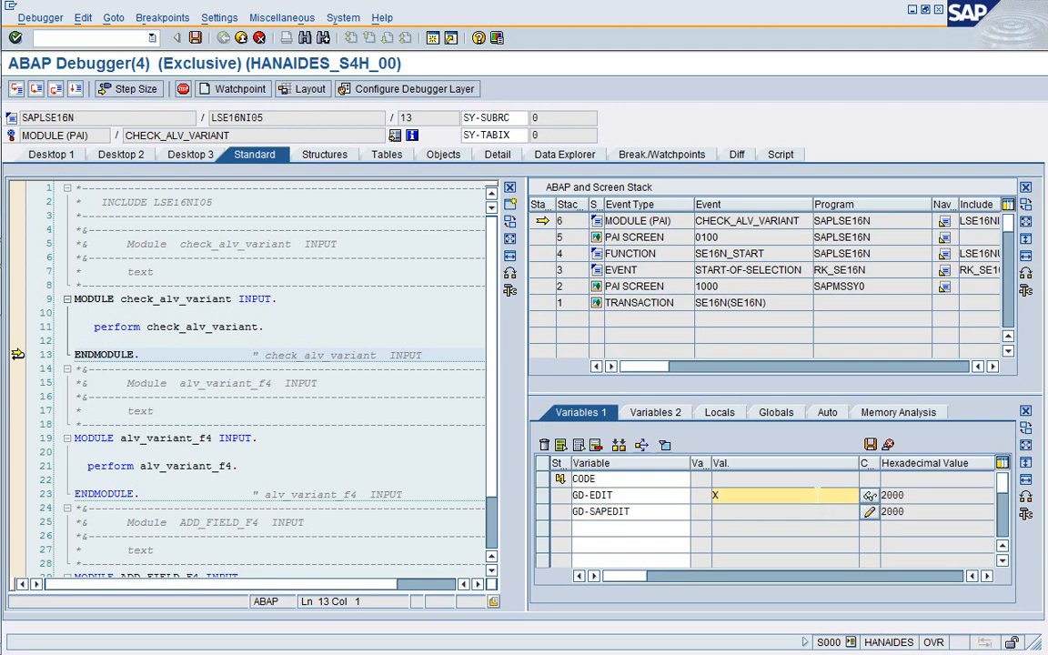
{"action": "key", "text": "Return"}
{"action": "left_click", "coordinate": [870, 511]}
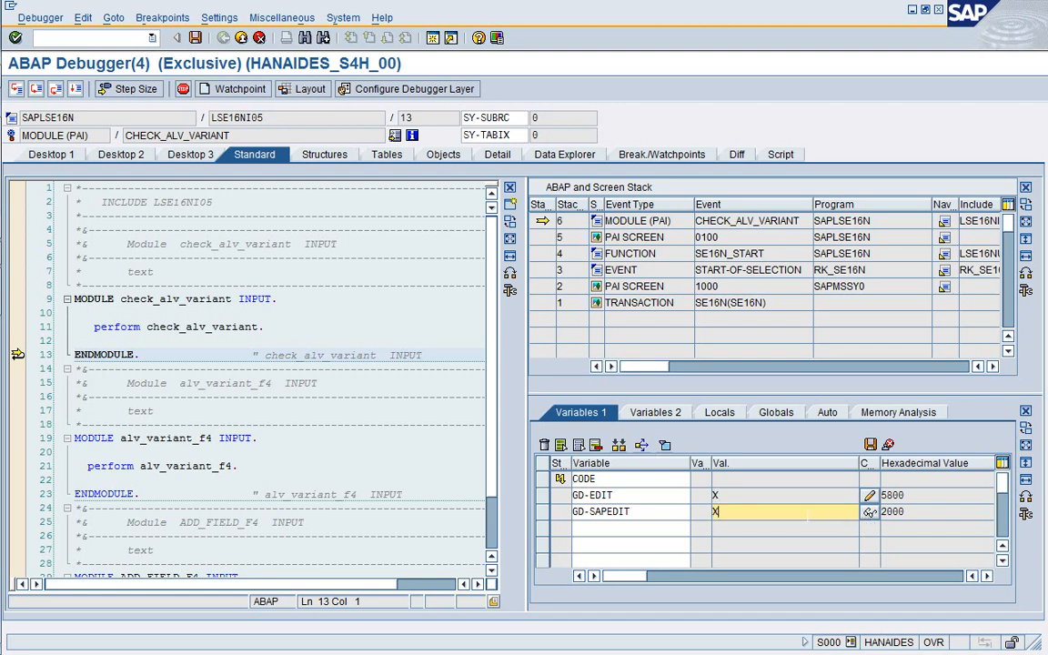
{"action": "key", "text": "Return"}
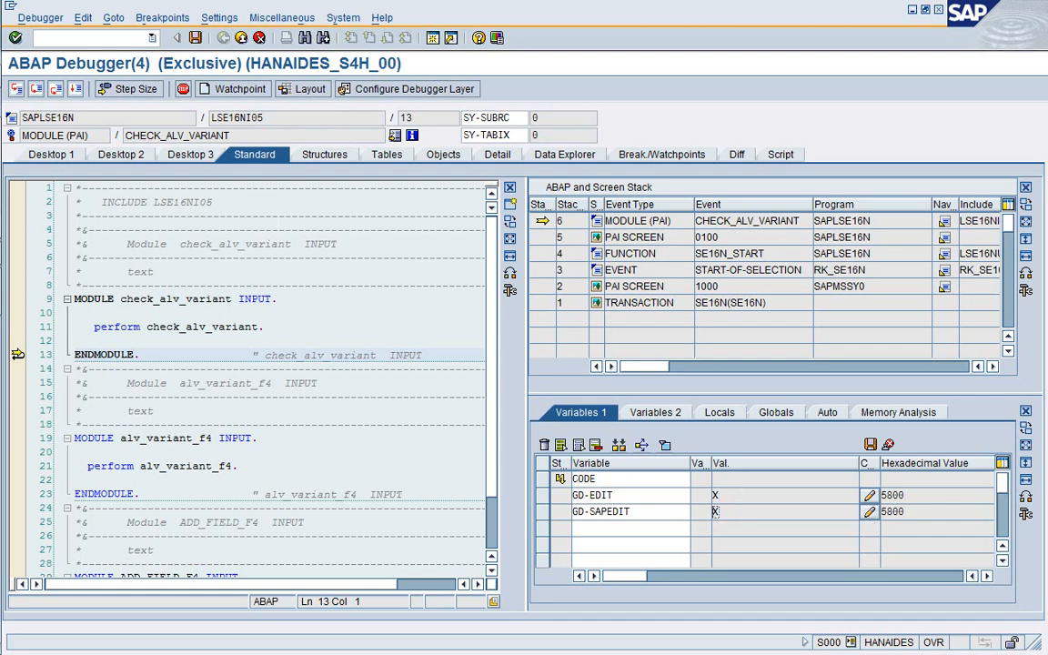
- Continue program execution from the debugger and maximize the window with the editable PROJS entries
{"action": "left_click", "coordinate": [35, 20]}
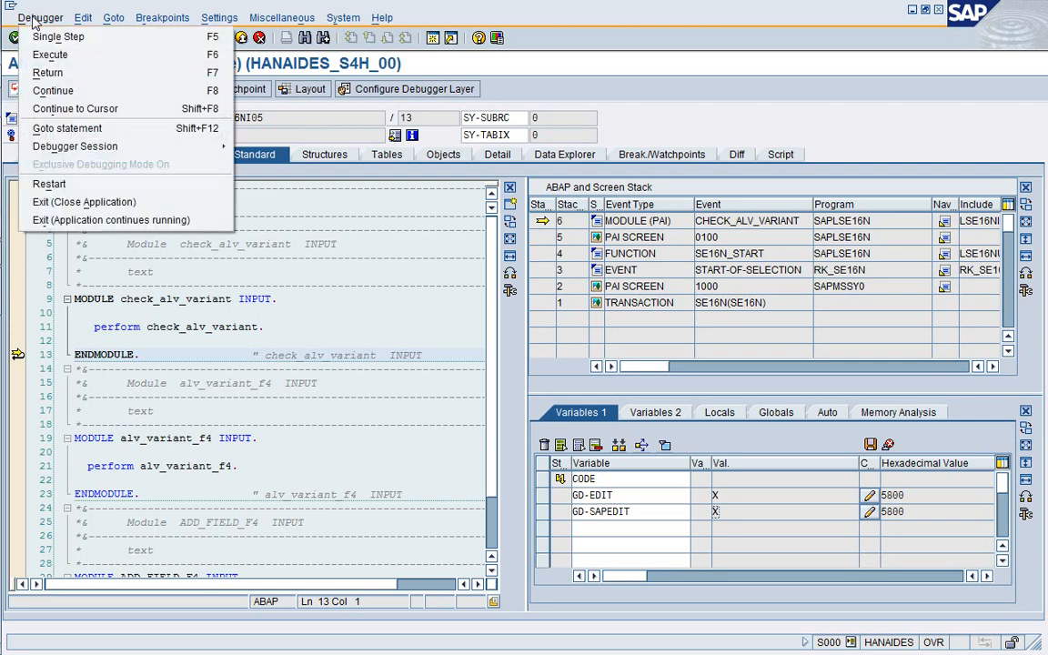
{"action": "left_click", "coordinate": [73, 91]}
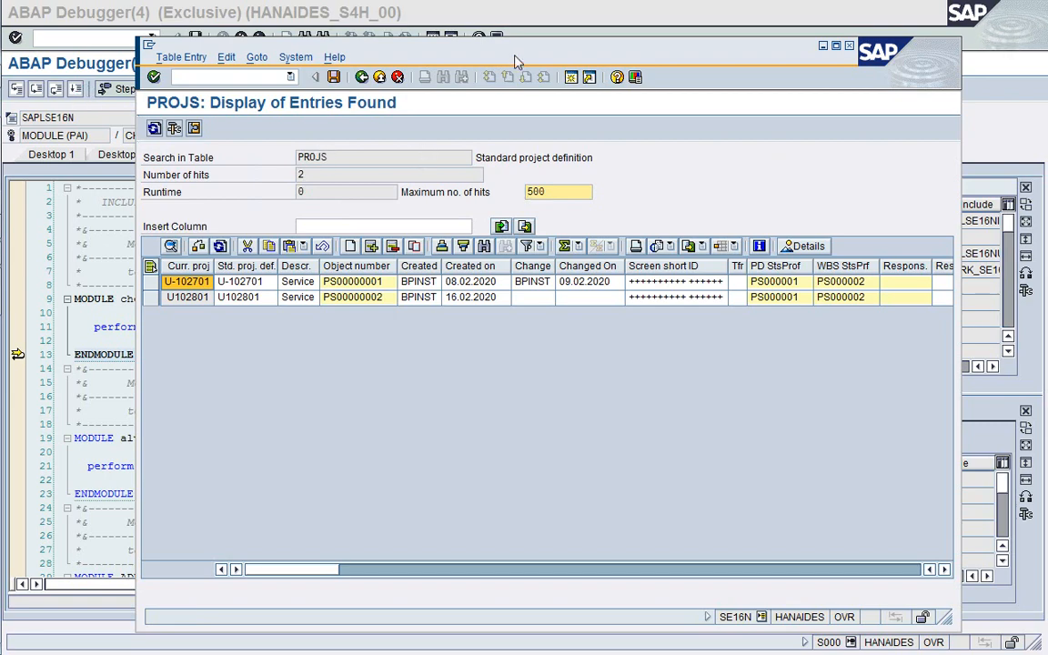
{"action": "left_click_drag", "start_coordinate": [516, 56], "coordinate": [391, 29]}
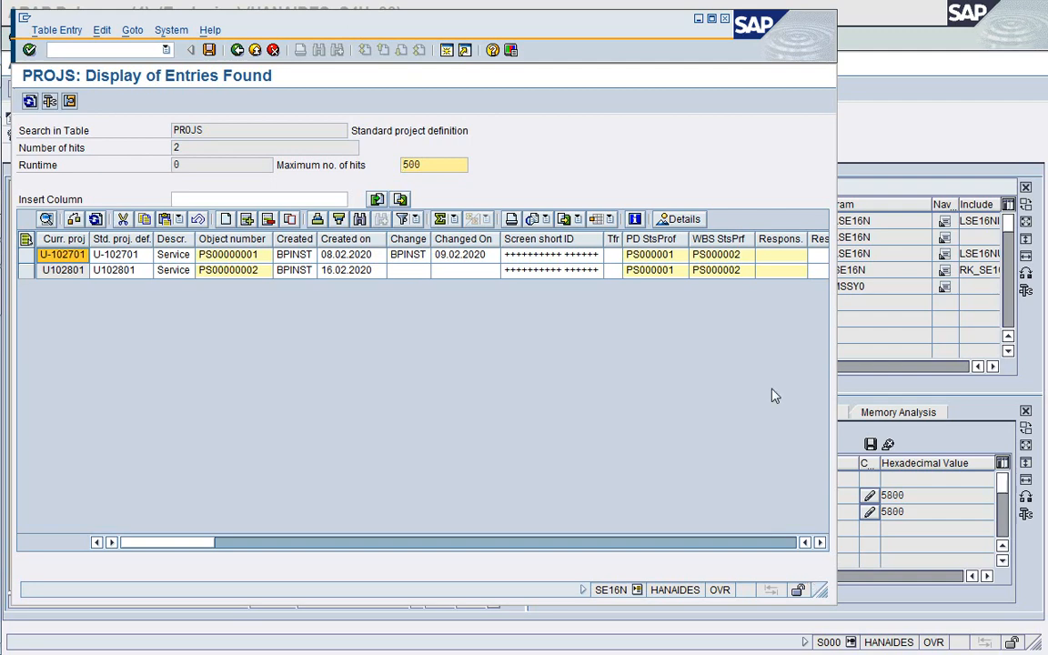
{"action": "left_click", "coordinate": [711, 18]}
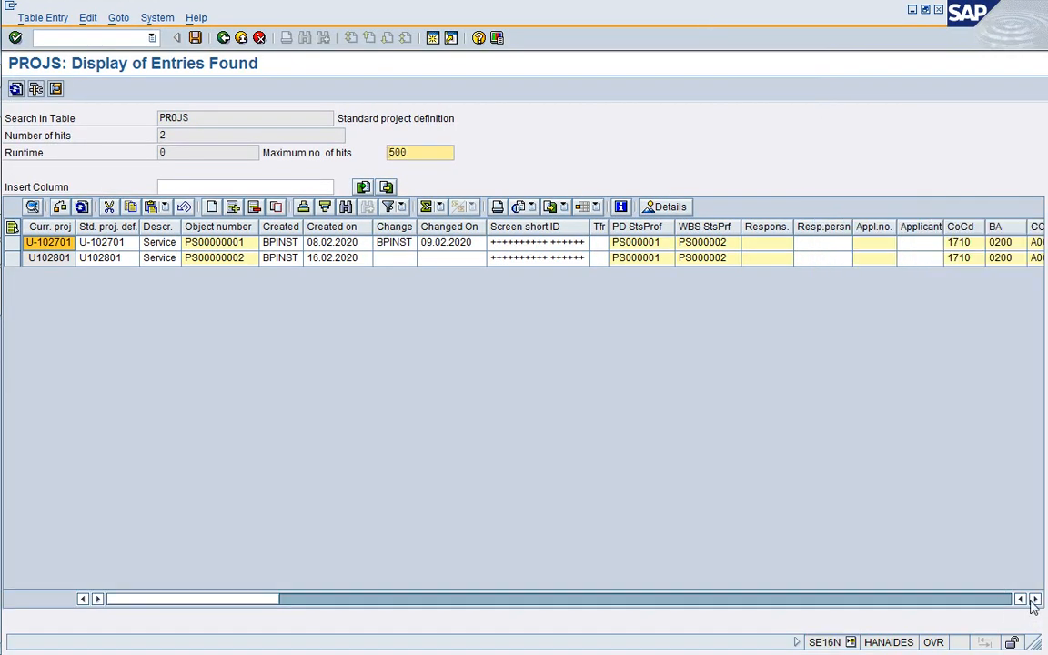
- Set the SD/PS assignment of standard project U102801 to X in the PROJS entries and save the changed row
{"action": "left_click", "coordinate": [1001, 601]}
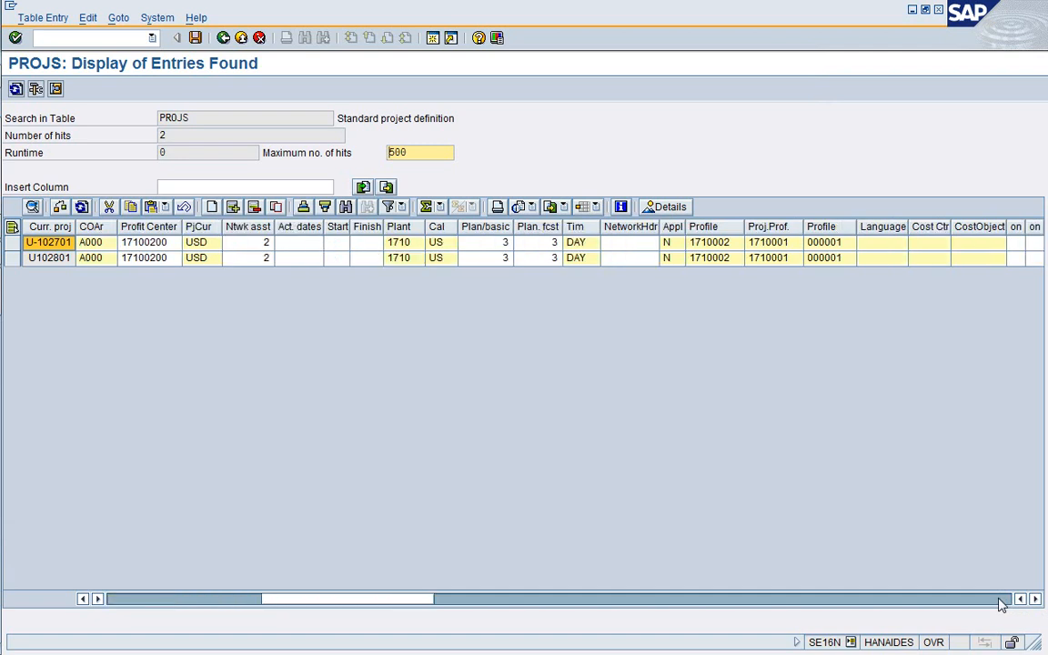
{"action": "left_click", "coordinate": [1001, 601]}
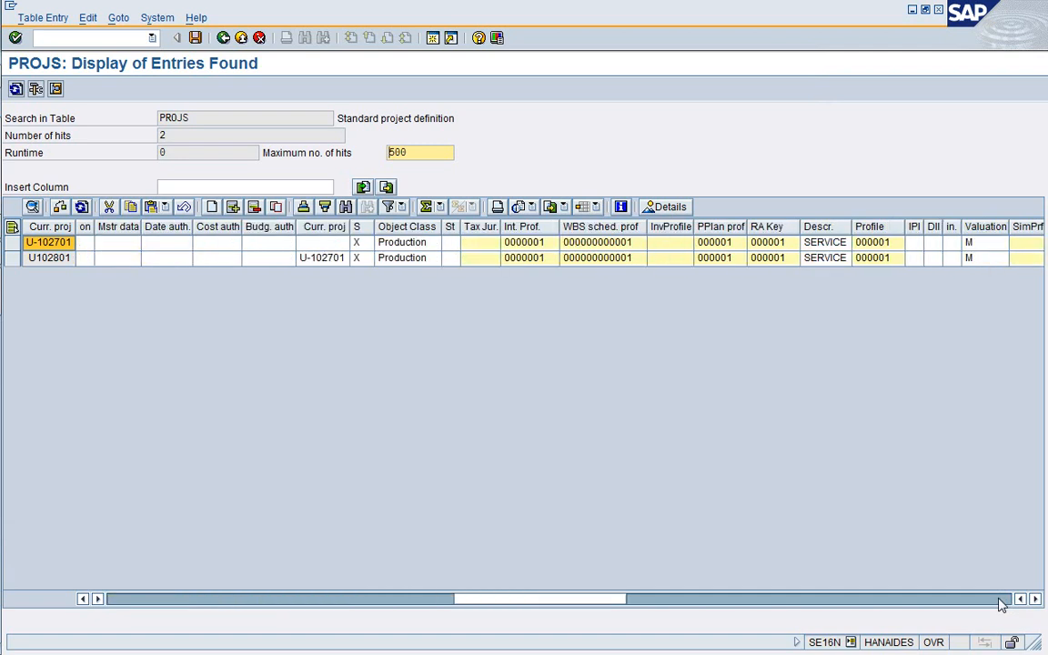
{"action": "left_click", "coordinate": [1001, 600]}
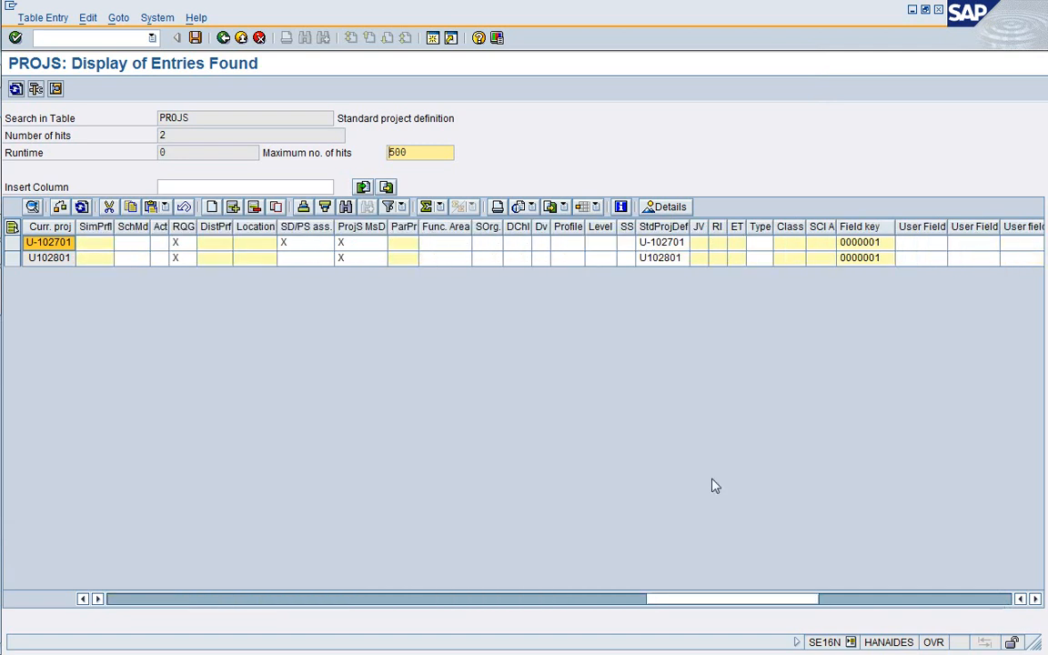
{"action": "left_click", "coordinate": [300, 259]}
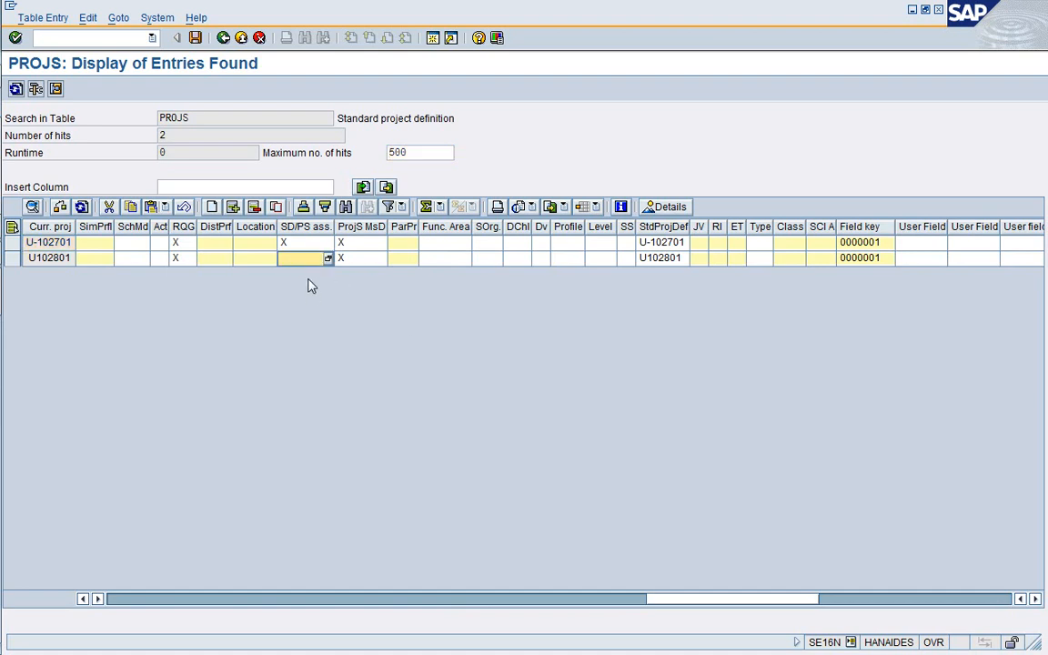
{"action": "type", "text": "X"}
{"action": "left_click", "coordinate": [195, 38]}
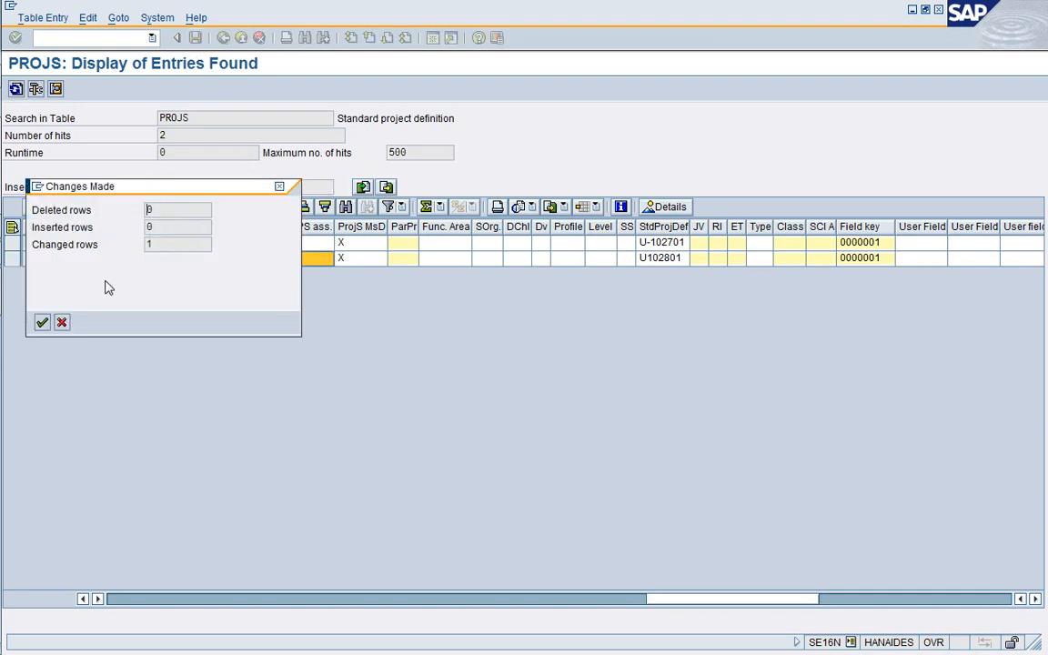
{"action": "left_click", "coordinate": [42, 322]}
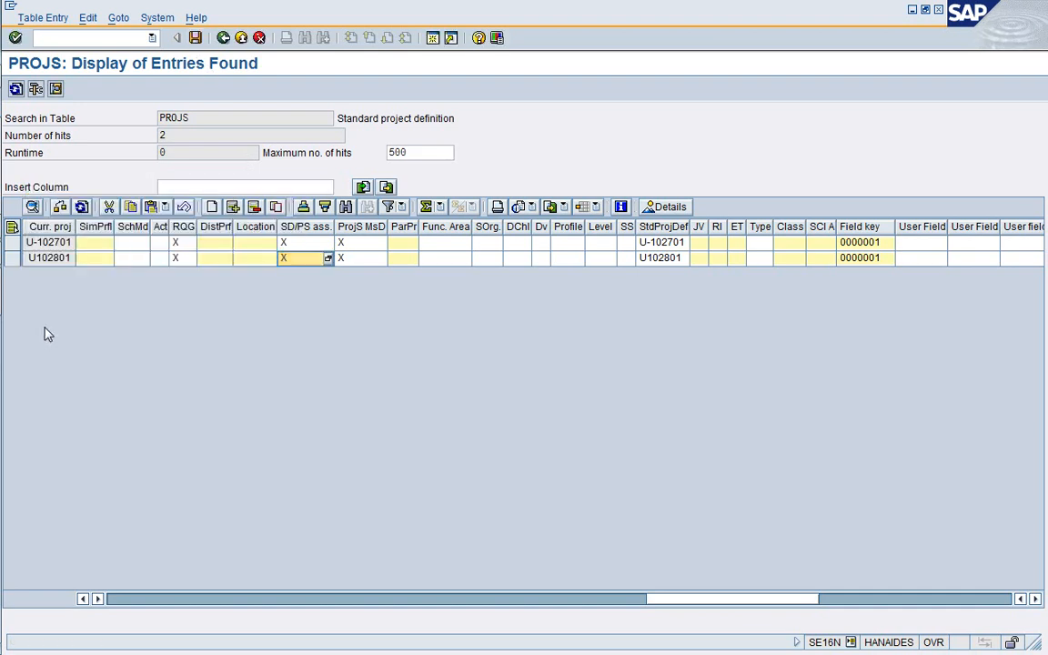
- Return to the table selection and execute it again to redisplay the PROJS entries
{"action": "left_click", "coordinate": [224, 37]}
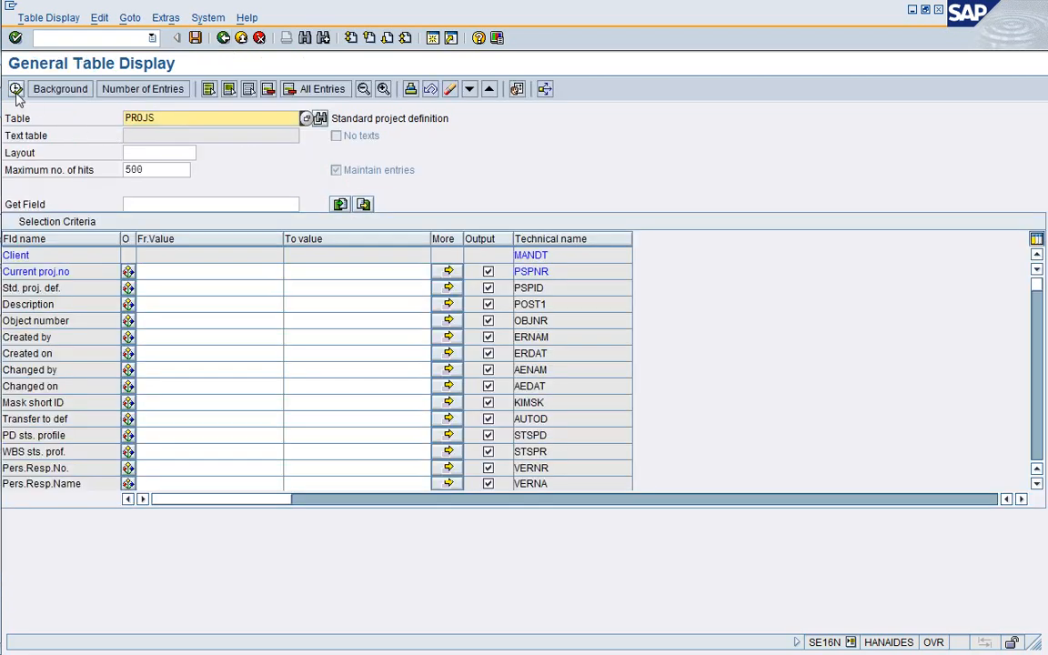
{"action": "left_click", "coordinate": [15, 89]}
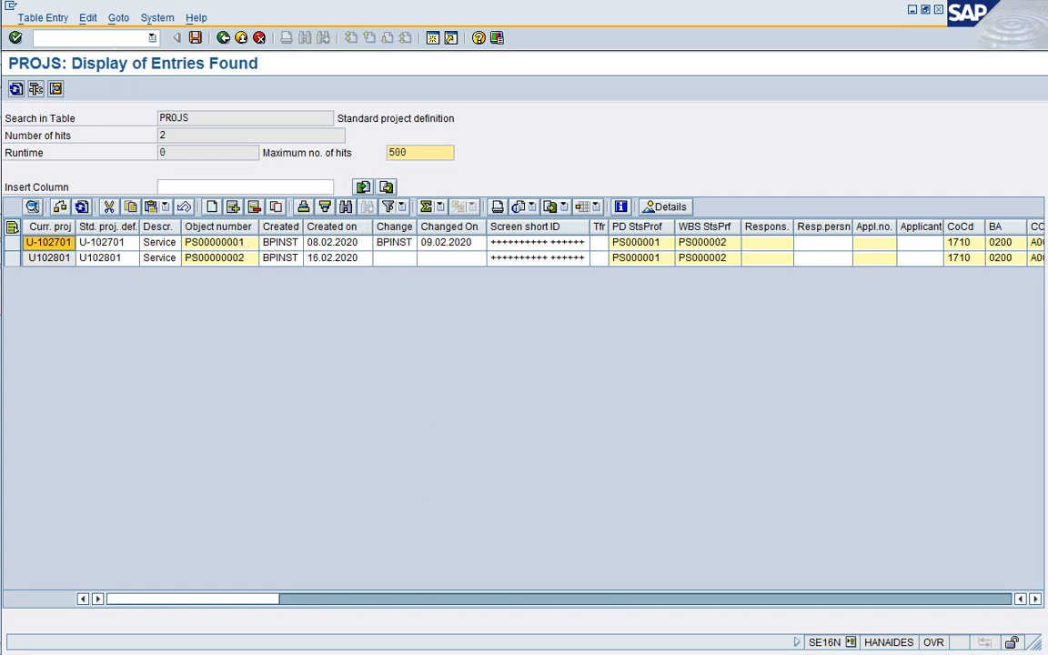
{"action": "left_click", "coordinate": [73, 38]}
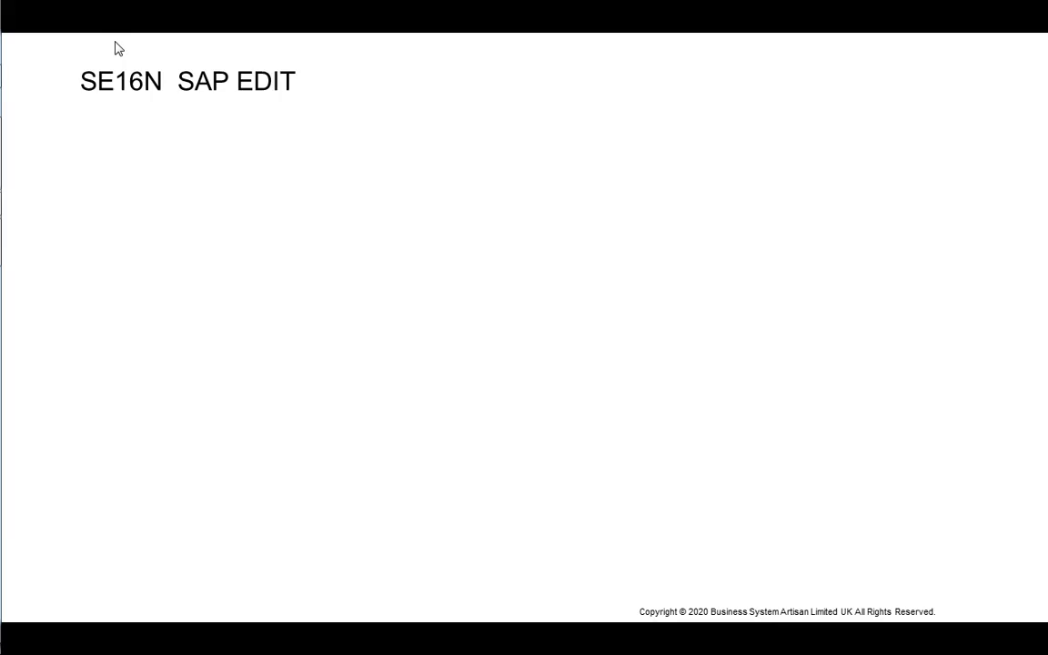
- Switch to the CJ92 session, check the SD/PS assignment in the control data of project definition U102801, and exit the transaction
{"action": "key", "text": "alt+Tab"}
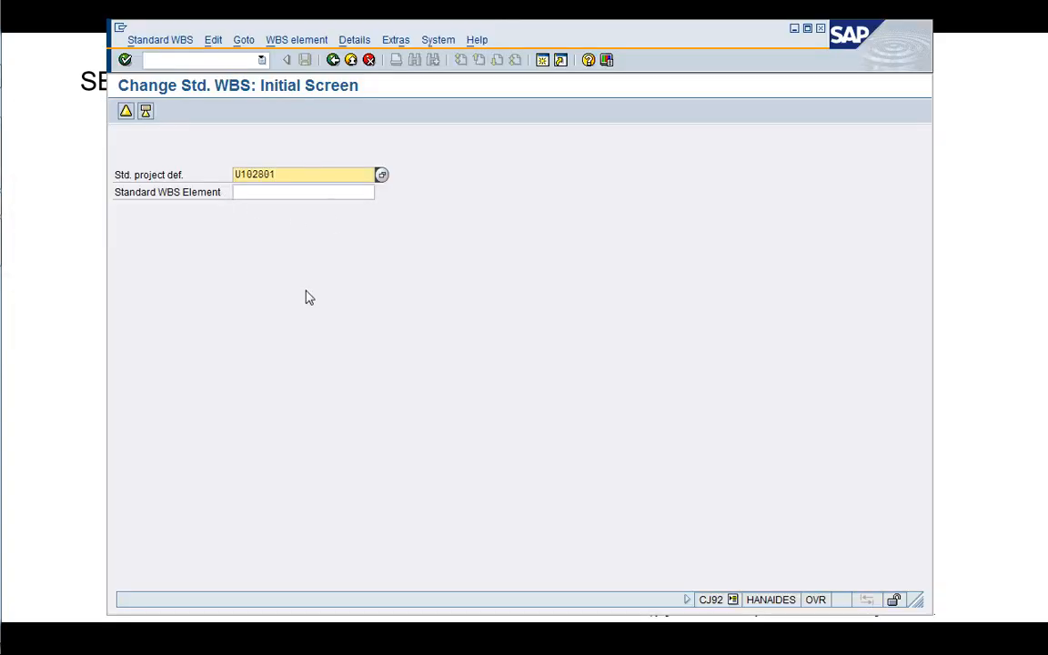
{"action": "key", "text": "Return"}
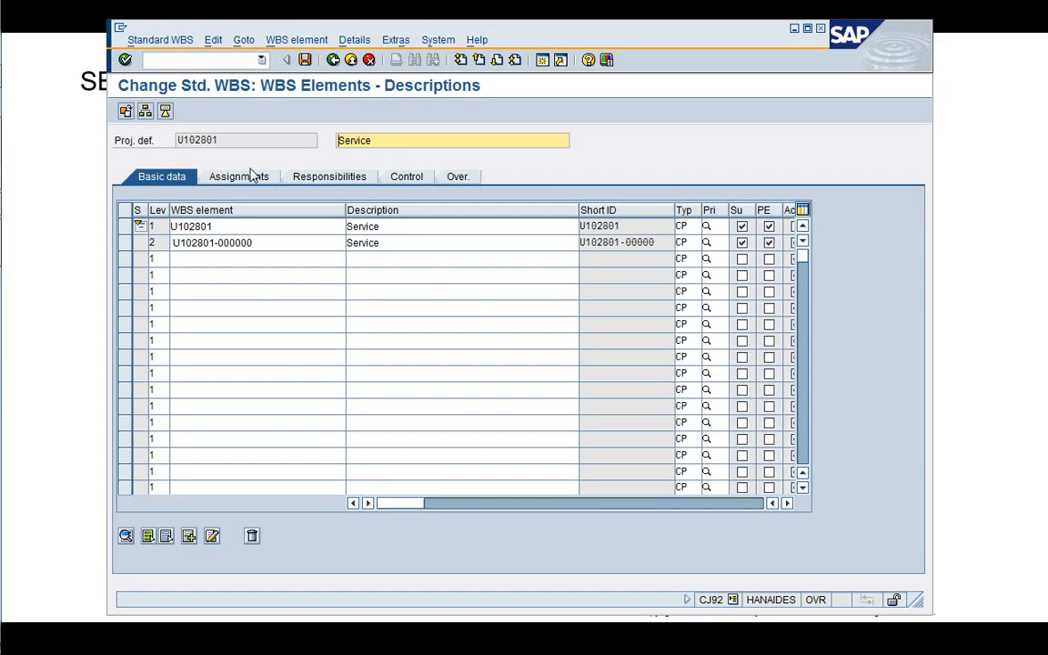
{"action": "left_click", "coordinate": [164, 110]}
{"action": "left_click", "coordinate": [228, 176]}
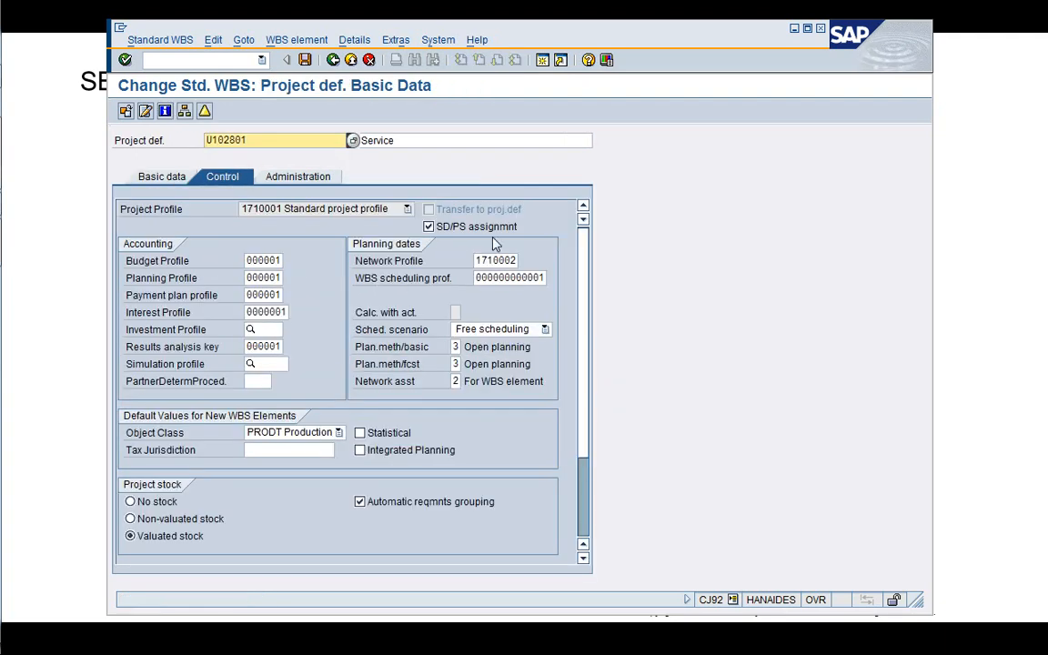
{"action": "left_click", "coordinate": [333, 60]}
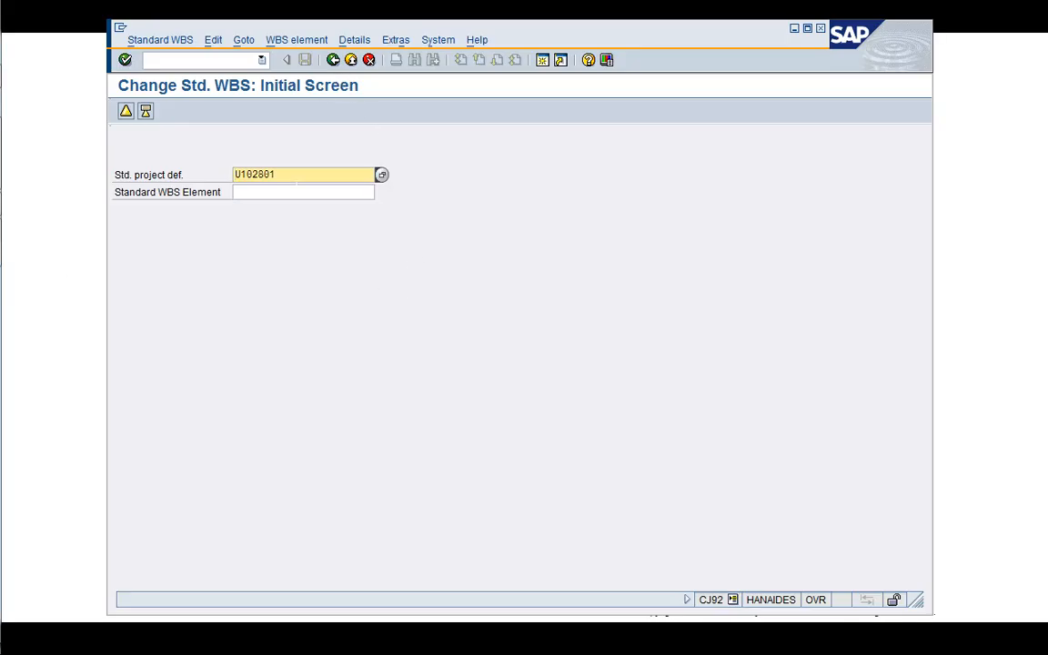
{"action": "double_click", "coordinate": [297, 175]}
{"action": "left_click", "coordinate": [296, 176]}
{"action": "left_click", "coordinate": [334, 59]}
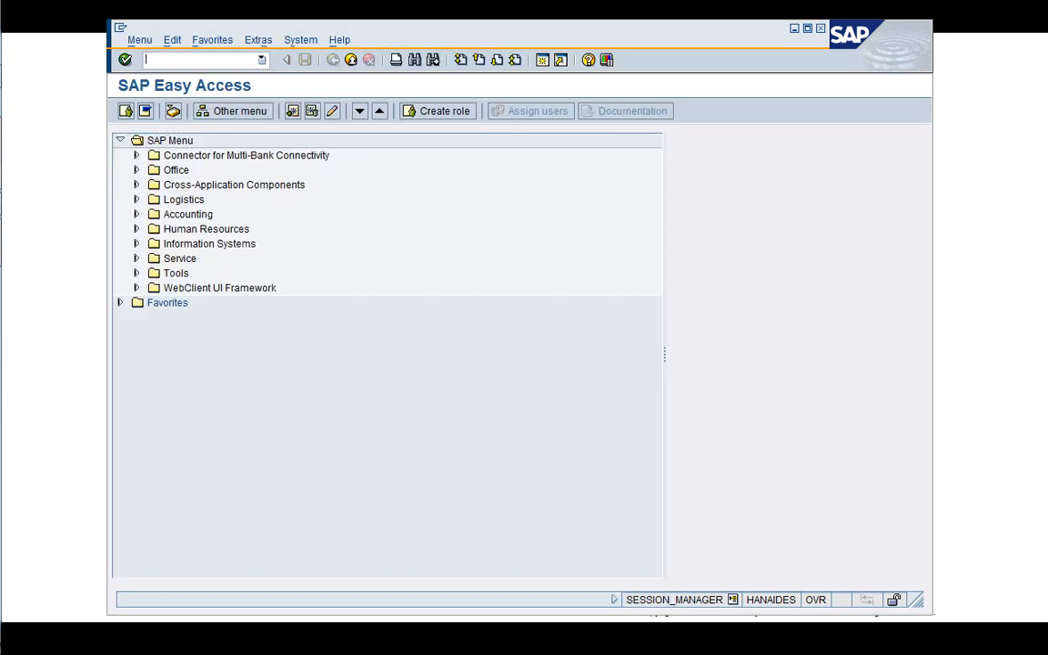
- Start a sales order in VA01 with order type PS01 for sales area 1710/30/20 and maximize the window
{"action": "type", "text": "/nVA01"}
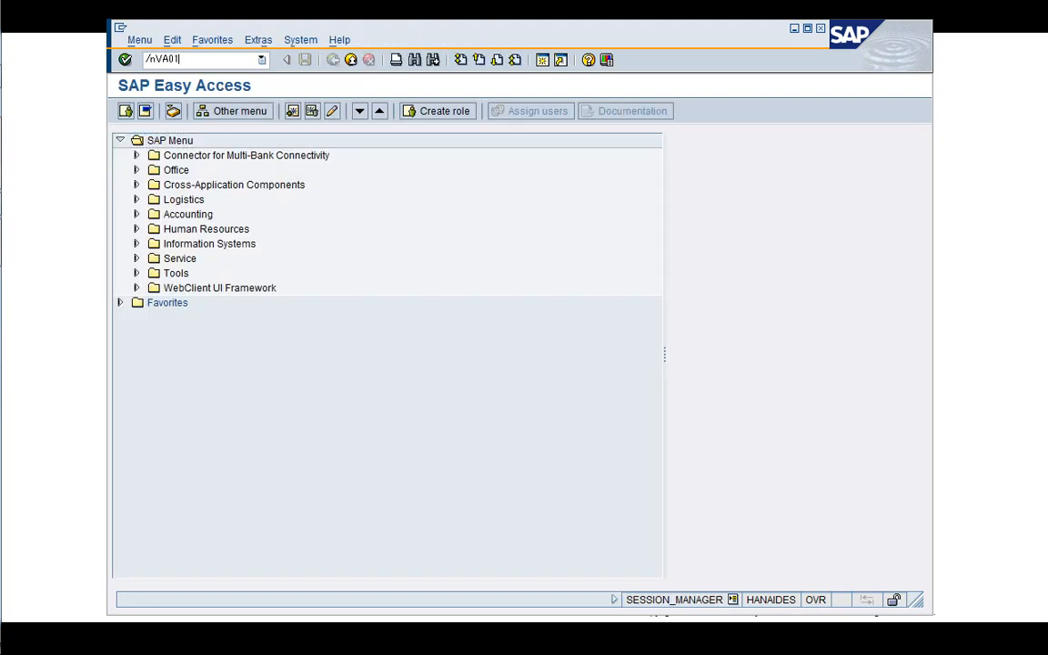
{"action": "key", "text": "Return"}
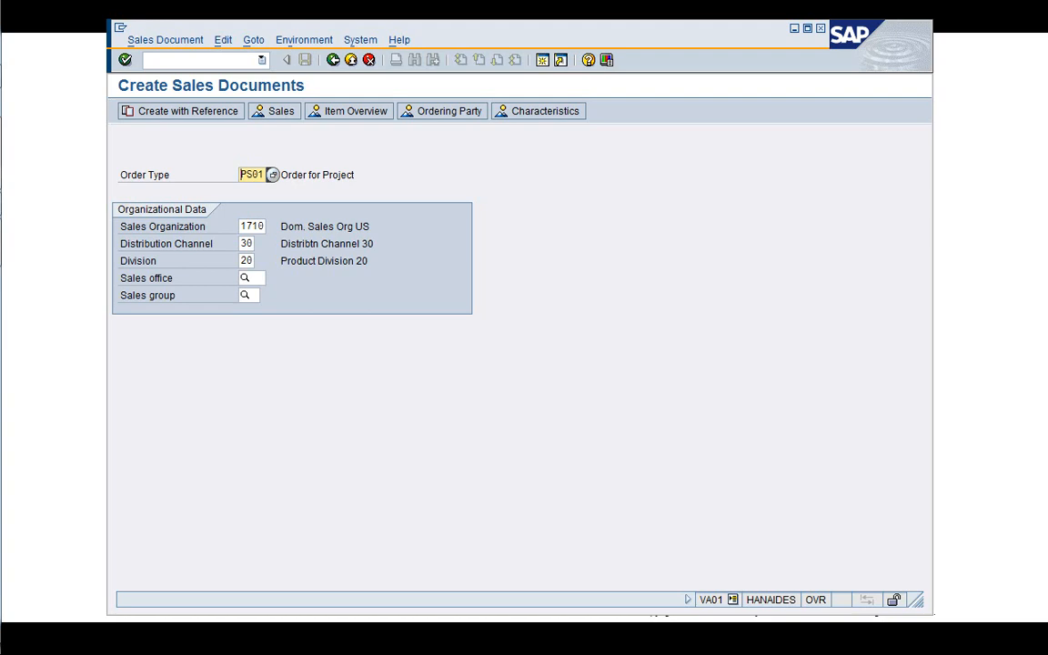
{"action": "key", "text": "Return"}
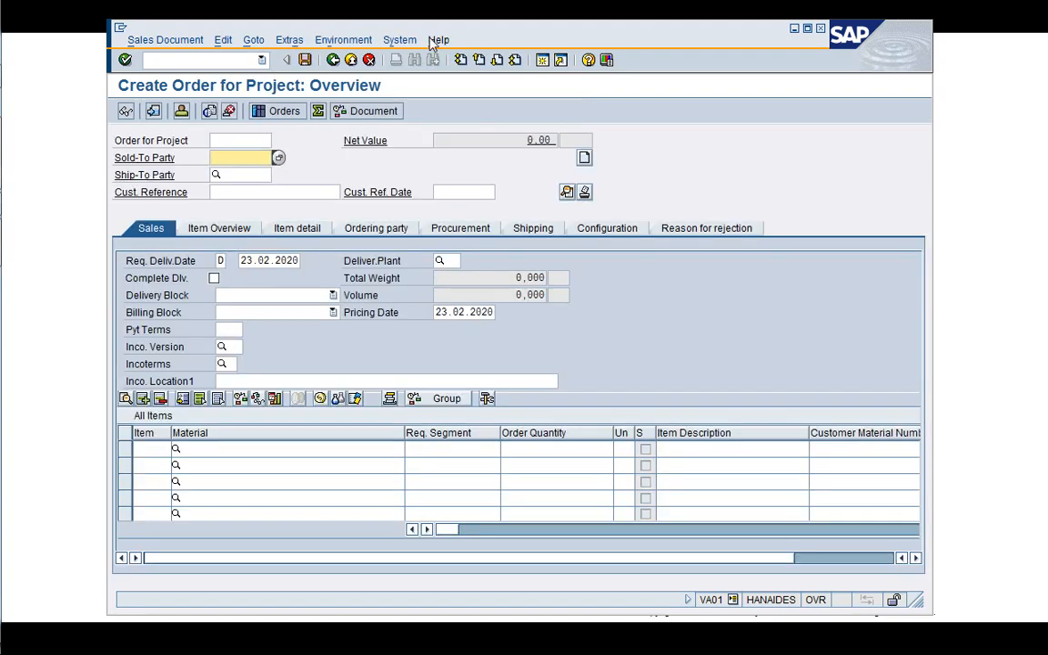
{"action": "left_click", "coordinate": [808, 29]}
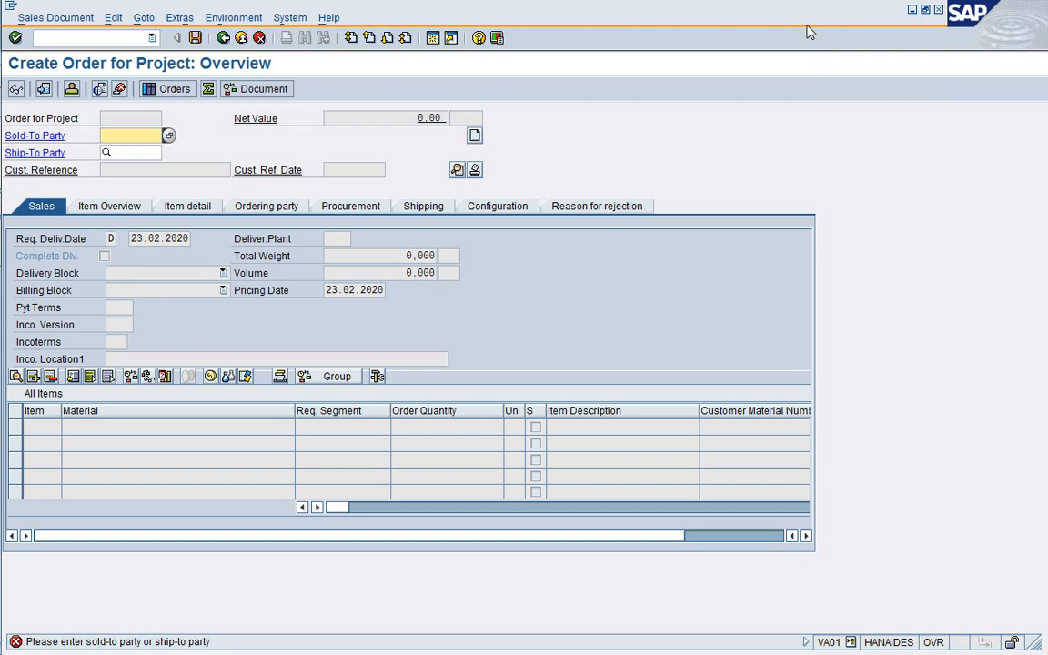
- Fill in the sold-to party number and the customer reference from the previously used entries in the order header
{"action": "key", "text": "BackSpace"}
{"action": "key", "text": "Down"}
{"action": "key", "text": "Return"}
{"action": "key", "text": "Return"}
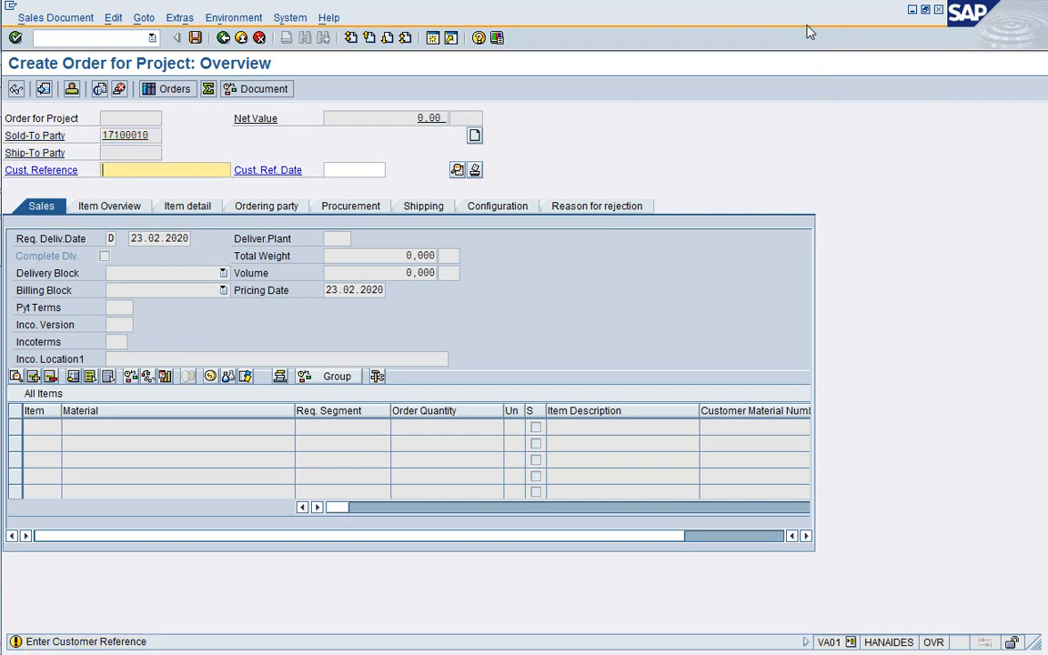
{"action": "key", "text": "BackSpace"}
{"action": "key", "text": "Return"}
{"action": "key", "text": "BackSpace"}
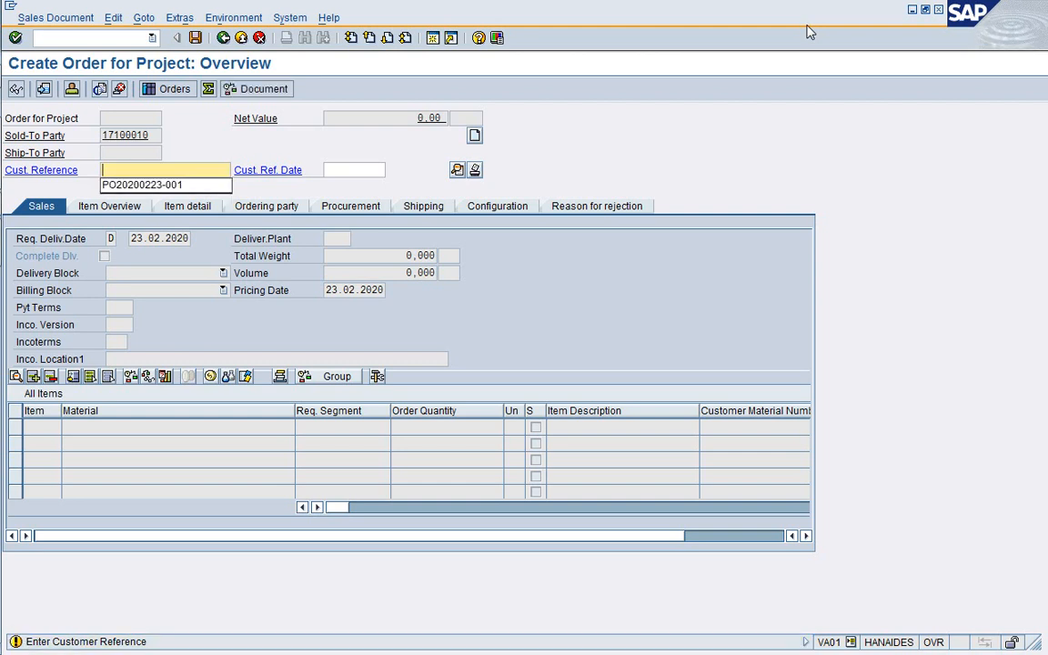
{"action": "key", "text": "Down"}
{"action": "key", "text": "Return"}
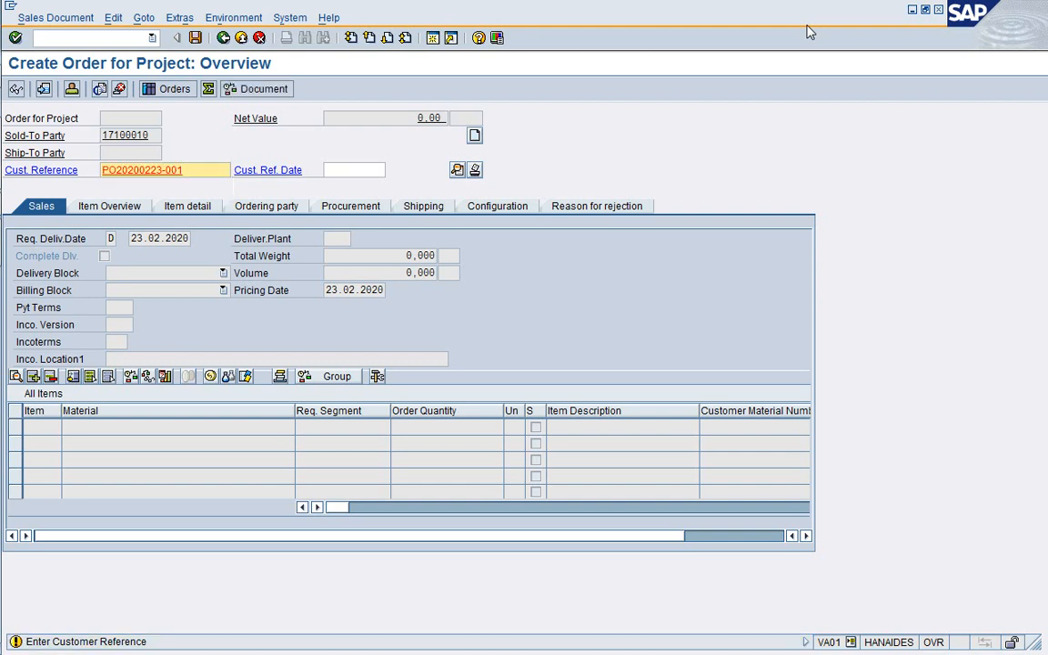
{"action": "key", "text": "Return"}
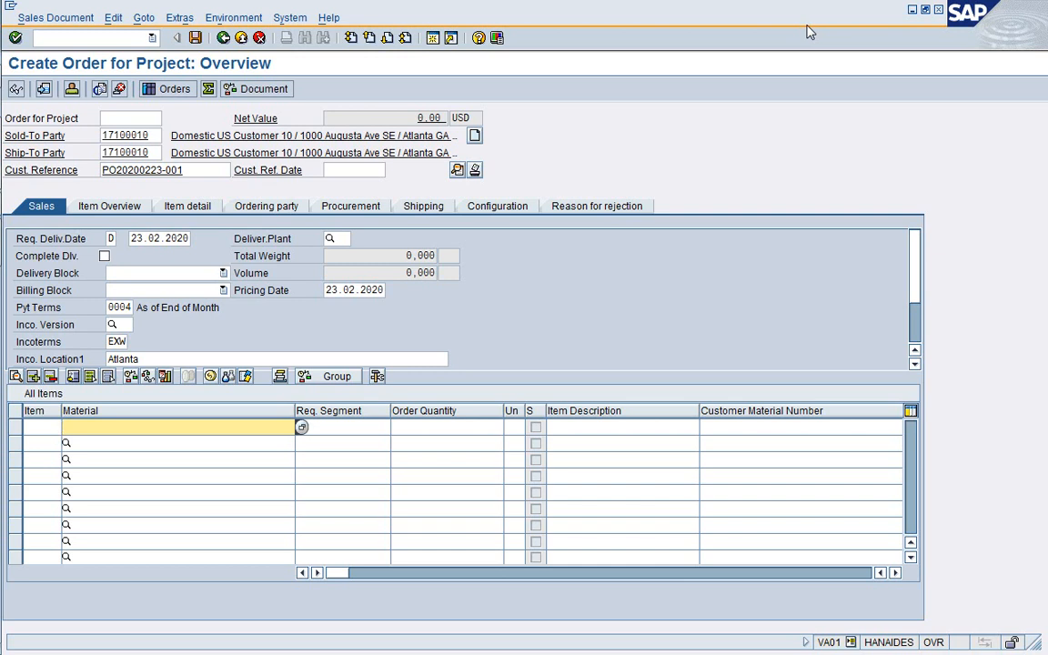
- Add material DIEN102801 as the first order item with an order quantity of 1
{"action": "key", "text": "BackSpace"}
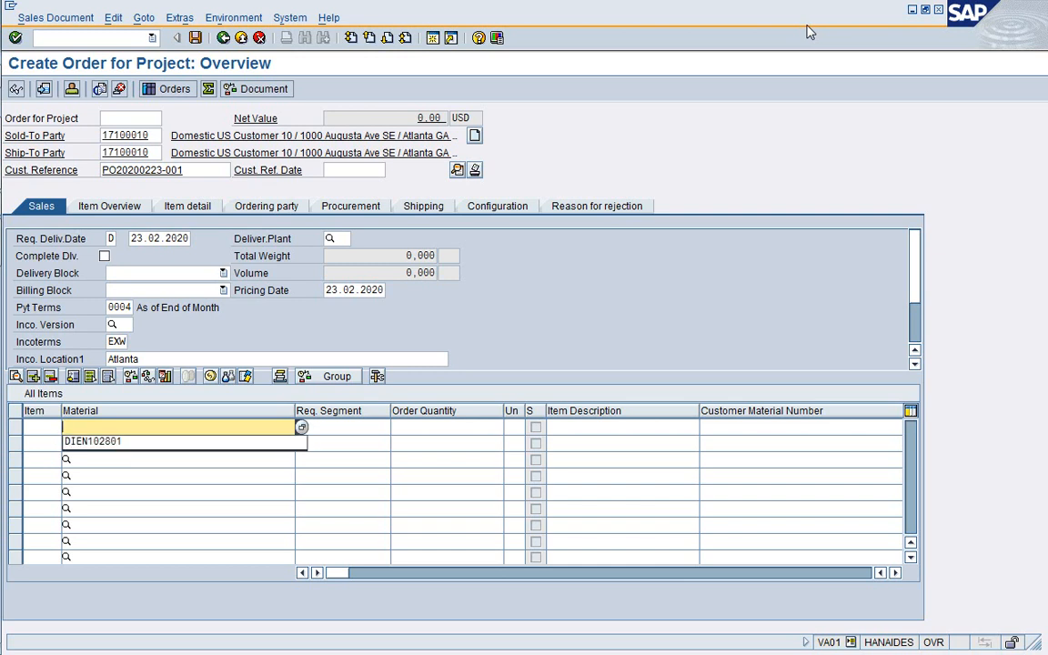
{"action": "key", "text": "Down"}
{"action": "key", "text": "Return"}
{"action": "key", "text": "Tab"}
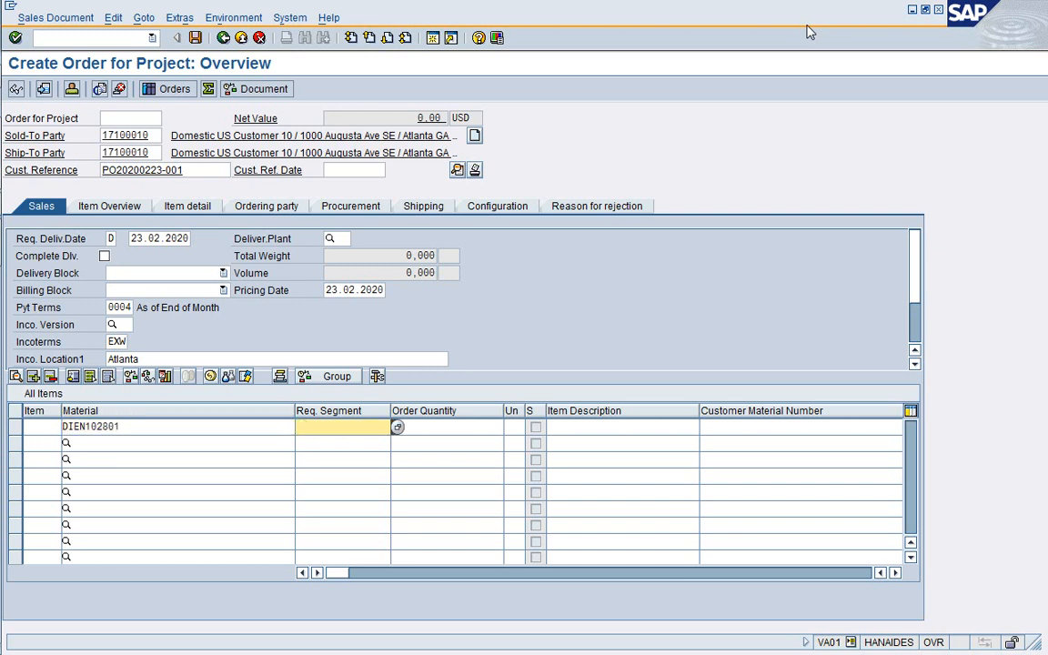
{"action": "key", "text": "Tab"}
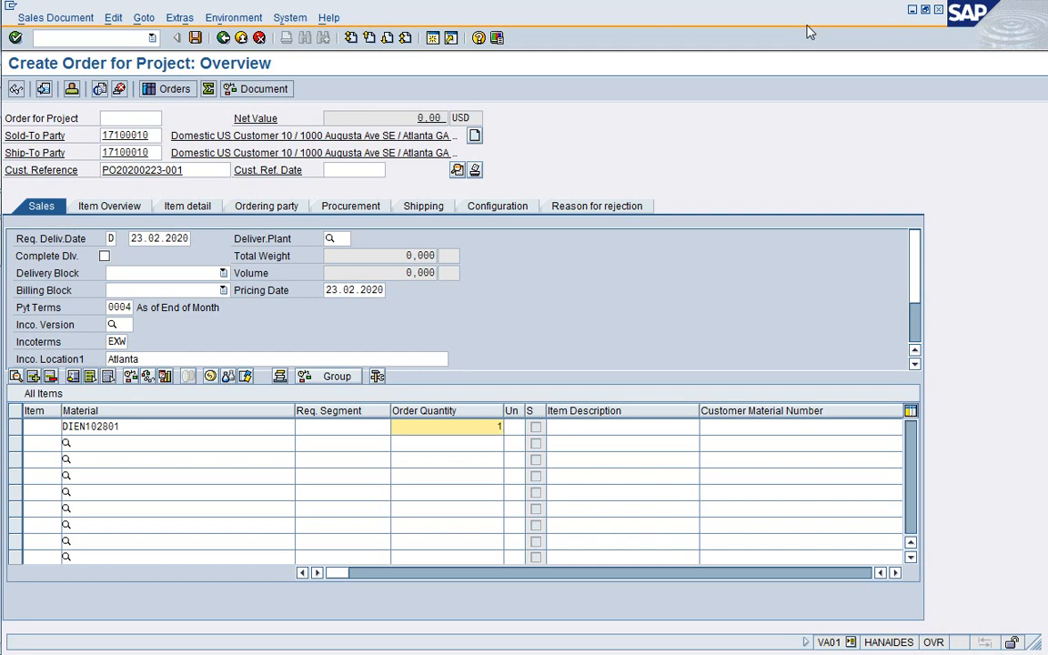
{"action": "type", "text": "1"}
{"action": "key", "text": "Return"}
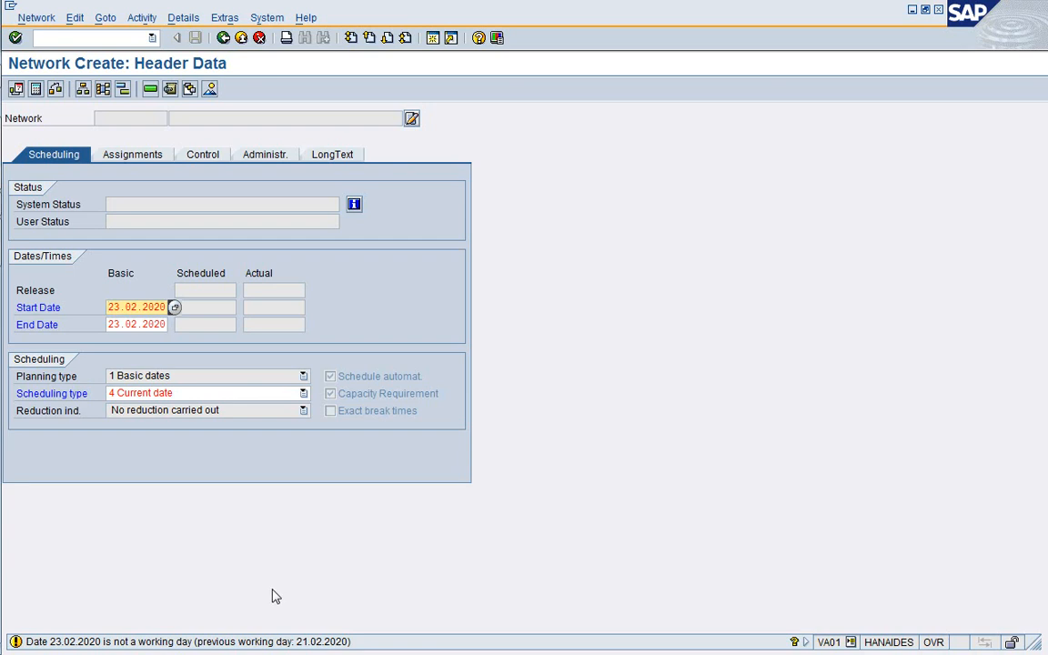
- Set the network's basic start and end dates to 25.02.2020 and the scheduling type to Forwards
{"action": "type", "text": "25"}
{"action": "key", "text": "Tab"}
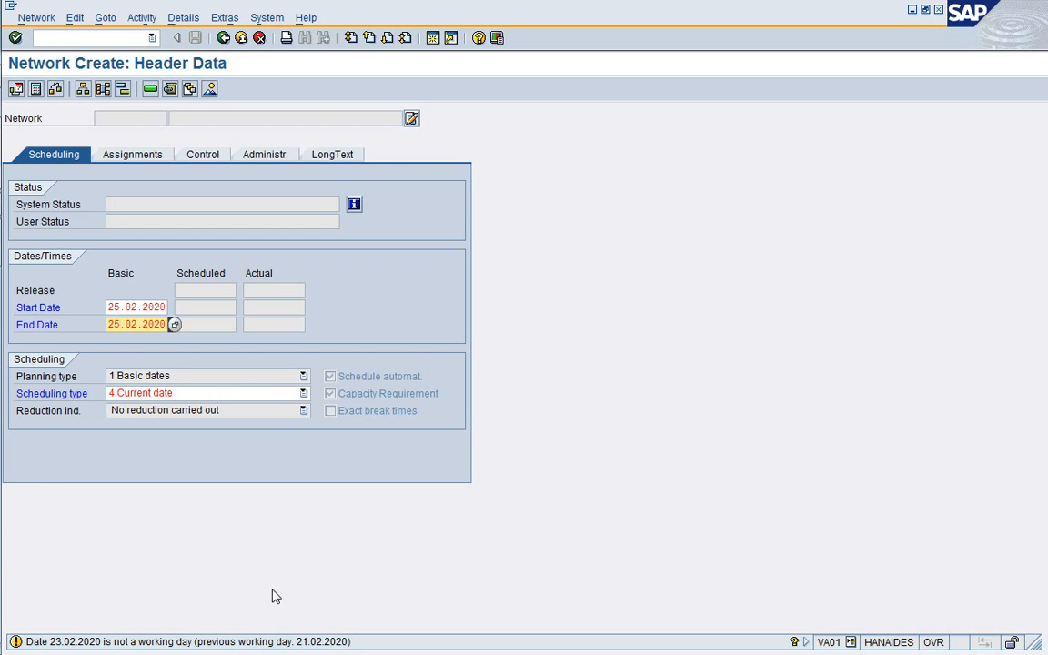
{"action": "left_click", "coordinate": [302, 393]}
{"action": "left_click", "coordinate": [291, 409]}
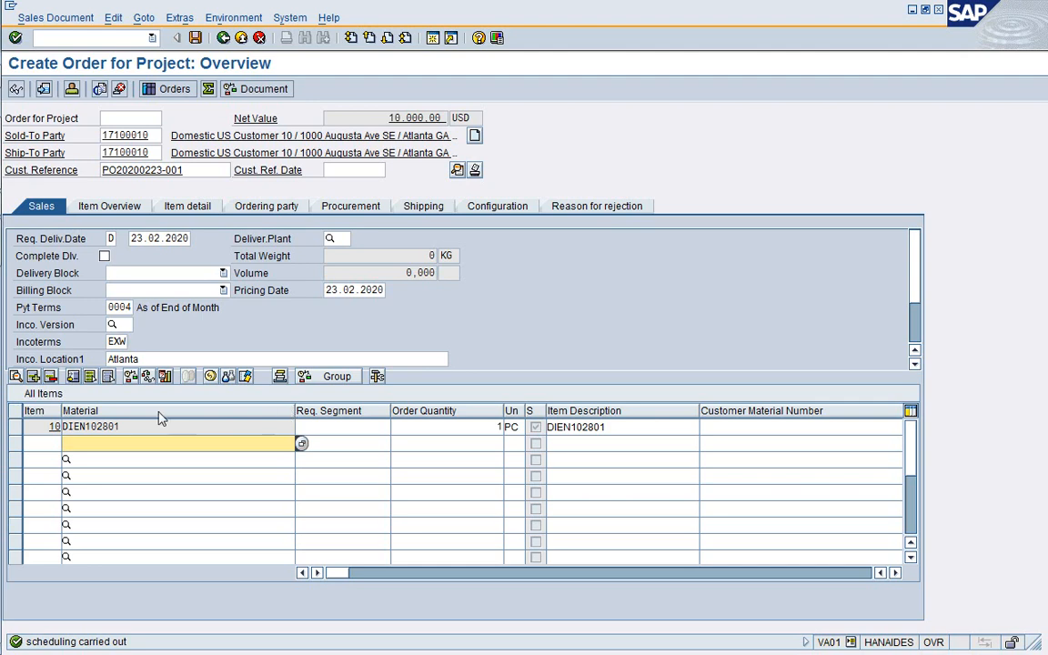
- Open the network from the schedule lines of order item 10 and display its activity overview
{"action": "double_click", "coordinate": [53, 433]}
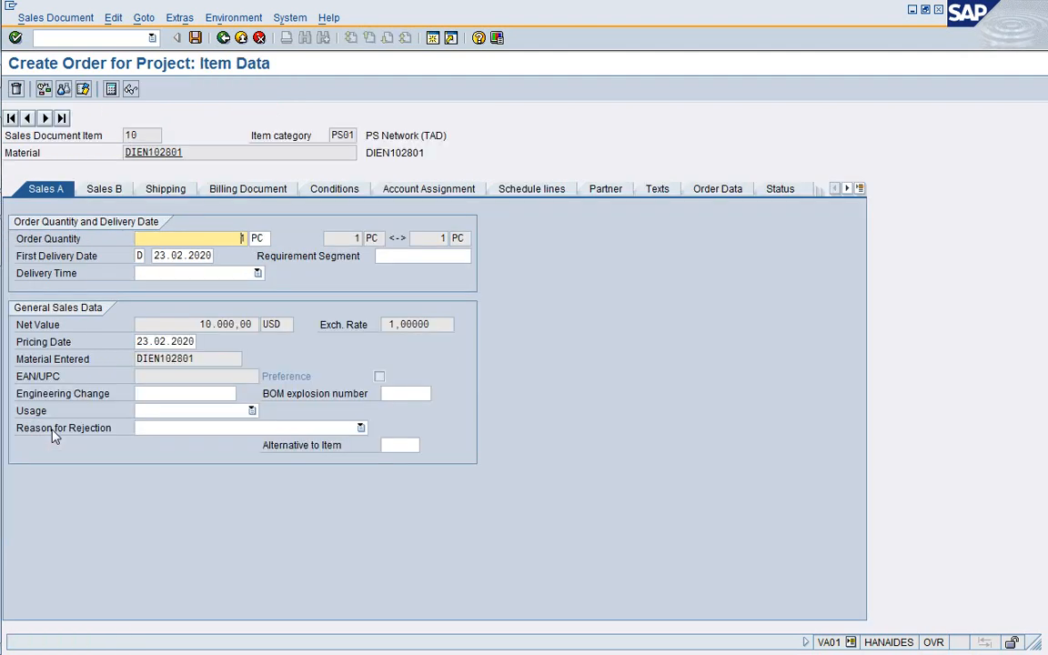
{"action": "left_click", "coordinate": [535, 190]}
{"action": "left_click", "coordinate": [492, 273]}
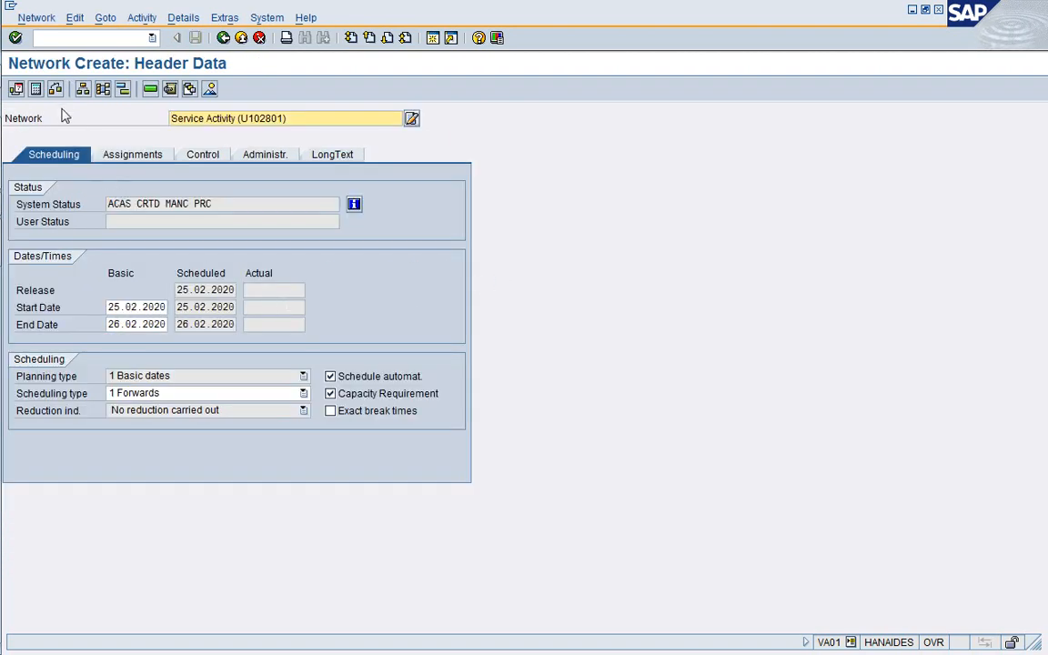
{"action": "left_click", "coordinate": [150, 89]}
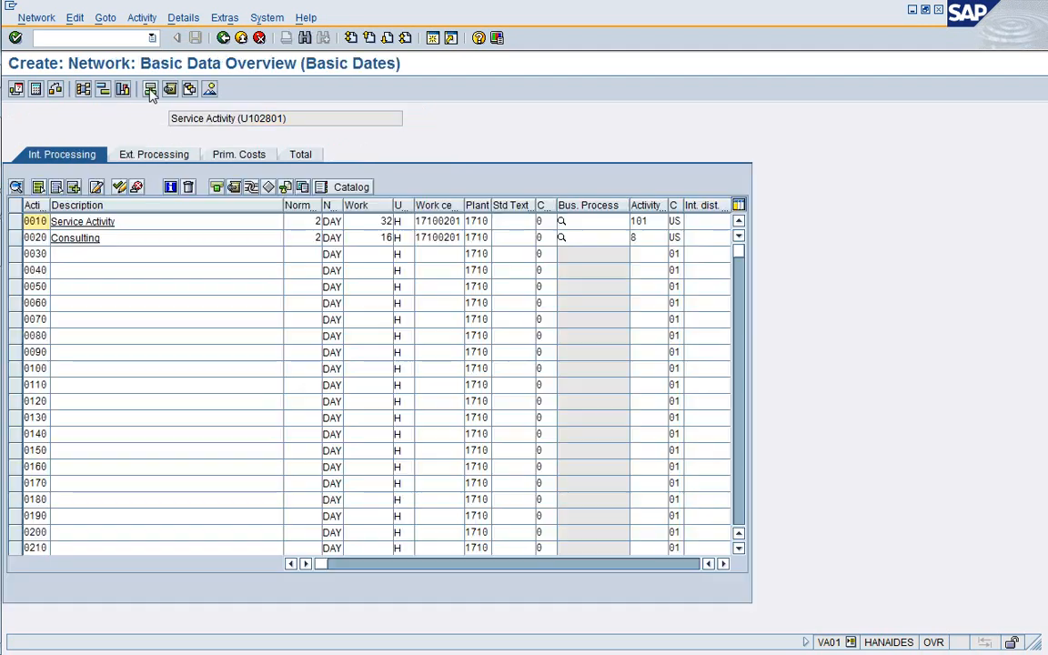
- Clear the normal duration of the Consulting activity 0020 and open its detail data
{"action": "left_click_drag", "start_coordinate": [283, 206], "coordinate": [163, 206]}
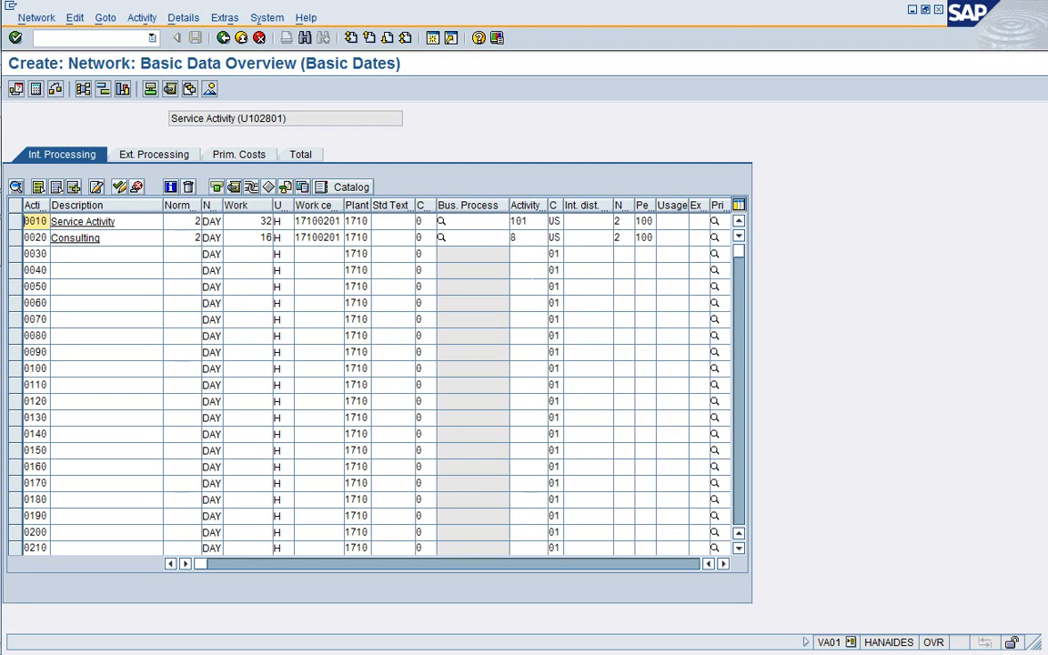
{"action": "left_click", "coordinate": [260, 239]}
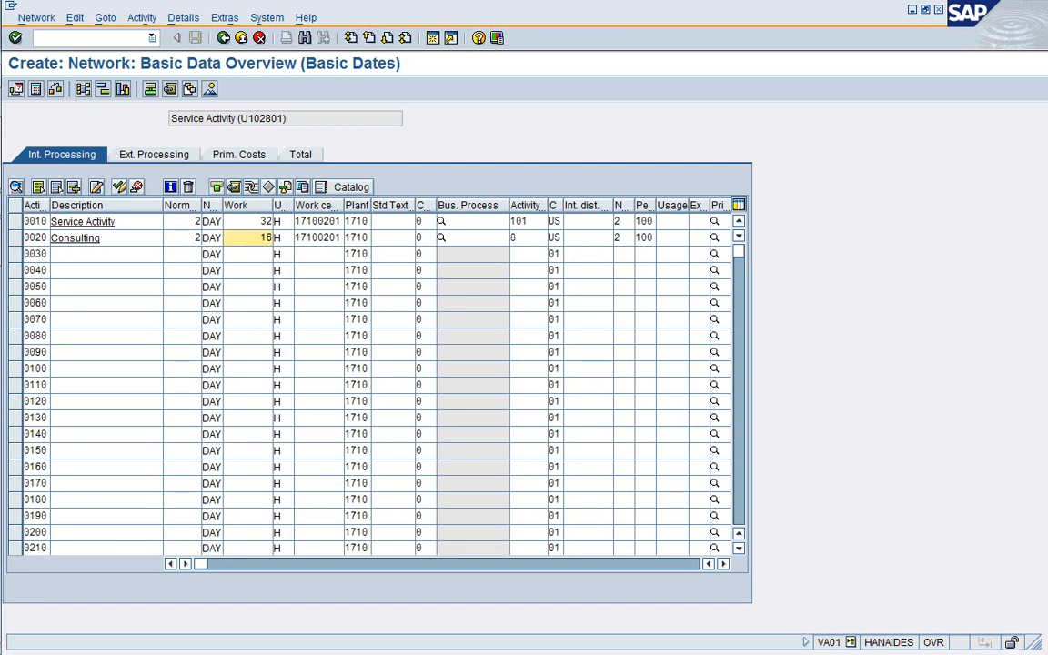
{"action": "left_click", "coordinate": [196, 239]}
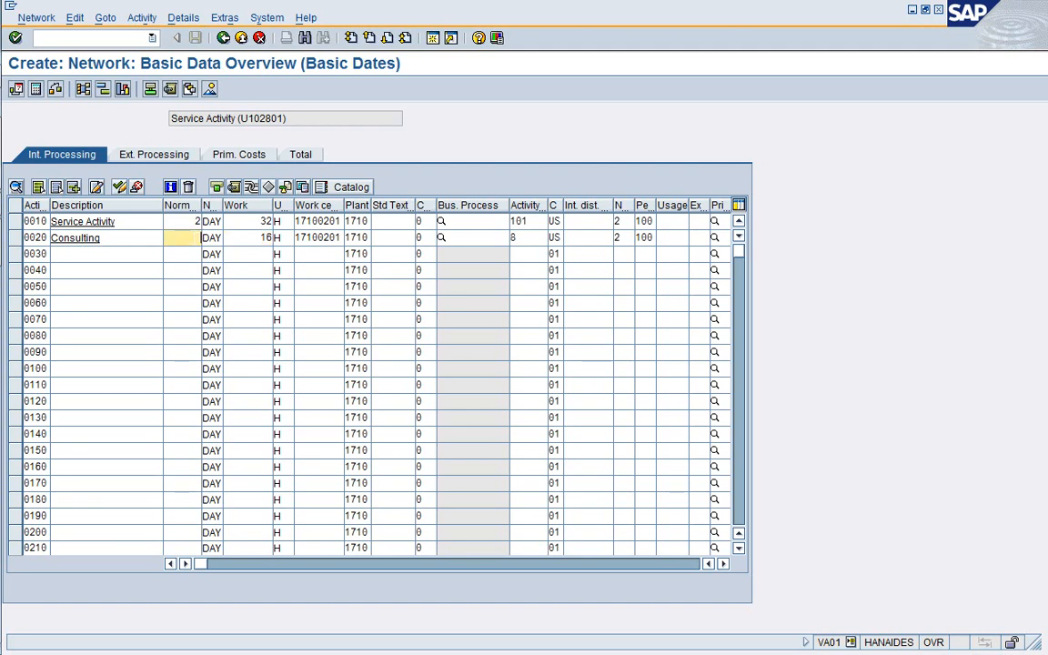
{"action": "left_click", "coordinate": [13, 237]}
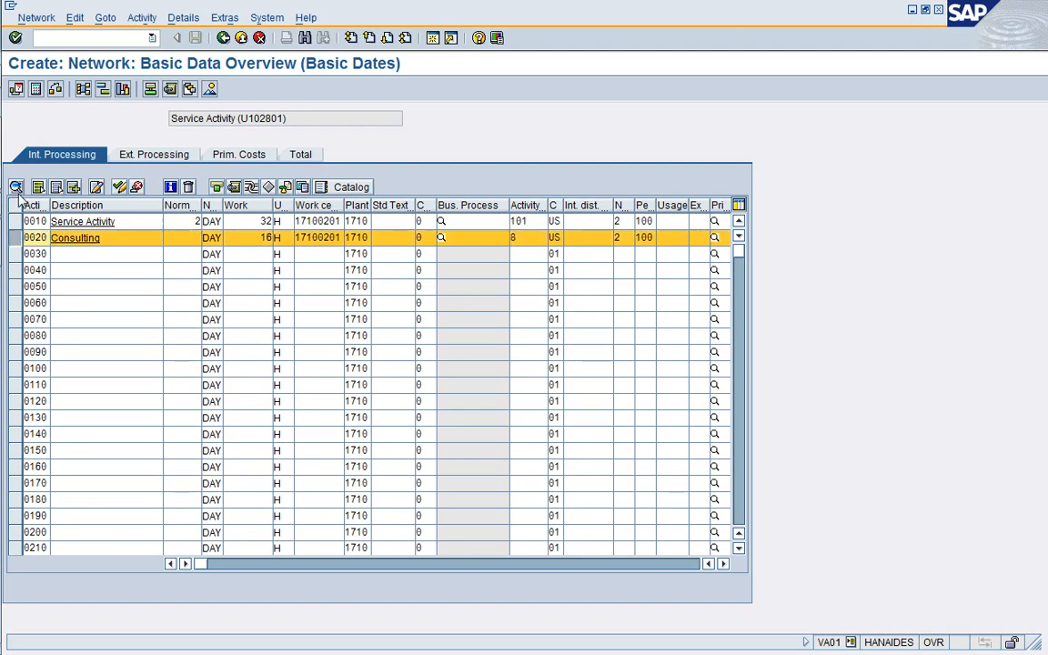
{"action": "left_click", "coordinate": [16, 188]}
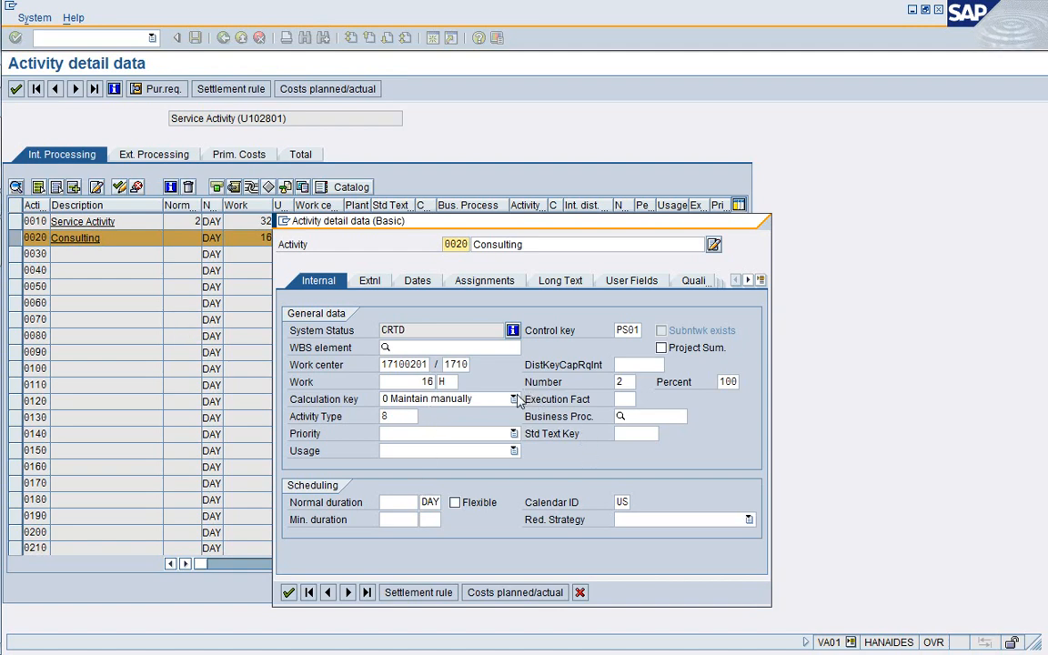
- Set the Consulting activity's calculation key to Calculate duration and its work to 32 hours, and accept the detail data
{"action": "left_click", "coordinate": [464, 399]}
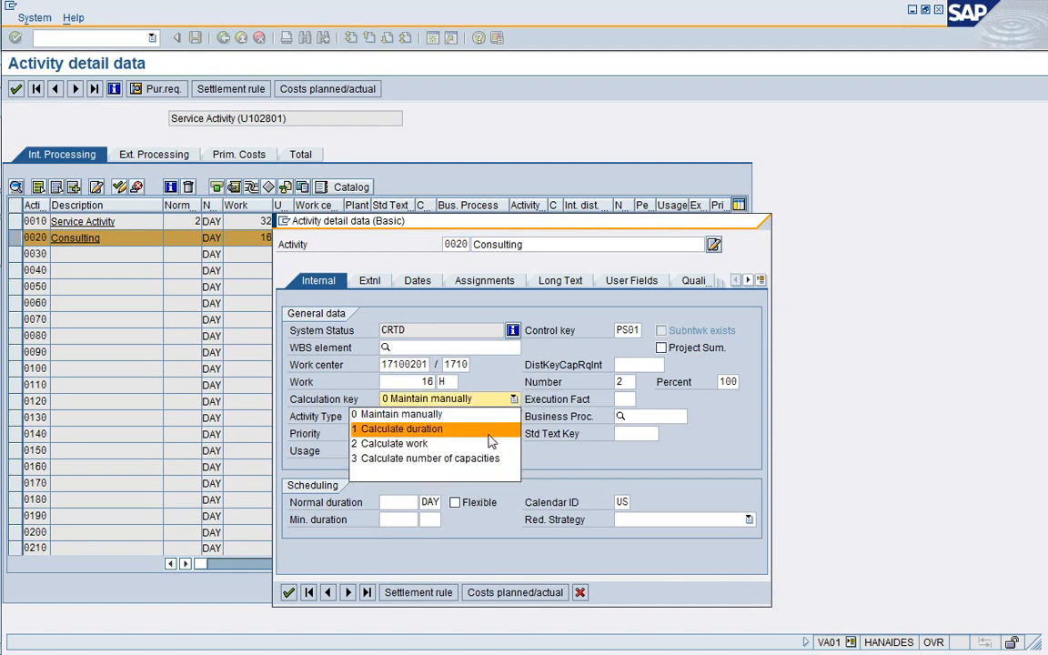
{"action": "left_click", "coordinate": [489, 433]}
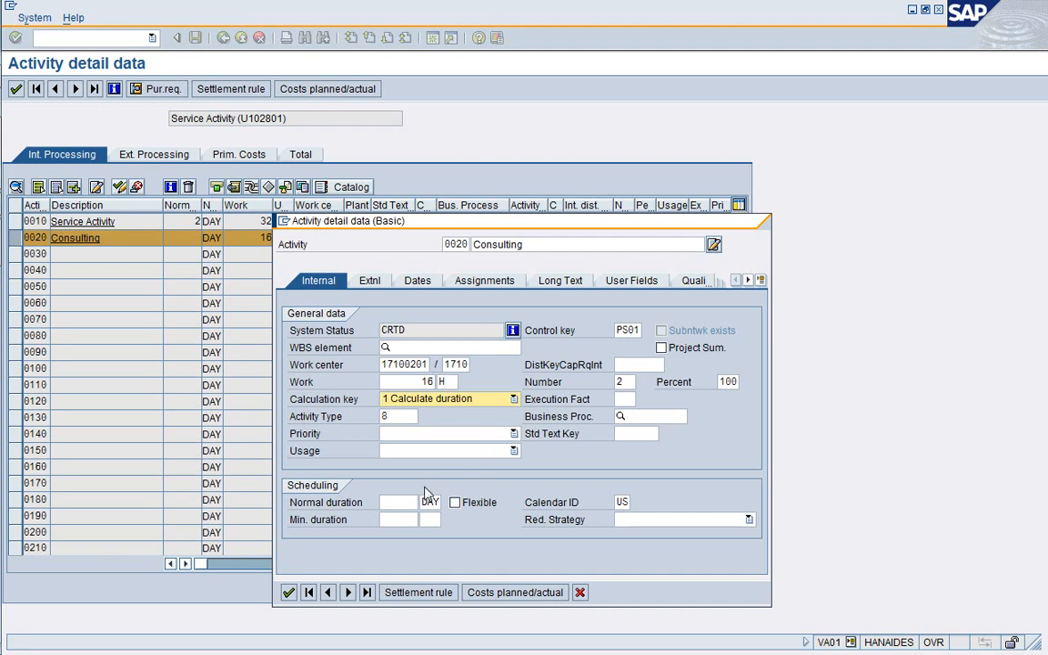
{"action": "key", "text": "shift+Tab"}
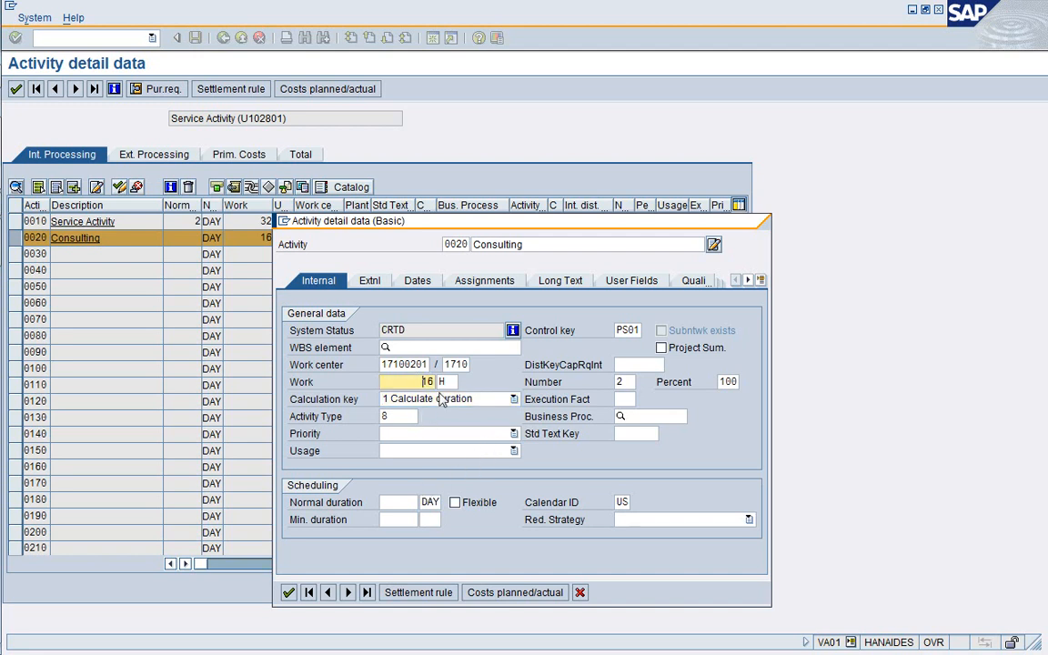
{"action": "key", "text": "BackSpace"}
{"action": "type", "text": "32"}
{"action": "left_click", "coordinate": [624, 383]}
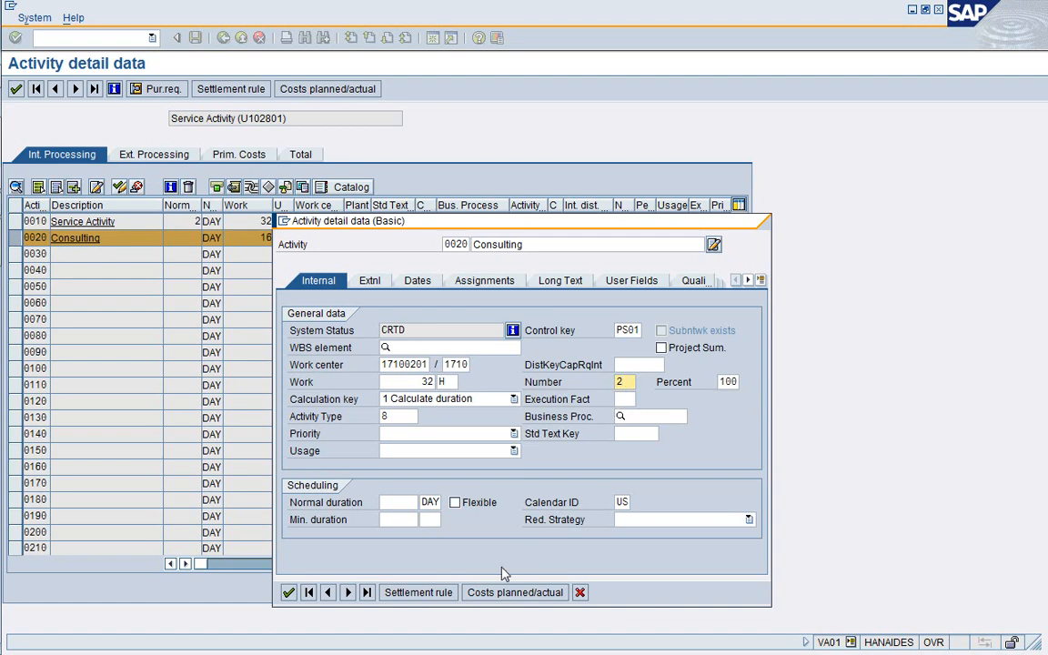
{"action": "left_click", "coordinate": [289, 593]}
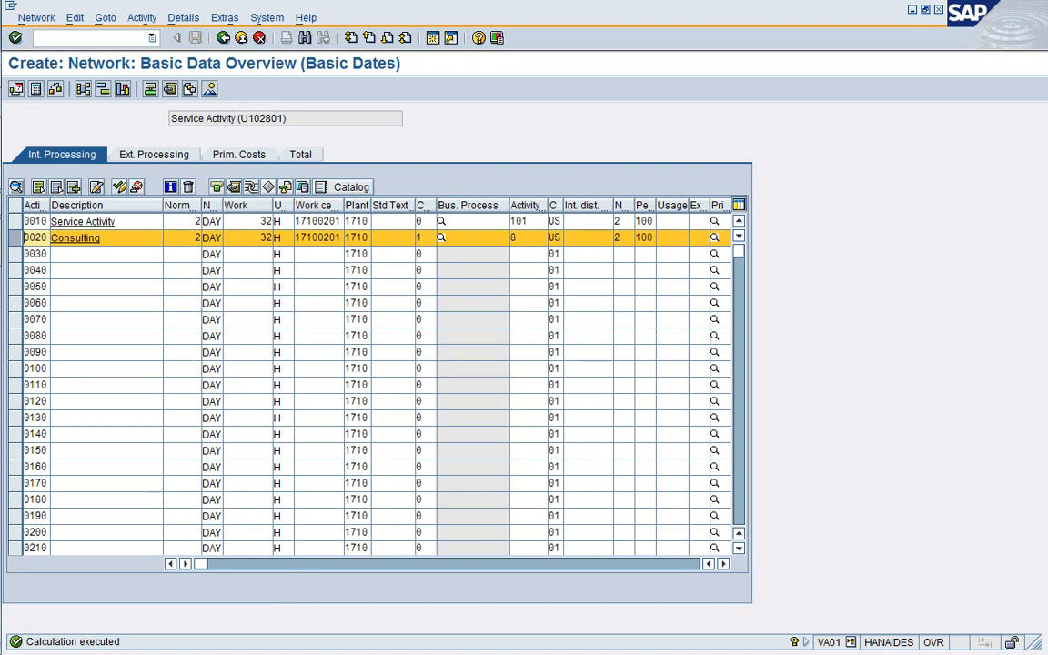
- Schedule the network from its header data and return to the order overview
{"action": "left_click", "coordinate": [223, 38]}
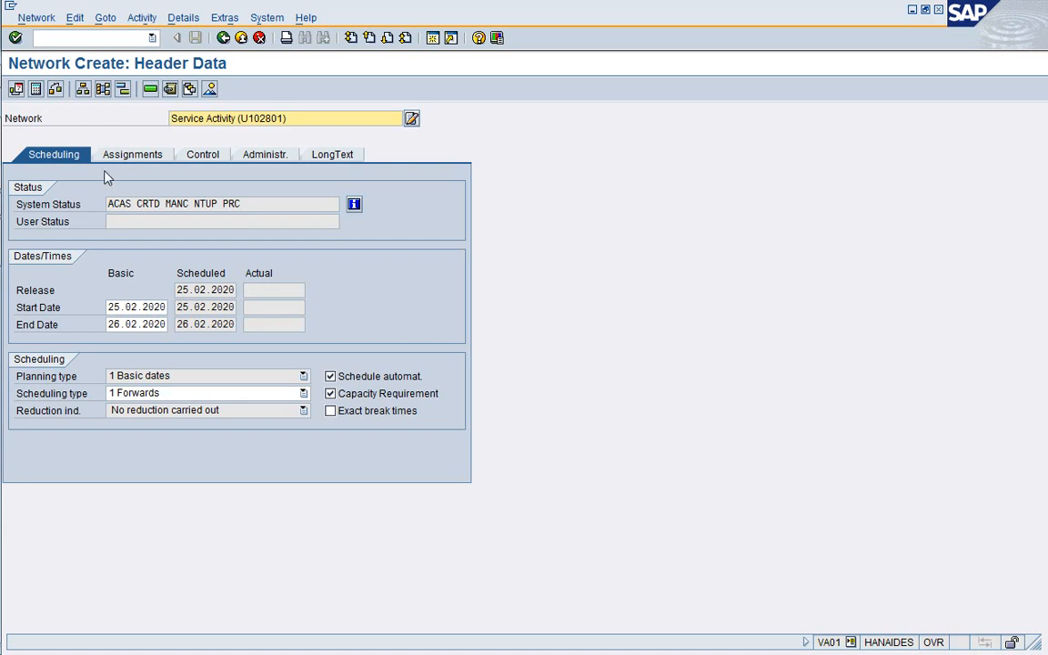
{"action": "left_click", "coordinate": [16, 90]}
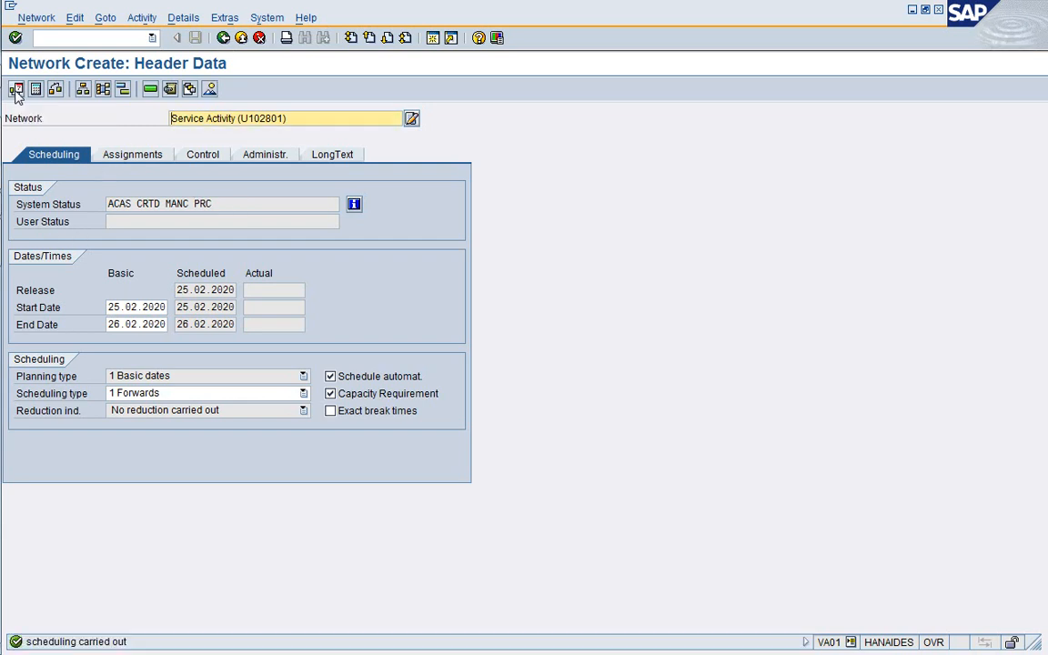
{"action": "left_click", "coordinate": [223, 38]}
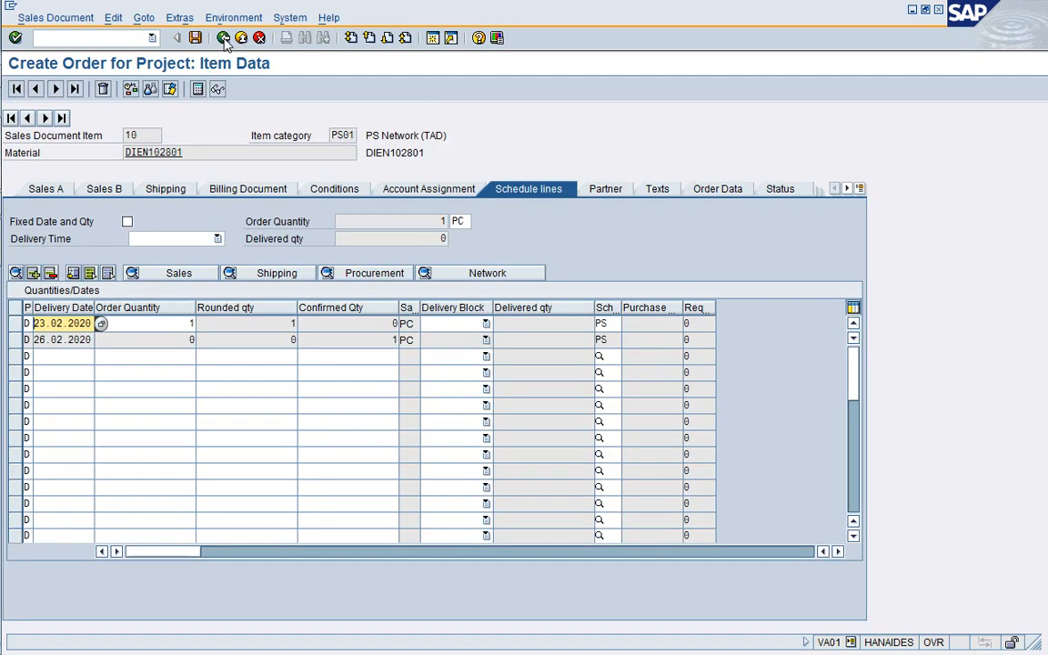
{"action": "left_click", "coordinate": [39, 195]}
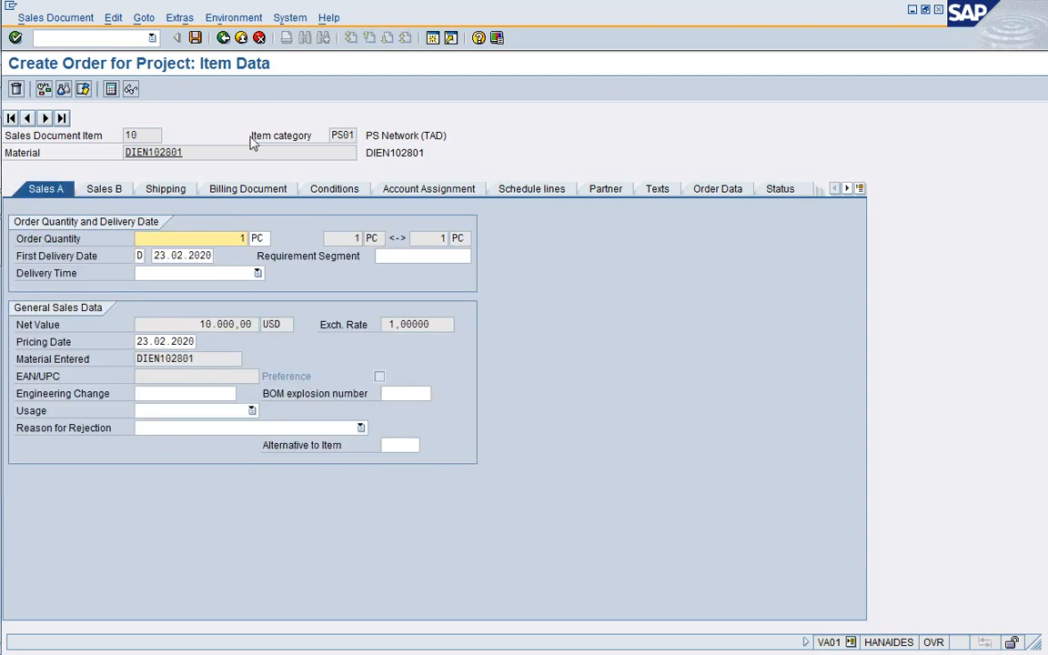
{"action": "left_click", "coordinate": [223, 37]}
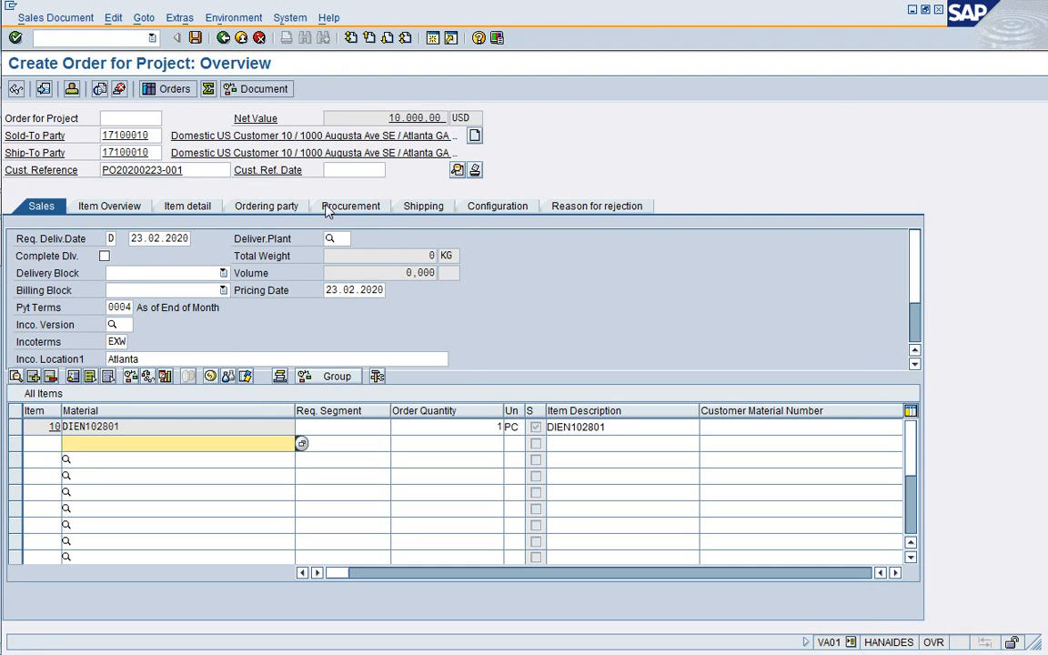
- Set the PR00 amount of order item 10 to 20.000,00 USD in the item list
{"action": "left_click", "coordinate": [113, 18]}
{"action": "left_click", "coordinate": [112, 18]}
{"action": "left_click_drag", "start_coordinate": [295, 411], "coordinate": [176, 412]}
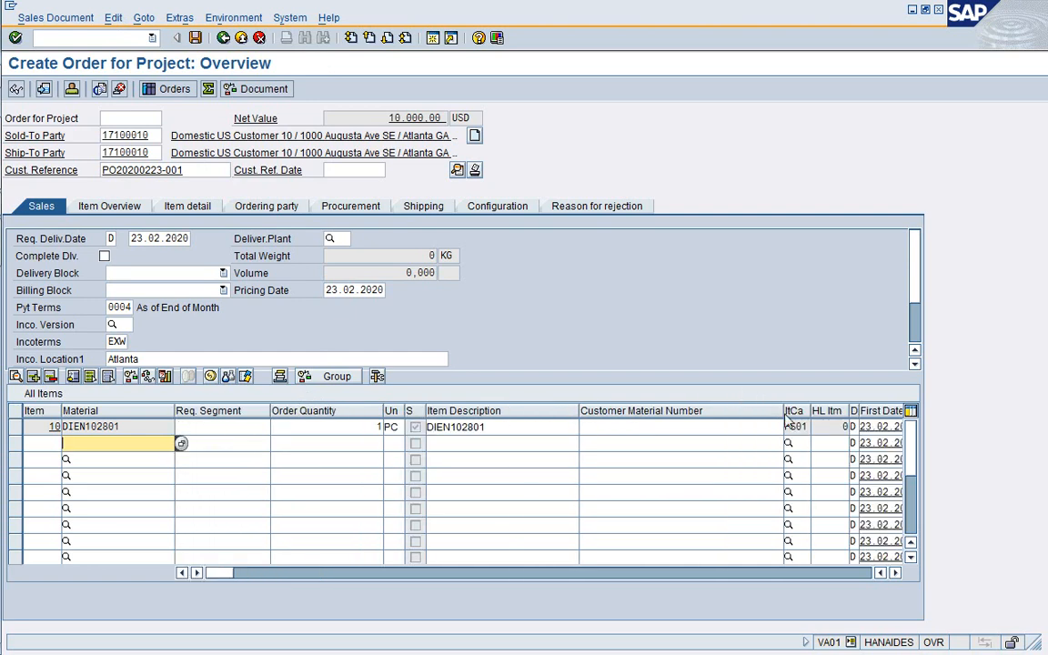
{"action": "left_click_drag", "start_coordinate": [782, 412], "coordinate": [646, 411]}
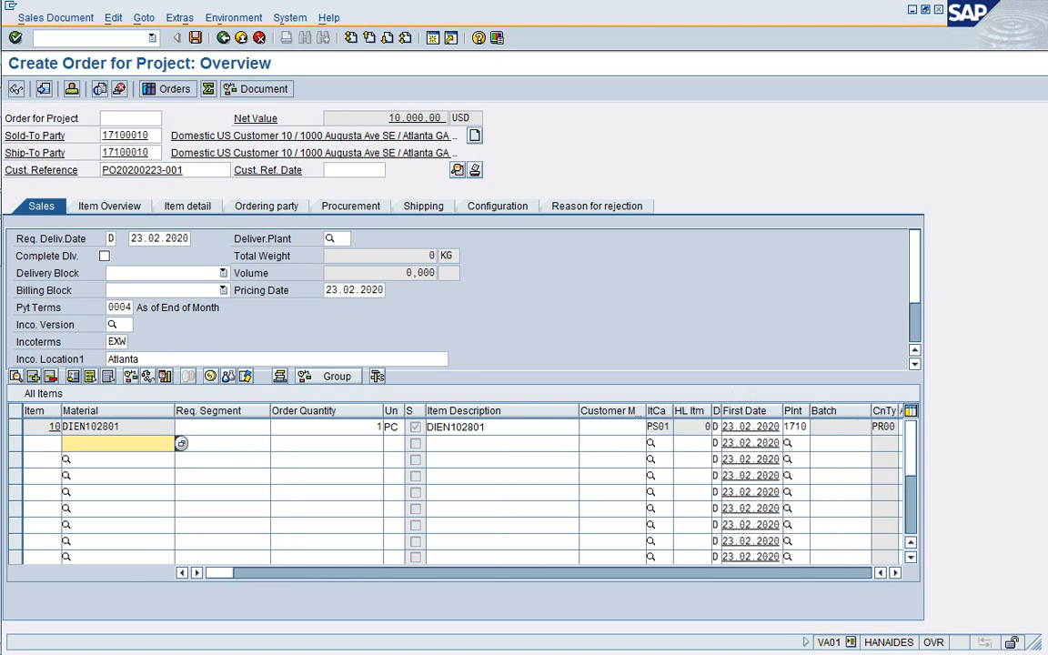
{"action": "left_click", "coordinate": [897, 574]}
{"action": "left_click", "coordinate": [896, 574]}
{"action": "left_click", "coordinate": [896, 573]}
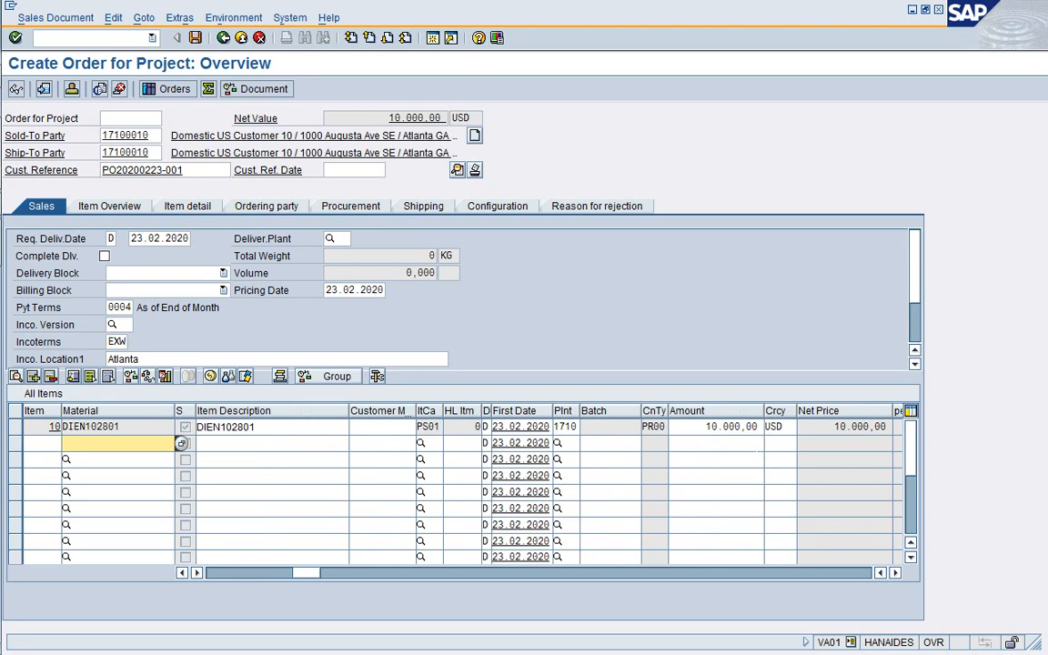
{"action": "left_click", "coordinate": [702, 428]}
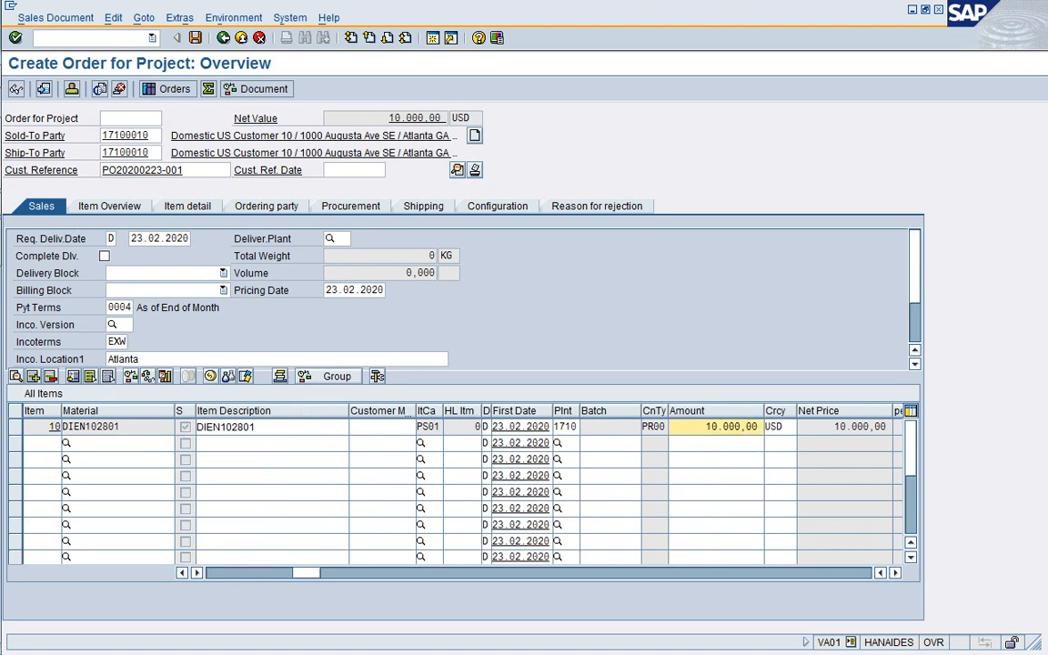
{"action": "type", "text": "2"}
{"action": "key", "text": "Return"}
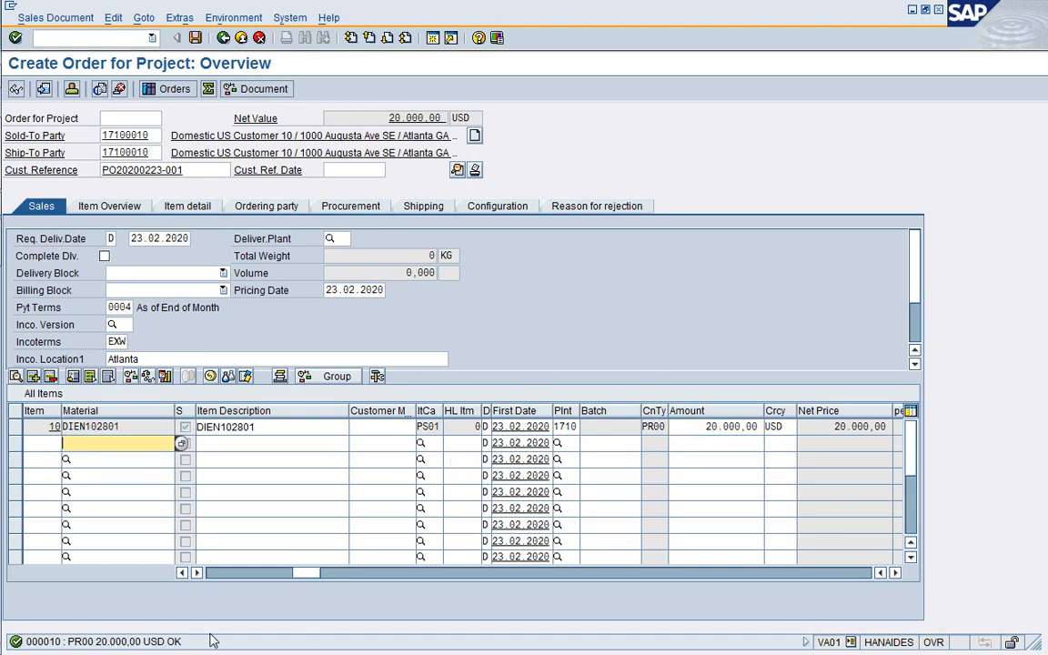
- Check the project order with the incompletion log and save it
{"action": "left_click", "coordinate": [111, 18]}
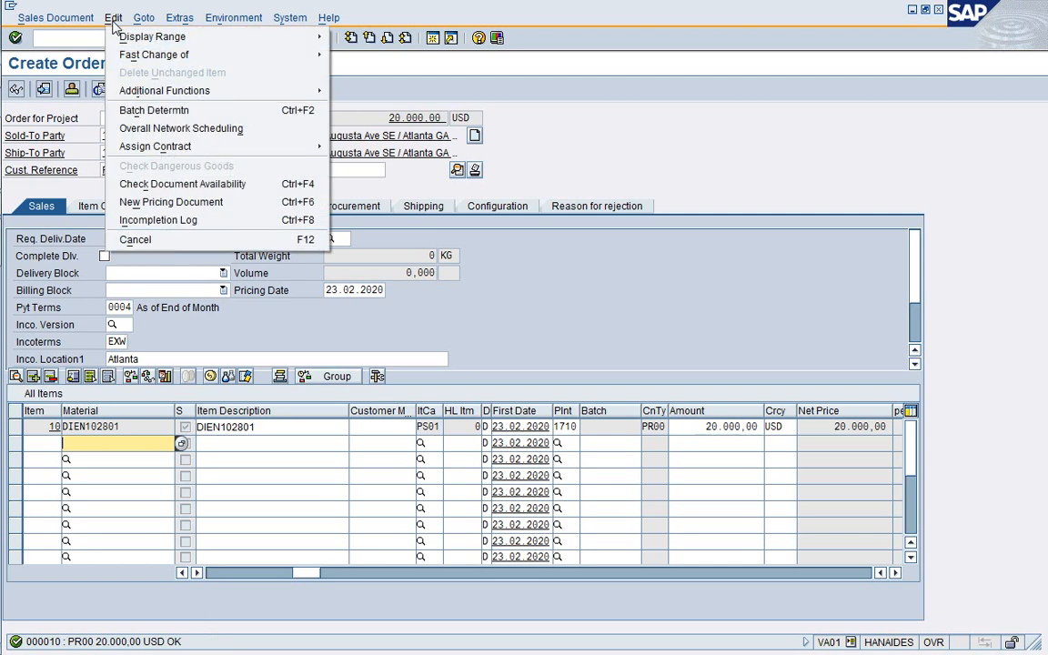
{"action": "left_click", "coordinate": [142, 224]}
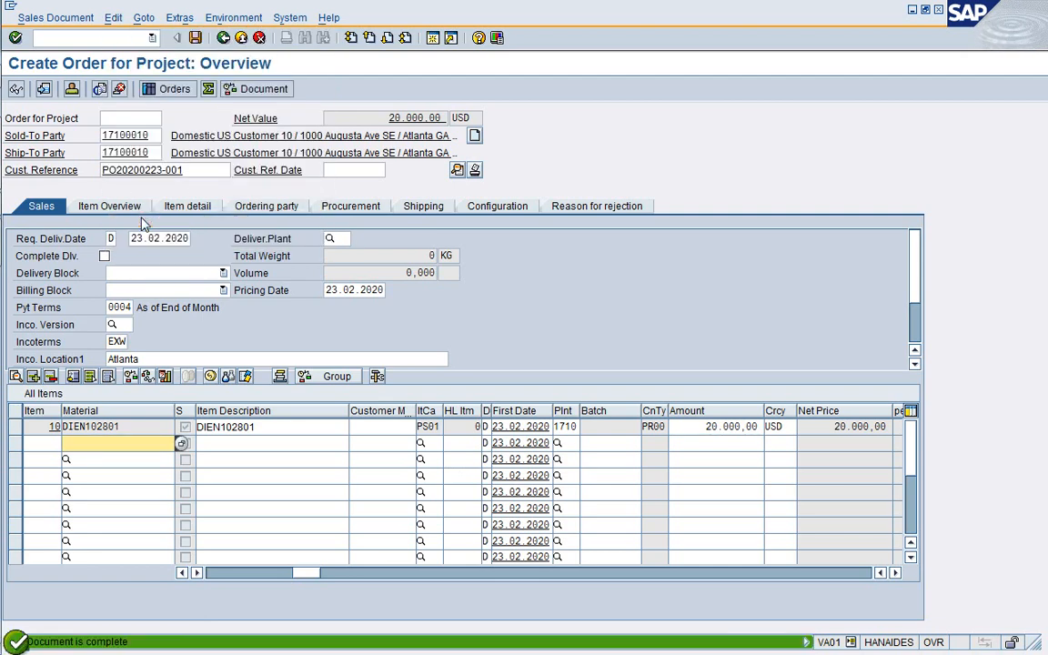
{"action": "left_click", "coordinate": [195, 38]}
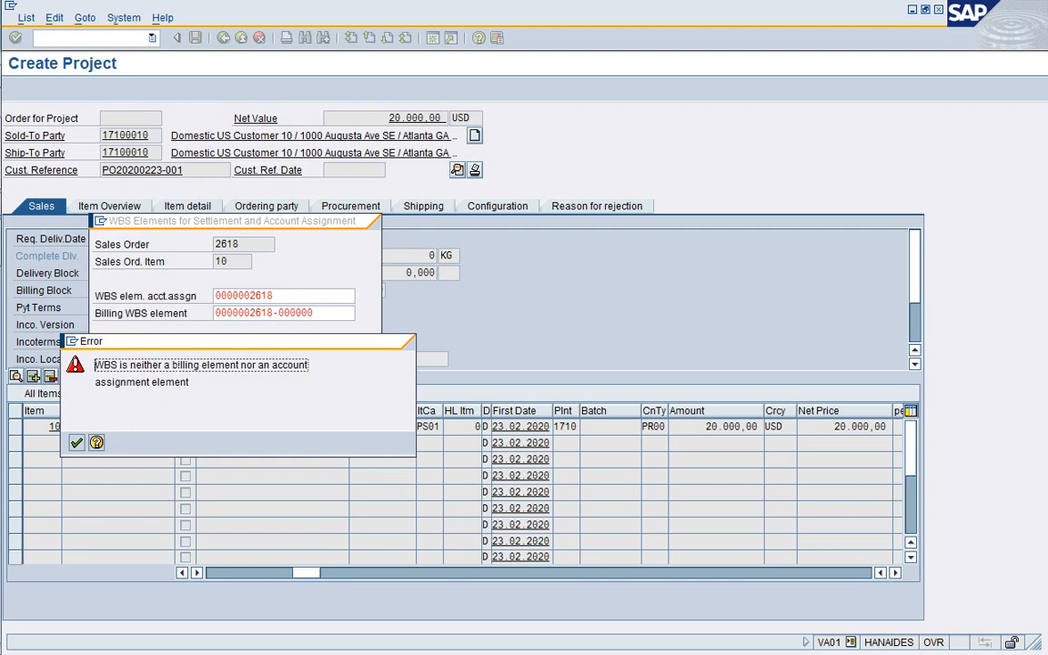
- Dismiss the WBS error and append the billing WBS element's suffix -000000 to the account assignment WBS element
{"action": "left_click_drag", "start_coordinate": [172, 365], "coordinate": [259, 365]}
{"action": "left_click", "coordinate": [188, 383]}
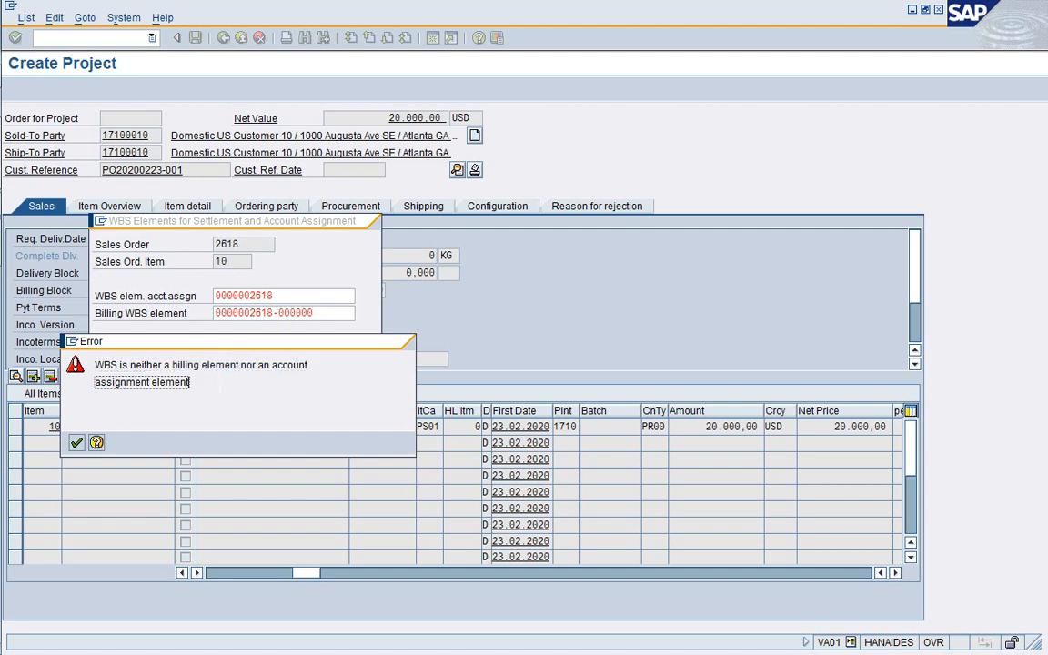
{"action": "left_click", "coordinate": [76, 443]}
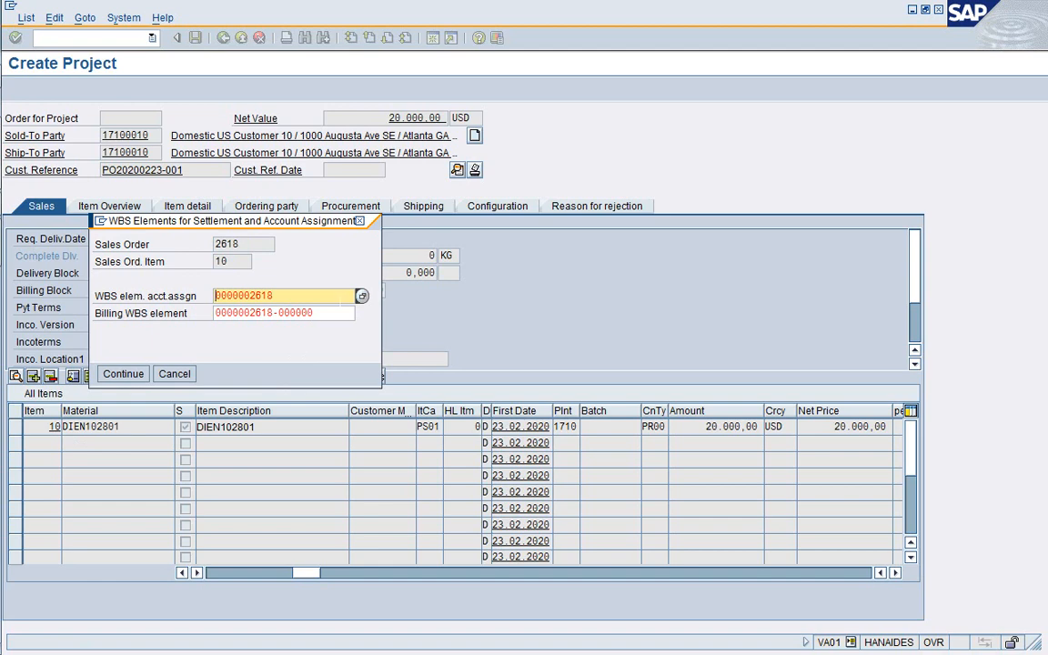
{"action": "key", "text": "Tab"}
{"action": "key", "text": "shift+Left"}
{"action": "key", "text": "shift+Left"}
{"action": "key", "text": "shift+Left"}
{"action": "key", "text": "shift+Left"}
{"action": "key", "text": "shift+Left"}
{"action": "key", "text": "shift+Left"}
{"action": "key", "text": "shift+Left"}
{"action": "key", "text": "ctrl+c"}
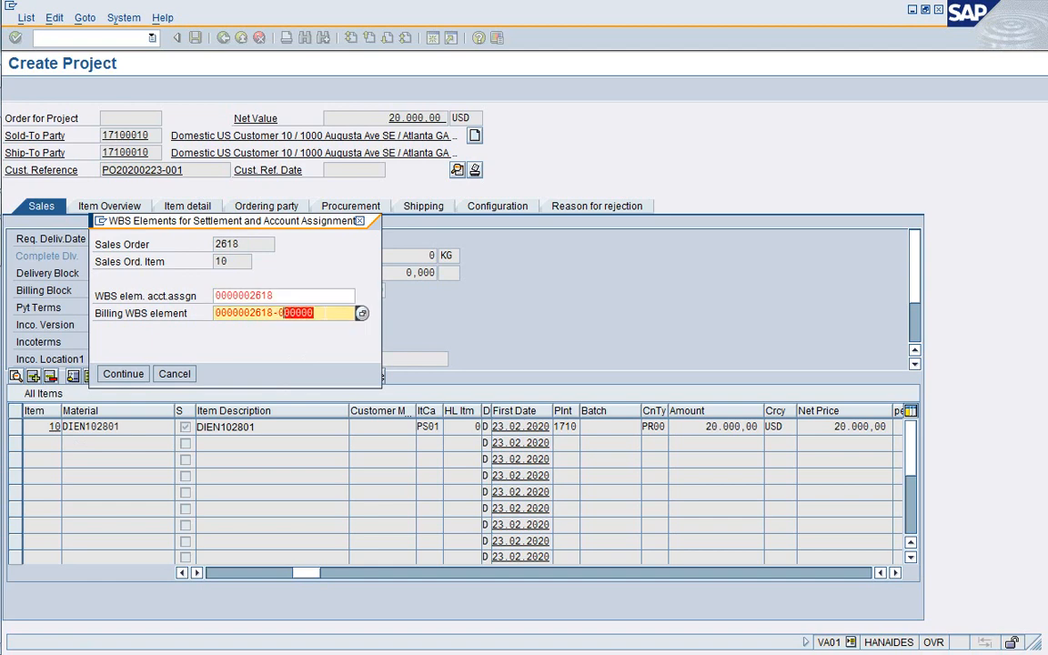
{"action": "left_click", "coordinate": [273, 296]}
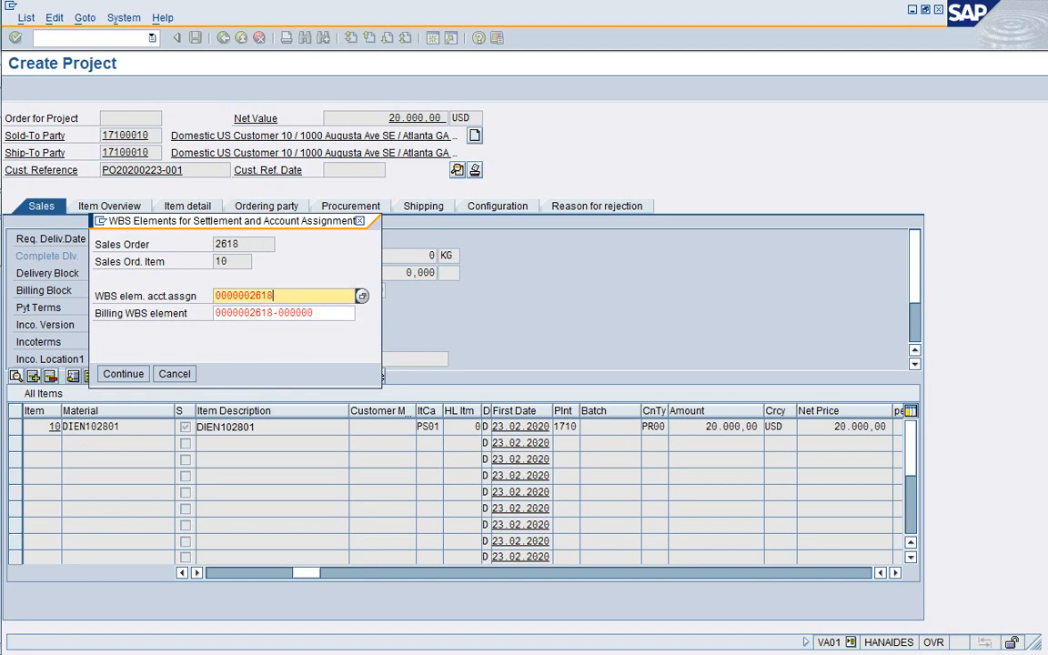
{"action": "key", "text": "ctrl+v"}
{"action": "key", "text": "Left"}
{"action": "left_click", "coordinate": [227, 313]}
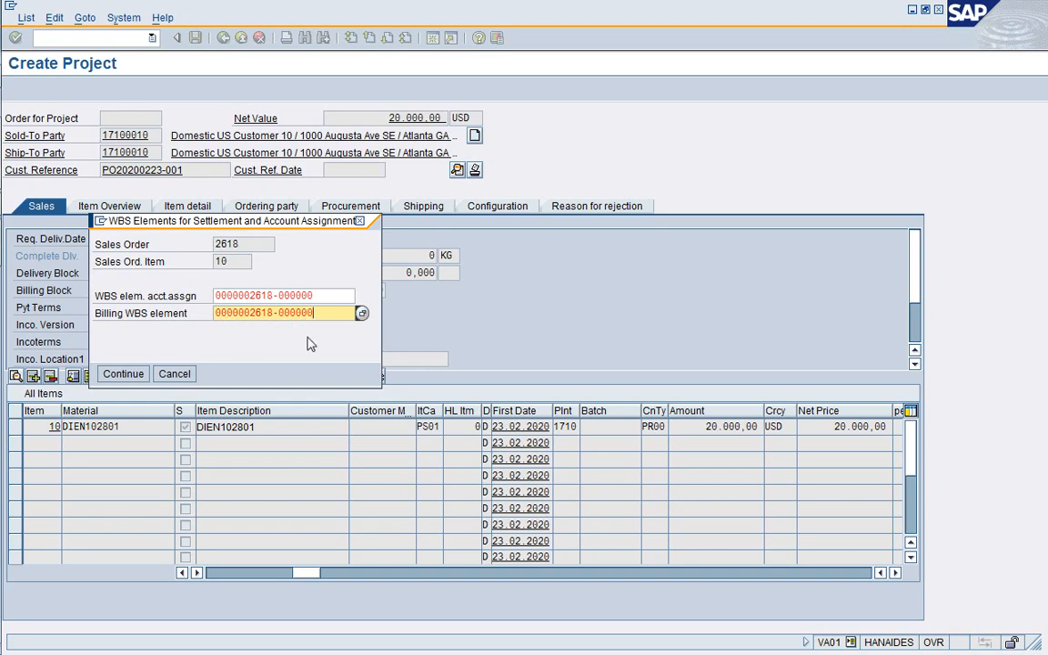
- Change the suffix of both the billing and the account assignment WBS element to -000010
{"action": "key", "text": "Left"}
{"action": "key", "text": "Left"}
{"action": "type", "text": "1"}
{"action": "key", "text": "Up"}
{"action": "key", "text": "Left"}
{"action": "type", "text": "1"}
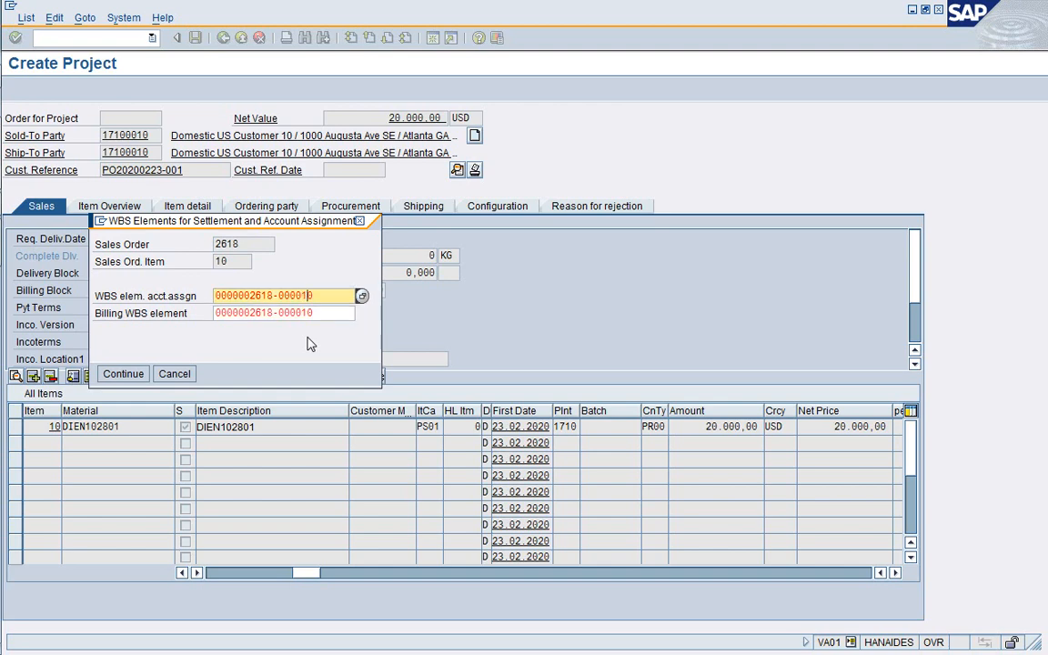
{"action": "key", "text": "Down"}
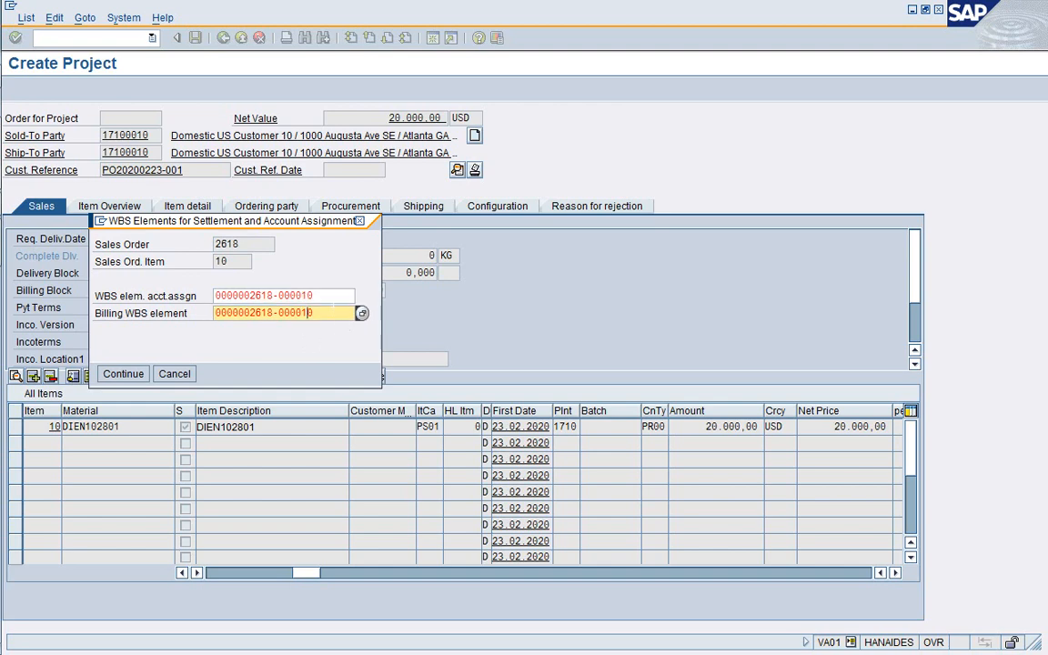
- Select the account assignment WBS element with suffix -000000 from the generated project's input help
{"action": "left_click", "coordinate": [334, 299]}
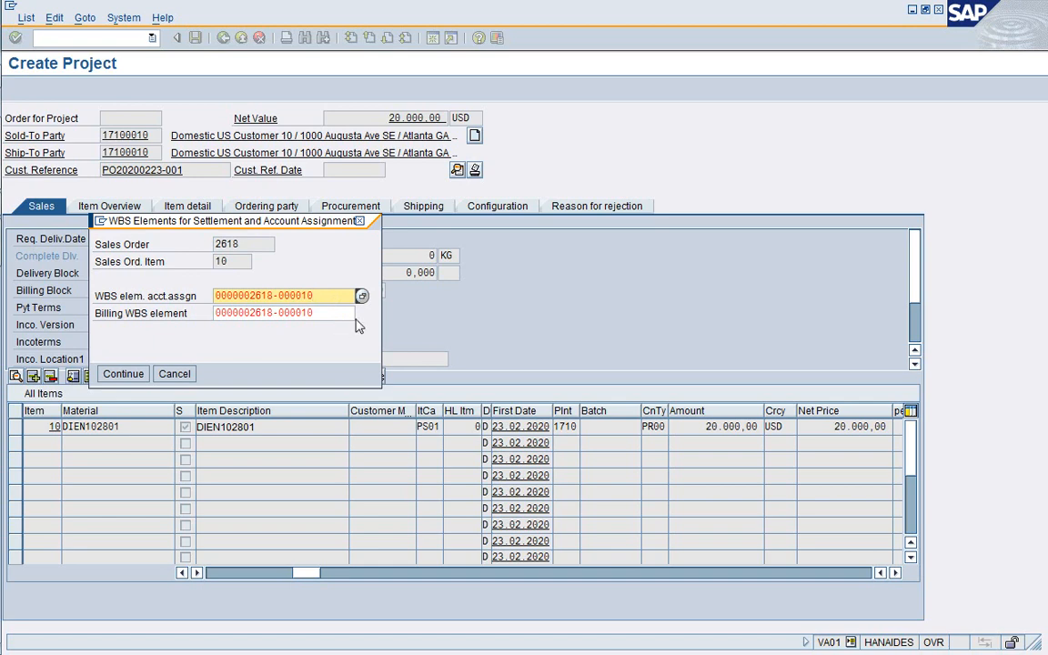
{"action": "left_click", "coordinate": [361, 297]}
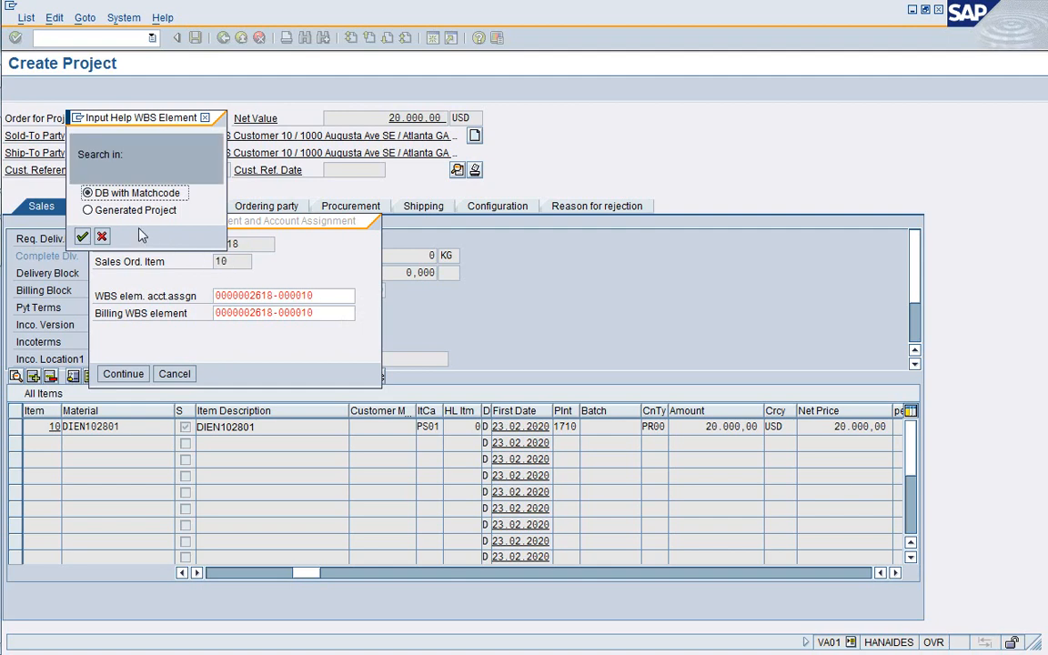
{"action": "left_click", "coordinate": [118, 214]}
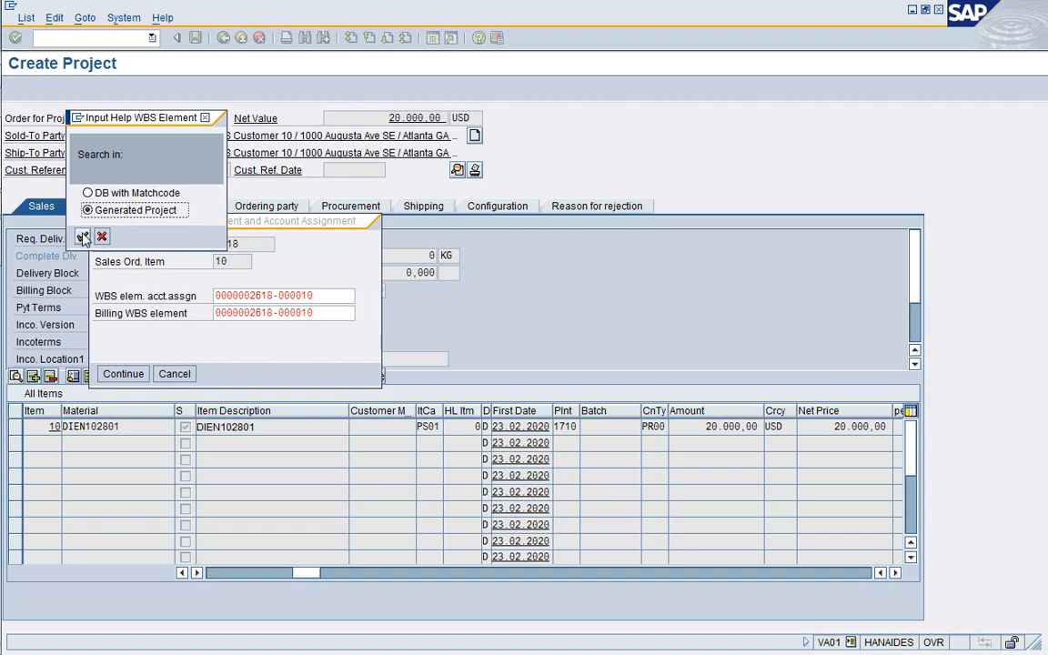
{"action": "left_click_drag", "start_coordinate": [107, 117], "coordinate": [113, 180]}
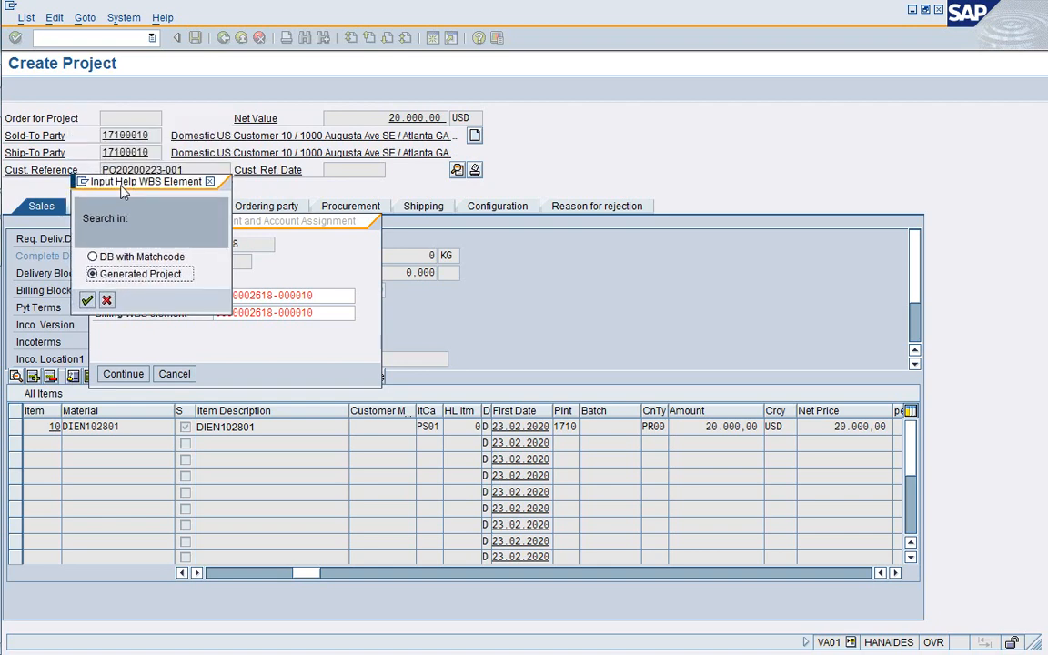
{"action": "left_click", "coordinate": [87, 302]}
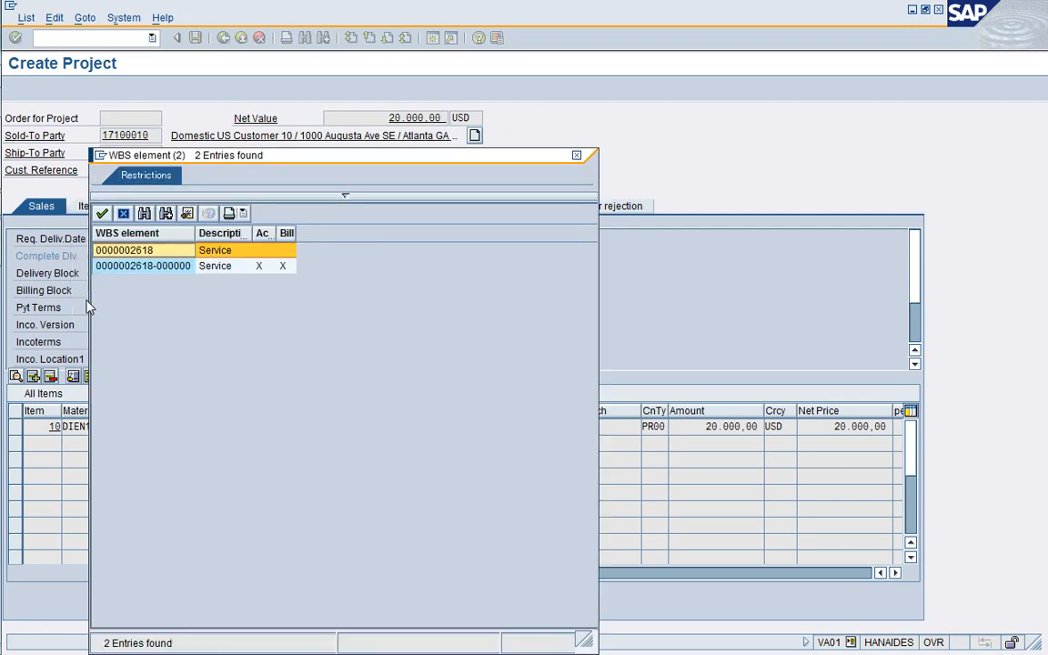
{"action": "left_click", "coordinate": [146, 267]}
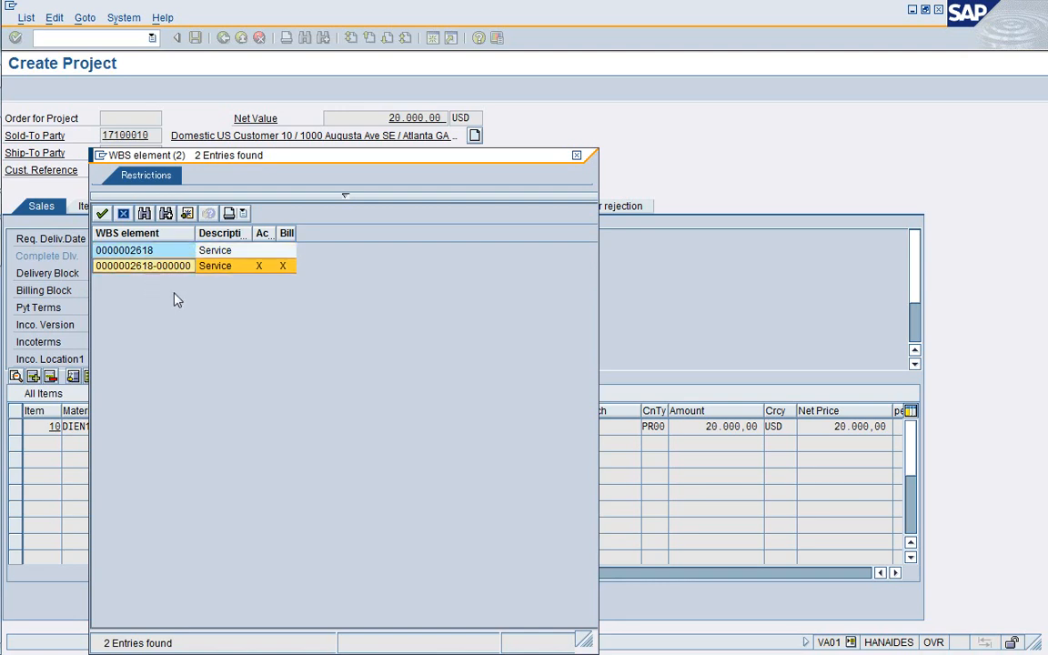
{"action": "double_click", "coordinate": [174, 273]}
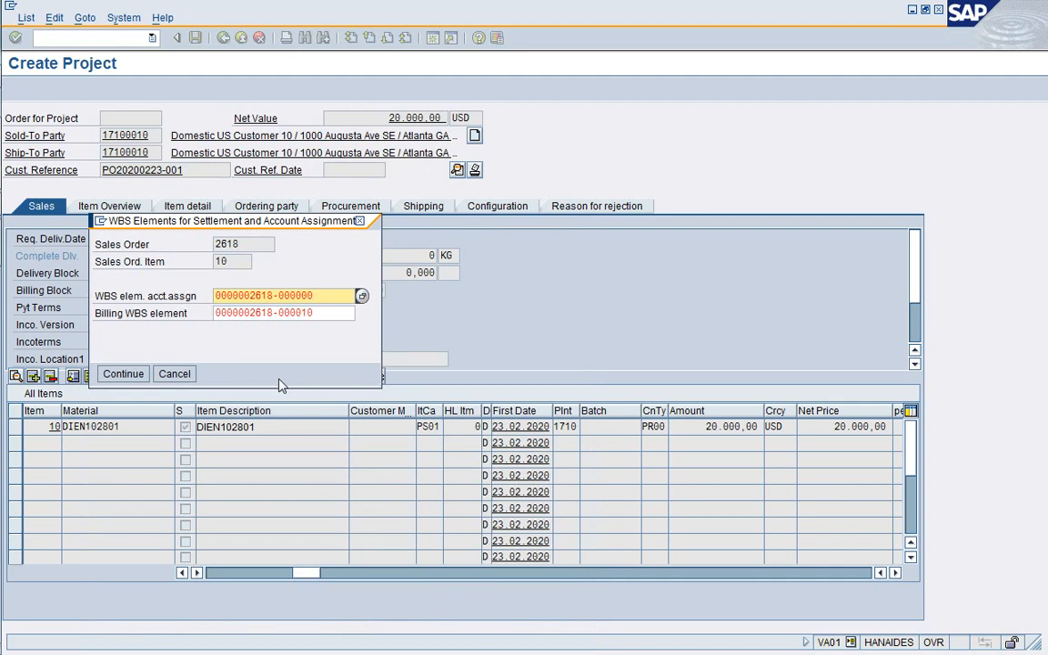
- Change the billing WBS element's suffix to -000000 and continue to save the project order
{"action": "left_click", "coordinate": [320, 315]}
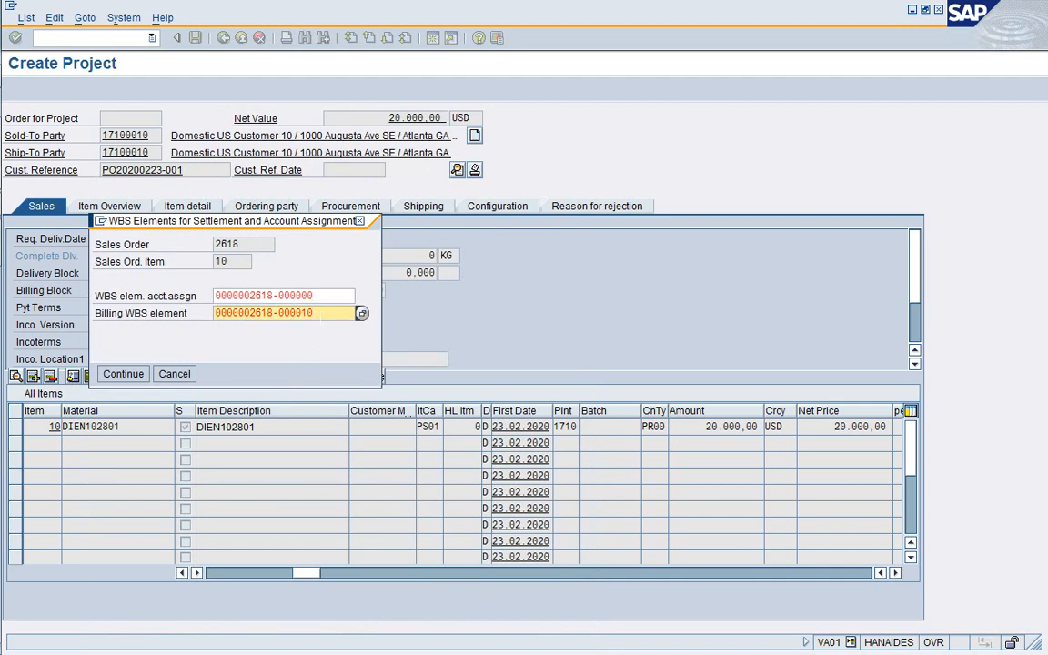
{"action": "key", "text": "Left"}
{"action": "key", "text": "Left"}
{"action": "key", "text": "Return"}
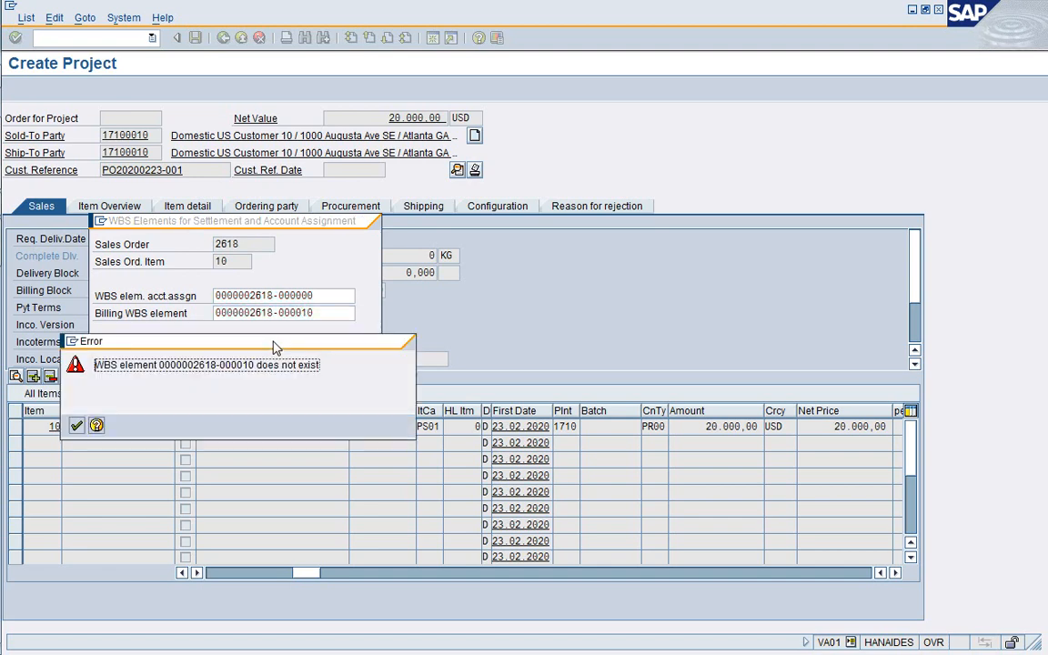
{"action": "left_click", "coordinate": [76, 426]}
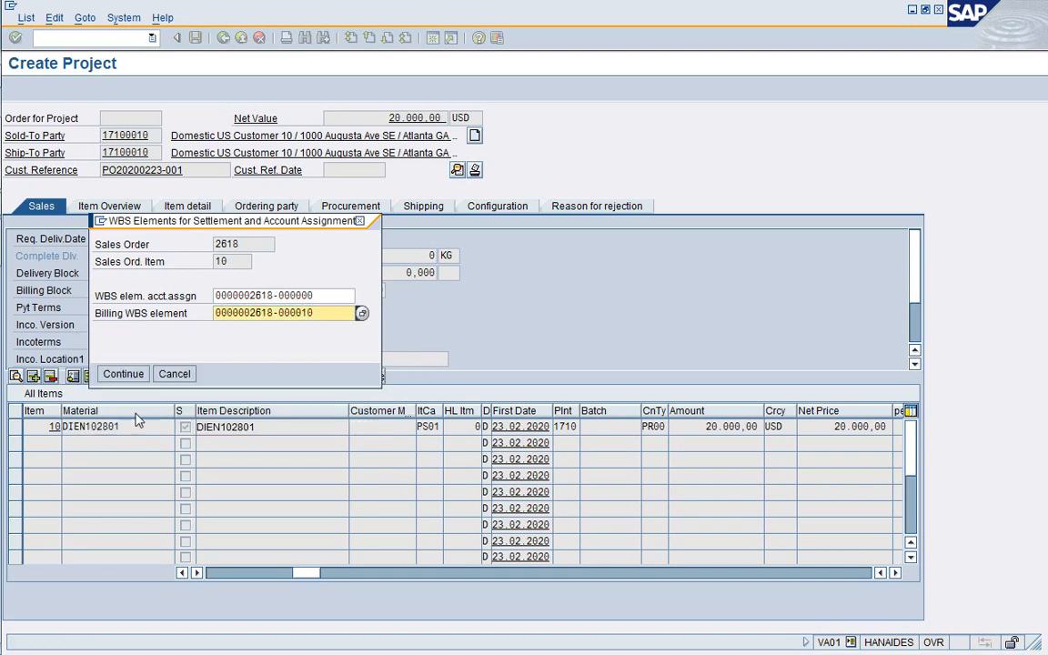
{"action": "key", "text": "Left"}
{"action": "type", "text": "0"}
{"action": "left_click", "coordinate": [326, 314]}
{"action": "left_click", "coordinate": [123, 374]}
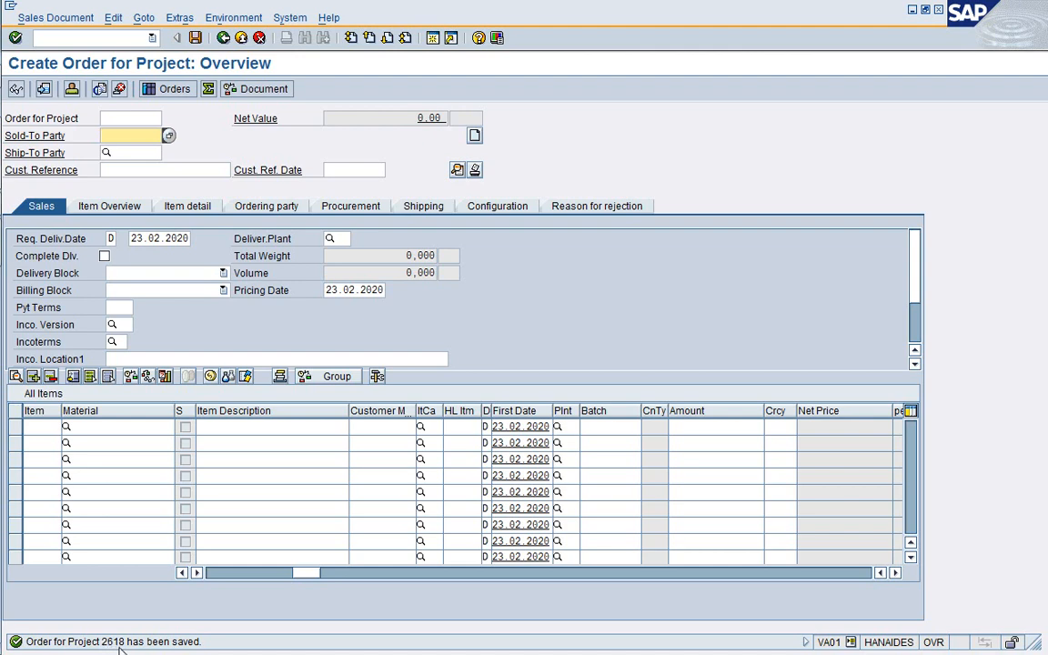
- Display the saved project order and check the WBS element in item 10's account assignment data
{"action": "left_click", "coordinate": [53, 17]}
{"action": "left_click", "coordinate": [48, 72]}
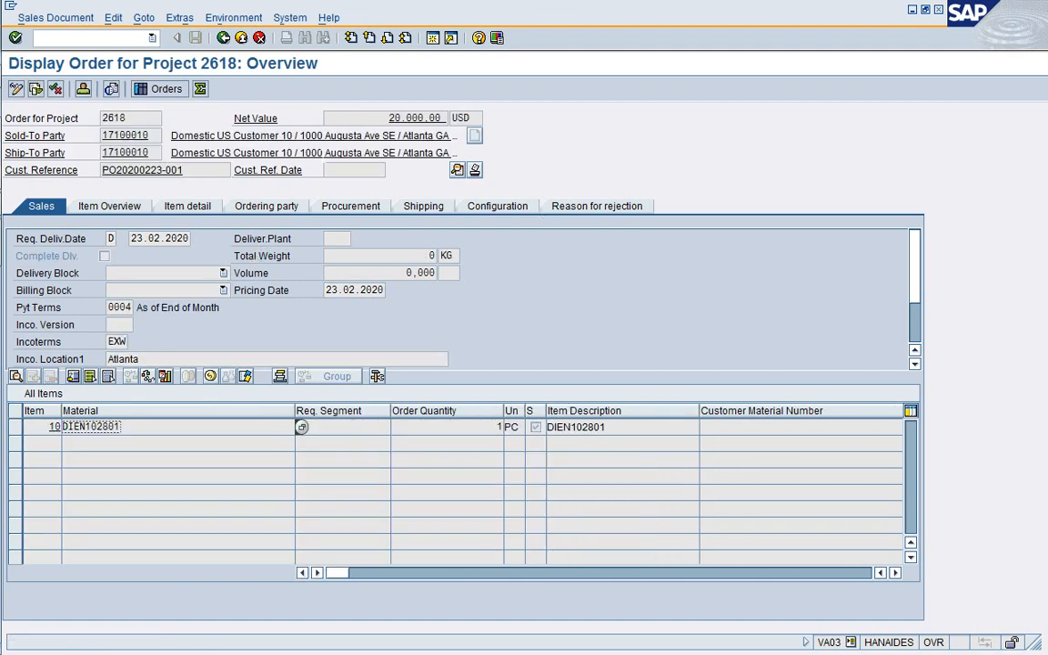
{"action": "double_click", "coordinate": [382, 16]}
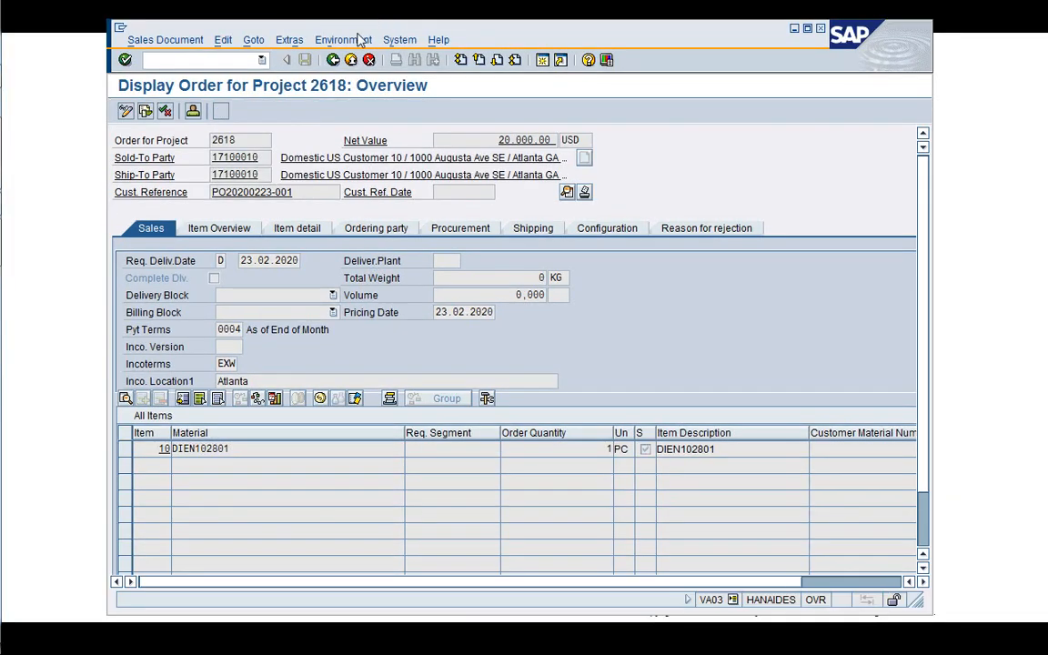
{"action": "double_click", "coordinate": [160, 450]}
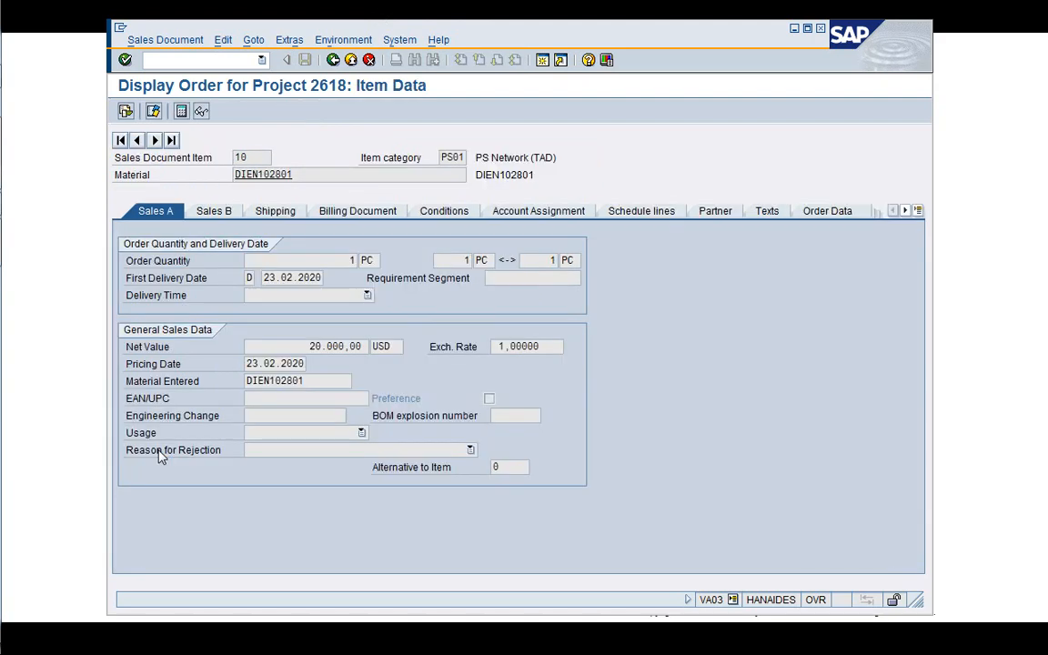
{"action": "left_click", "coordinate": [557, 215]}
{"action": "double_click", "coordinate": [245, 295]}
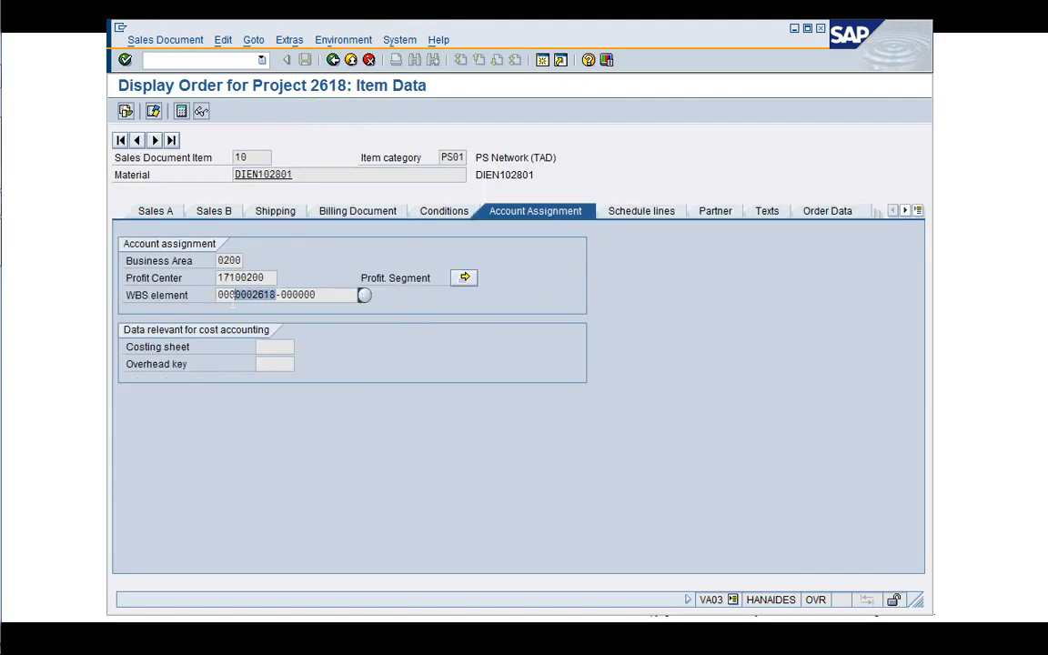
{"action": "left_click", "coordinate": [185, 297]}
- Open a new SAP session and start the Project Builder with transaction CJ20N
{"action": "left_click", "coordinate": [540, 61]}
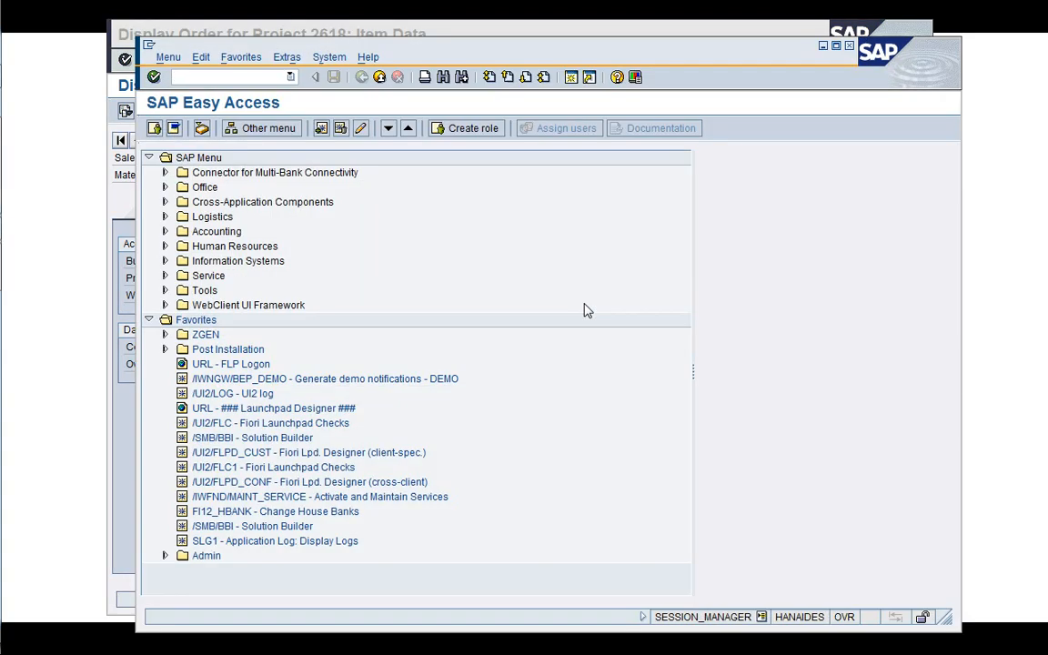
{"action": "left_click", "coordinate": [148, 320]}
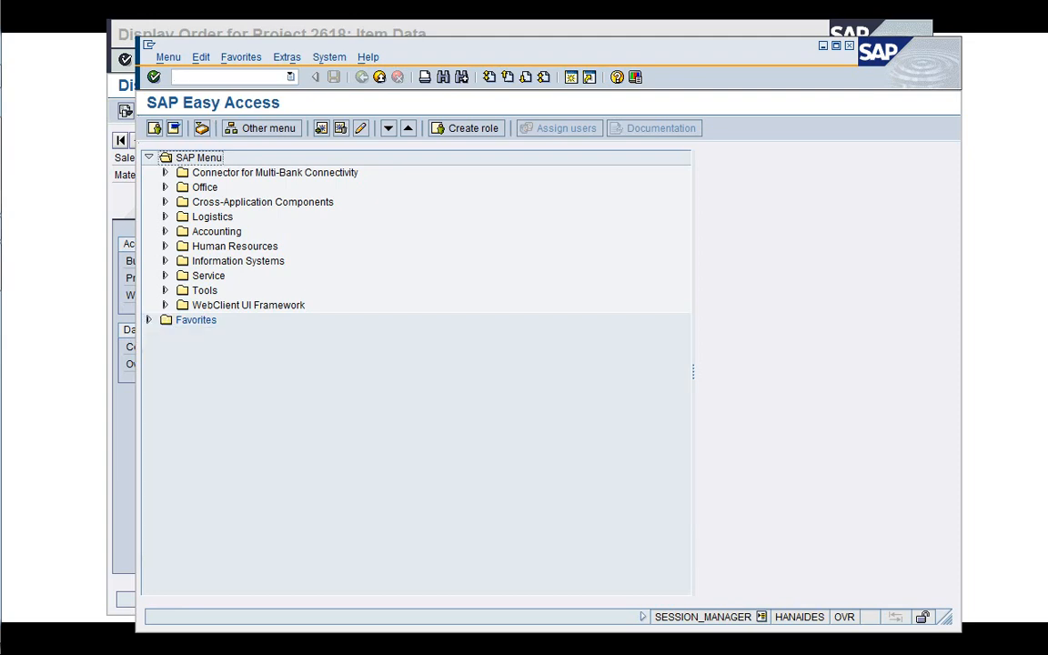
{"action": "left_click", "coordinate": [208, 77]}
{"action": "left_click_drag", "start_coordinate": [303, 50], "coordinate": [214, 20]}
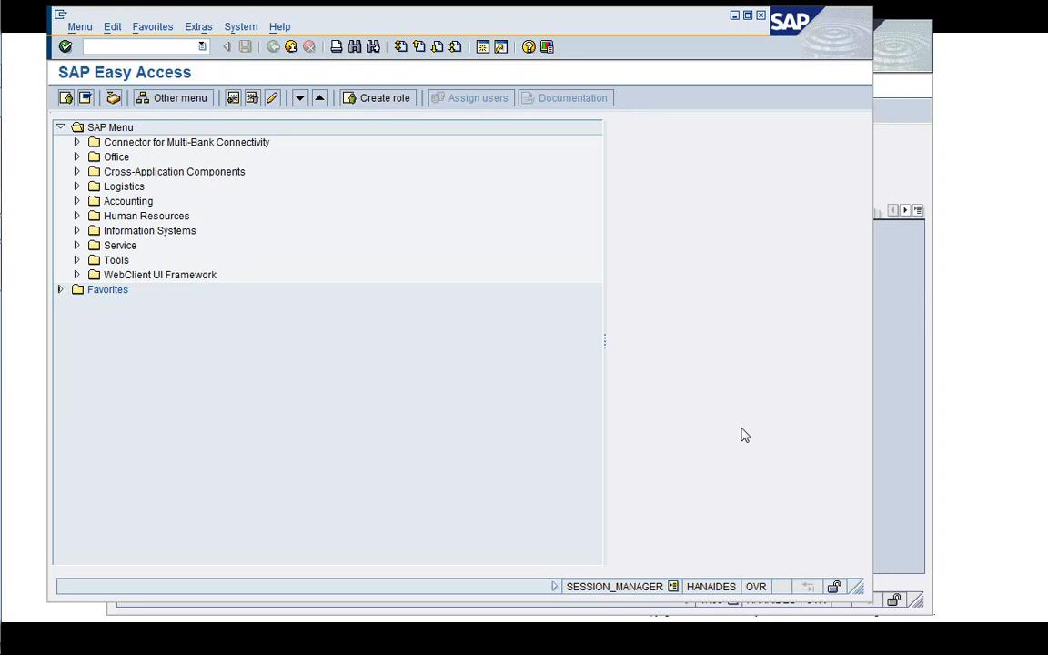
{"action": "type", "text": "/nCJ20N"}
{"action": "key", "text": "Return"}
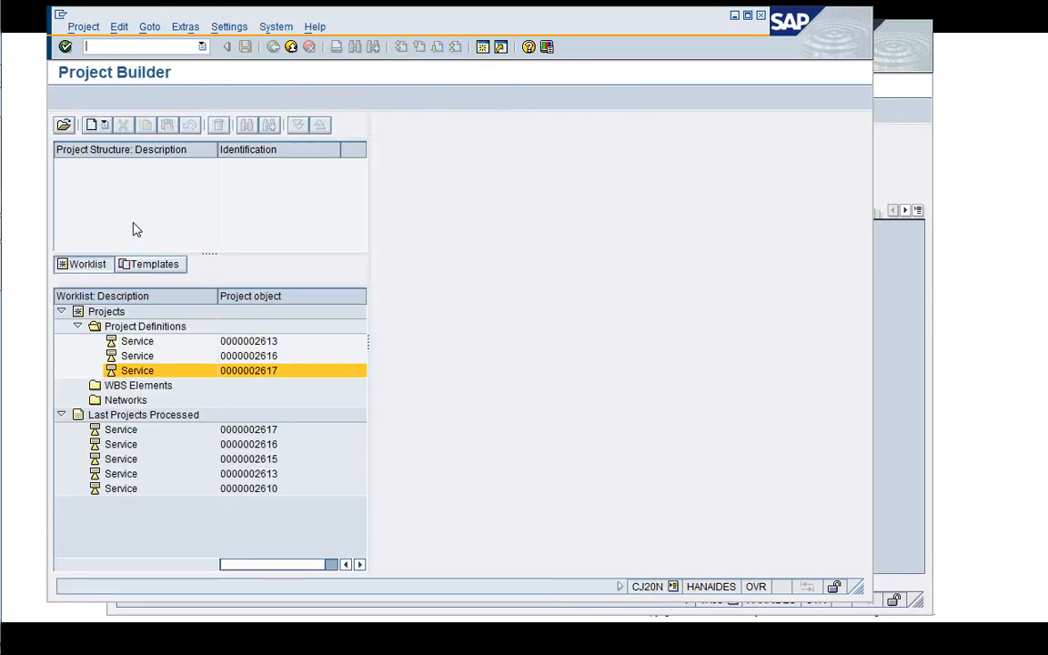
- Open the project definition generated from the saved order and show its WBS element overview
{"action": "left_click", "coordinate": [62, 125]}
{"action": "type", "text": "0000002618"}
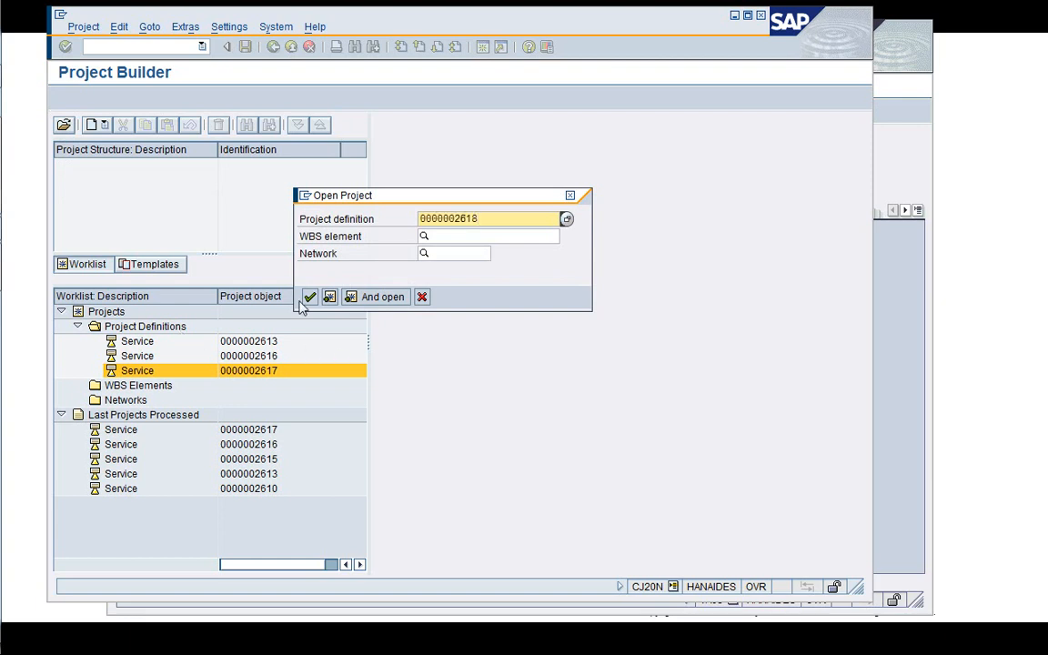
{"action": "key", "text": "Return"}
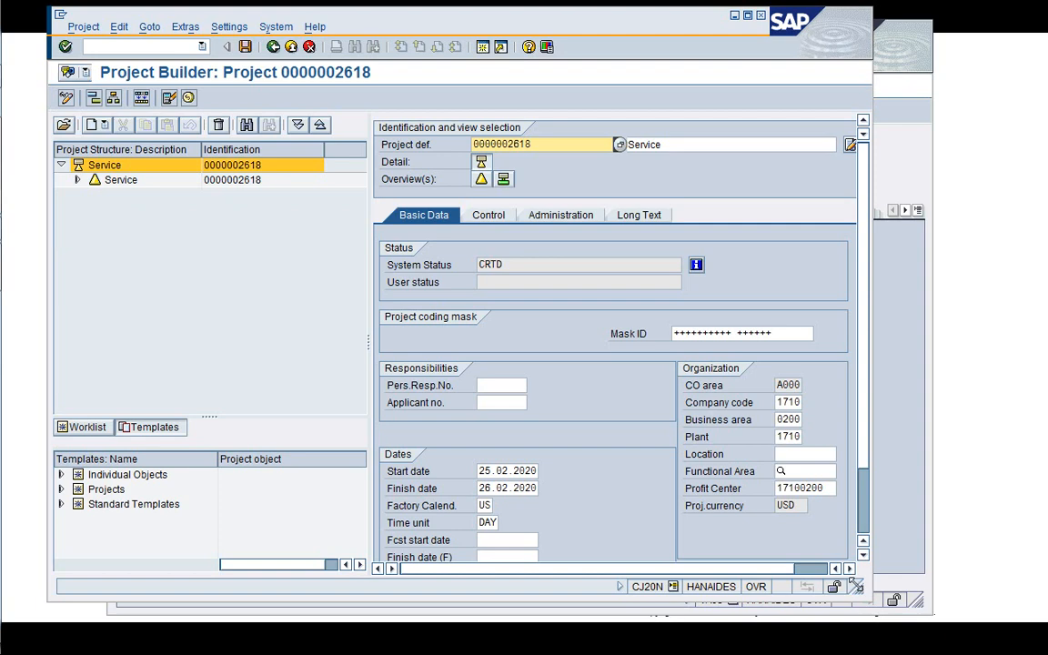
{"action": "left_click_drag", "start_coordinate": [856, 592], "coordinate": [996, 627]}
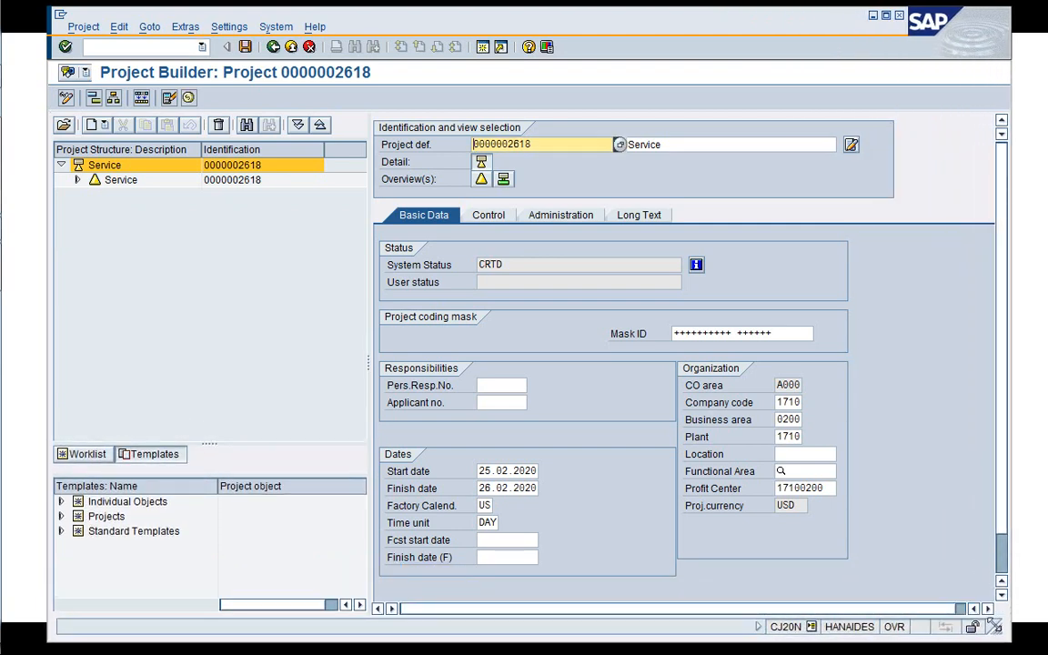
{"action": "left_click", "coordinate": [482, 181]}
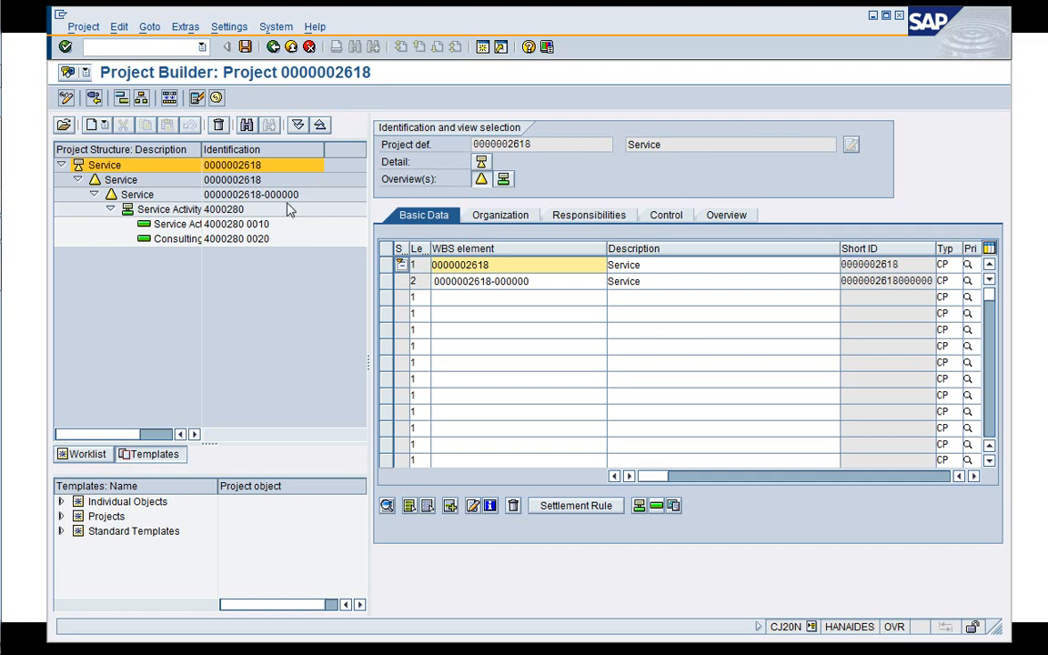
- Change the suffix of the second-level Service WBS element to -000010 and save the project
{"action": "left_click", "coordinate": [149, 196]}
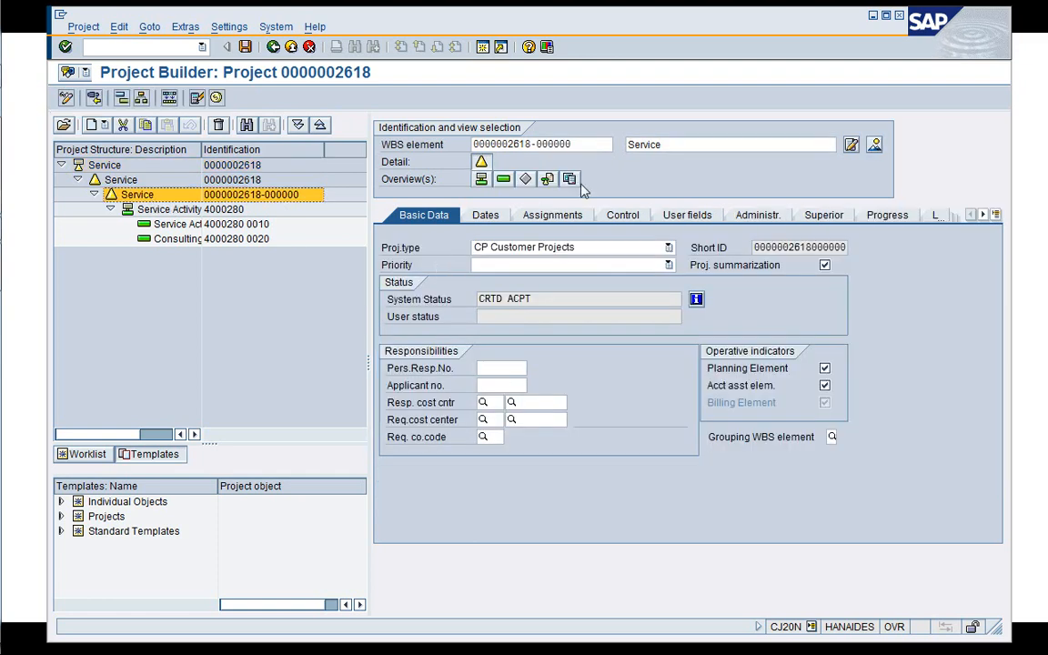
{"action": "key", "text": "BackSpace"}
{"action": "key", "text": "BackSpace"}
{"action": "key", "text": "BackSpace"}
{"action": "key", "text": "BackSpace"}
{"action": "key", "text": "BackSpace"}
{"action": "key", "text": "BackSpace"}
{"action": "key", "text": "BackSpace"}
{"action": "key", "text": "BackSpace"}
{"action": "key", "text": "BackSpace"}
{"action": "key", "text": "BackSpace"}
{"action": "key", "text": "BackSpace"}
{"action": "key", "text": "BackSpace"}
{"action": "key", "text": "BackSpace"}
{"action": "key", "text": "BackSpace"}
{"action": "key", "text": "BackSpace"}
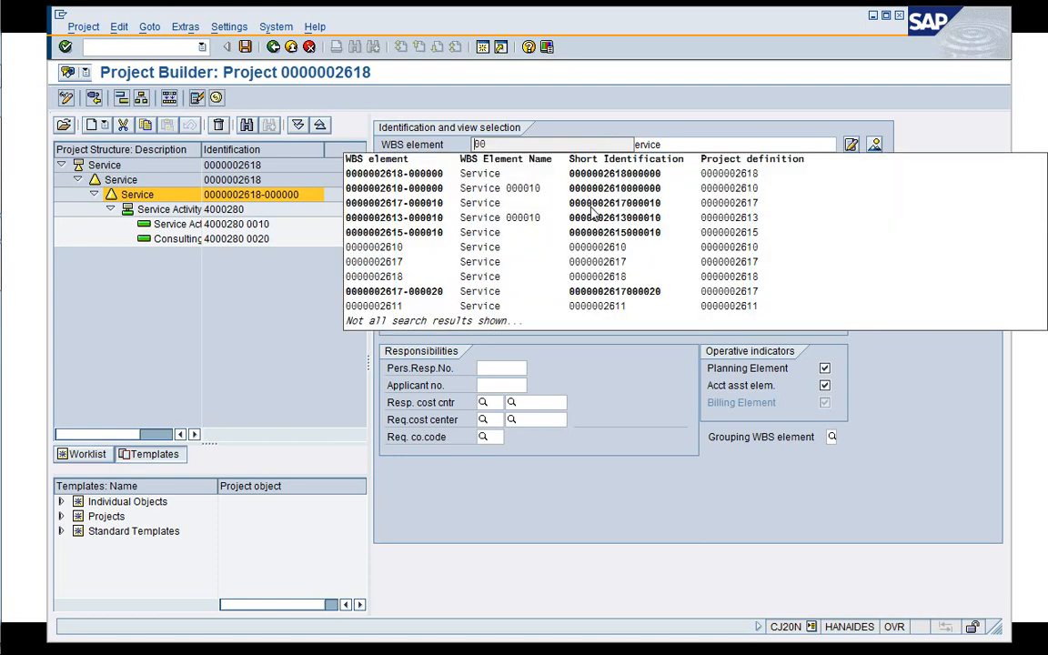
{"action": "type", "text": "18-000010"}
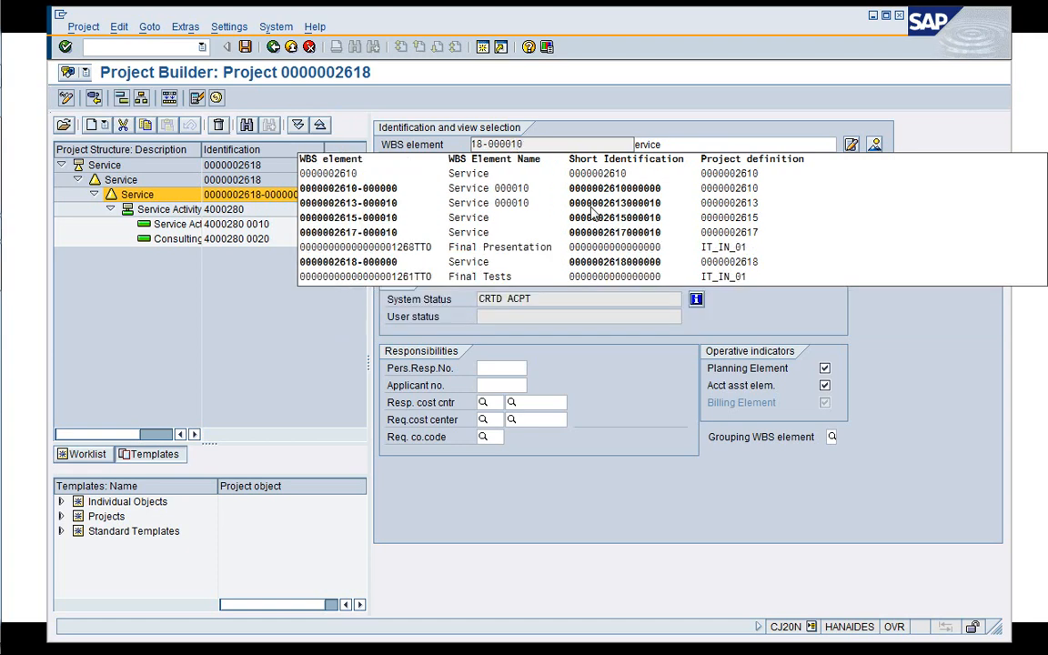
{"action": "key", "text": "Return"}
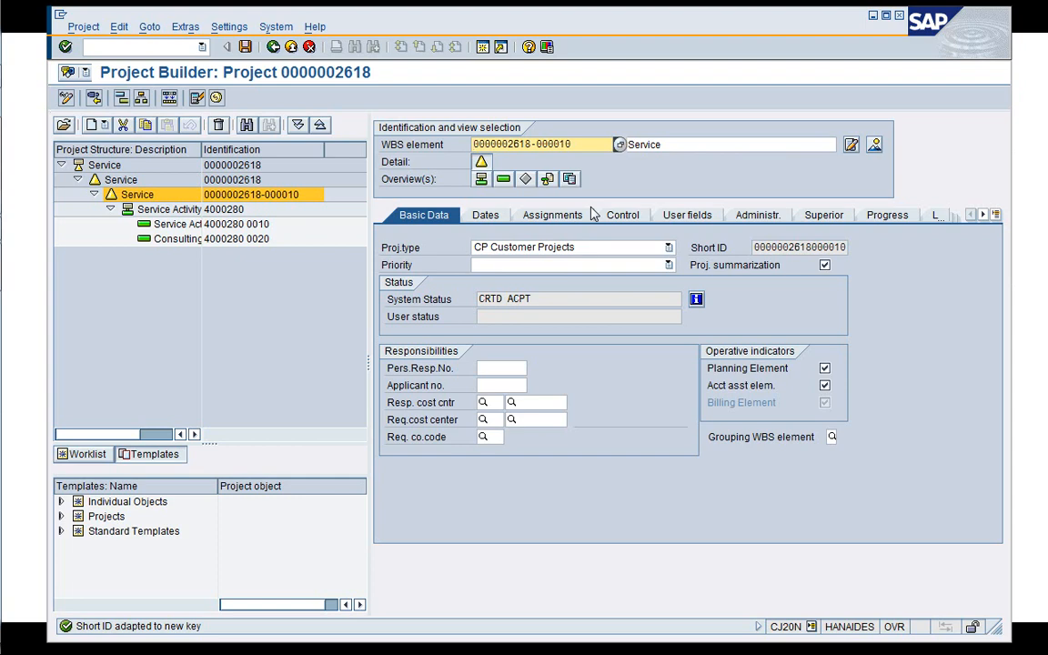
{"action": "key", "text": "Return"}
{"action": "key", "text": "Return"}
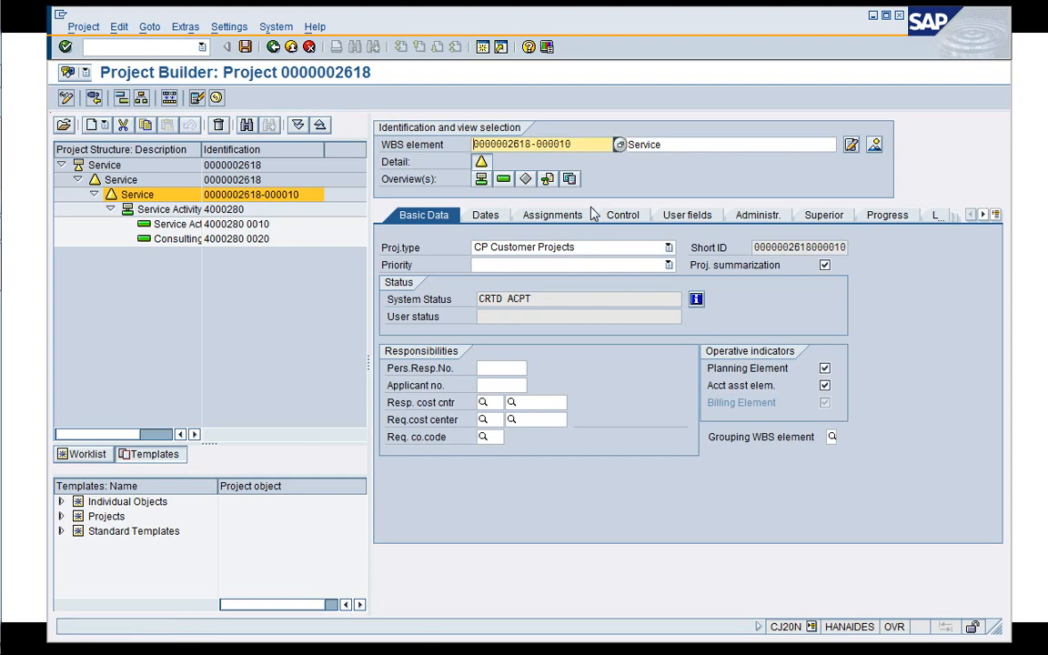
{"action": "left_click", "coordinate": [244, 48]}
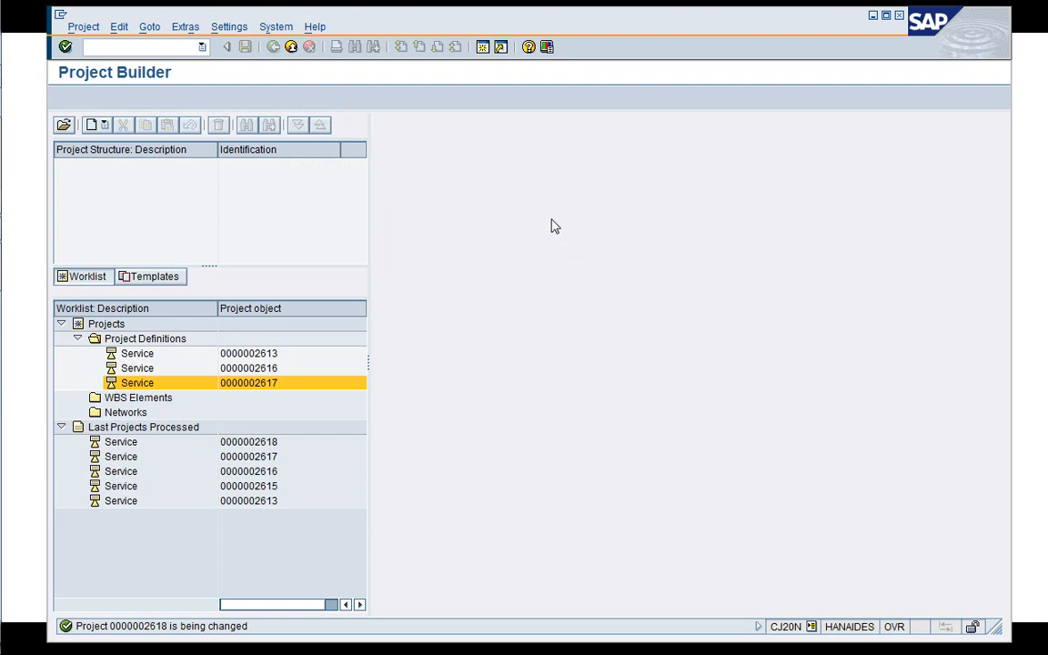
- Return to the sales order session, redisplay the project order and try to open item 10's details
{"action": "key", "text": "alt+Tab"}
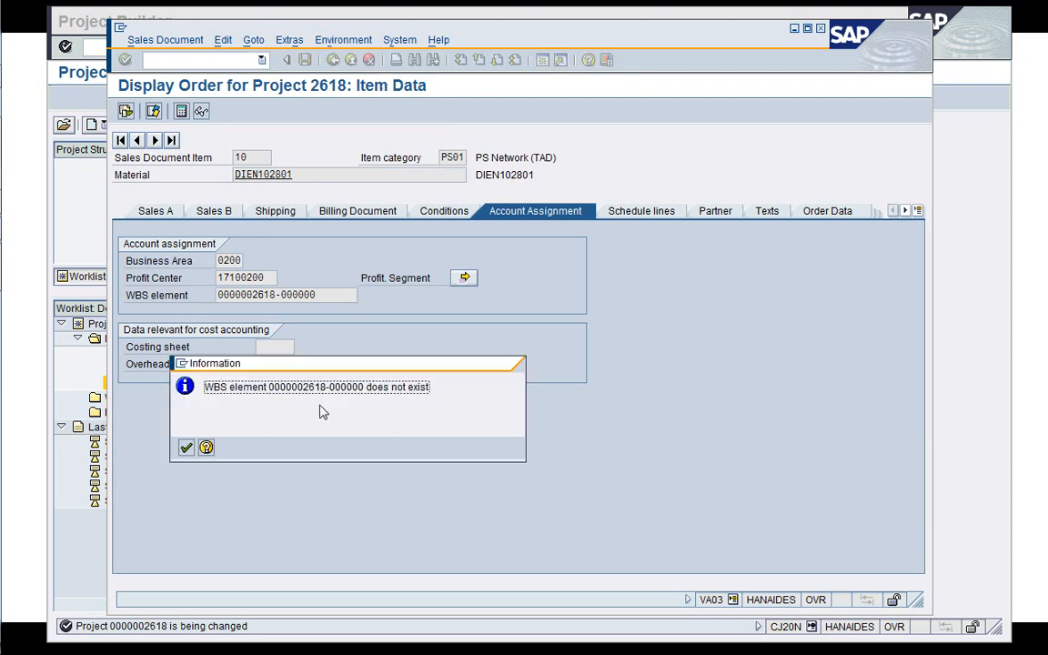
{"action": "left_click", "coordinate": [186, 447]}
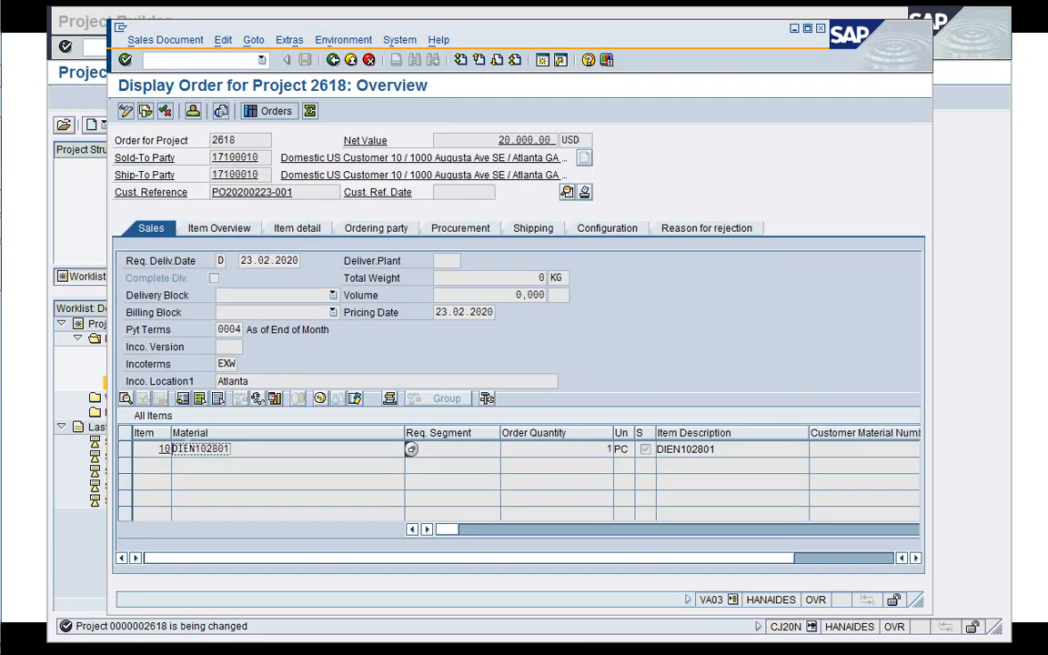
{"action": "left_click", "coordinate": [333, 60]}
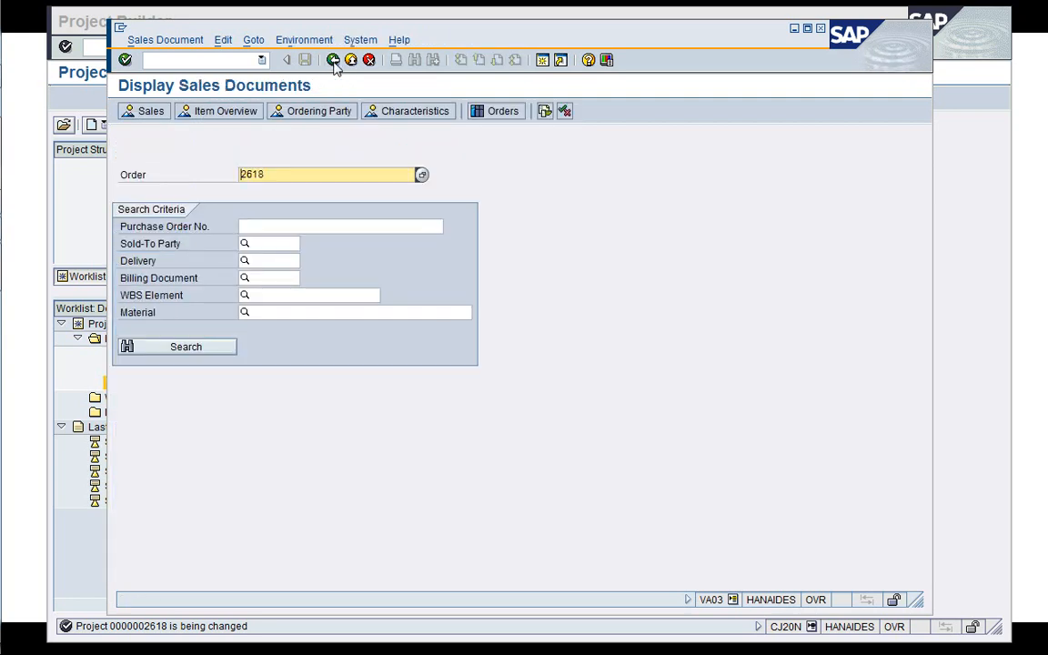
{"action": "key", "text": "Return"}
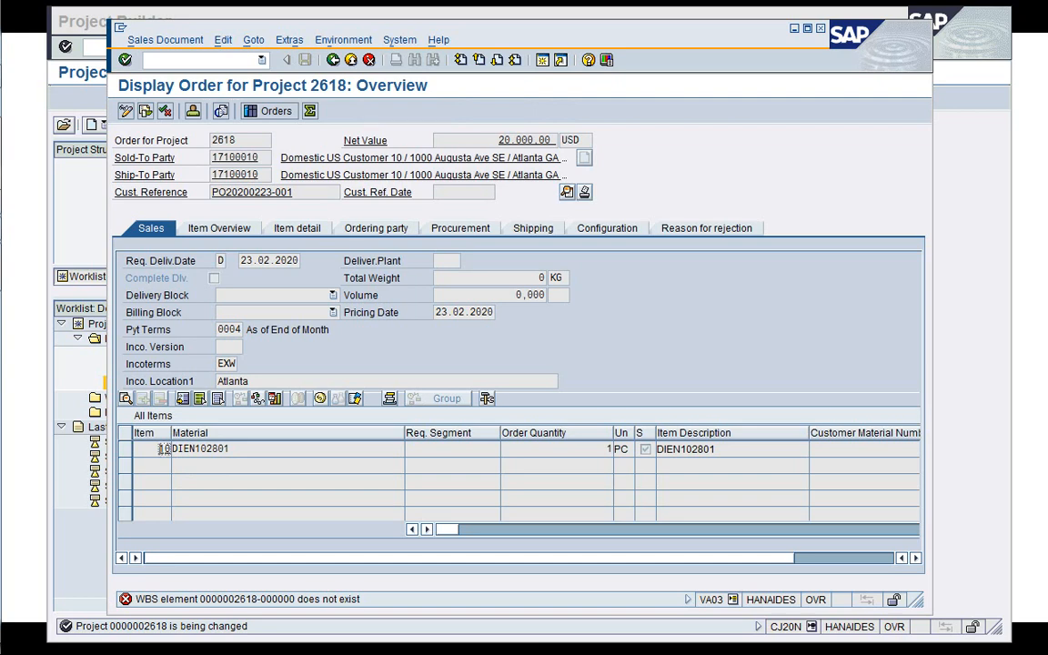
{"action": "double_click", "coordinate": [164, 449]}
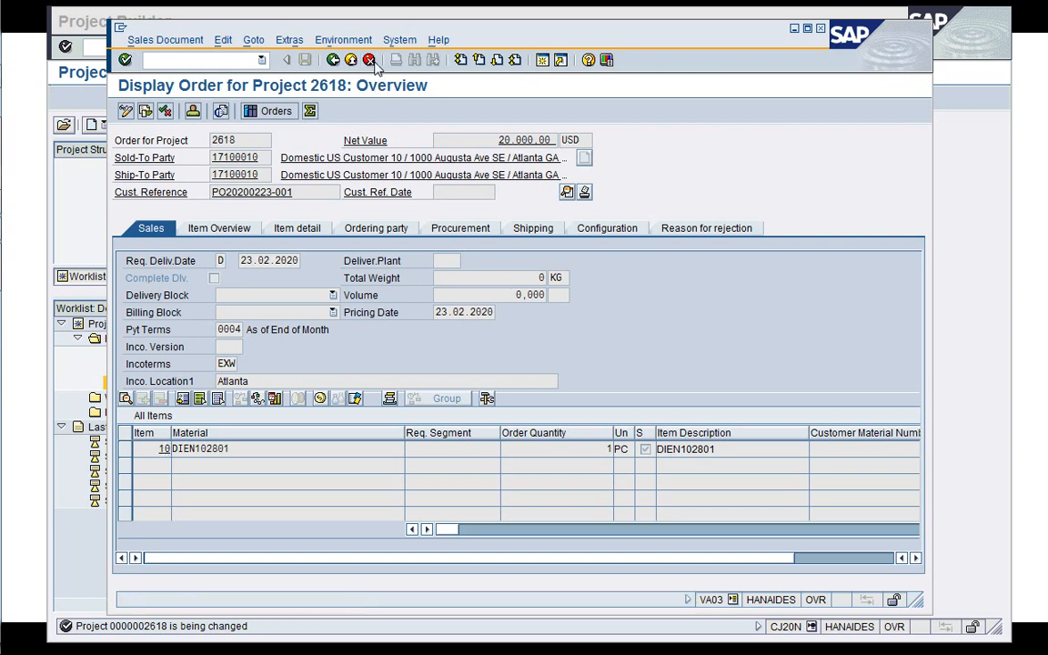
{"action": "left_click", "coordinate": [333, 59]}
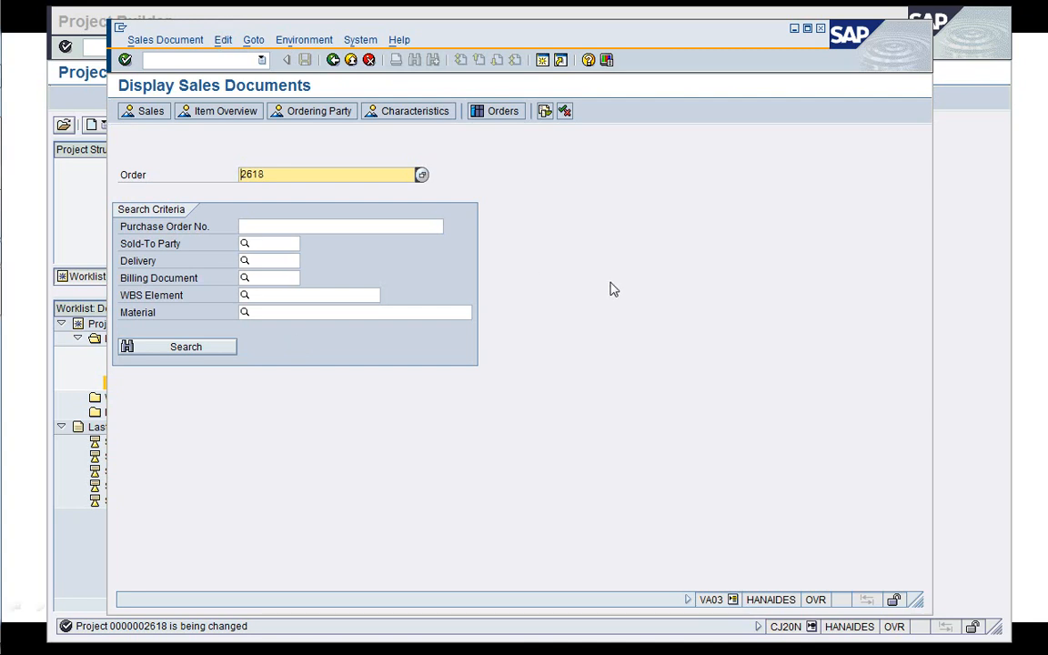
- Display the project order again and retry opening the details of item 10
{"action": "key", "text": "Return"}
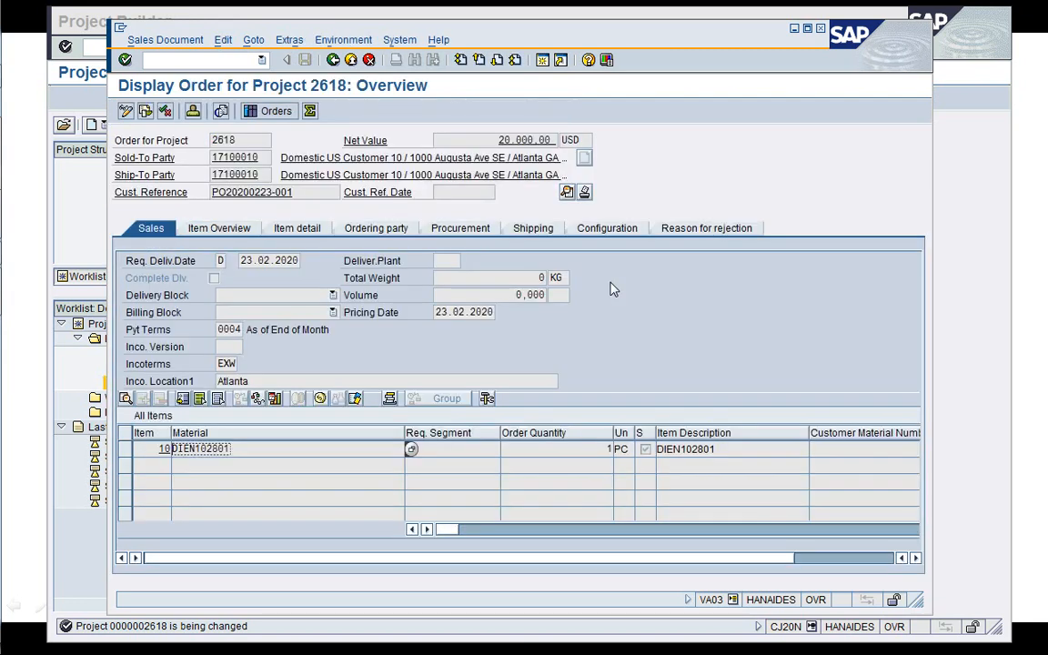
{"action": "double_click", "coordinate": [164, 449]}
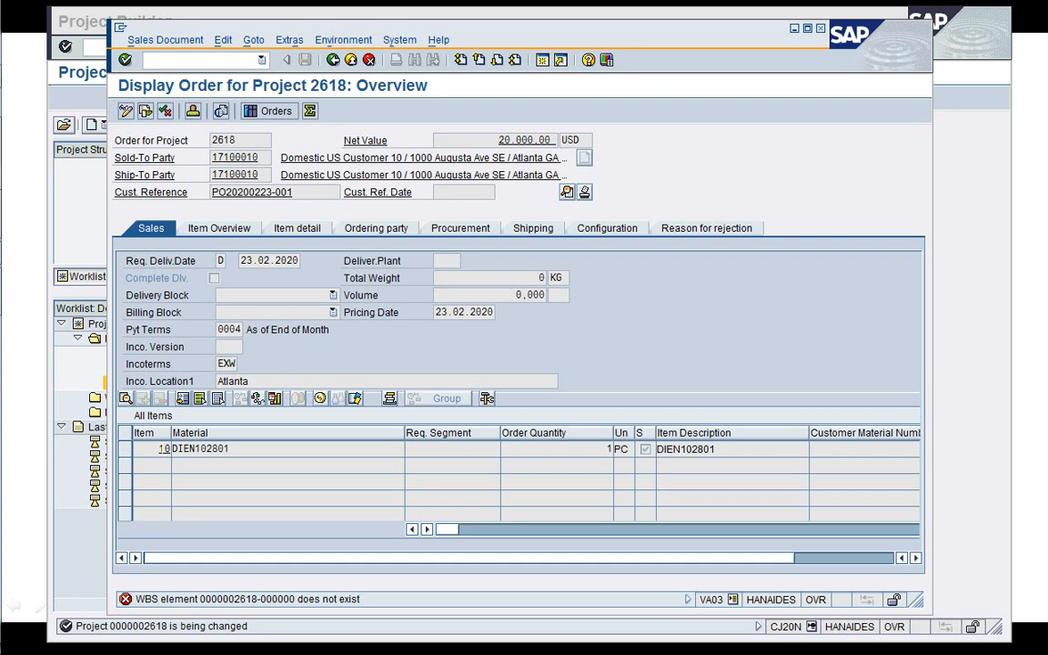
{"action": "key", "text": "F3"}
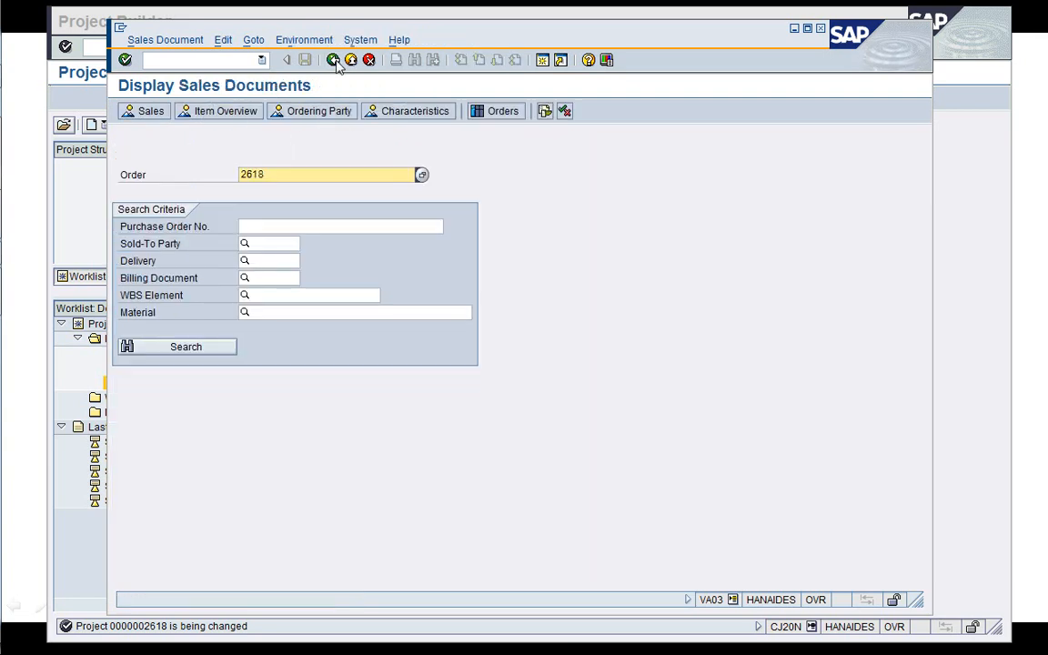
- Try to open the project order for changing and close the sales order session
{"action": "left_click", "coordinate": [160, 40]}
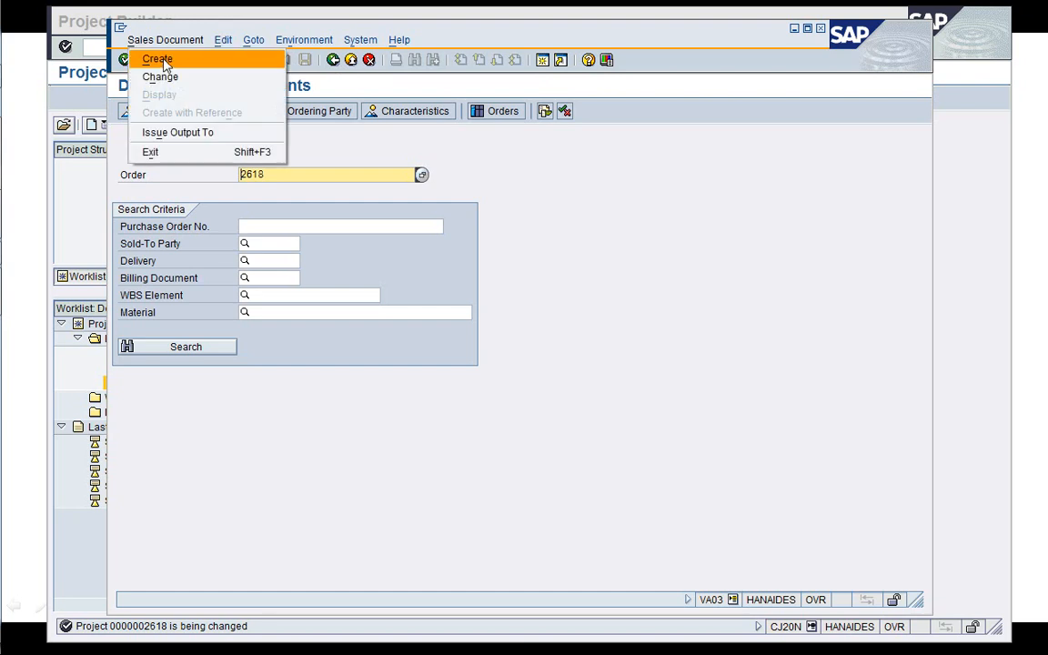
{"action": "left_click", "coordinate": [164, 78]}
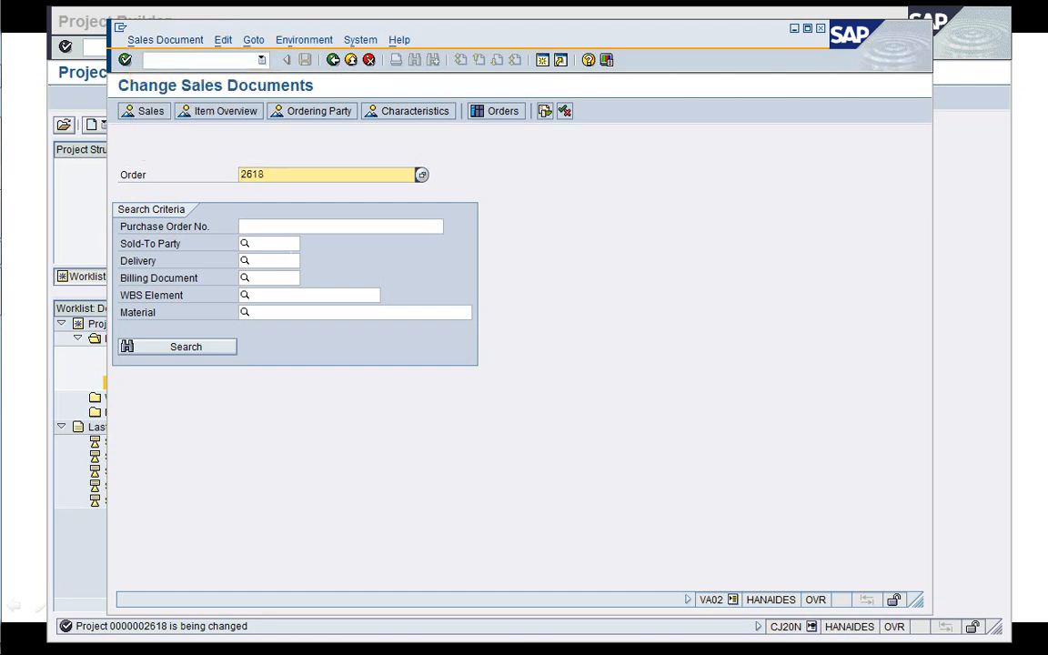
{"action": "key", "text": "Return"}
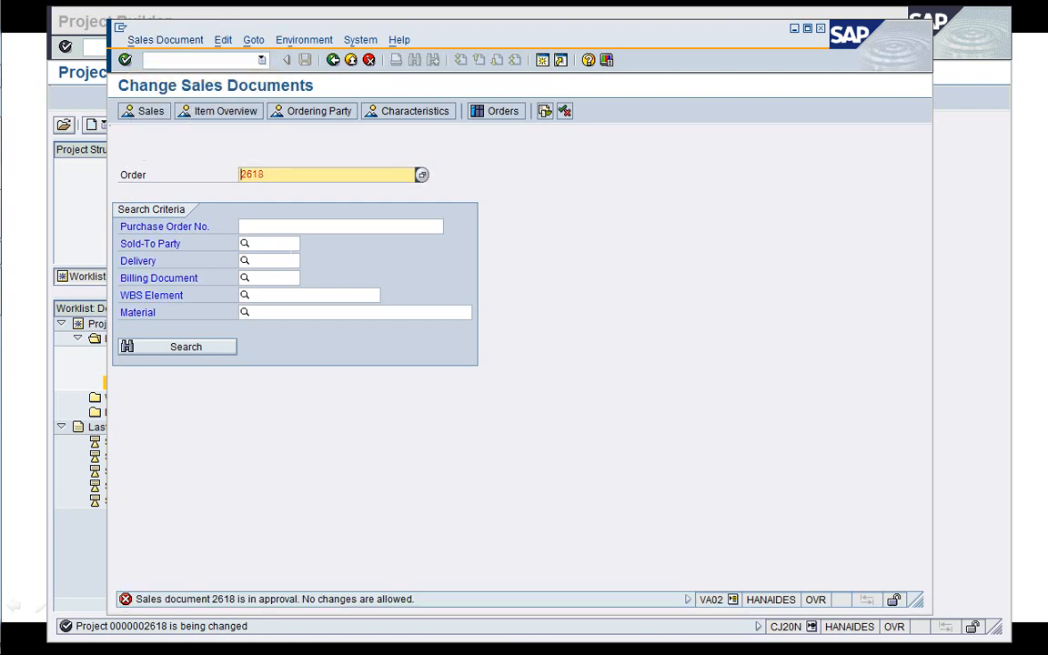
{"action": "left_click", "coordinate": [333, 59]}
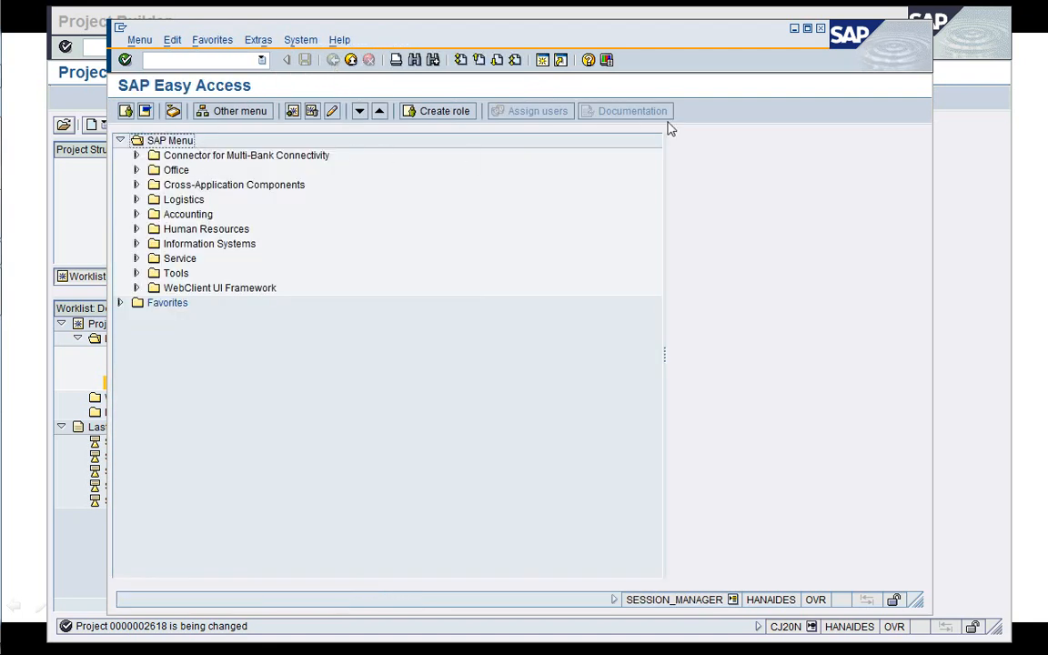
{"action": "left_click", "coordinate": [820, 30]}
- Switch to the approver's SAP session and show the workflow items in the Business Workplace inbox
{"action": "mouse_move", "coordinate": [2, 217]}
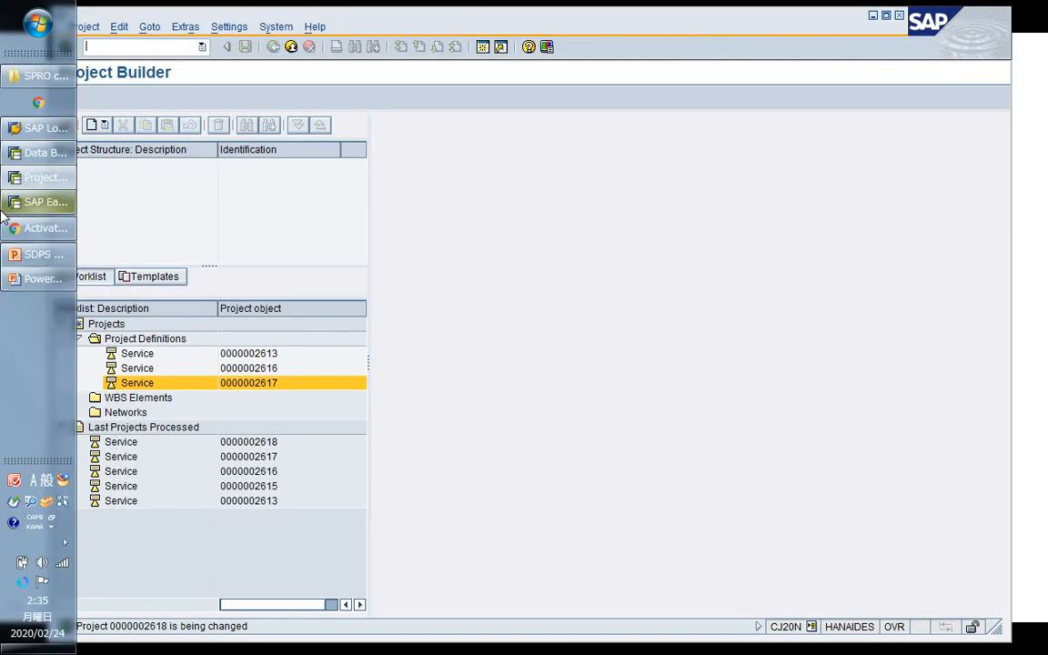
{"action": "left_click", "coordinate": [34, 205]}
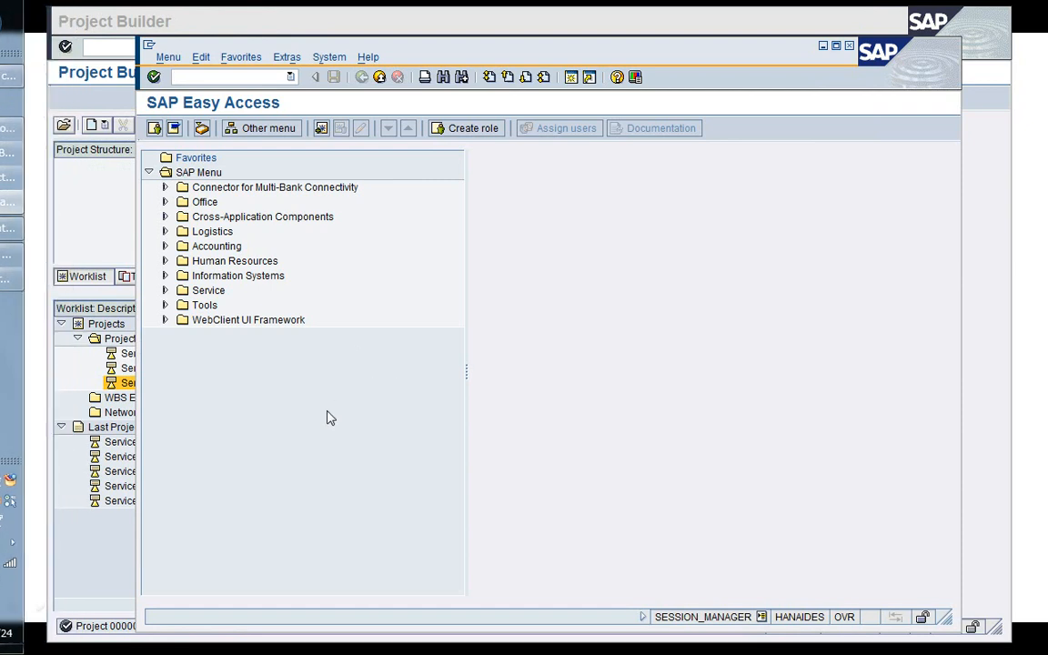
{"action": "left_click", "coordinate": [201, 129]}
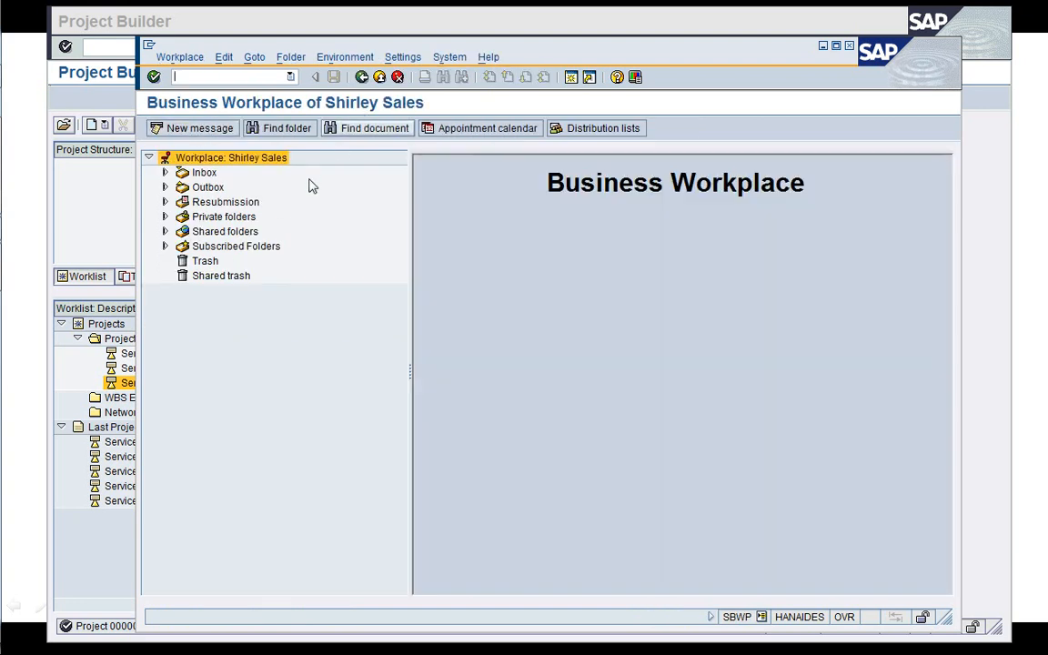
{"action": "left_click", "coordinate": [165, 174]}
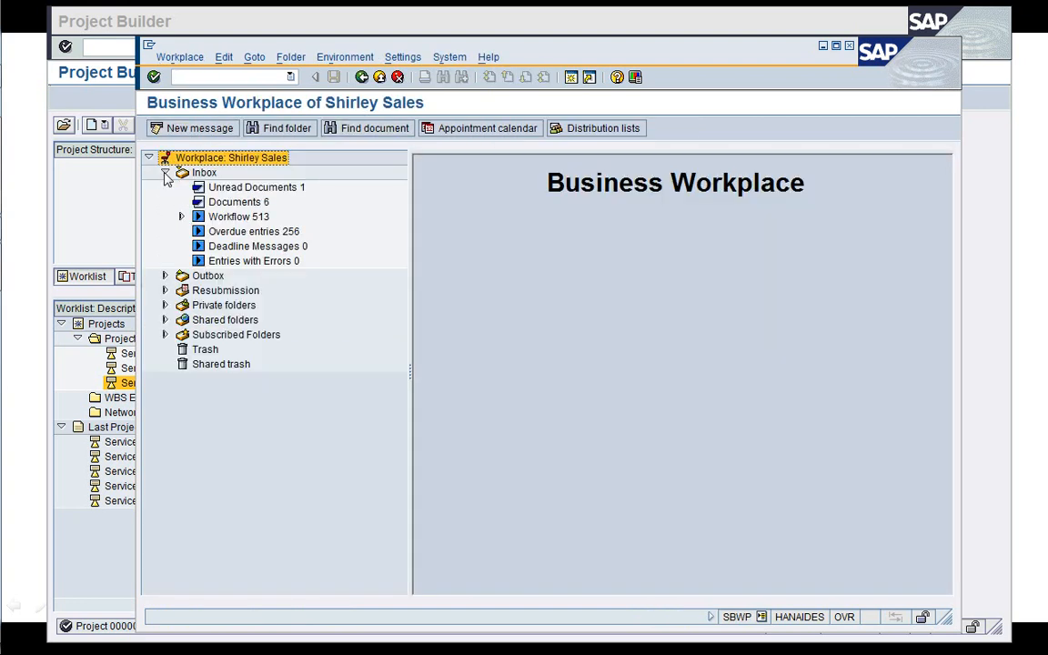
{"action": "left_click", "coordinate": [182, 217]}
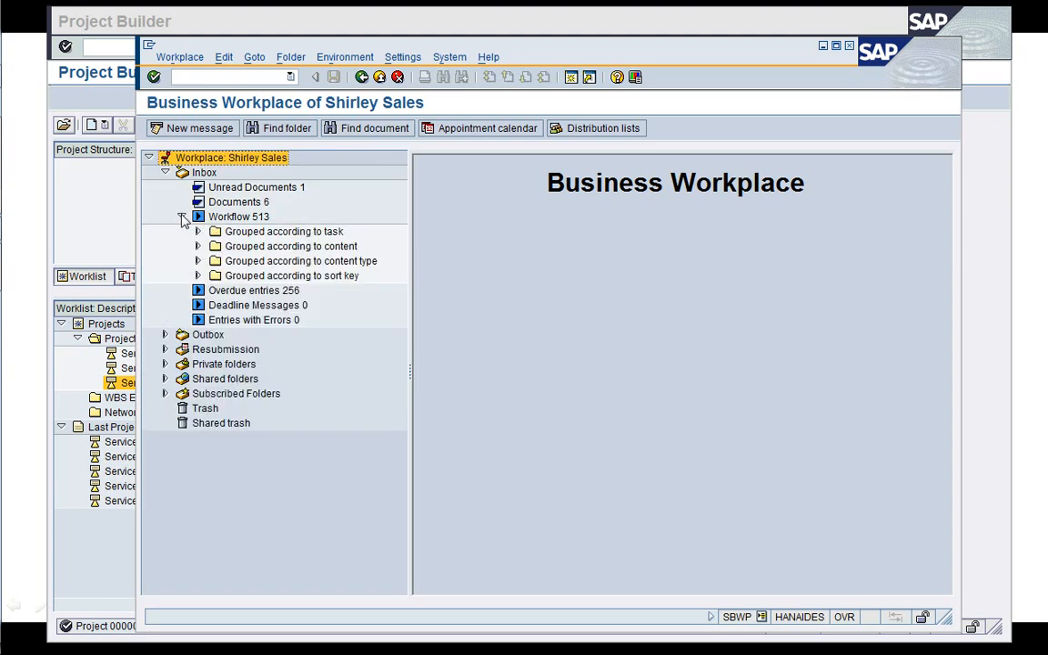
{"action": "left_click", "coordinate": [258, 221]}
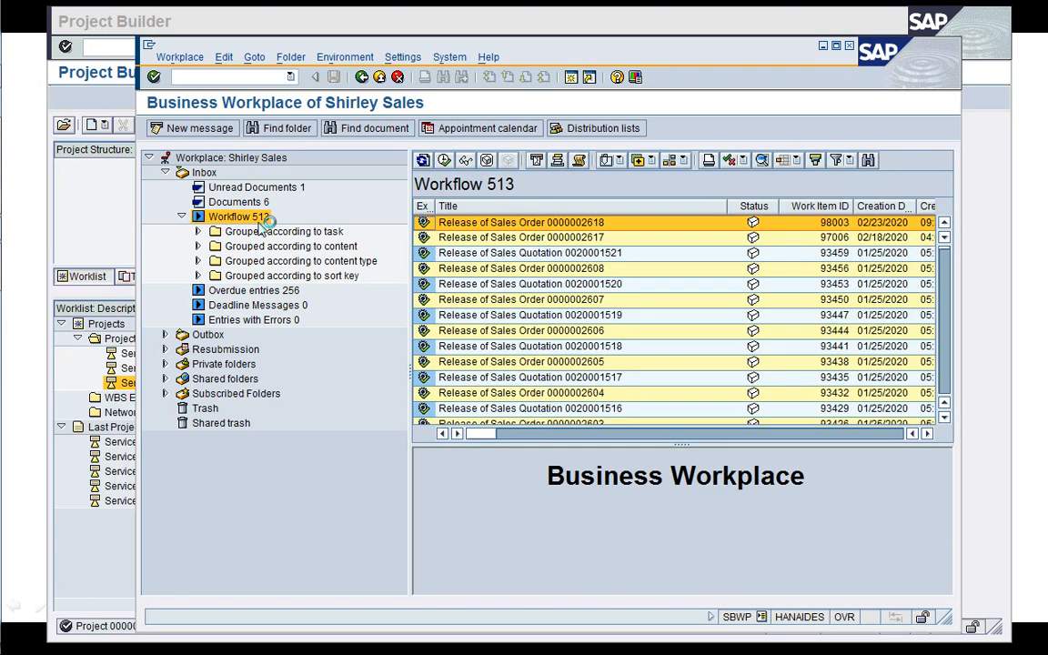
- Execute the newest sales order release work item, created 02/23/2020, and choose Release
{"action": "left_click", "coordinate": [621, 223]}
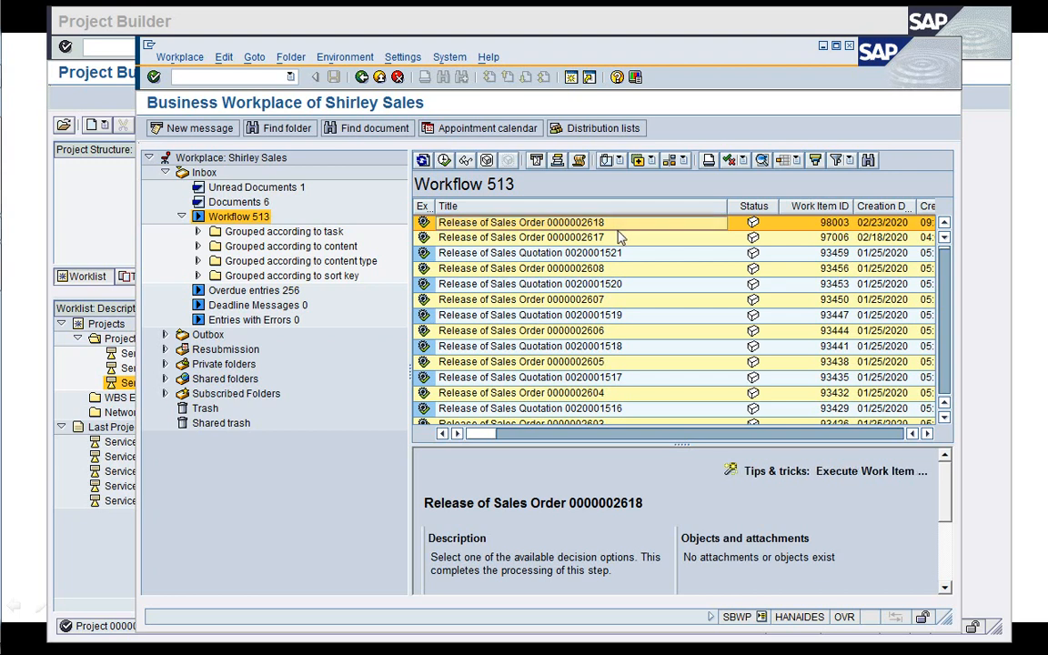
{"action": "left_click", "coordinate": [447, 161]}
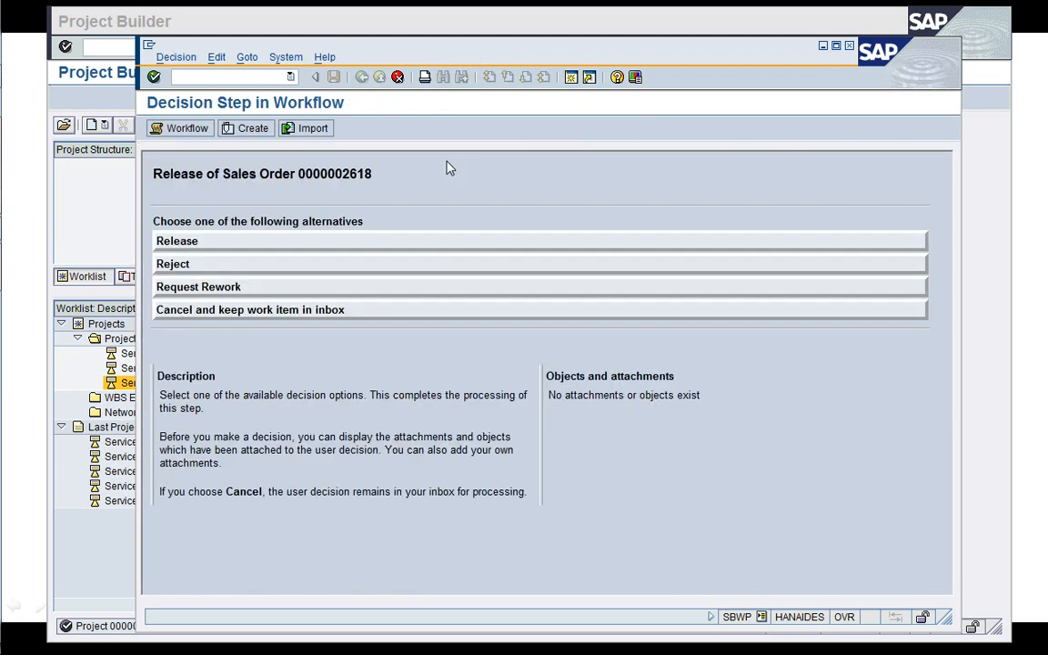
{"action": "left_click", "coordinate": [274, 243]}
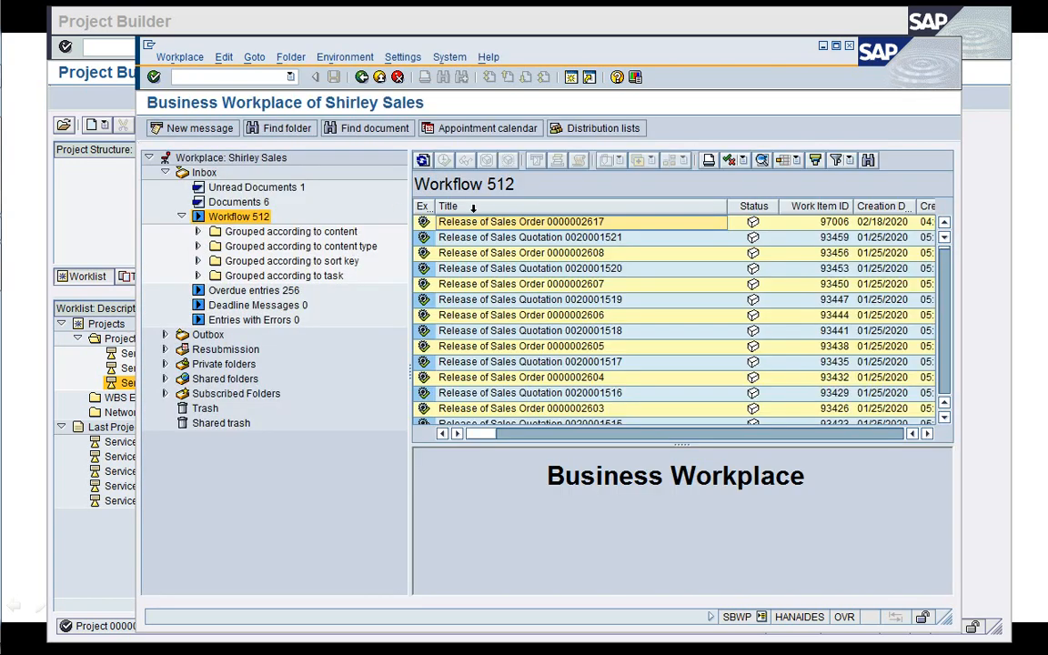
- Release the sales order work item created 02/18/2020, exit the Business Workplace and minimize the approver's session
{"action": "left_click", "coordinate": [500, 226]}
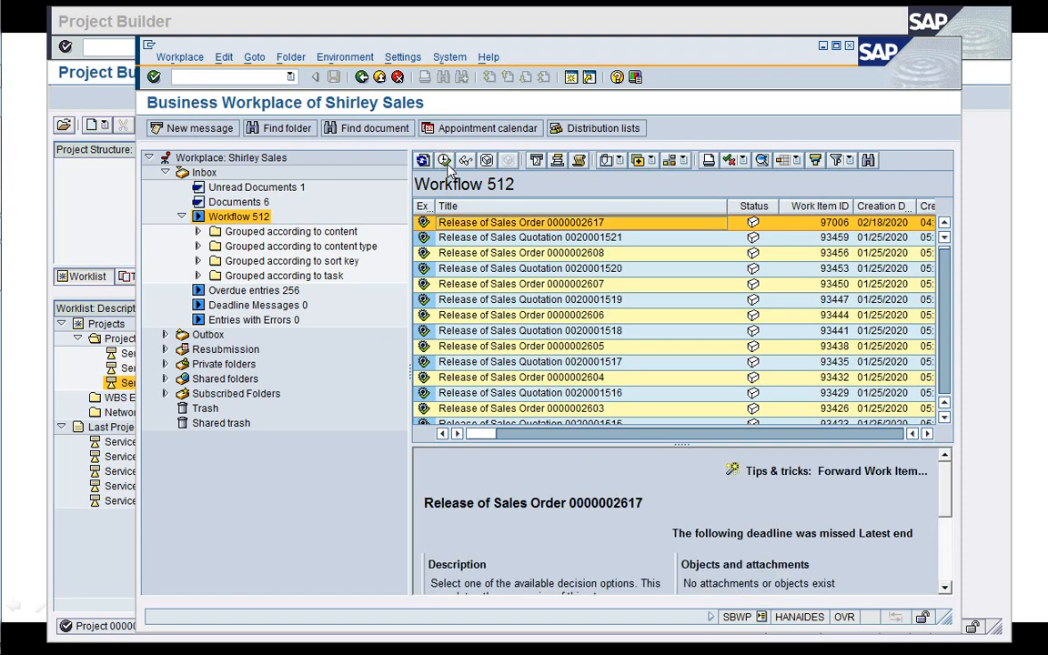
{"action": "left_click", "coordinate": [446, 163]}
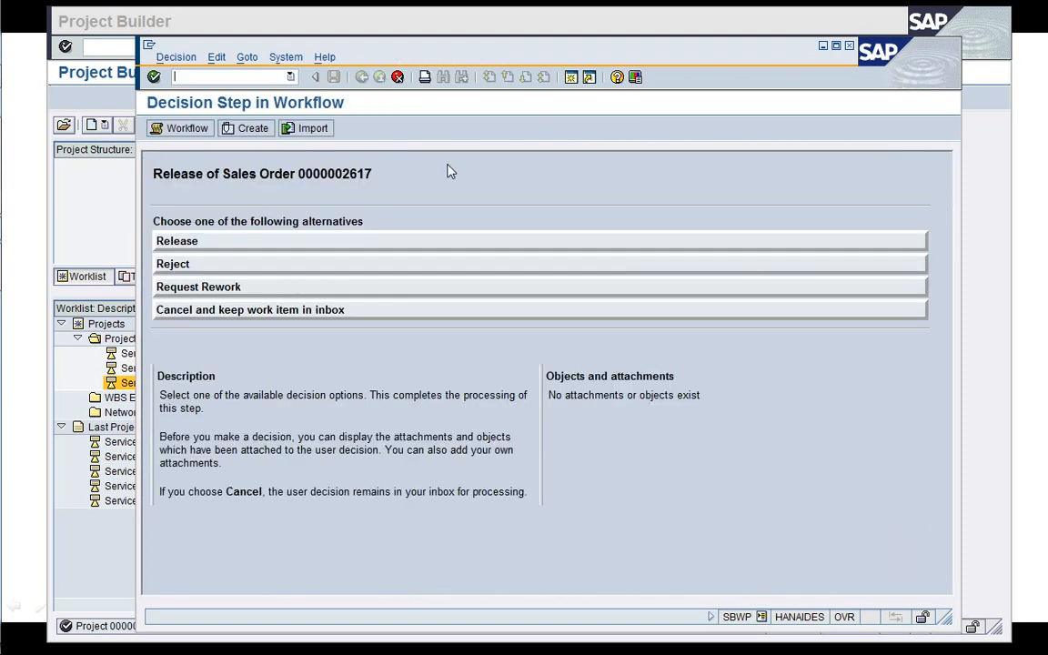
{"action": "left_click", "coordinate": [306, 244]}
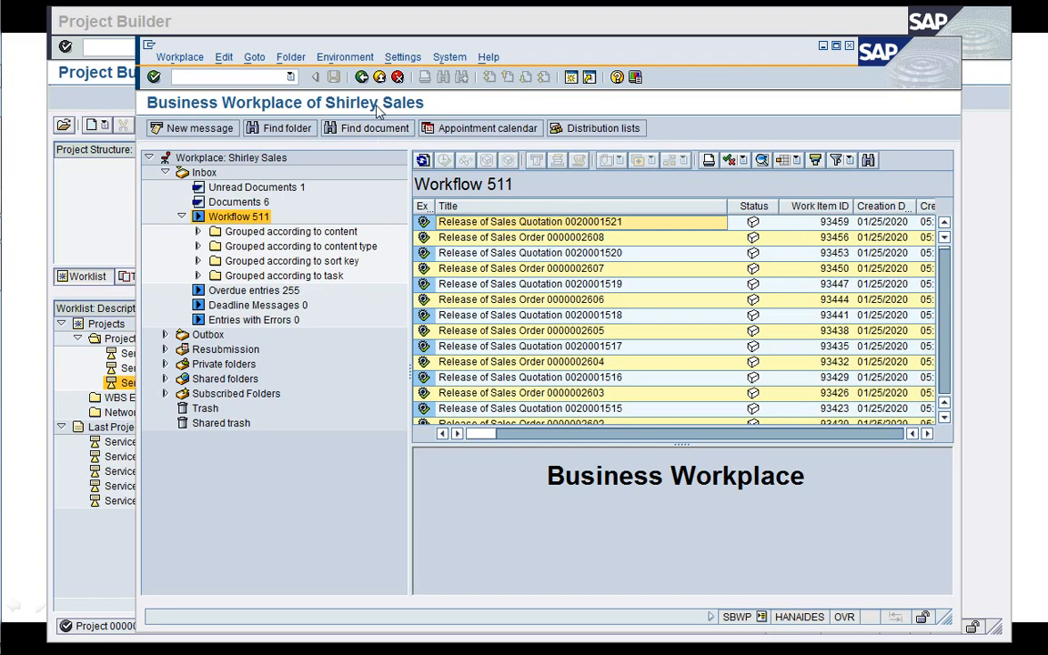
{"action": "left_click", "coordinate": [361, 76]}
{"action": "left_click", "coordinate": [266, 79]}
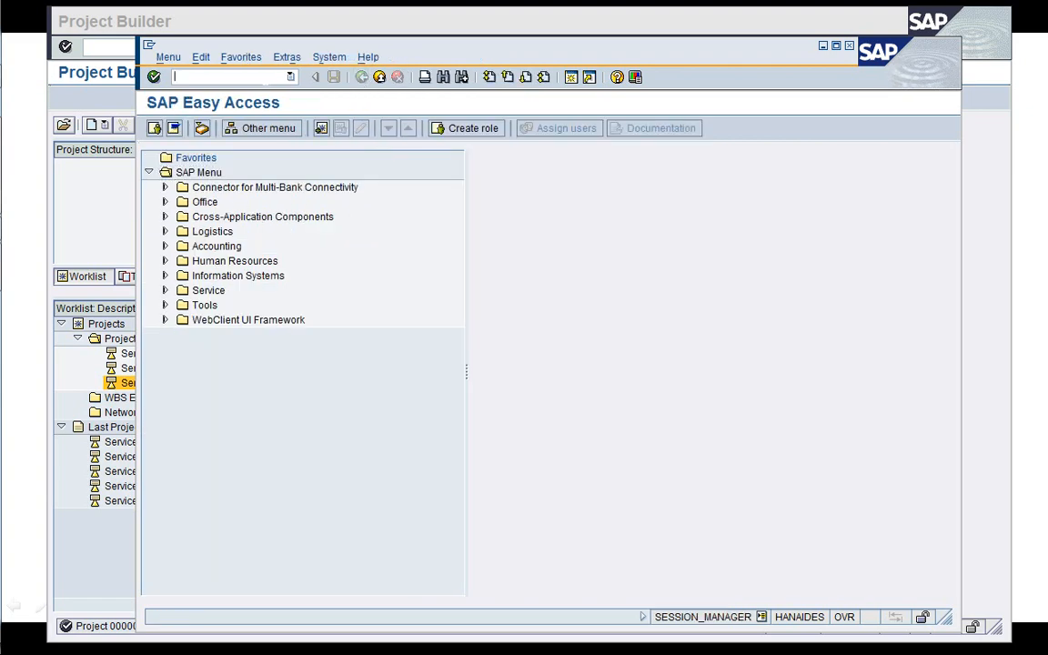
{"action": "left_click", "coordinate": [822, 46]}
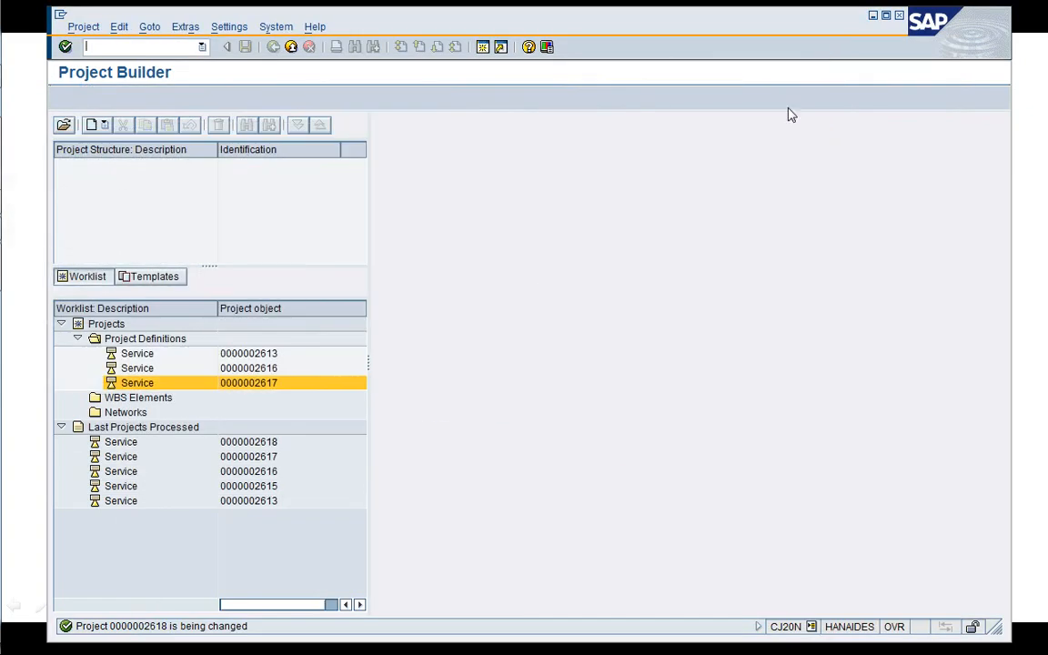
- Start VA02 in a new SAP session, switch to display mode and show the project order
{"action": "left_click", "coordinate": [485, 49]}
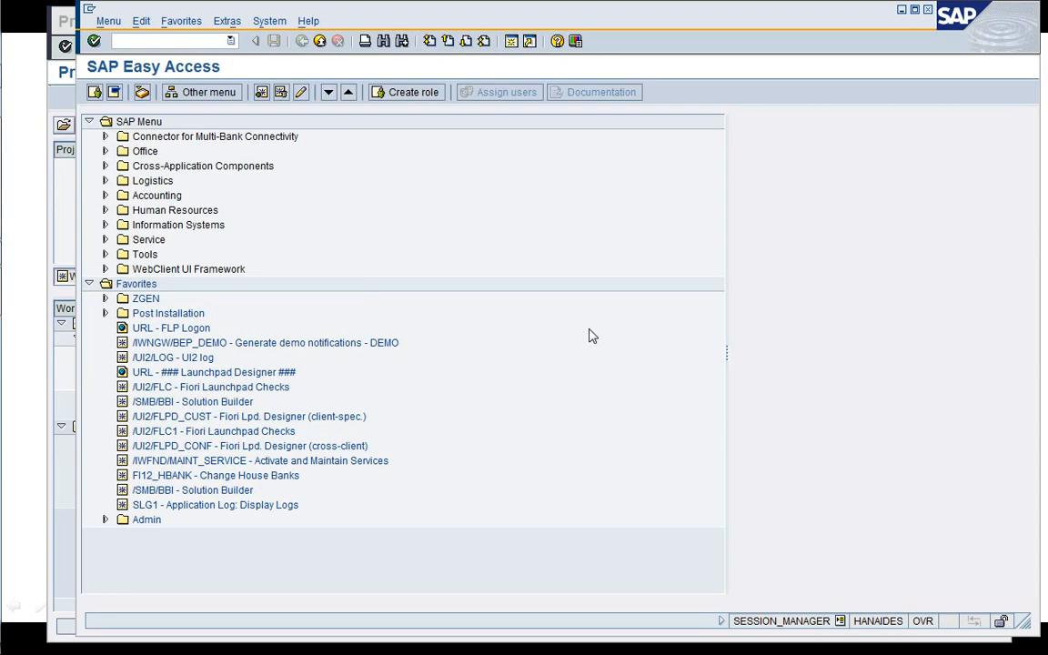
{"action": "type", "text": "/nVA02"}
{"action": "key", "text": "Return"}
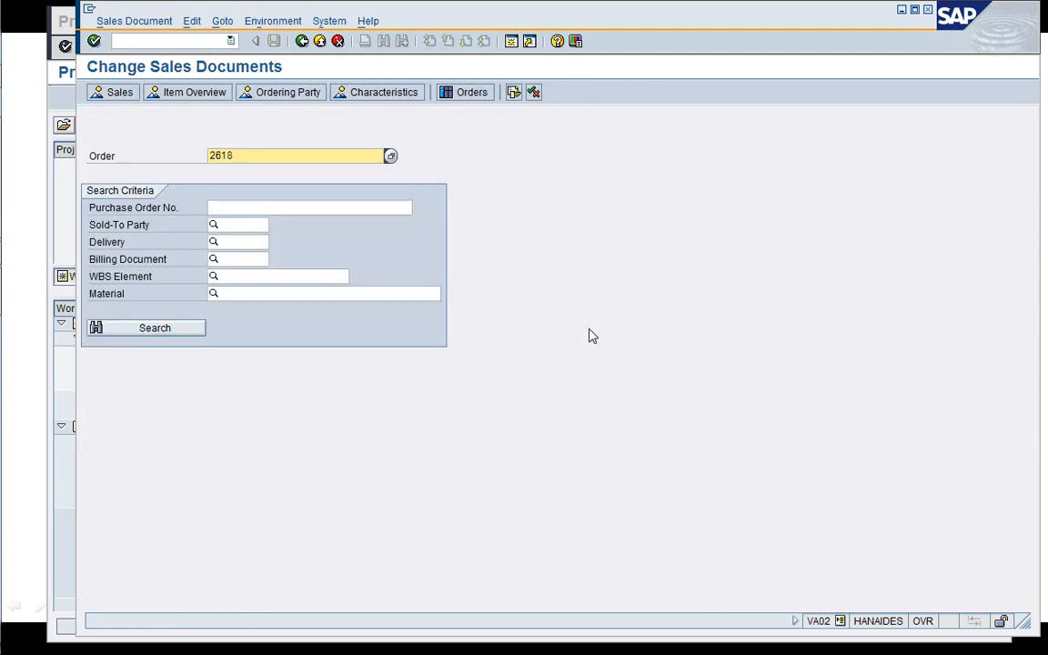
{"action": "left_click", "coordinate": [134, 20]}
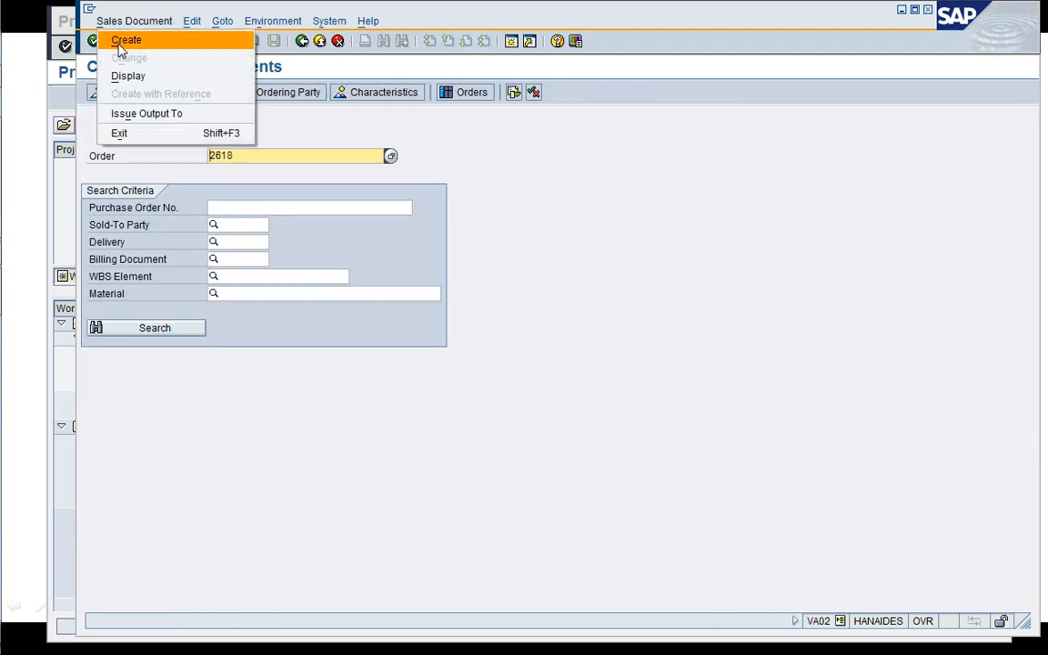
{"action": "left_click", "coordinate": [128, 75]}
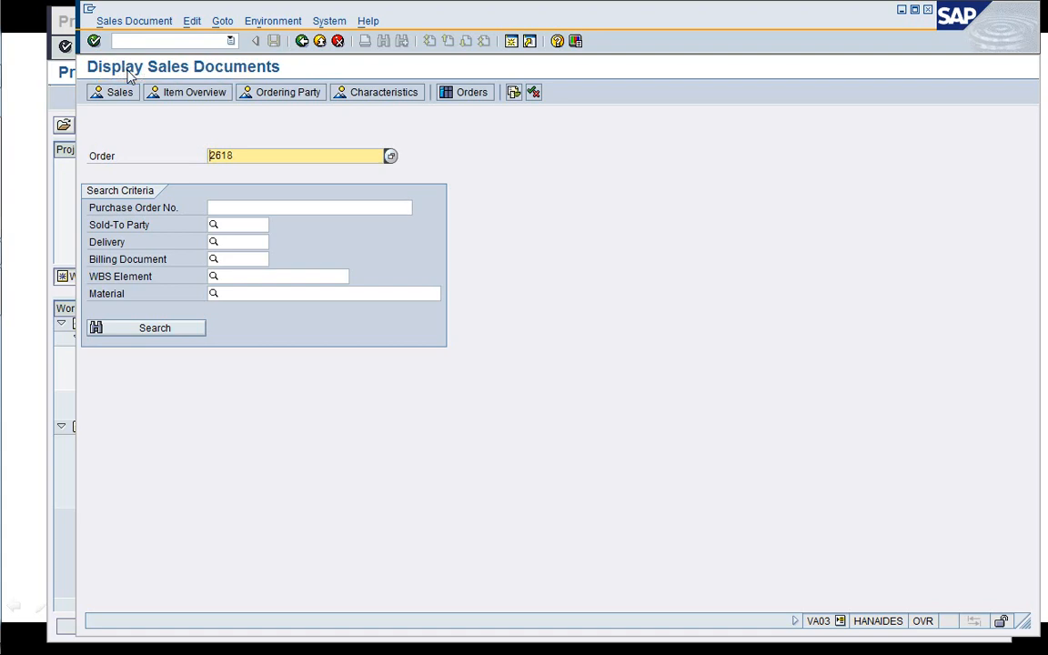
{"action": "key", "text": "Return"}
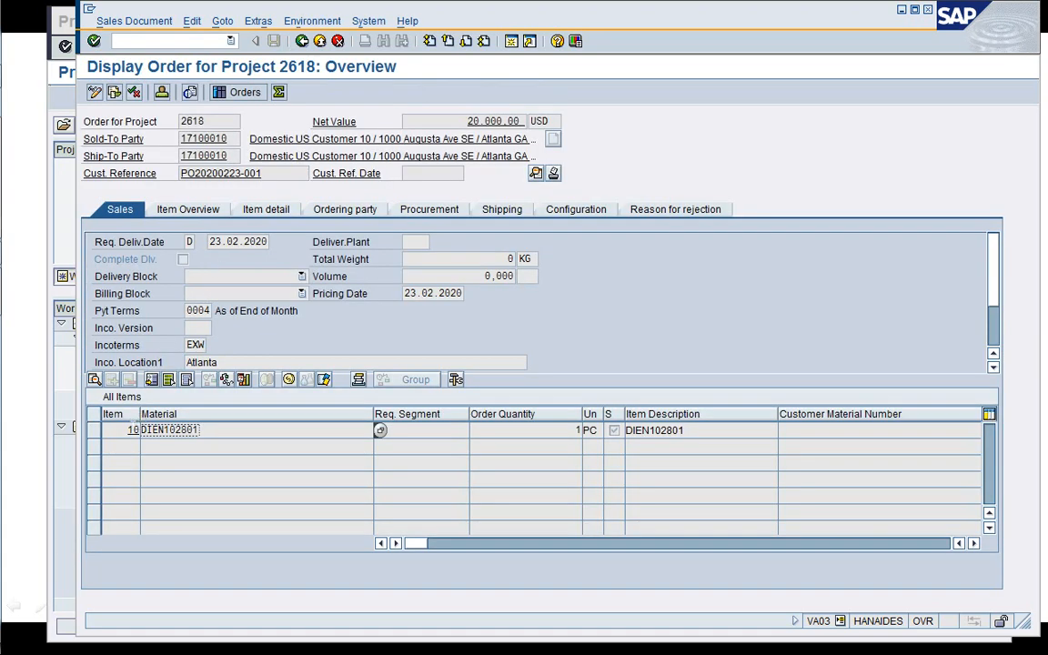
- Check item 10's account assignment and its WBS element's basic data, and return to the sales document selection
{"action": "double_click", "coordinate": [196, 430]}
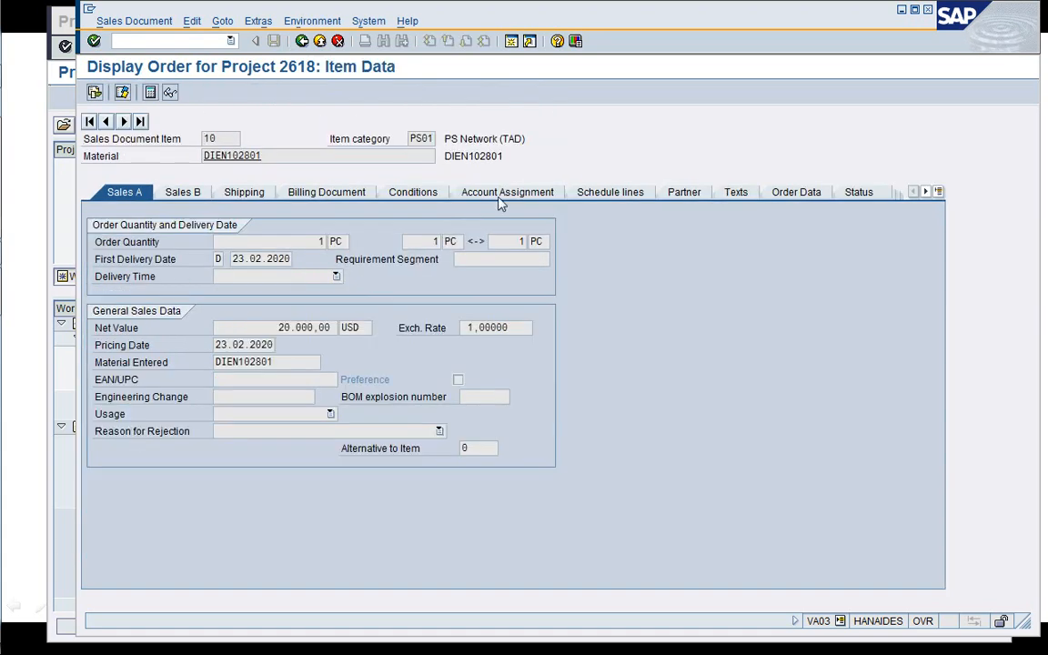
{"action": "left_click", "coordinate": [499, 195]}
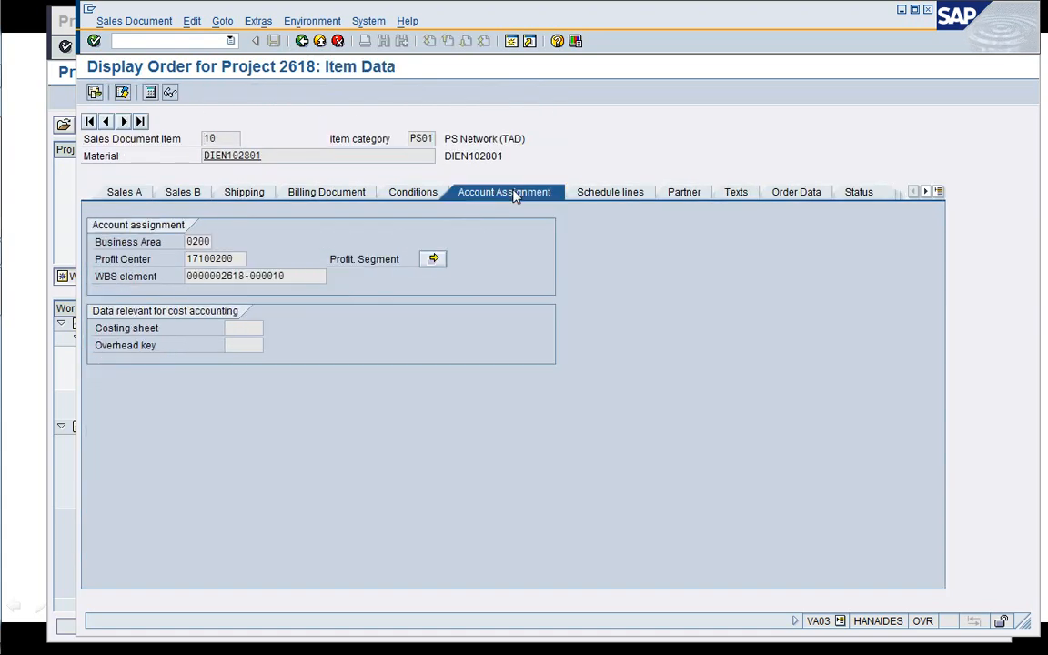
{"action": "double_click", "coordinate": [306, 280]}
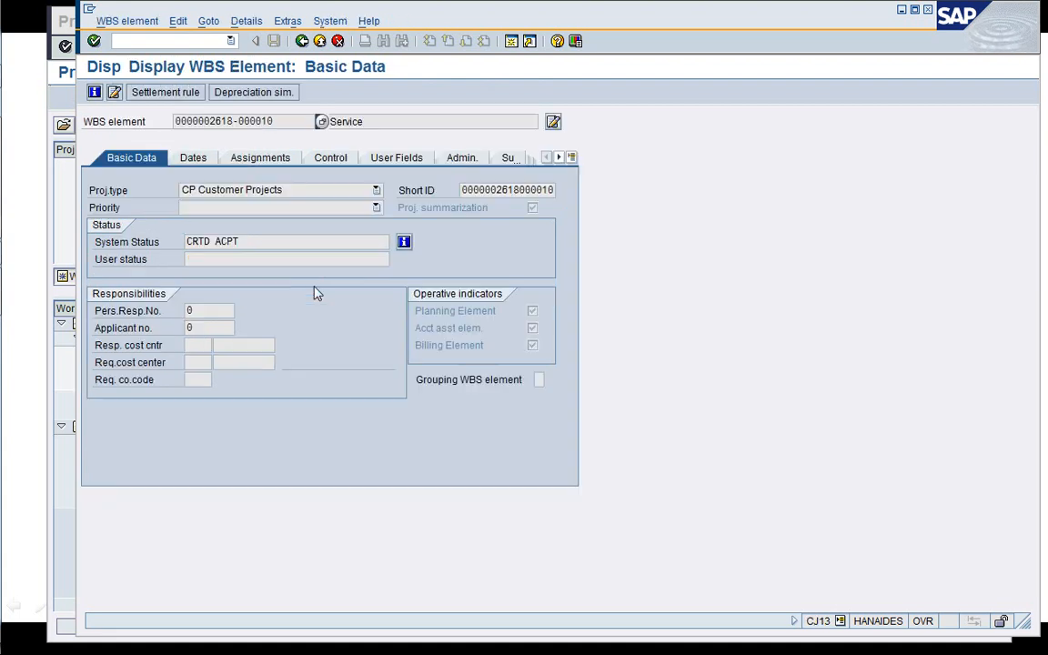
{"action": "left_click", "coordinate": [301, 40]}
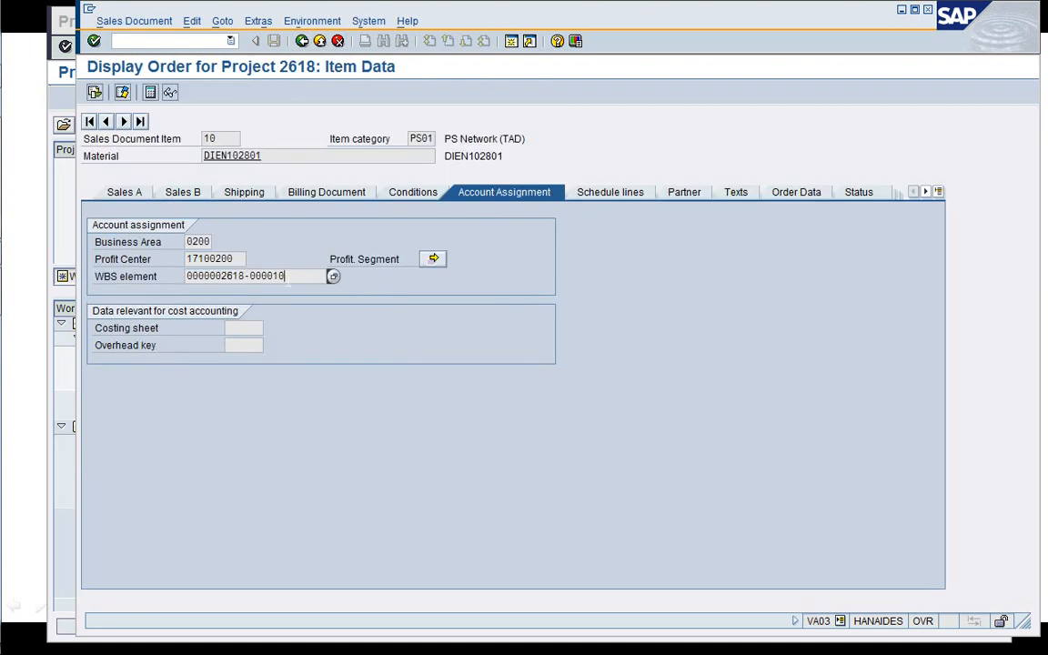
{"action": "left_click", "coordinate": [301, 40]}
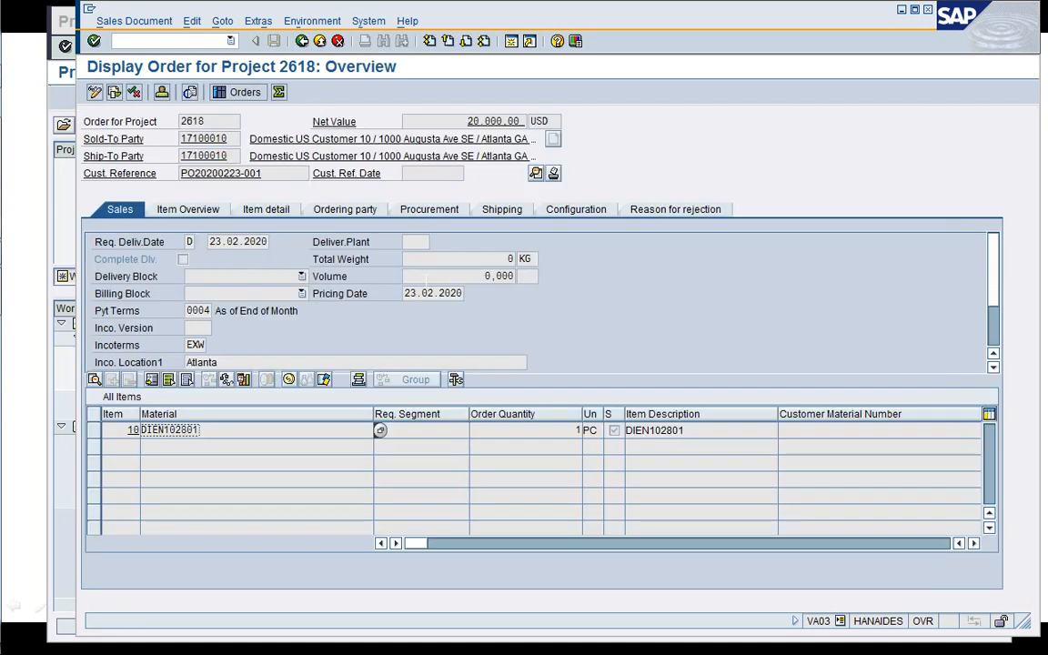
{"action": "left_click", "coordinate": [301, 40]}
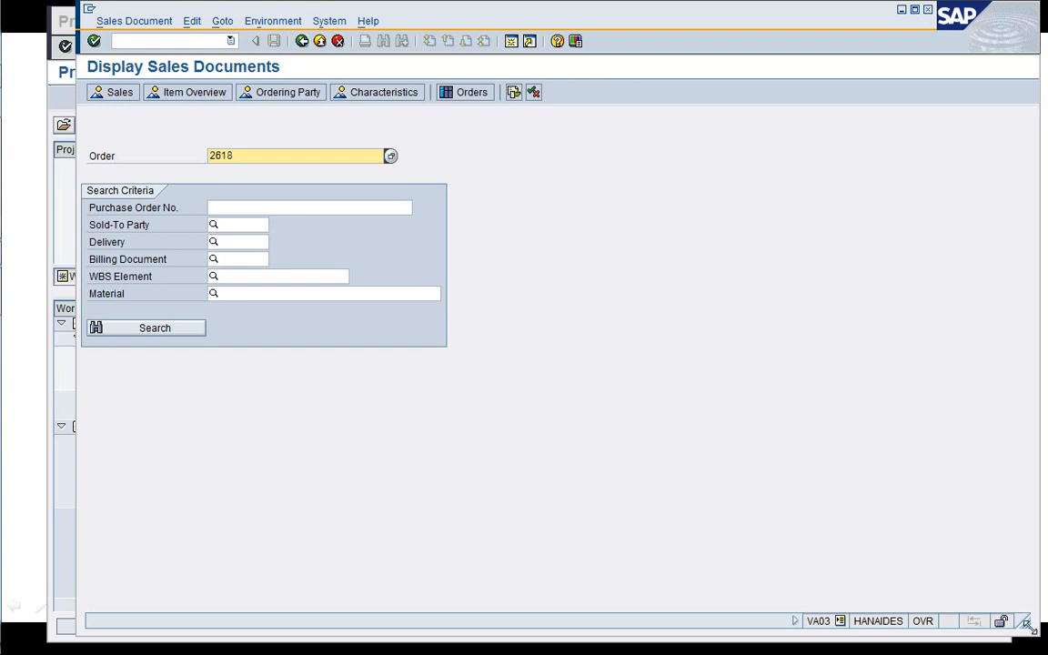
- Shrink and reposition the sales document session window, and minimize it to bring back the Project Builder
{"action": "left_click_drag", "start_coordinate": [1024, 621], "coordinate": [862, 557]}
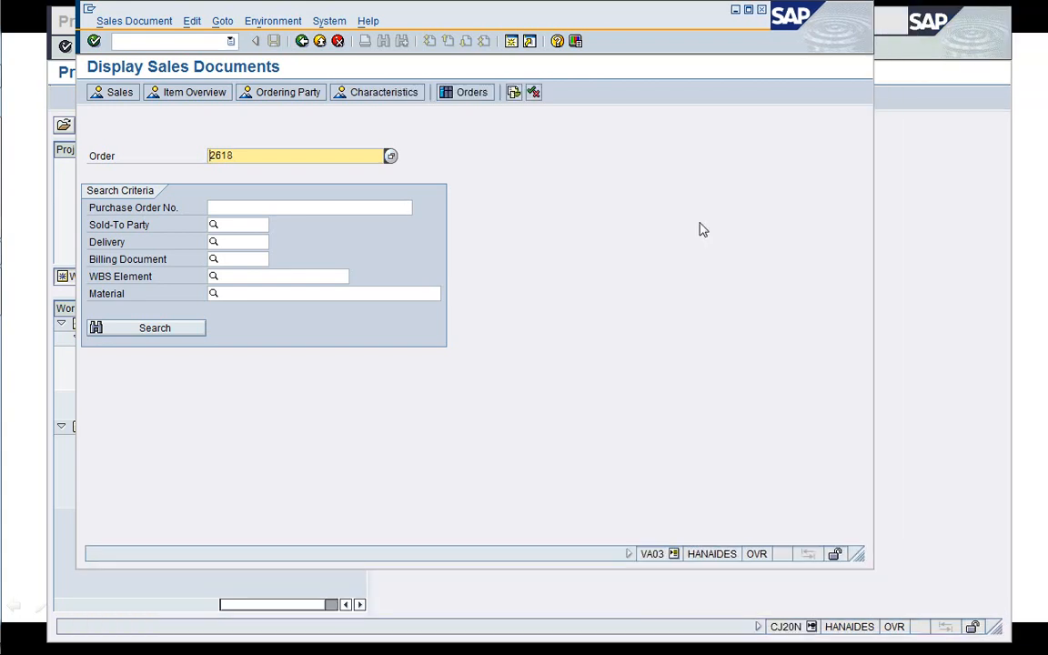
{"action": "left_click_drag", "start_coordinate": [620, 9], "coordinate": [701, 93]}
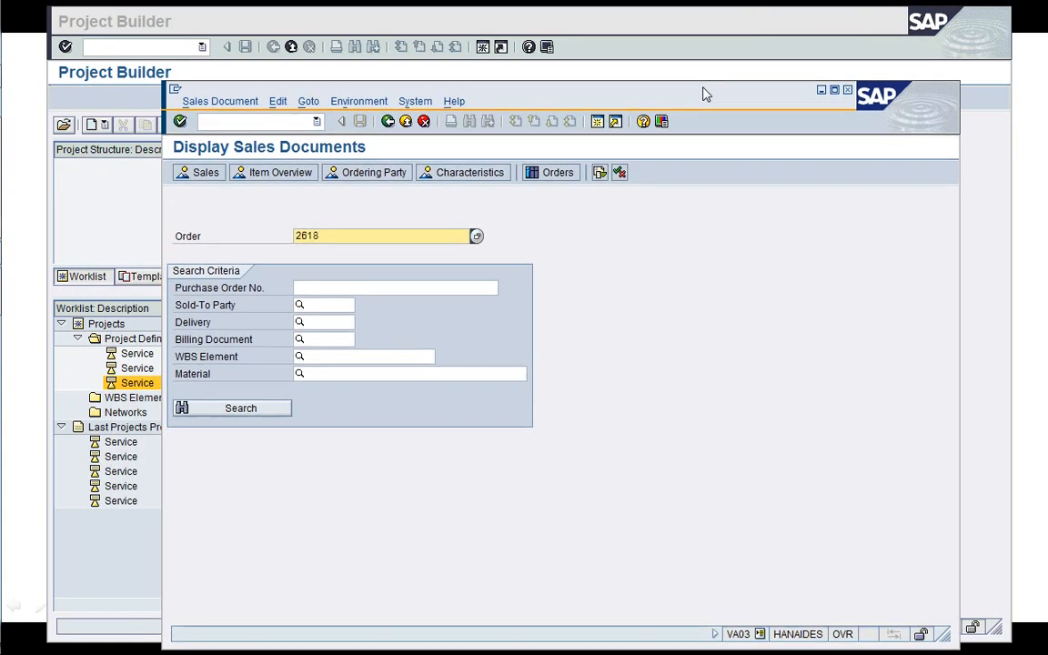
{"action": "left_click", "coordinate": [823, 93]}
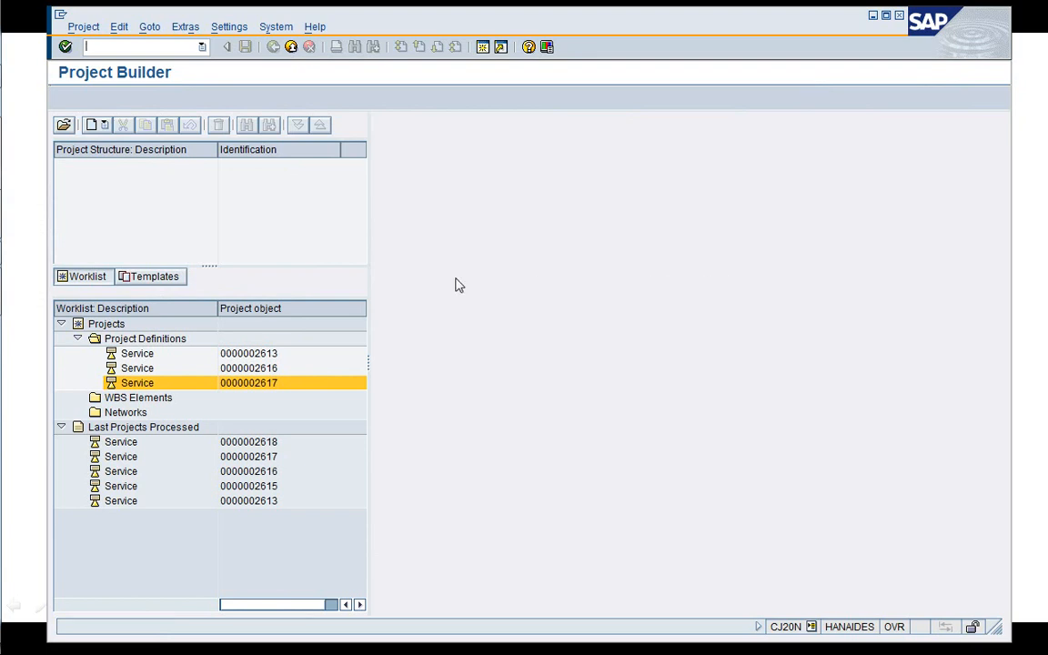
{"action": "double_click", "coordinate": [128, 442]}
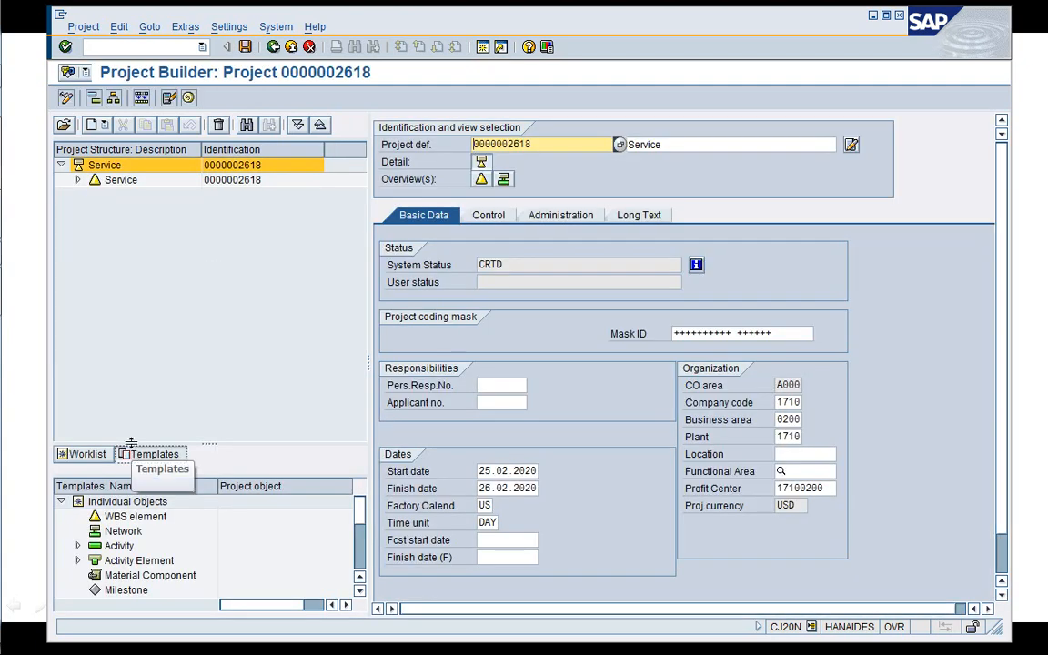
{"action": "left_click", "coordinate": [77, 179]}
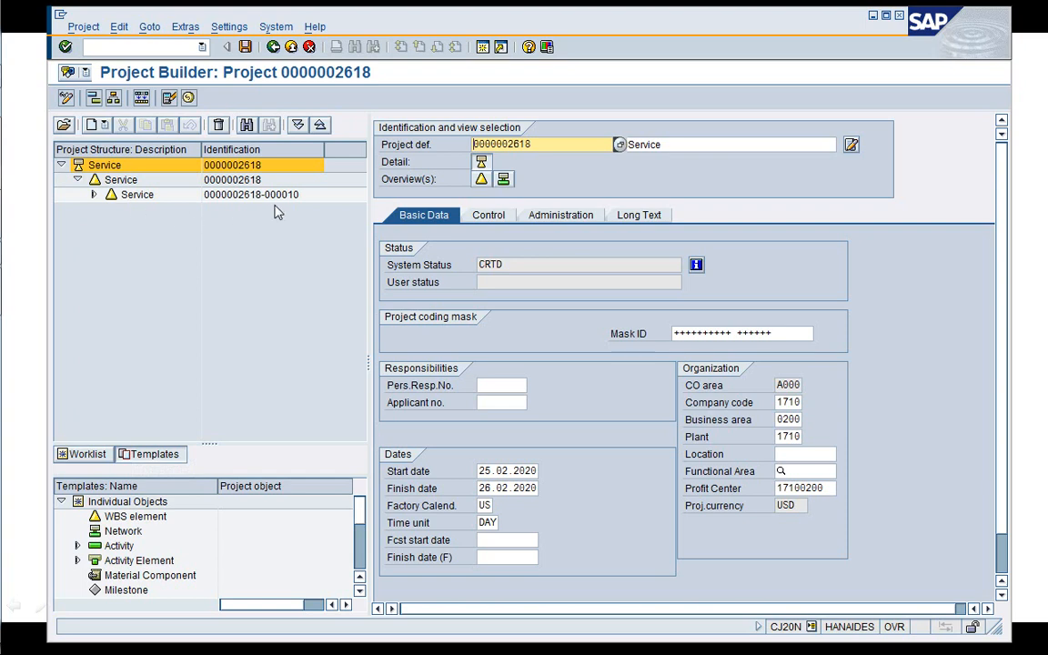
{"action": "left_click", "coordinate": [297, 125]}
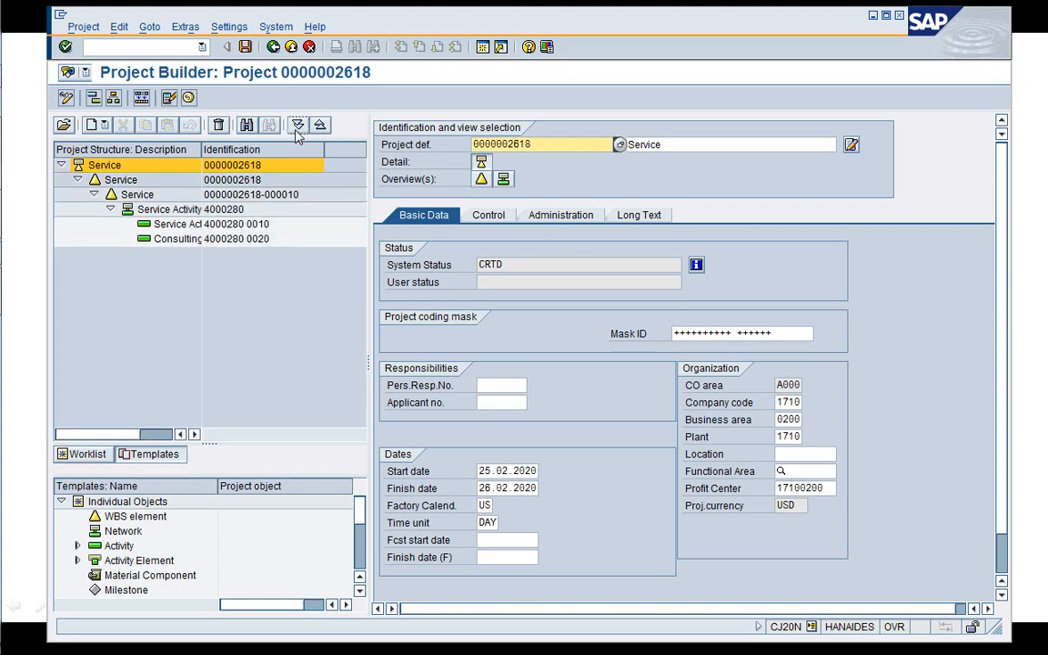
{"action": "left_click", "coordinate": [322, 296]}
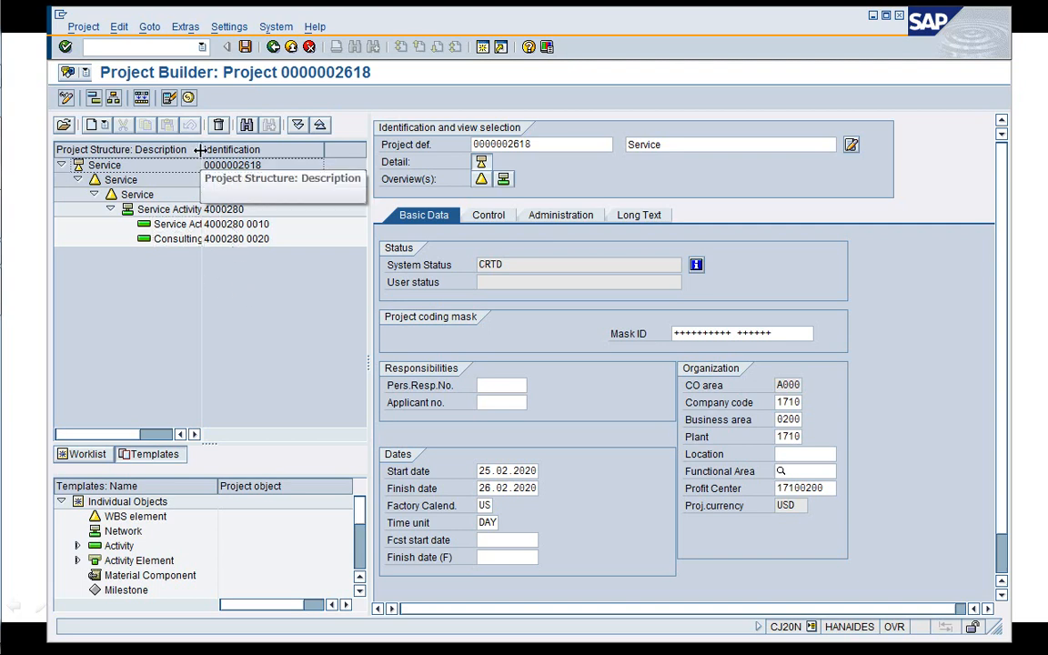
{"action": "left_click_drag", "start_coordinate": [198, 149], "coordinate": [241, 155]}
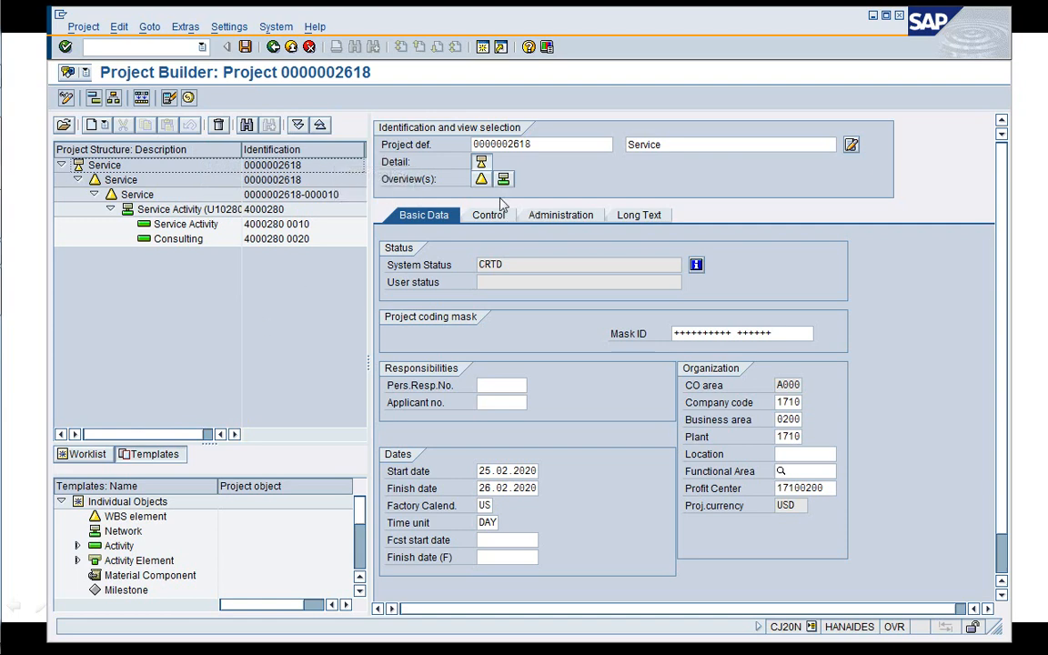
- Show the project's WBS element overview and narrow the Description and WBS element columns to check the status columns
{"action": "left_click", "coordinate": [482, 181]}
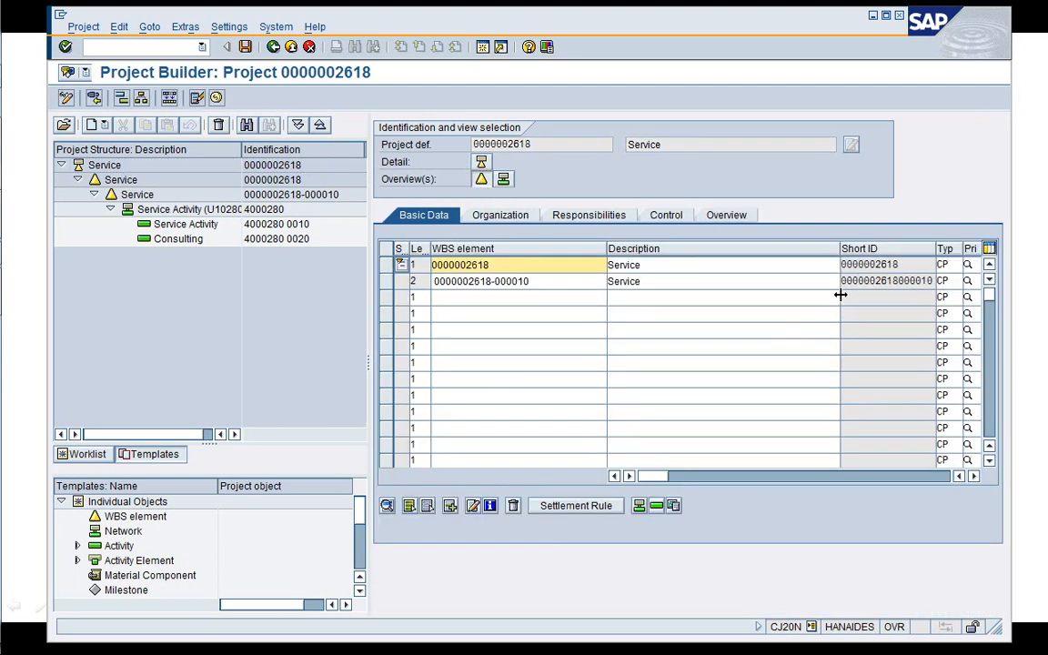
{"action": "left_click_drag", "start_coordinate": [844, 253], "coordinate": [685, 253]}
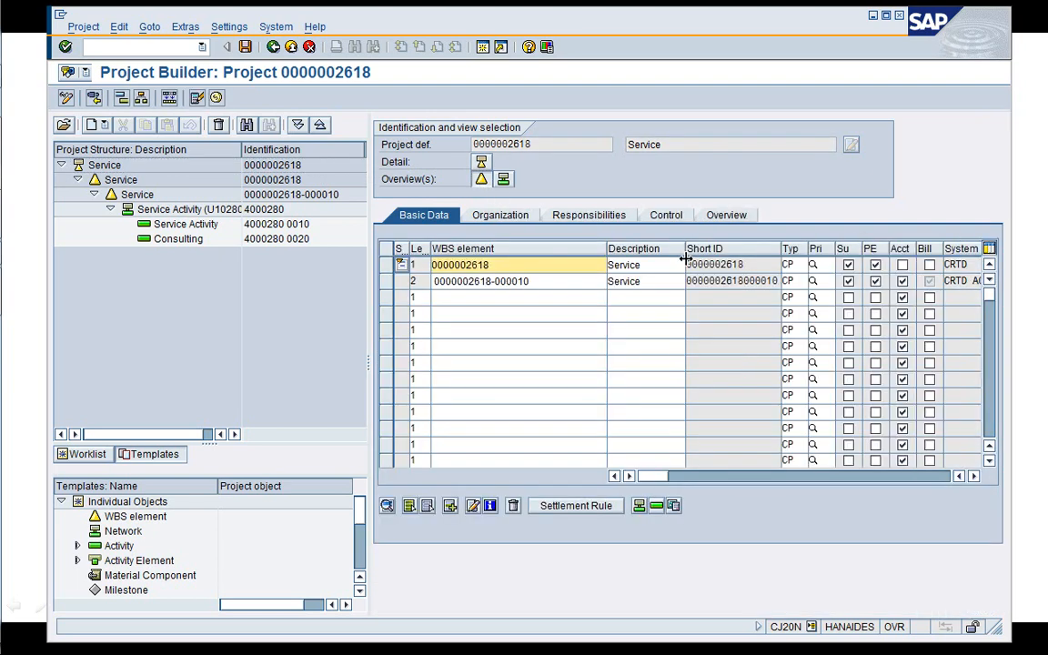
{"action": "left_click_drag", "start_coordinate": [604, 247], "coordinate": [559, 251]}
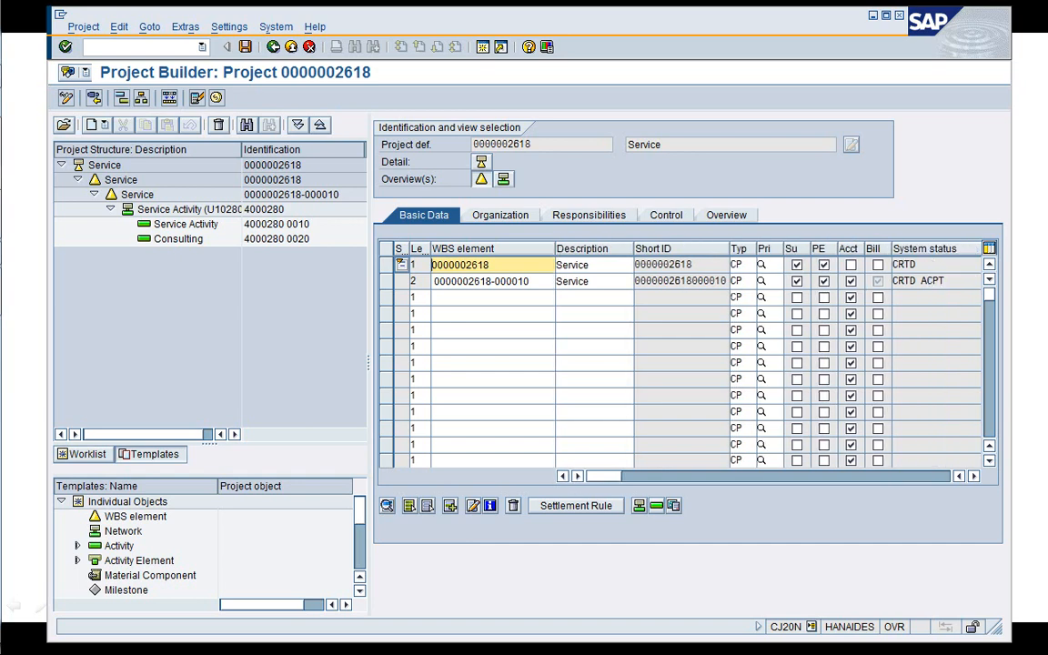
{"action": "left_click", "coordinate": [534, 281]}
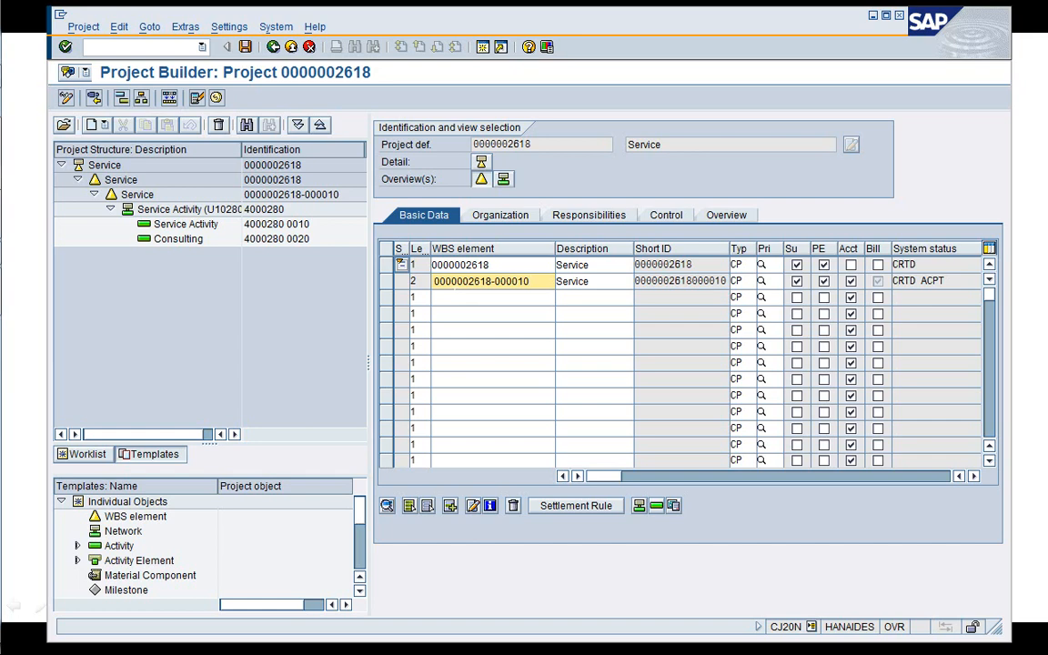
{"action": "left_click", "coordinate": [418, 297]}
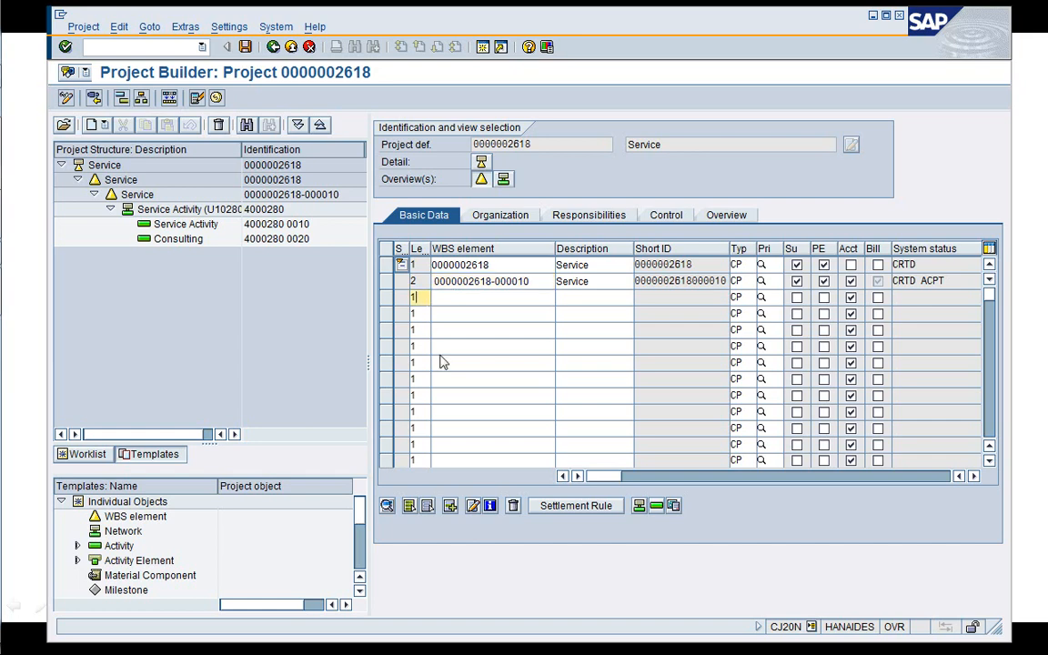
{"action": "key", "text": "BackSpace"}
{"action": "type", "text": "2"}
{"action": "key", "text": "BackSpace"}
{"action": "type", "text": "1"}
{"action": "left_click", "coordinate": [128, 181]}
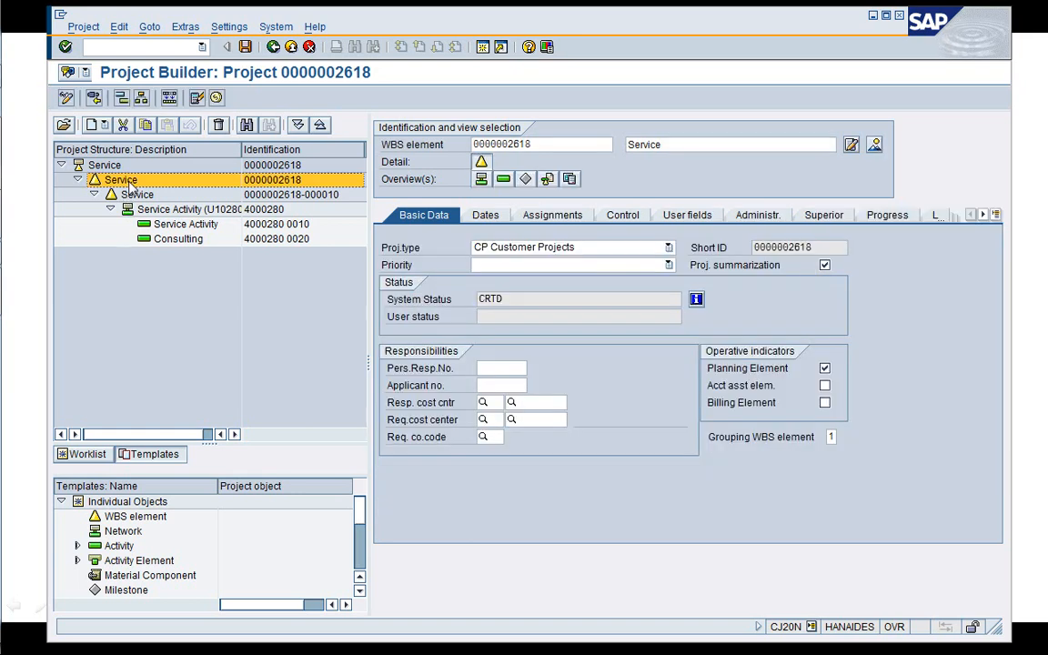
{"action": "right_click", "coordinate": [130, 185]}
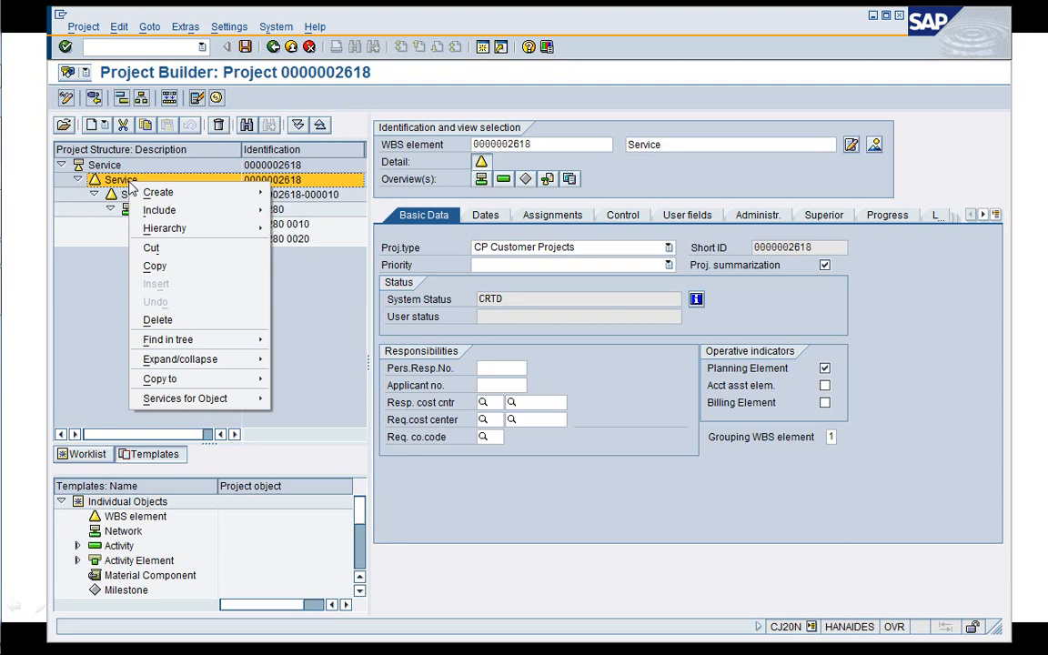
{"action": "mouse_move", "coordinate": [162, 211]}
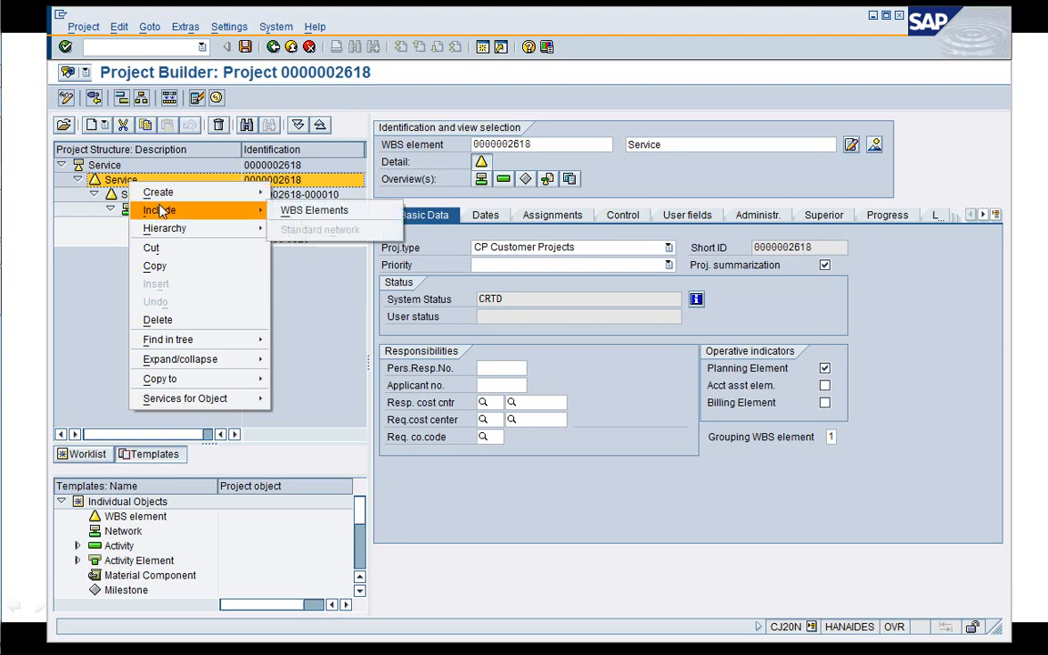
{"action": "left_click", "coordinate": [316, 212]}
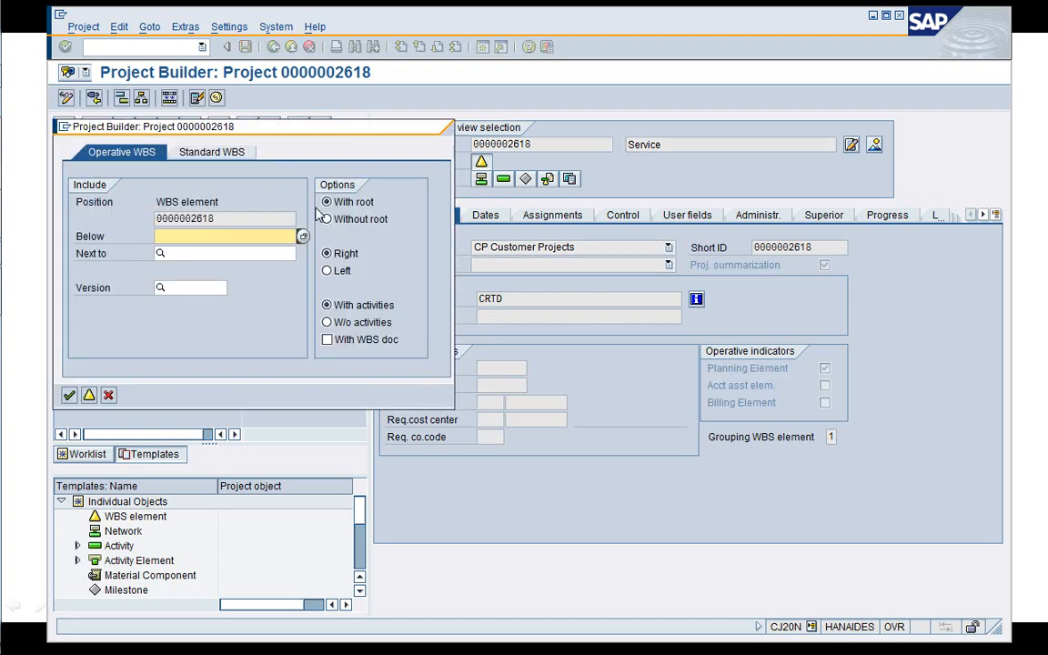
{"action": "left_click", "coordinate": [232, 154]}
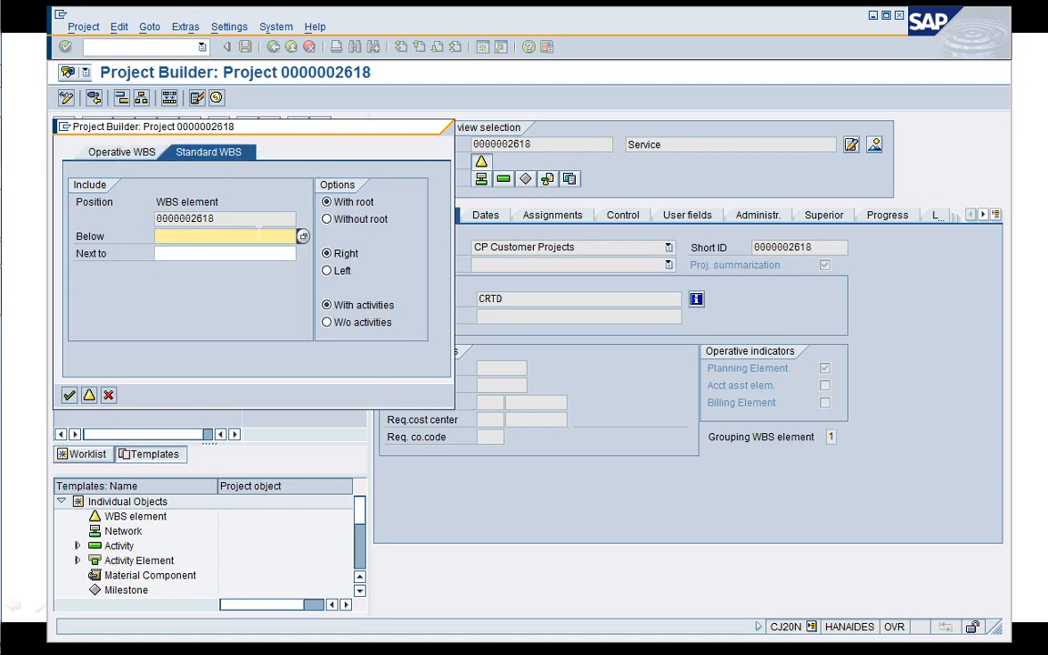
{"action": "left_click", "coordinate": [303, 237]}
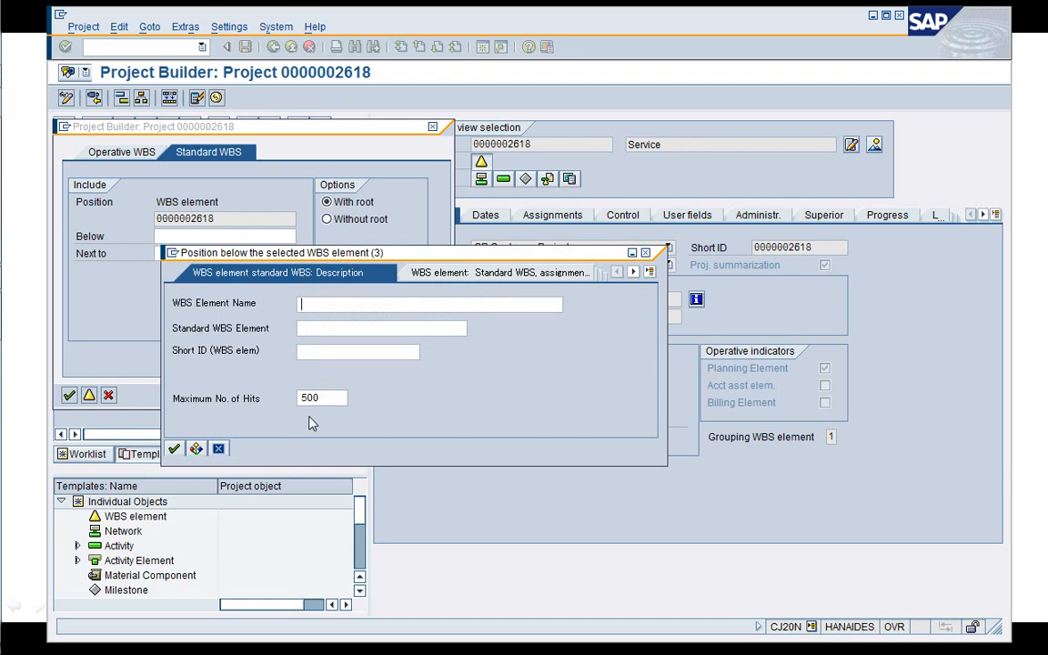
{"action": "key", "text": "Return"}
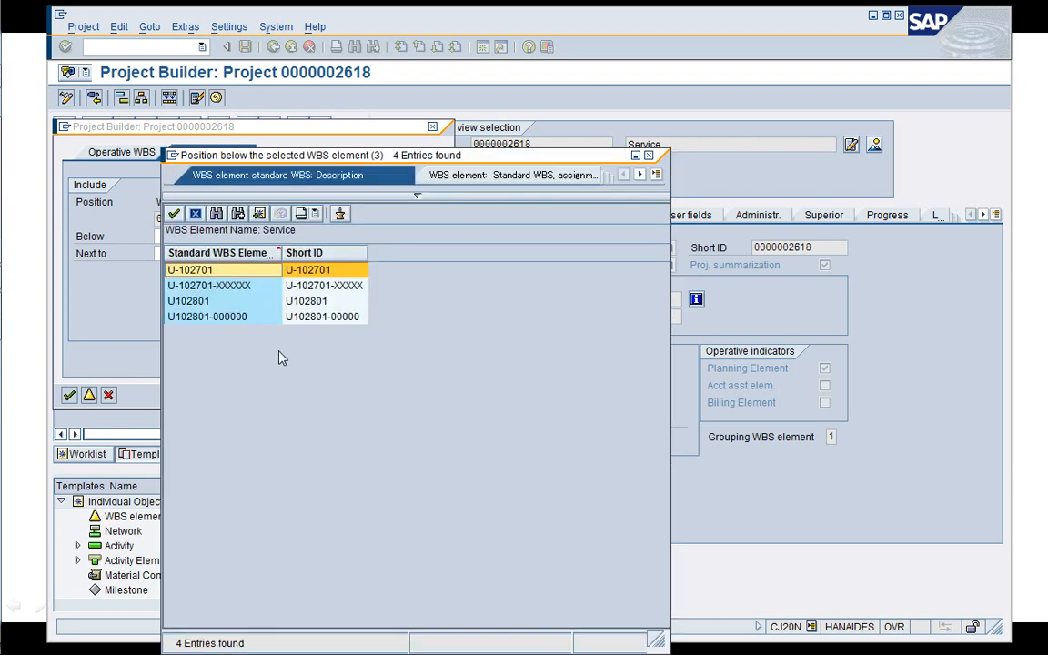
{"action": "left_click", "coordinate": [200, 319]}
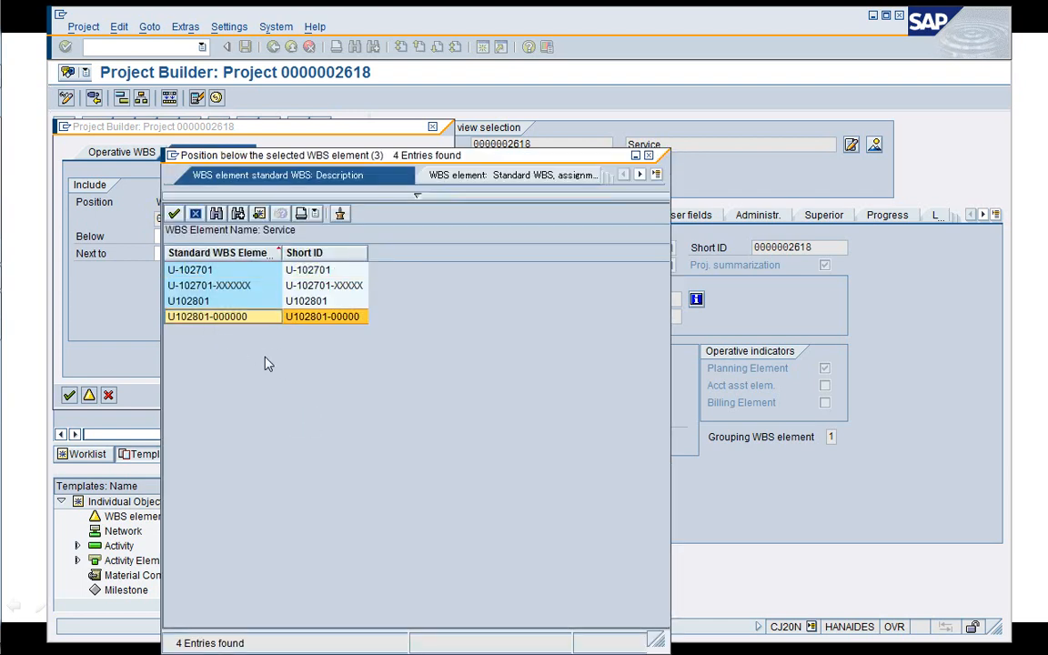
{"action": "double_click", "coordinate": [227, 318]}
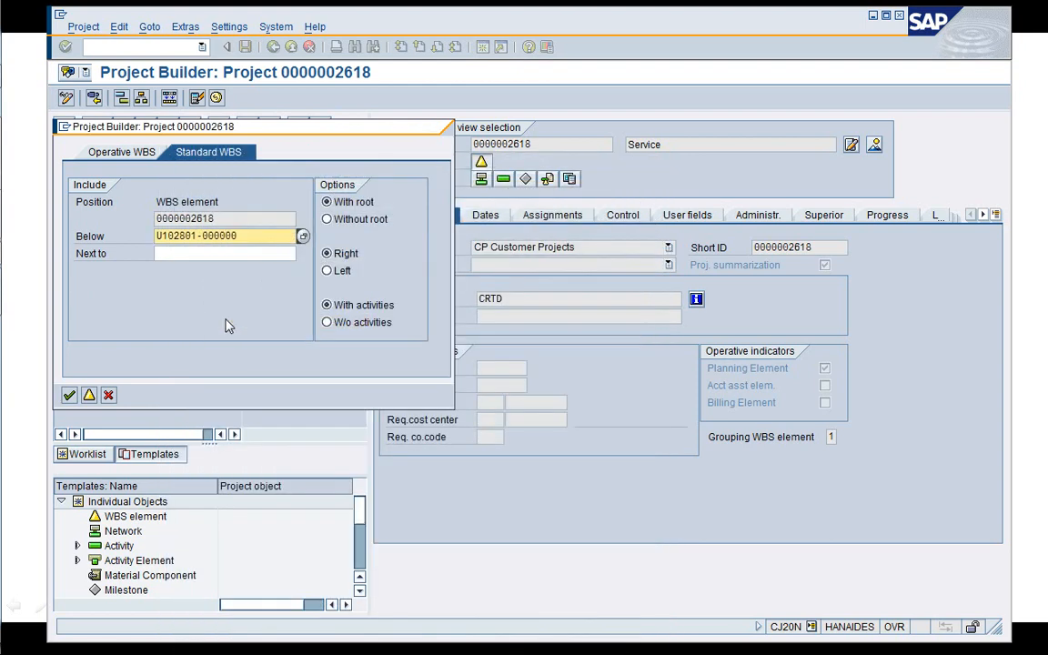
- Try to include the standard WBS element without root and without activities
{"action": "left_click", "coordinate": [331, 222]}
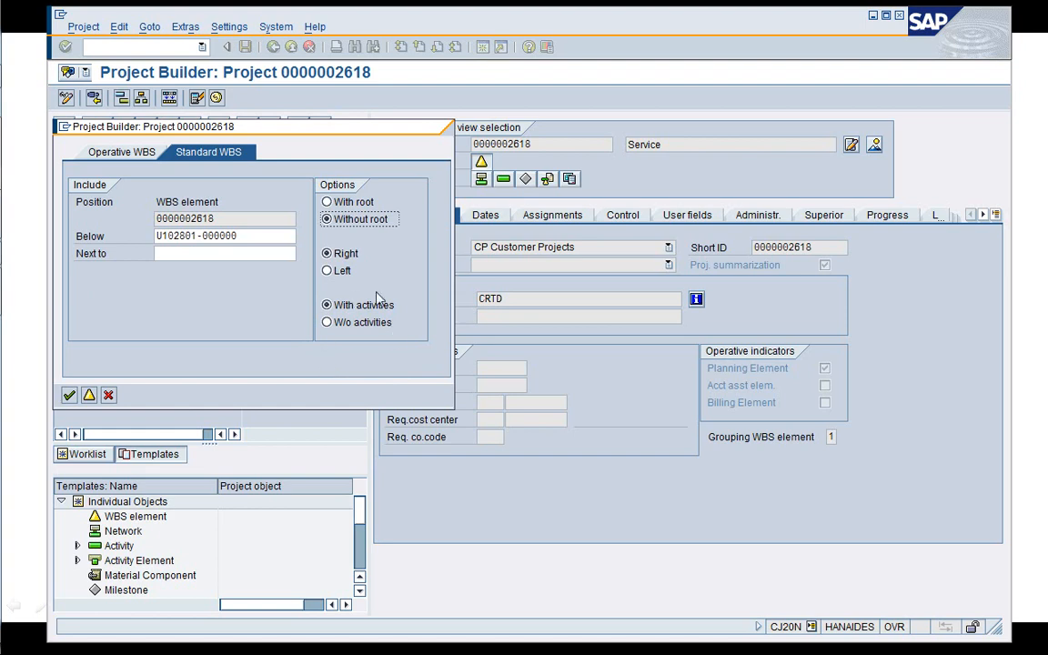
{"action": "left_click", "coordinate": [330, 324]}
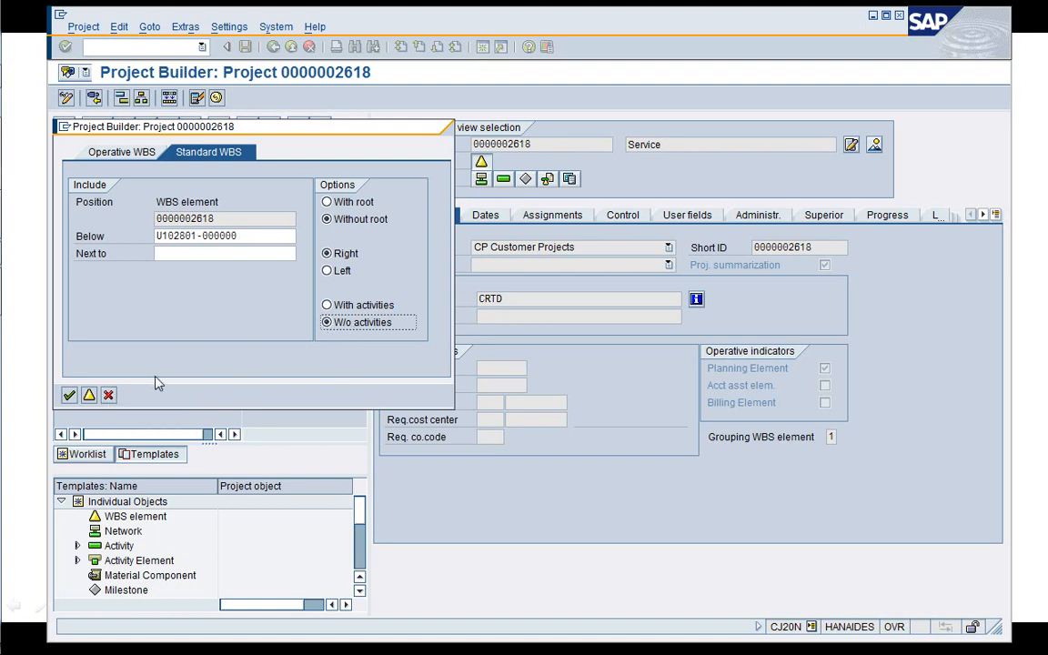
{"action": "left_click", "coordinate": [89, 399]}
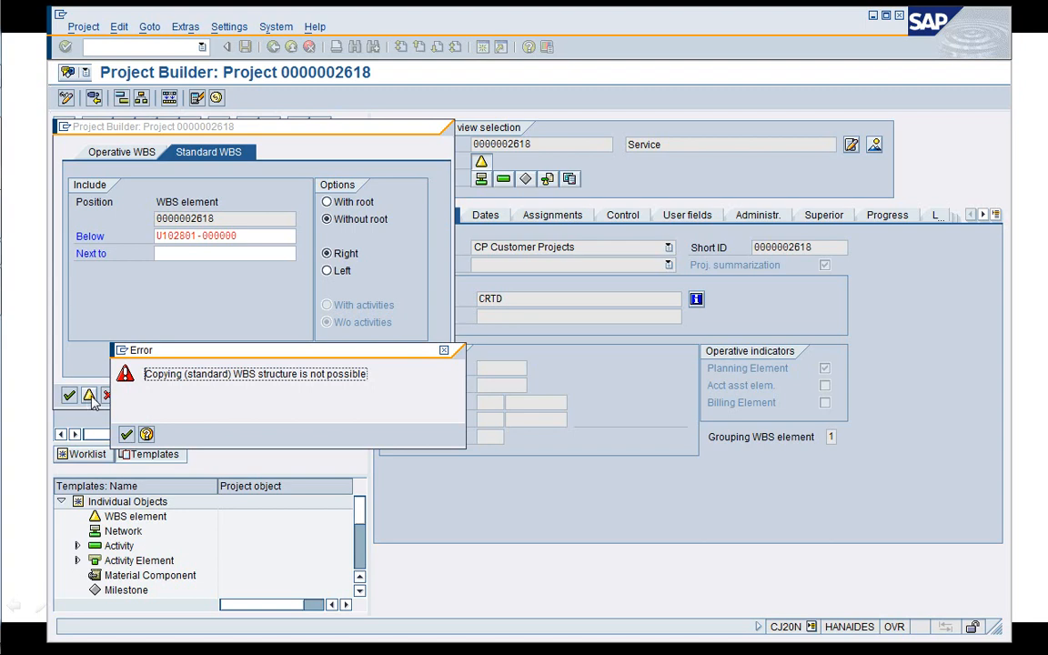
{"action": "left_click", "coordinate": [127, 434]}
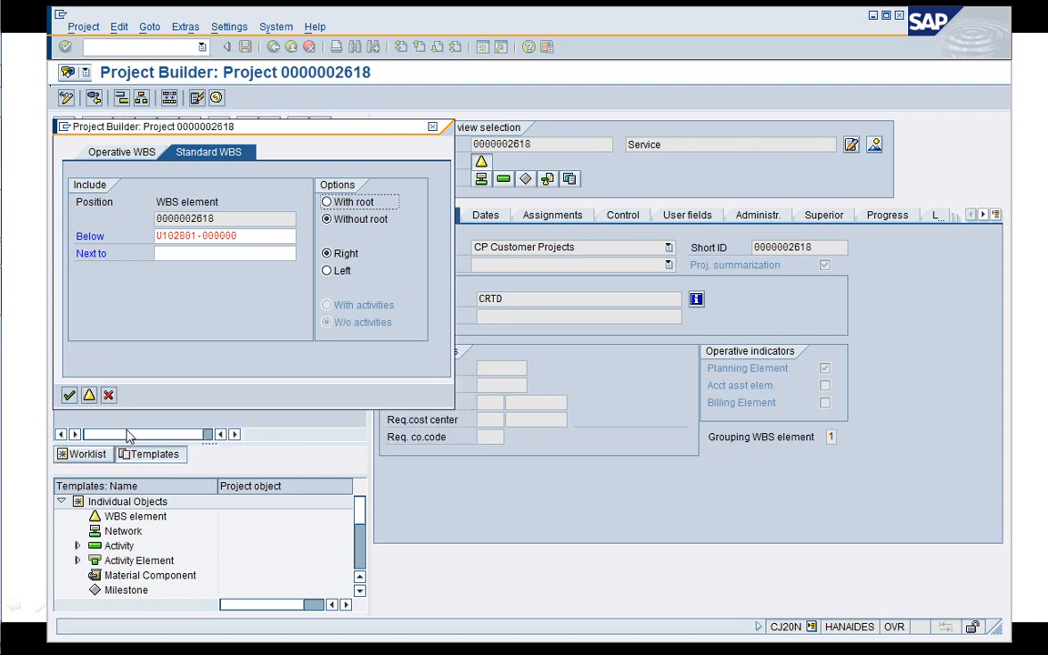
{"action": "left_click", "coordinate": [327, 201]}
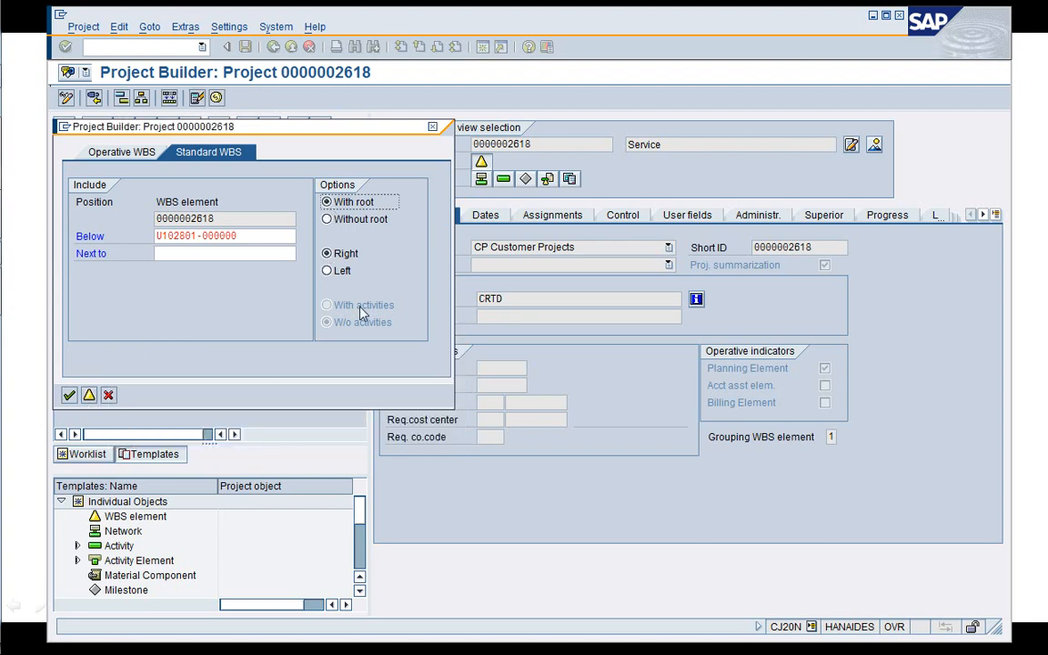
{"action": "left_click", "coordinate": [89, 395]}
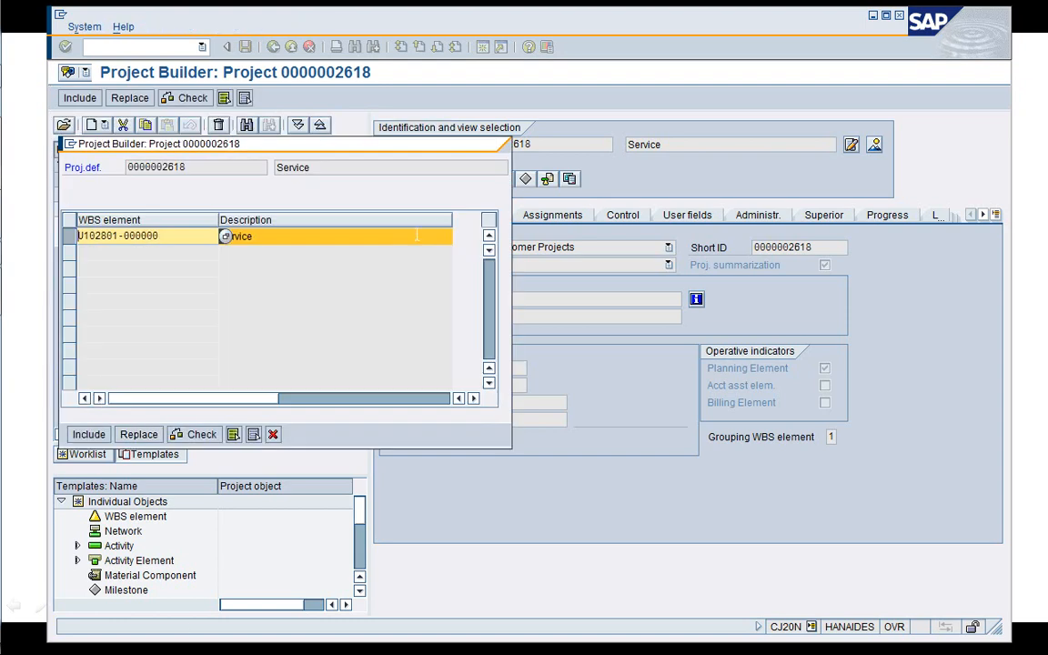
{"action": "left_click_drag", "start_coordinate": [382, 150], "coordinate": [670, 149]}
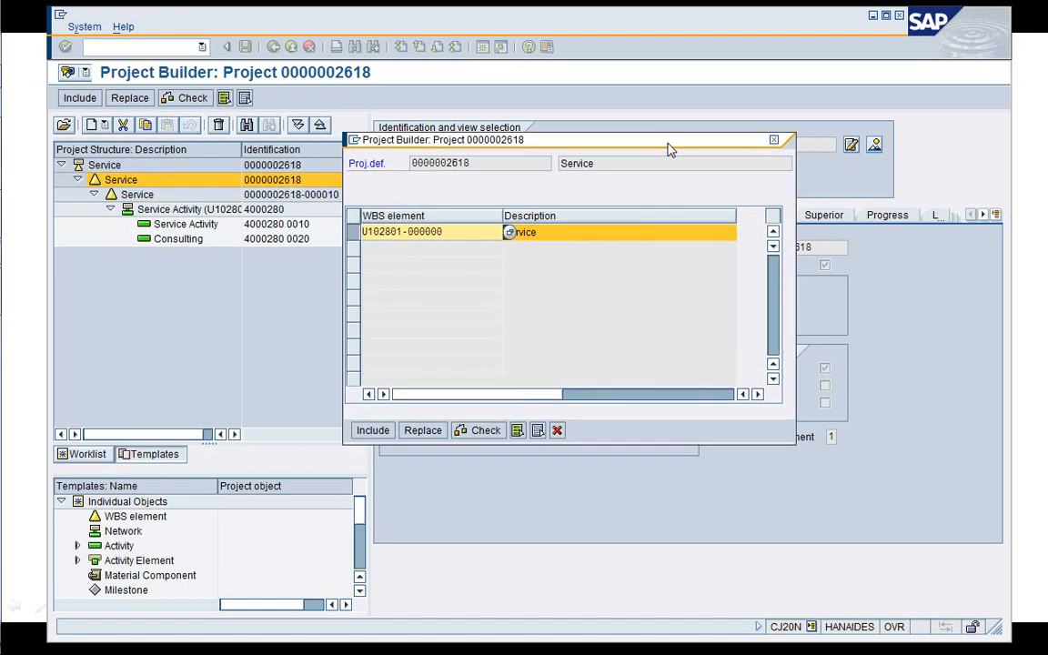
{"action": "left_click", "coordinate": [601, 236]}
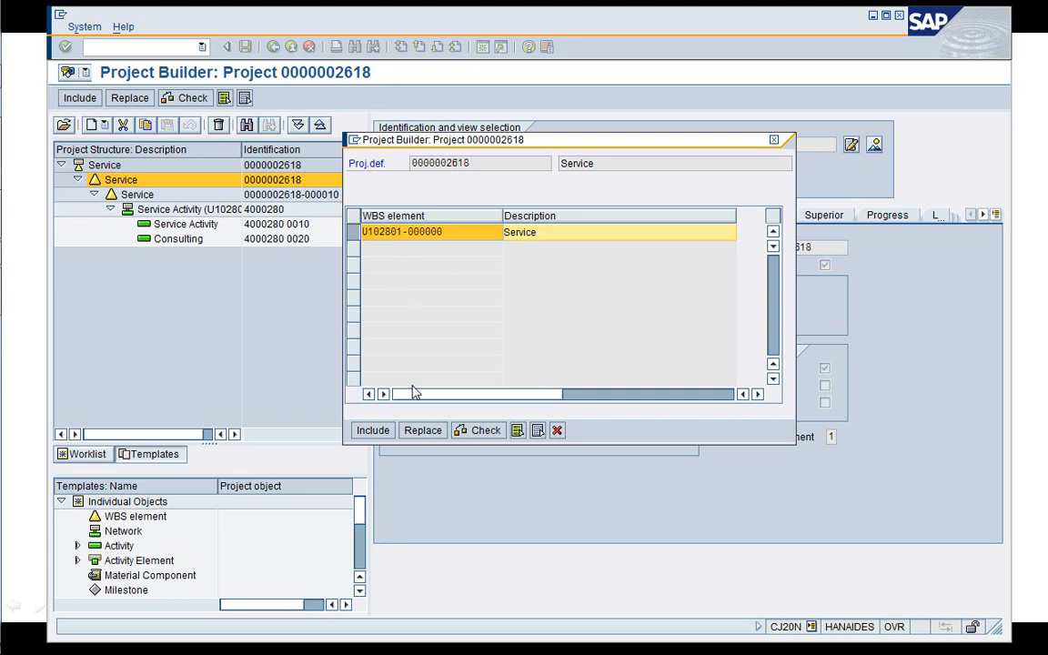
{"action": "left_click", "coordinate": [417, 433]}
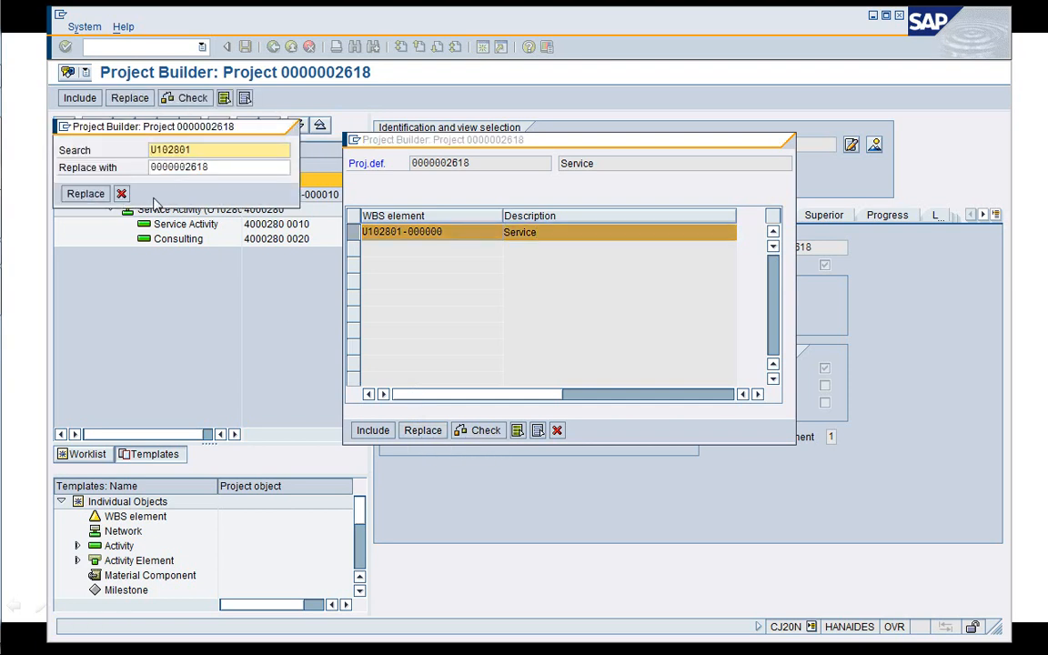
{"action": "left_click", "coordinate": [90, 198]}
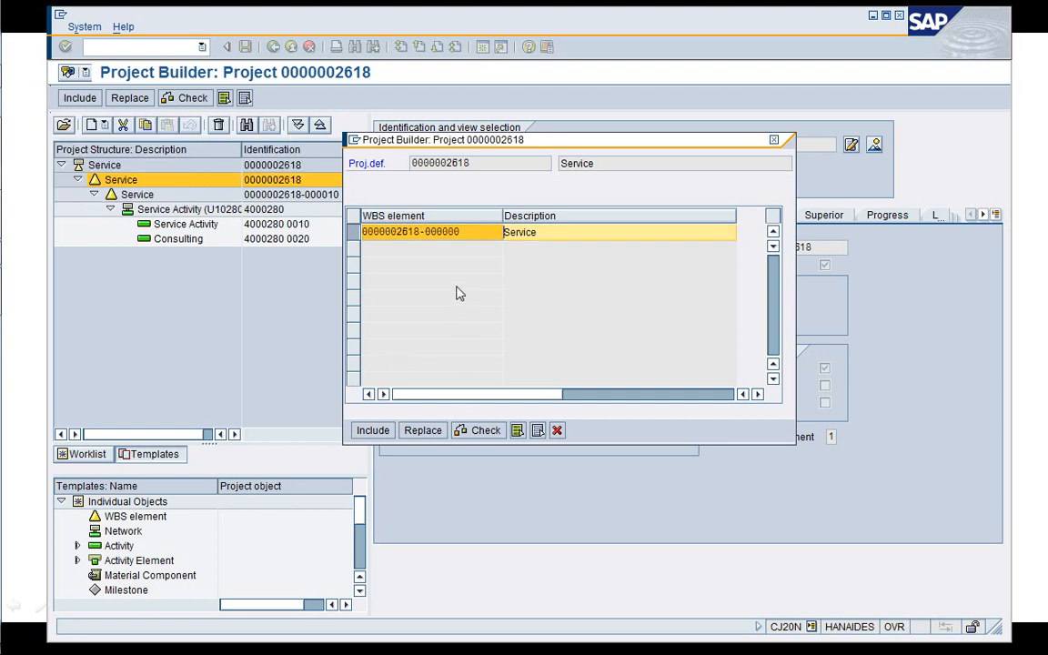
{"action": "left_click", "coordinate": [463, 233]}
{"action": "key", "text": "Left"}
{"action": "key", "text": "Left"}
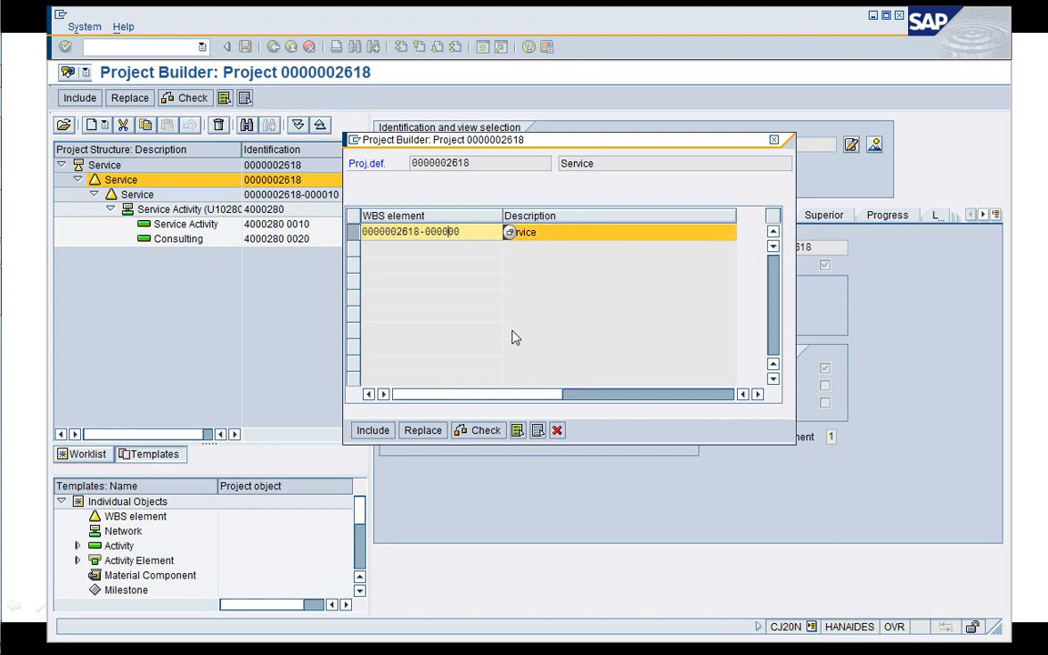
{"action": "type", "text": "2"}
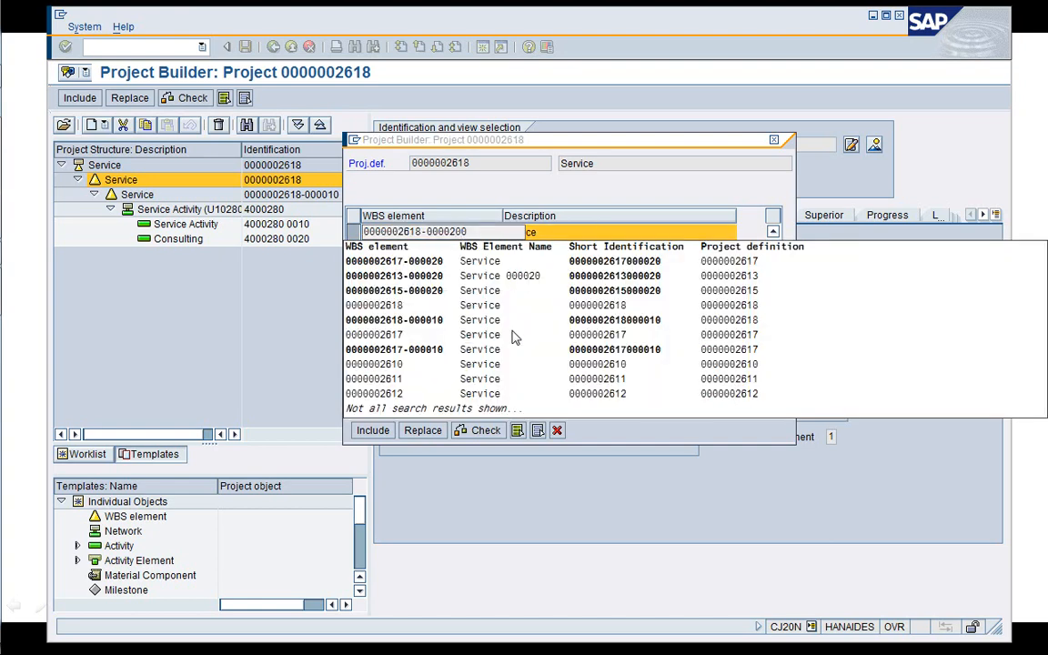
{"action": "key", "text": "Return"}
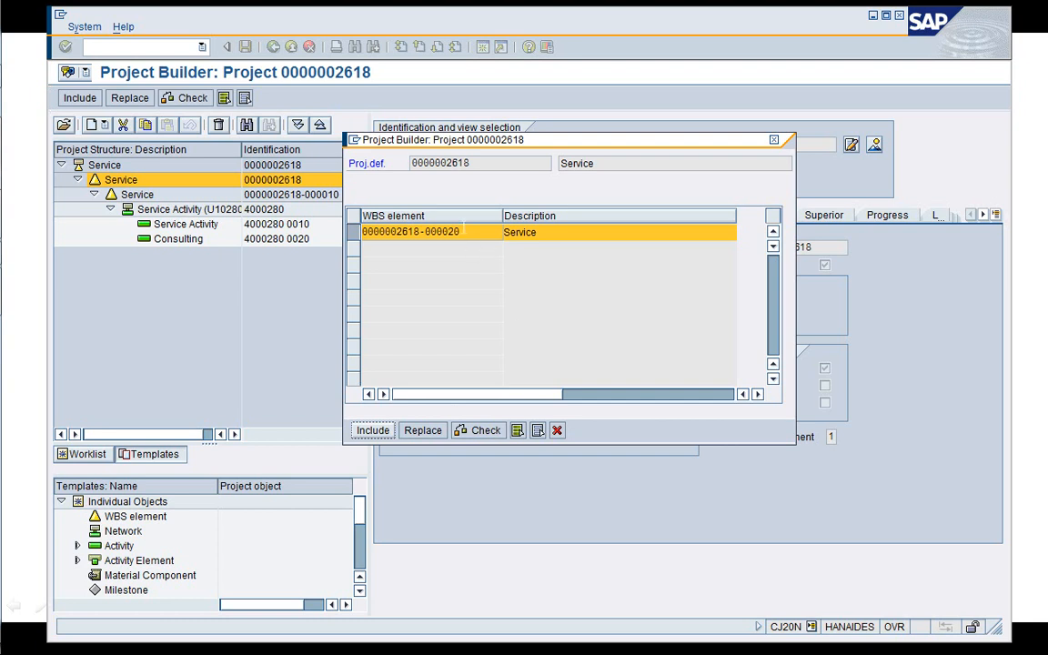
{"action": "left_click", "coordinate": [466, 230]}
{"action": "left_click", "coordinate": [563, 235]}
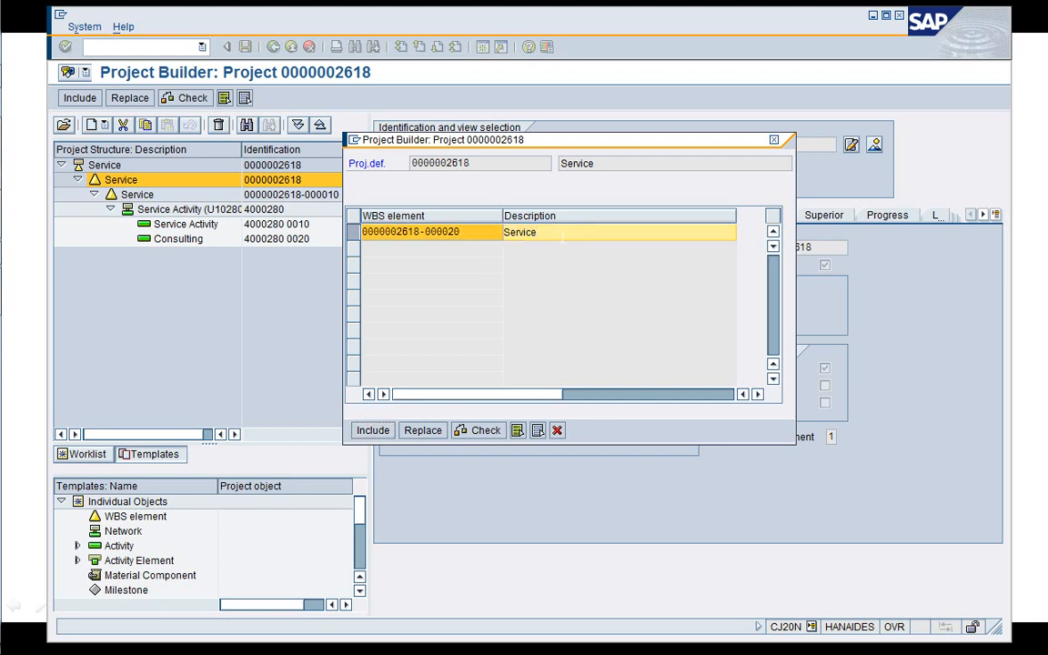
{"action": "left_click", "coordinate": [374, 430]}
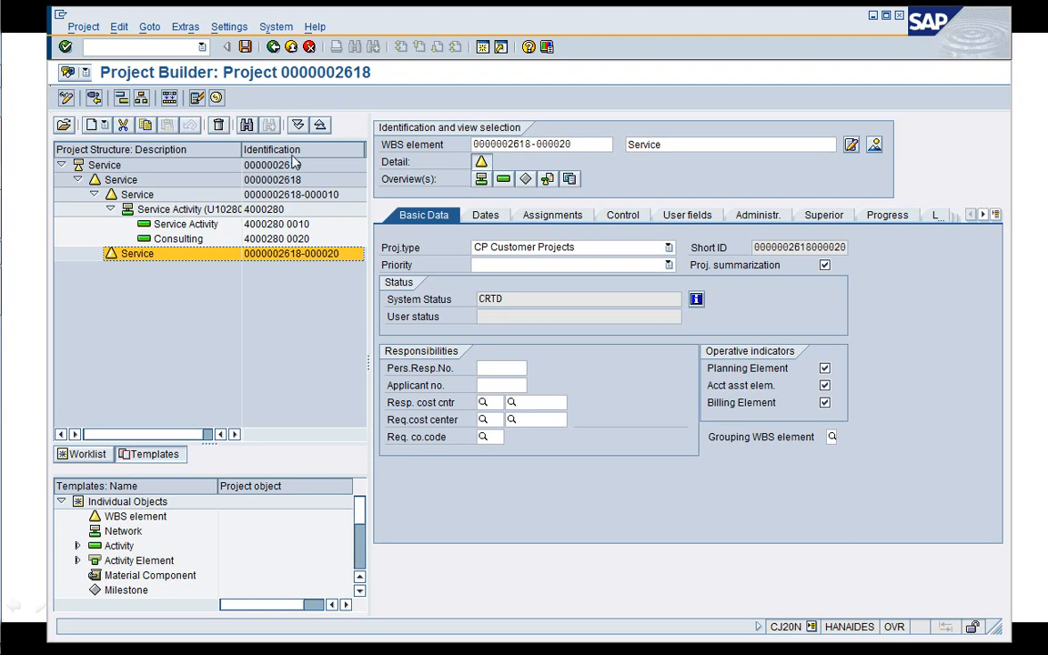
{"action": "left_click", "coordinate": [874, 145]}
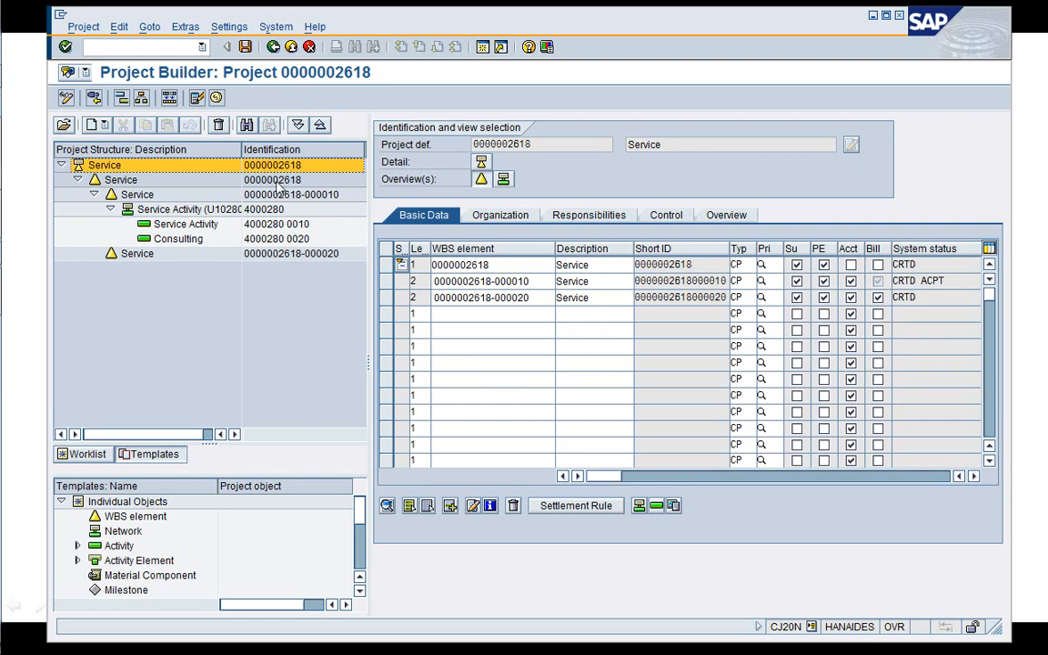
- Save the project changes and open the project's sales order for changing in transaction VA02
{"action": "left_click", "coordinate": [246, 48]}
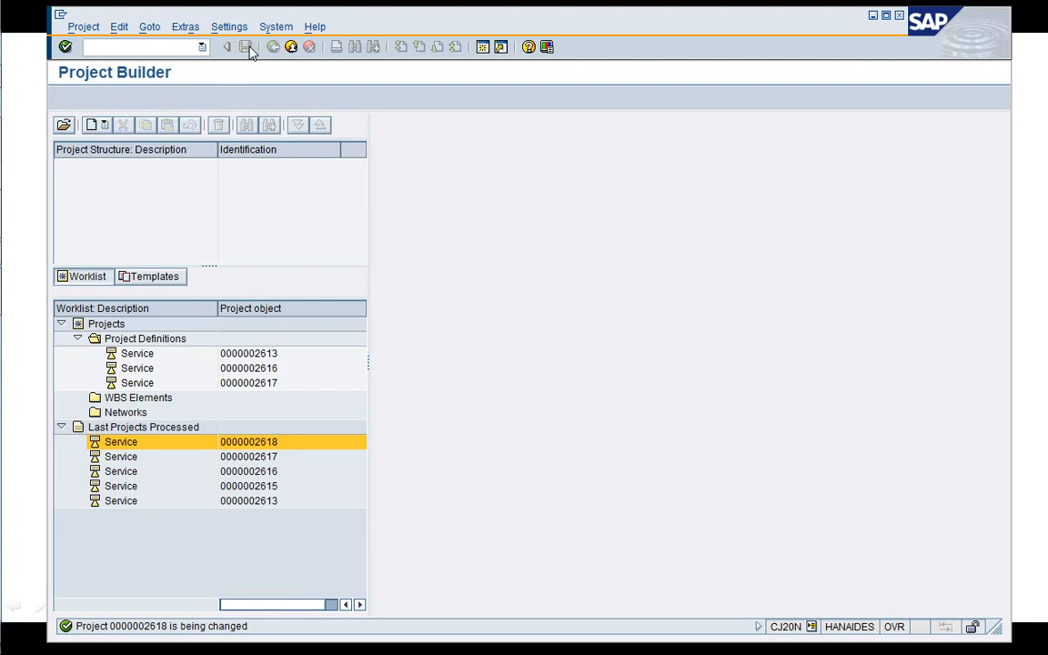
{"action": "type", "text": "/nva02"}
{"action": "key", "text": "Return"}
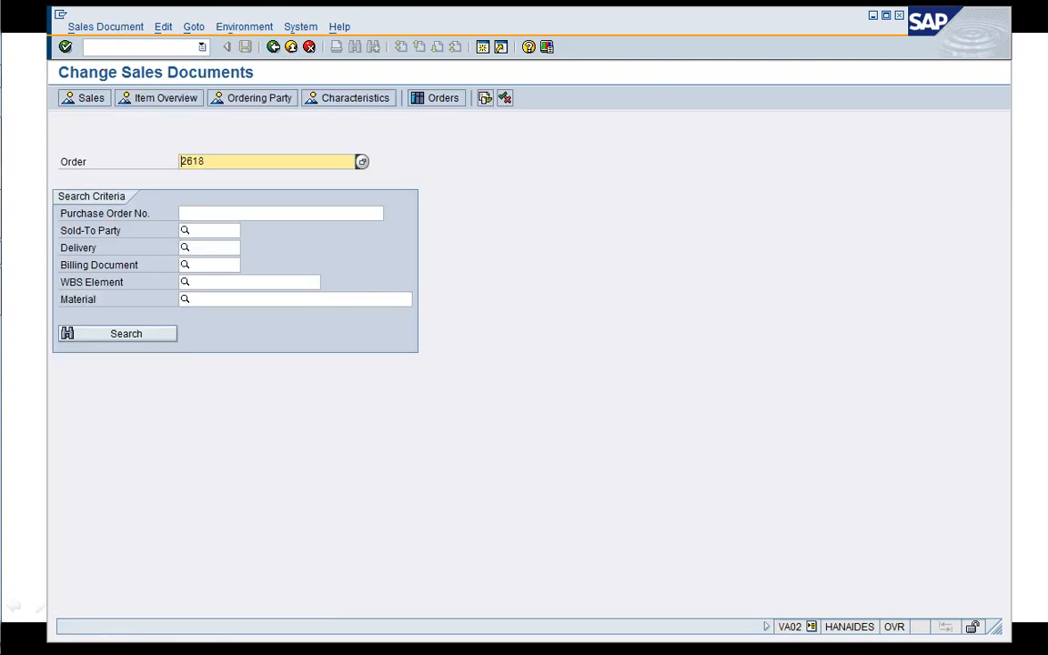
{"action": "key", "text": "Return"}
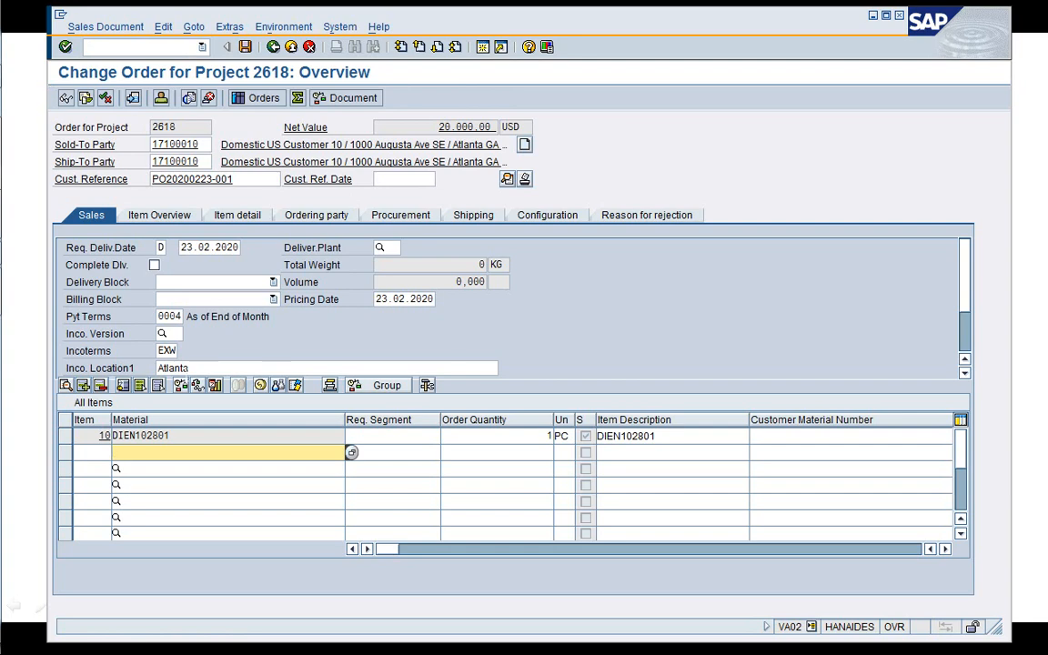
- Add a second order item for material DIEN102801 with an order quantity of 1
{"action": "left_click", "coordinate": [181, 435]}
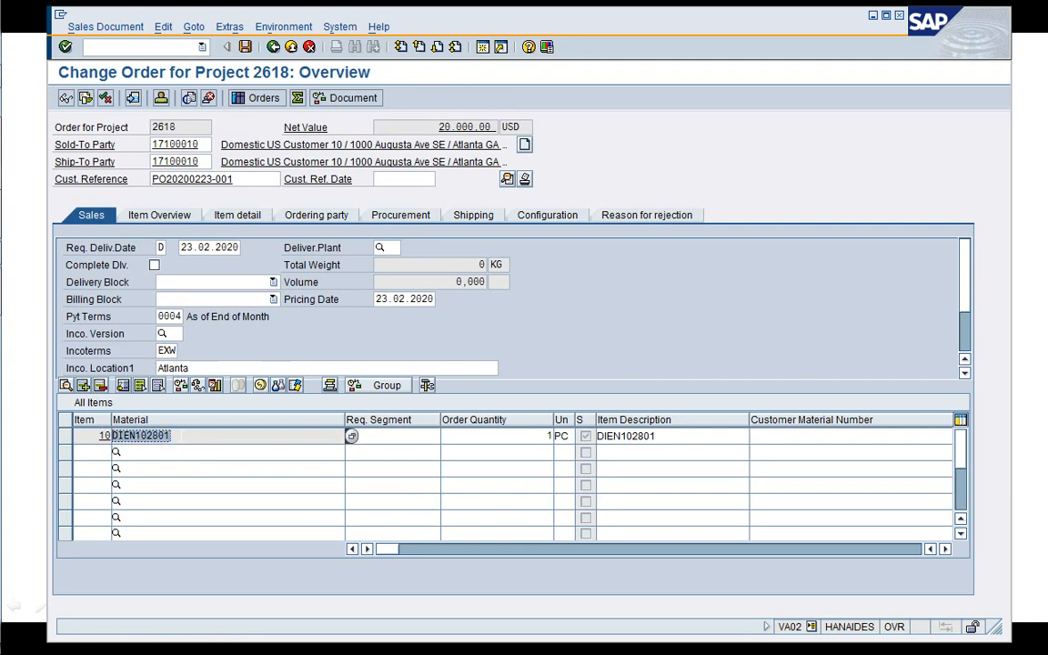
{"action": "left_click", "coordinate": [188, 453]}
{"action": "type", "text": "DIEN102801"}
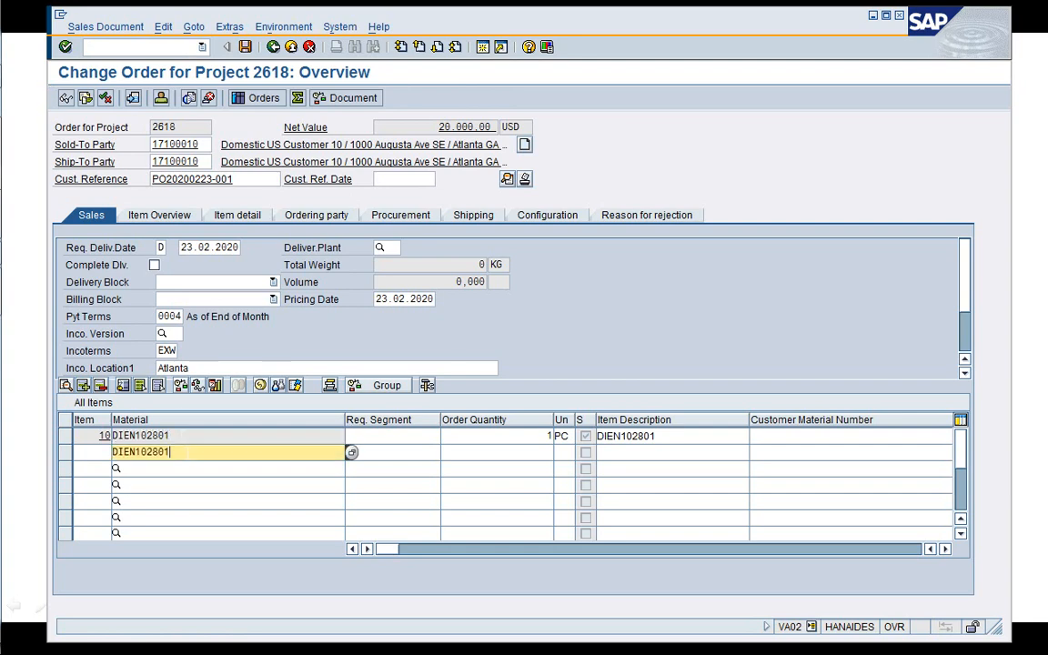
{"action": "left_click", "coordinate": [511, 453]}
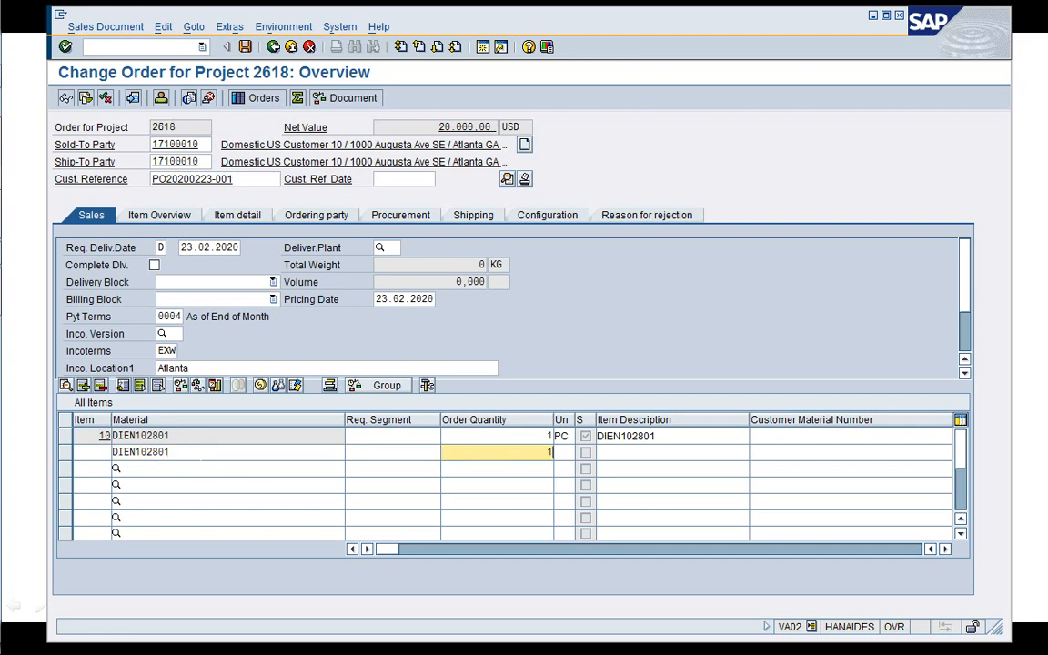
{"action": "key", "text": "Return"}
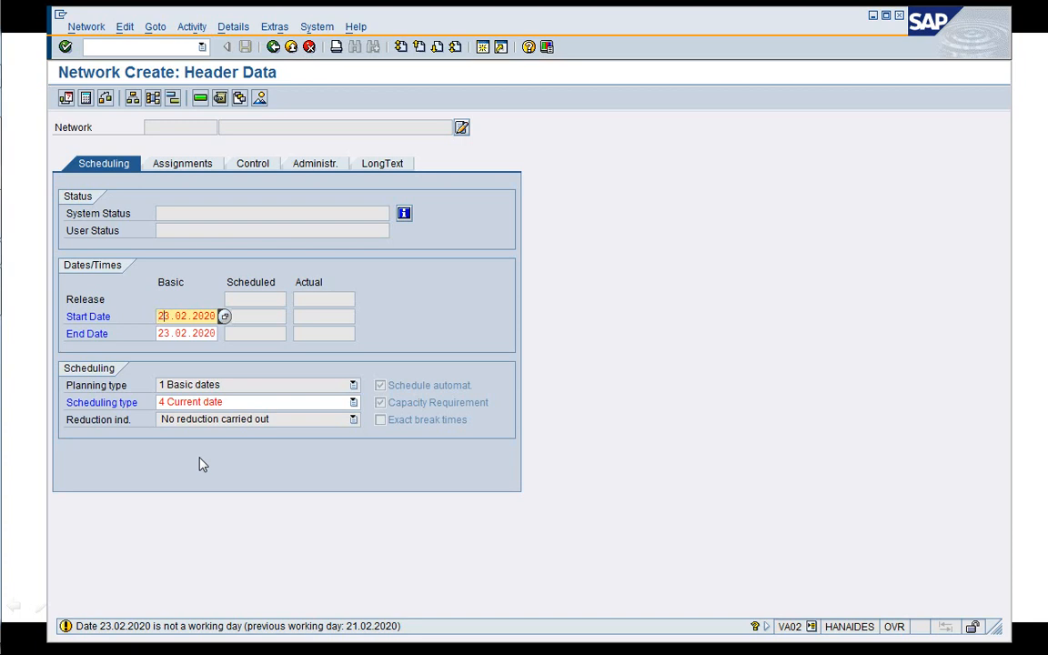
- Set the new network's basic start and end dates to 28.02.2020 and its scheduling type to 1 Forwards
{"action": "type", "text": "28"}
{"action": "key", "text": "Down"}
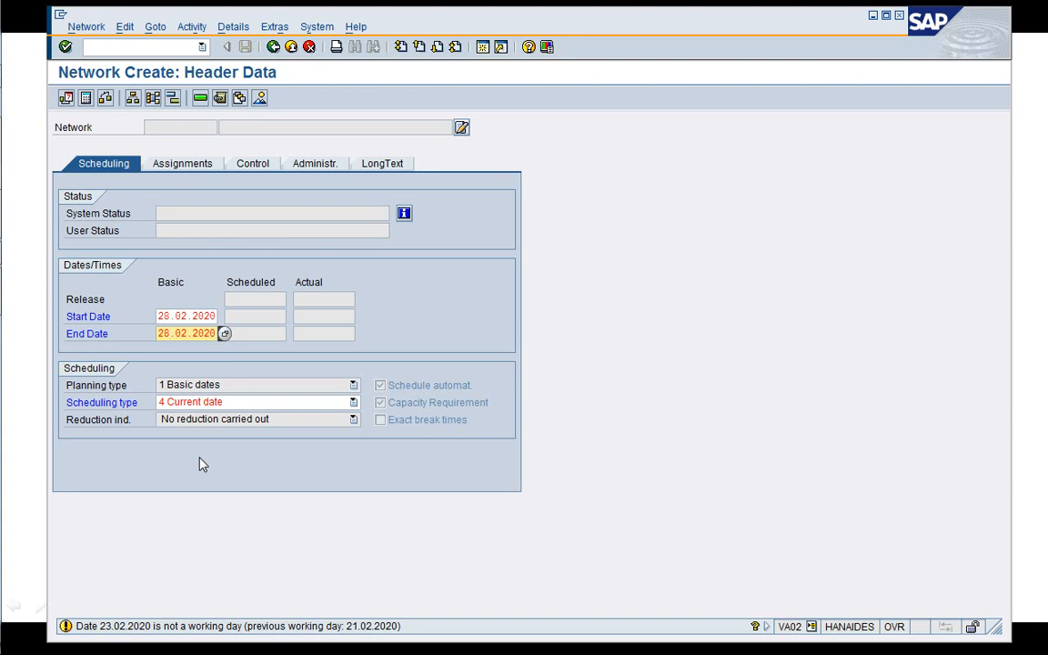
{"action": "left_click", "coordinate": [353, 402]}
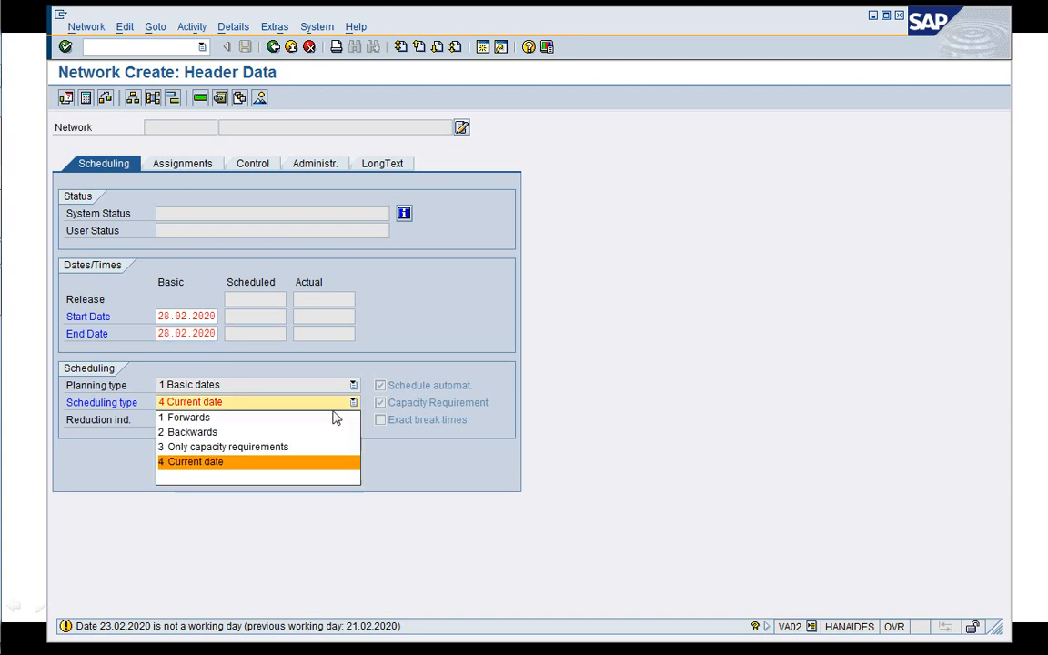
{"action": "left_click", "coordinate": [335, 417]}
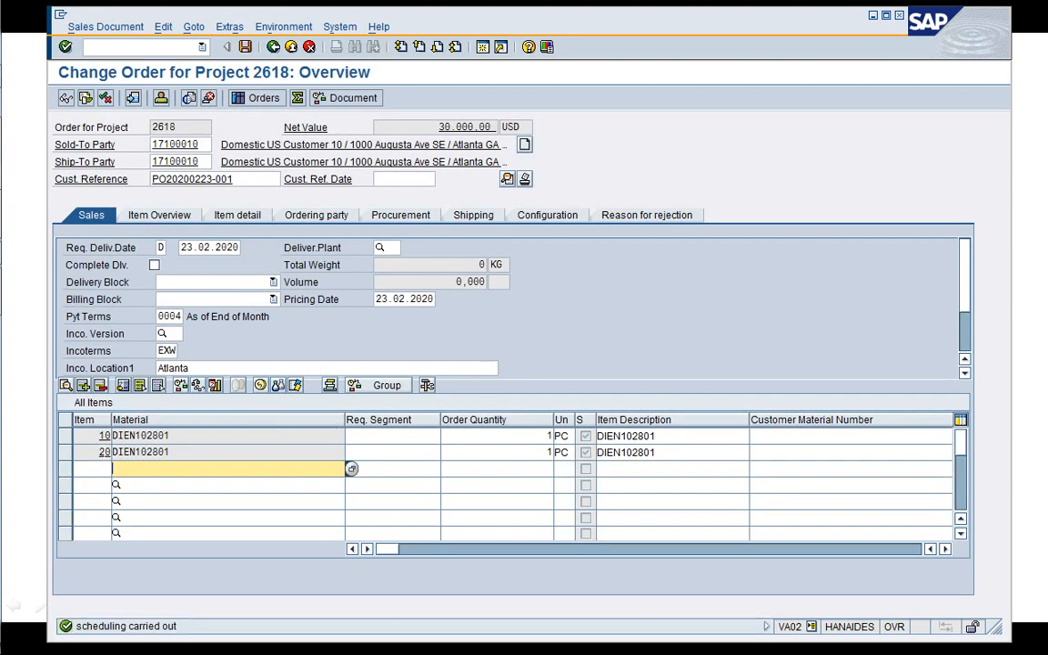
- Review item 20's schedule lines and its network header data, and return to the order overview
{"action": "double_click", "coordinate": [103, 453]}
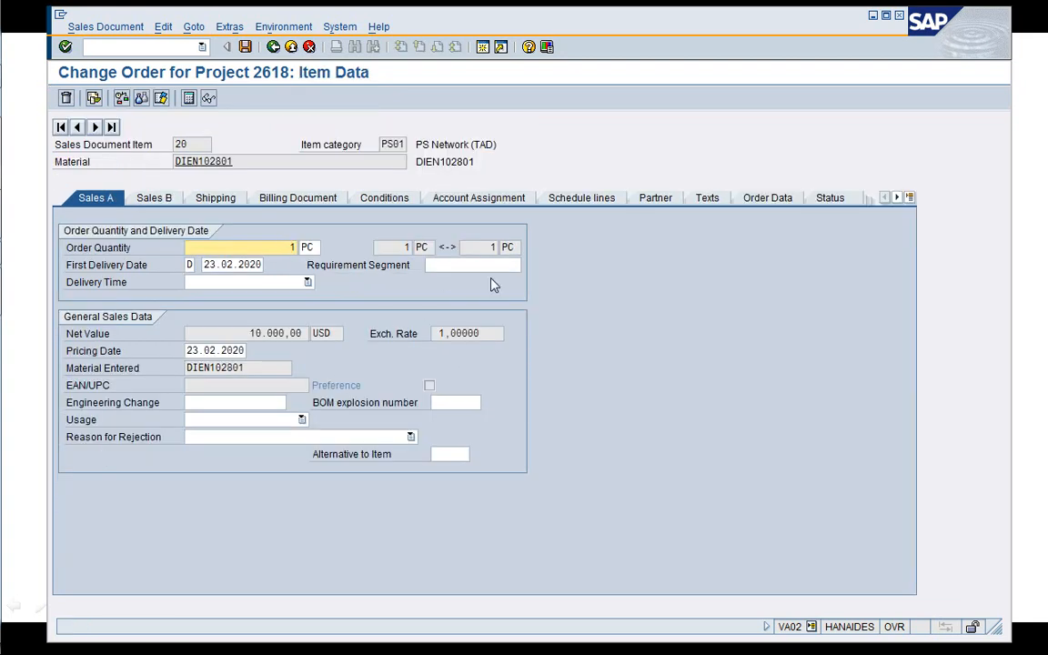
{"action": "left_click", "coordinate": [582, 199]}
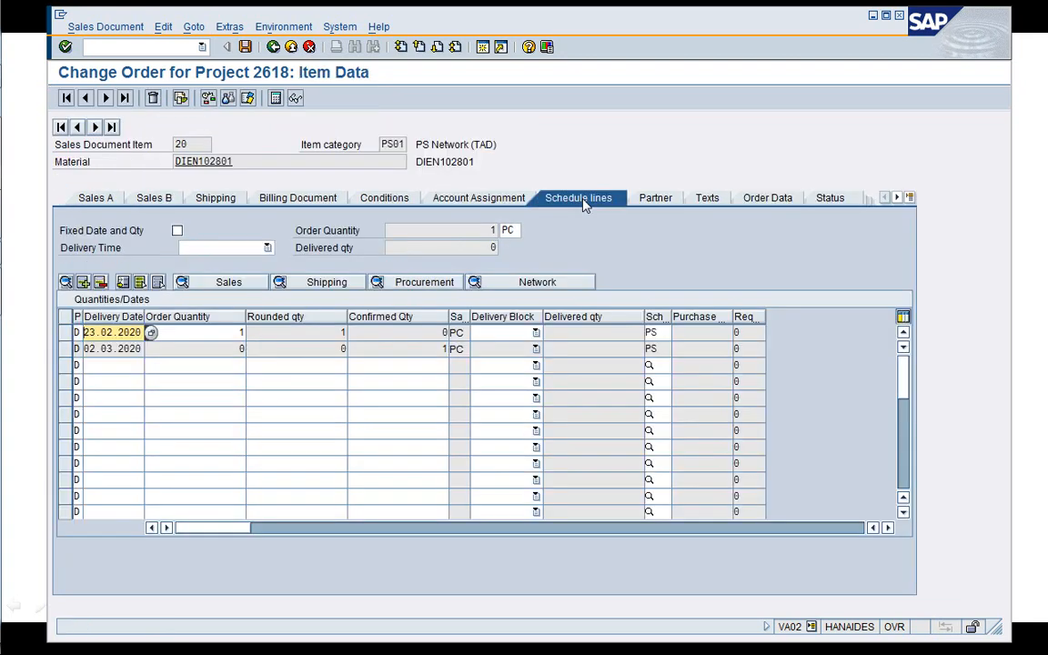
{"action": "left_click", "coordinate": [537, 282]}
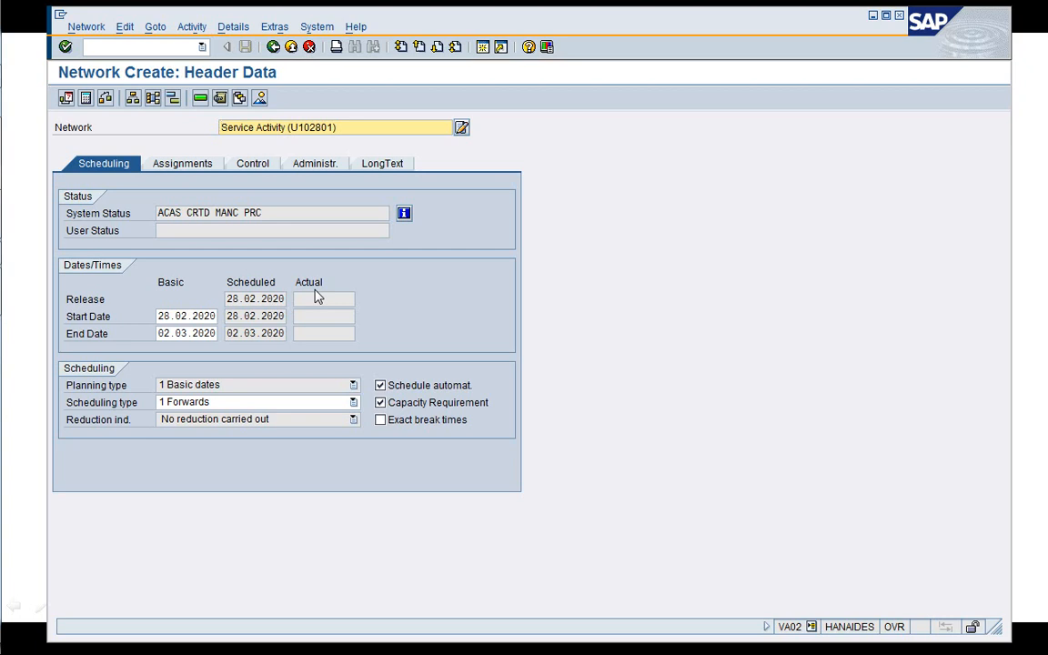
{"action": "left_click", "coordinate": [274, 48]}
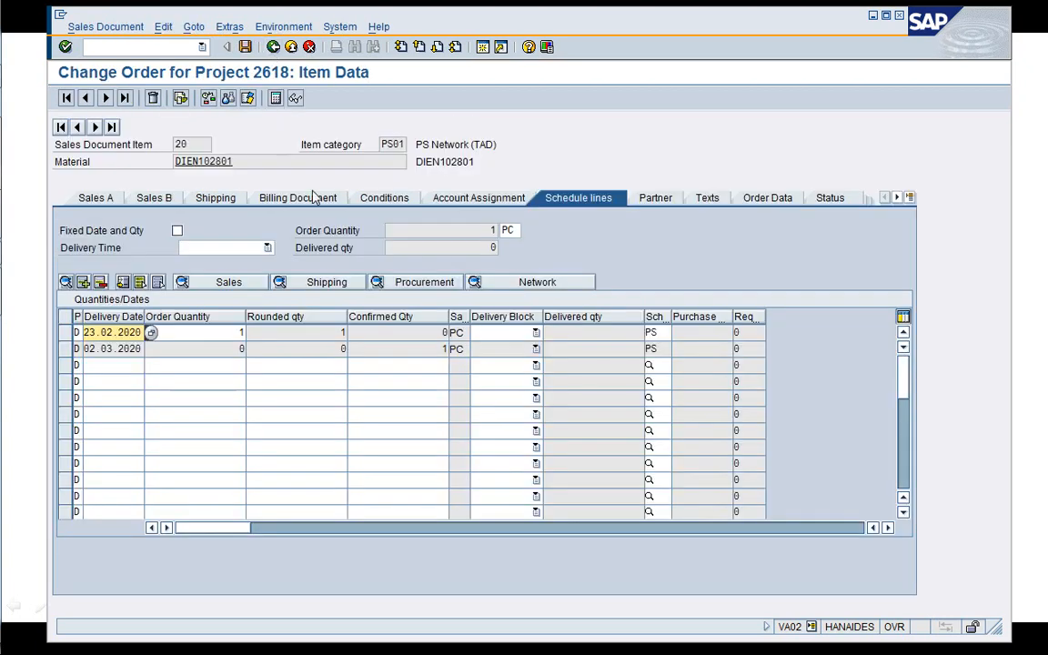
{"action": "left_click", "coordinate": [274, 49]}
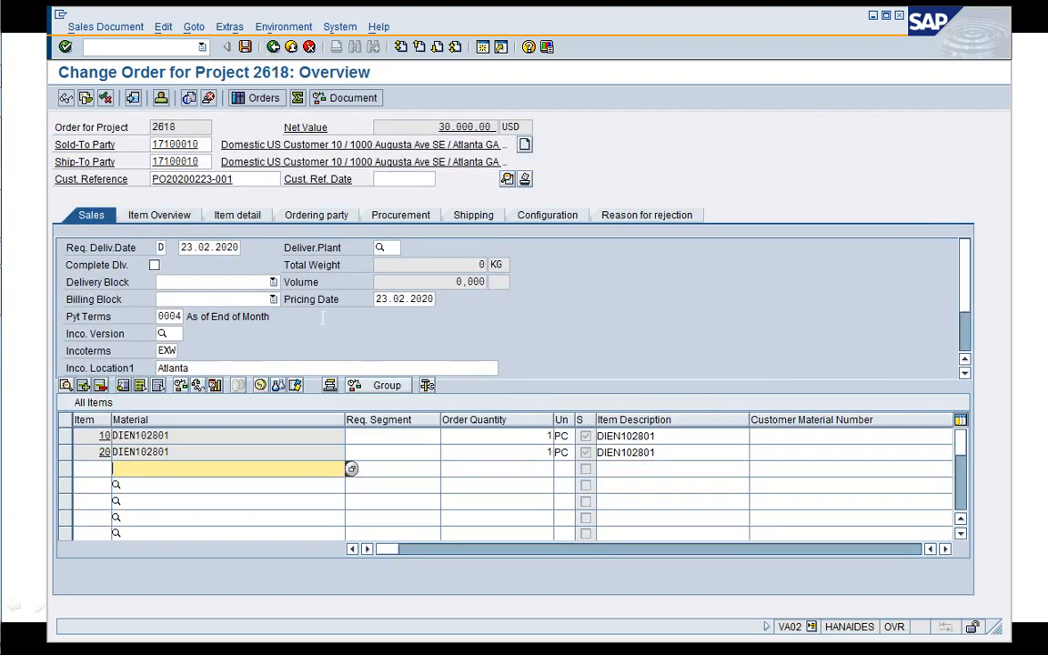
- Check the order's incompletion log and save the order to reach the WBS assignment for item 20
{"action": "left_click", "coordinate": [164, 28]}
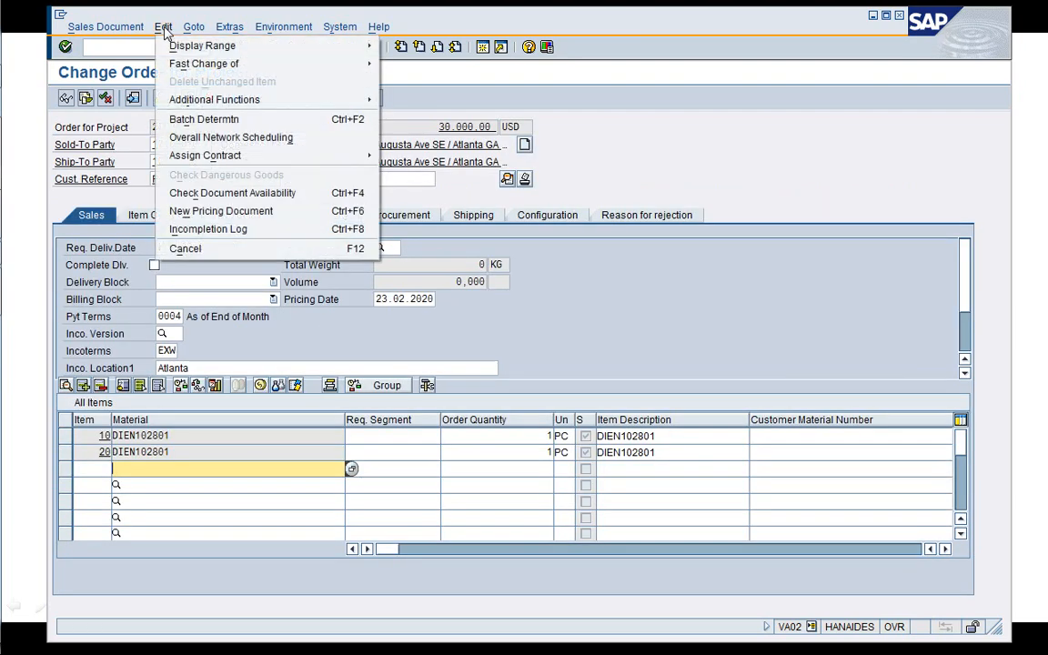
{"action": "left_click", "coordinate": [201, 228]}
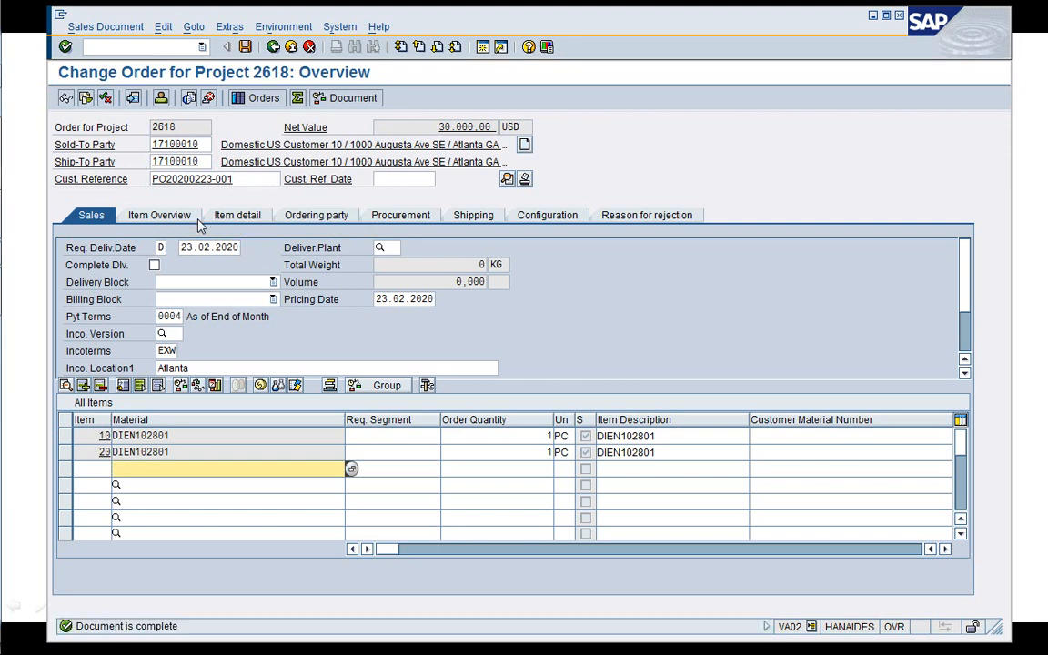
{"action": "left_click", "coordinate": [246, 47]}
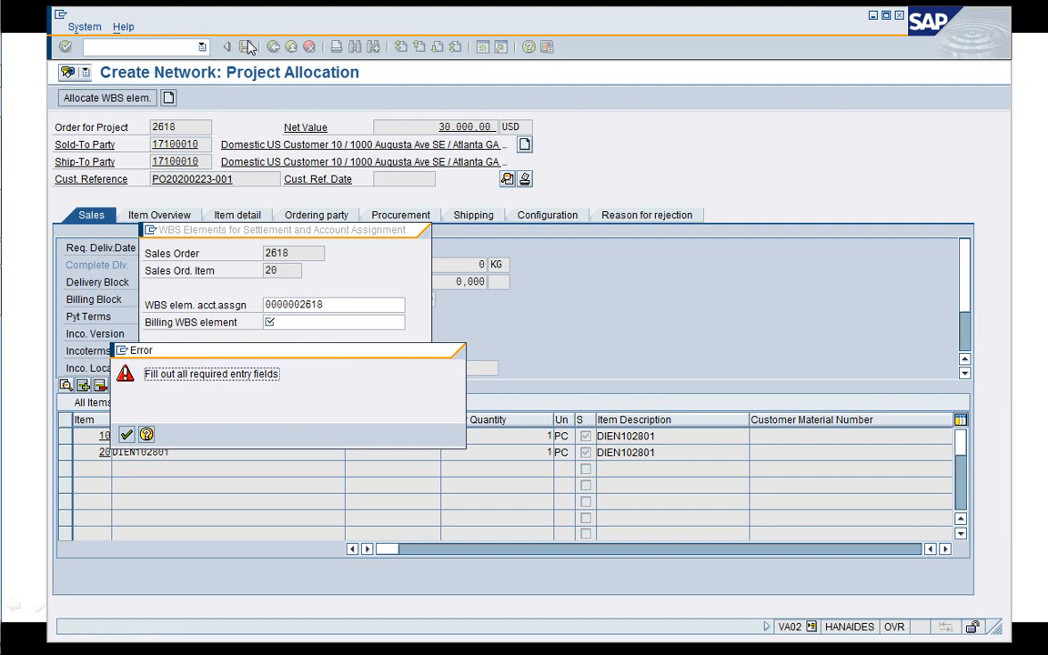
{"action": "left_click", "coordinate": [126, 435]}
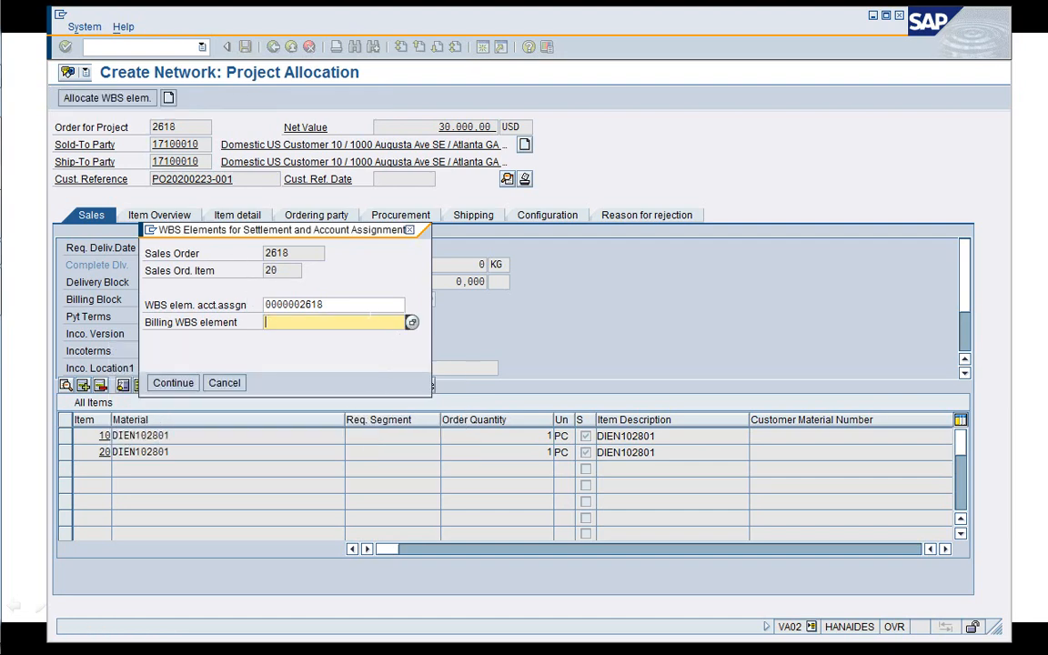
{"action": "left_click", "coordinate": [359, 307]}
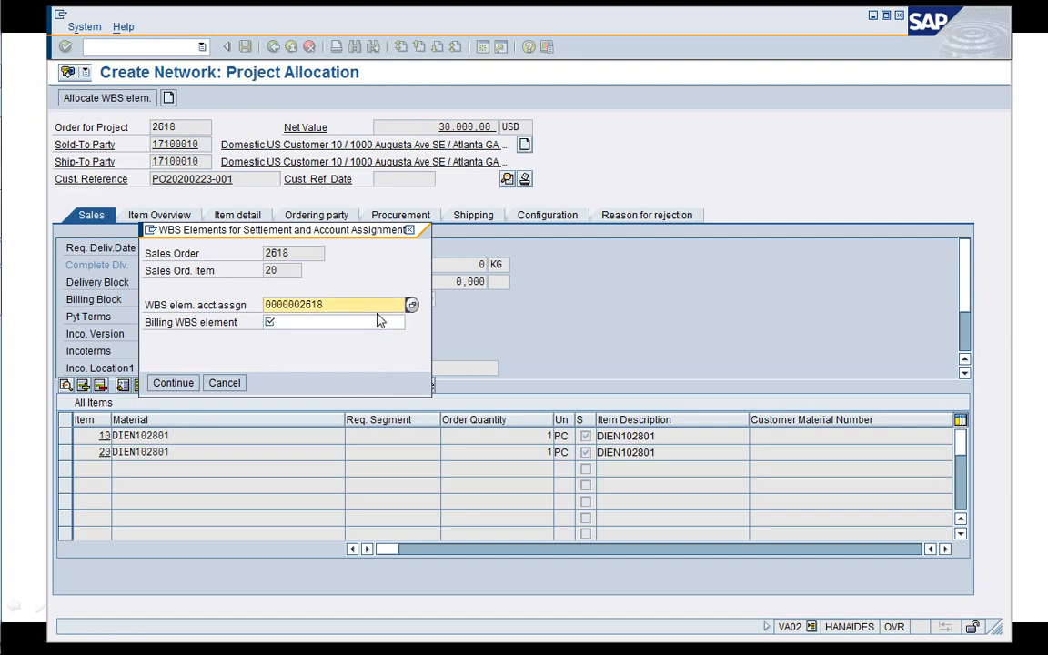
{"action": "left_click", "coordinate": [412, 305]}
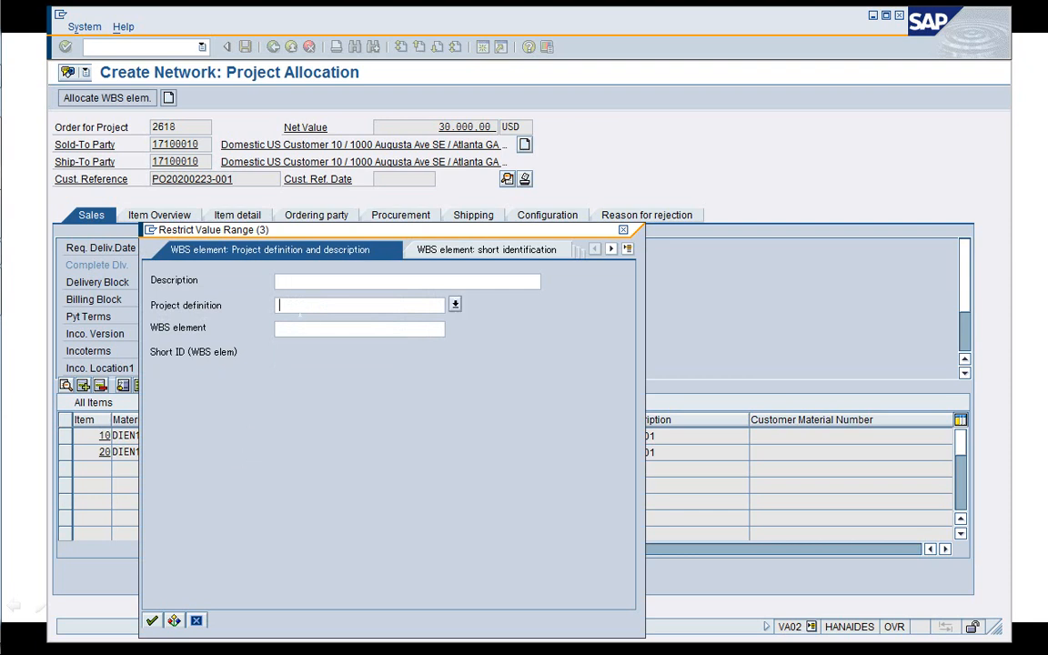
{"action": "left_click", "coordinate": [152, 620]}
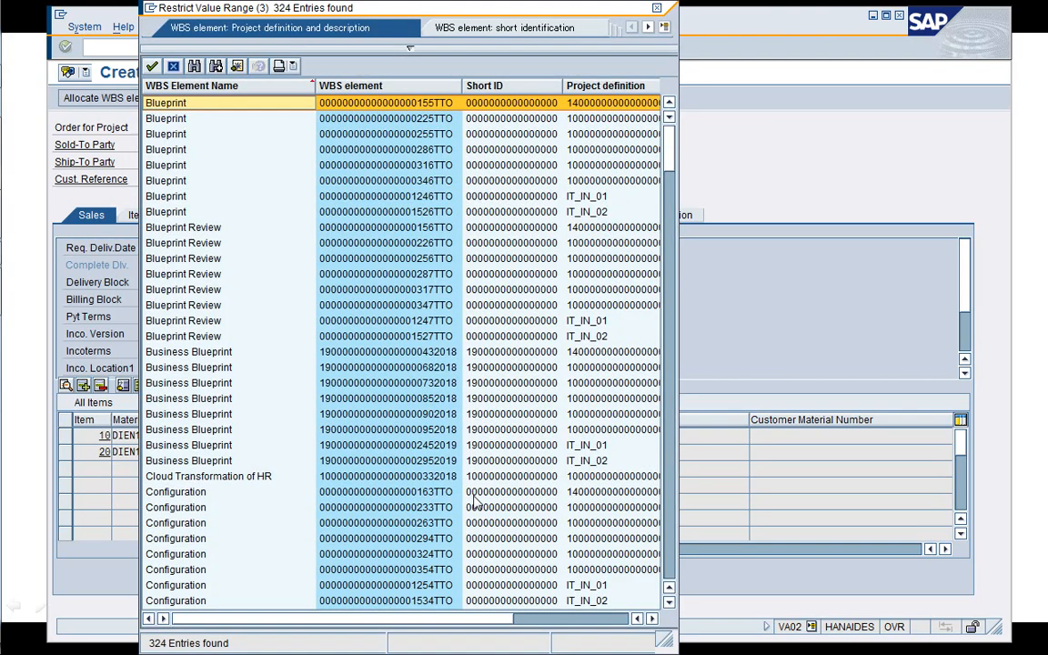
{"action": "left_click", "coordinate": [669, 569]}
{"action": "left_click", "coordinate": [670, 569]}
{"action": "left_click", "coordinate": [670, 569]}
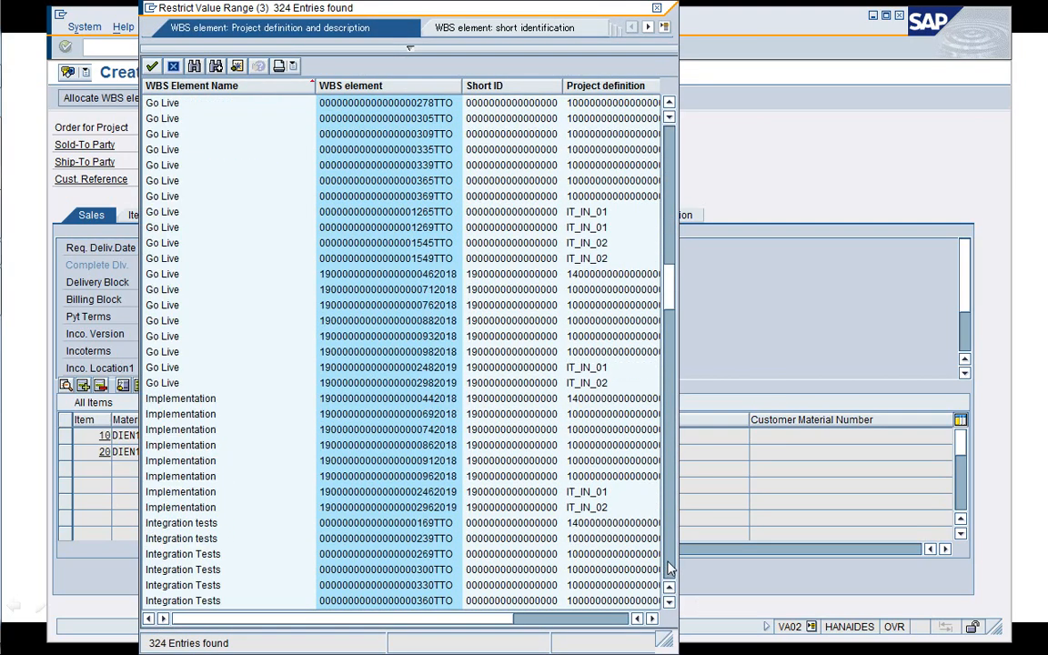
{"action": "left_click", "coordinate": [670, 569]}
{"action": "left_click", "coordinate": [669, 569]}
{"action": "left_click", "coordinate": [670, 569]}
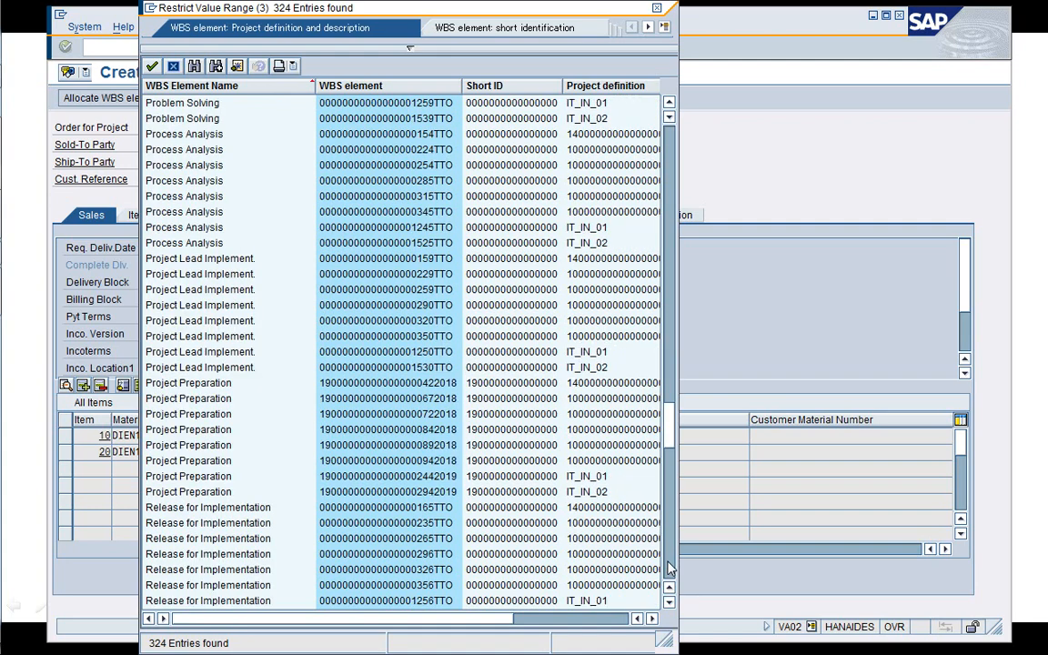
{"action": "left_click", "coordinate": [670, 569]}
{"action": "left_click", "coordinate": [670, 569]}
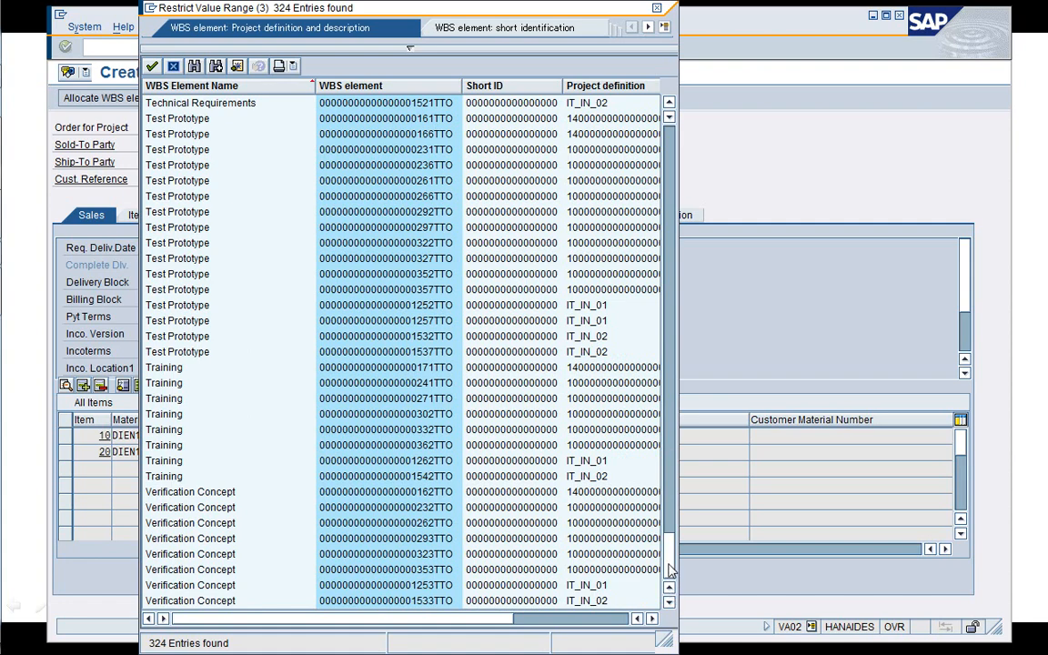
{"action": "left_click", "coordinate": [670, 171]}
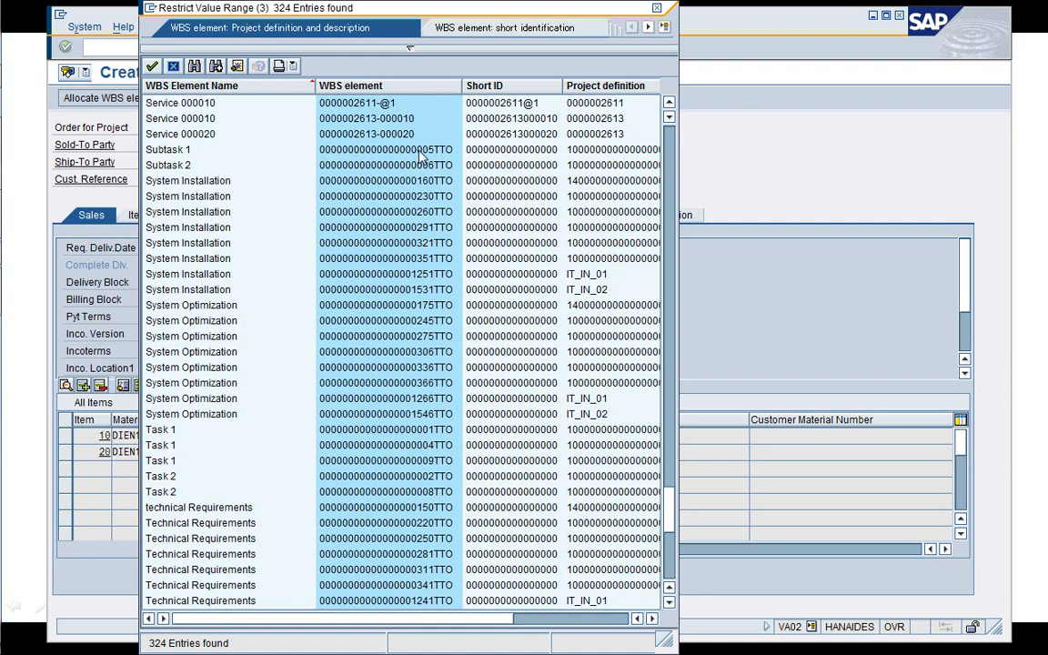
{"action": "left_click", "coordinate": [668, 156]}
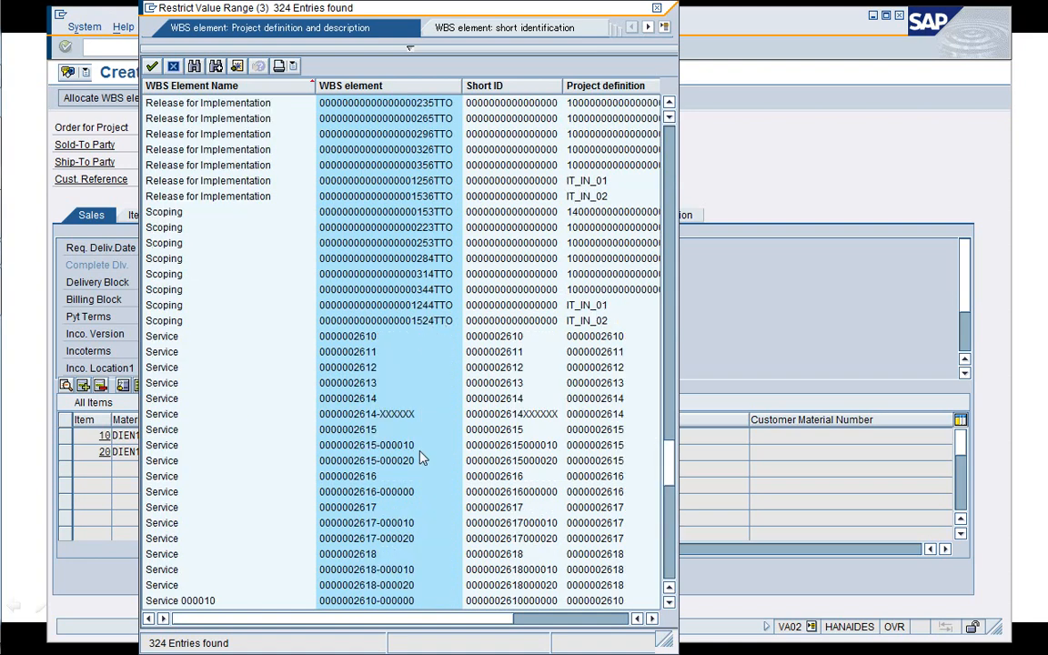
{"action": "left_click", "coordinate": [401, 571]}
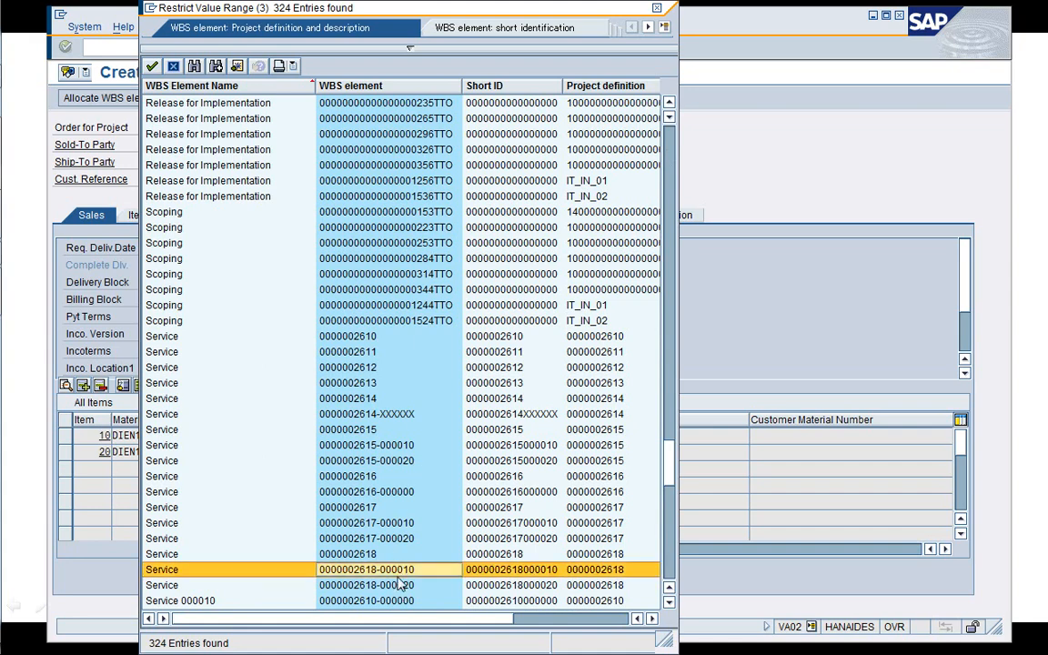
{"action": "left_click", "coordinate": [395, 557]}
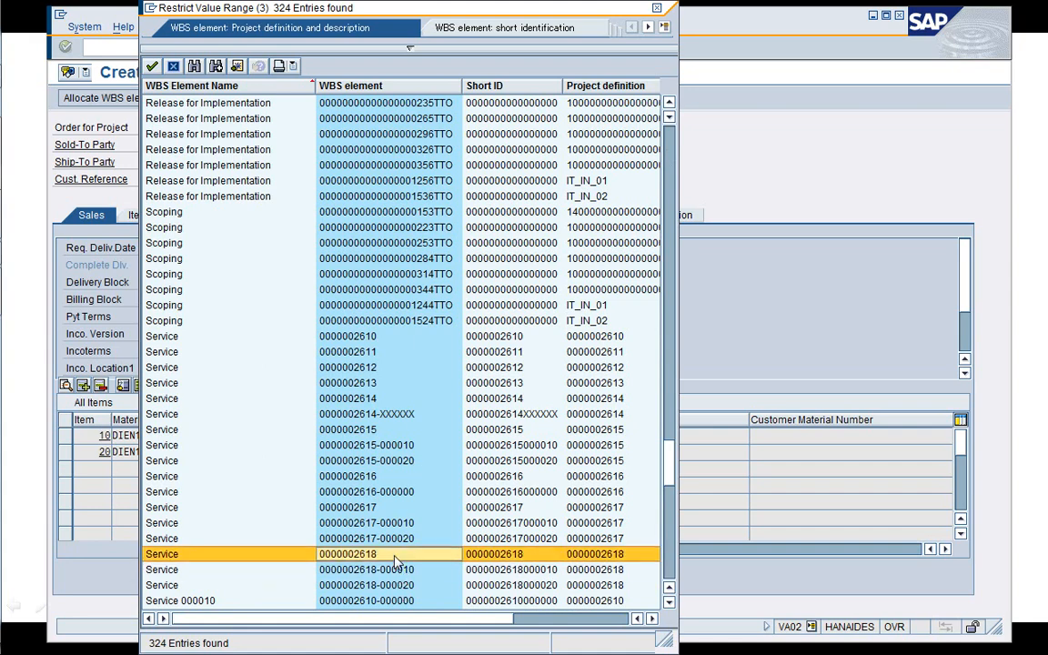
{"action": "double_click", "coordinate": [395, 555]}
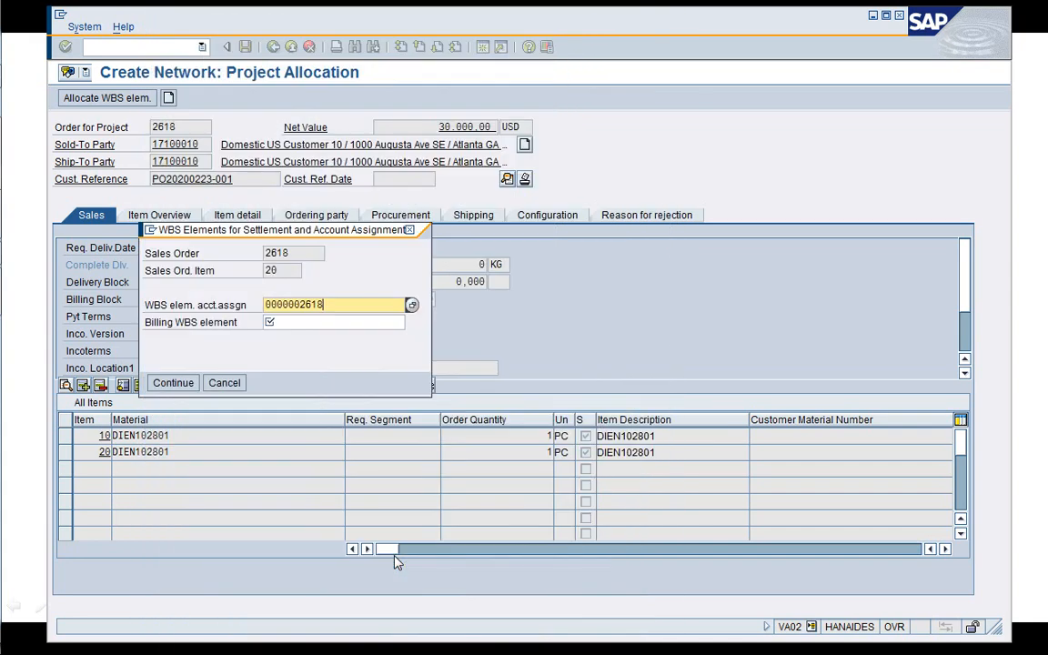
{"action": "left_click", "coordinate": [411, 307]}
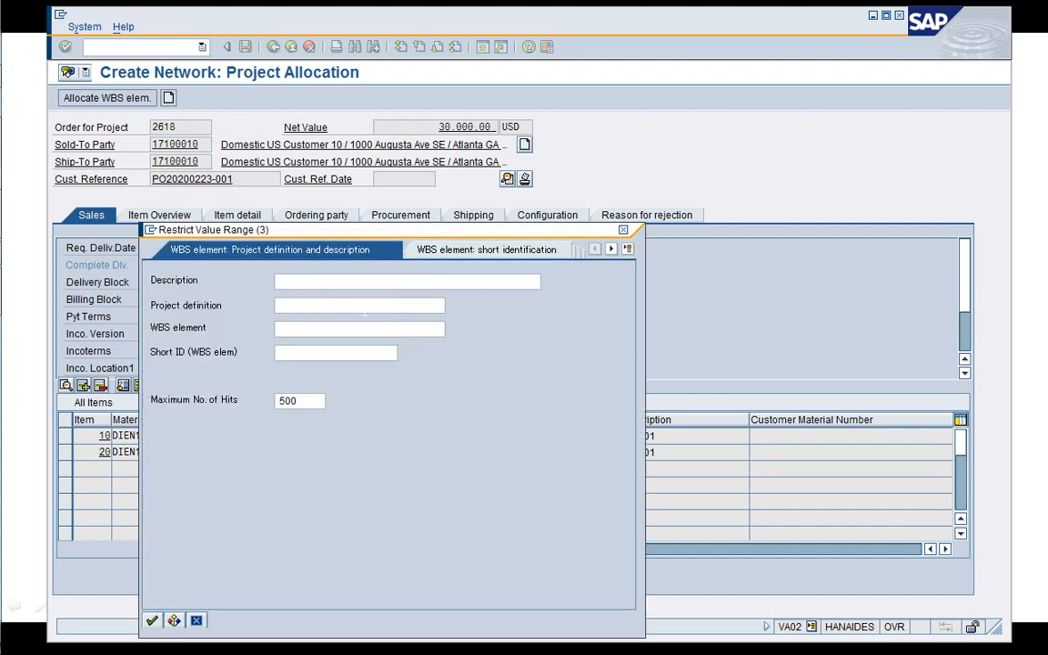
{"action": "key", "text": "ctrl+v"}
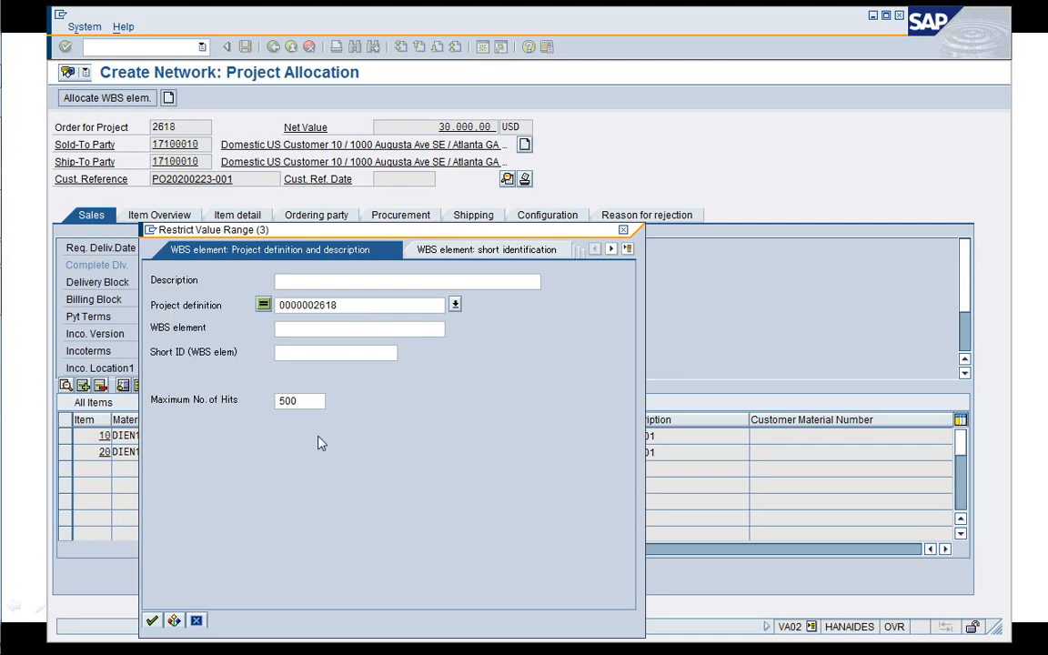
{"action": "left_click", "coordinate": [153, 621]}
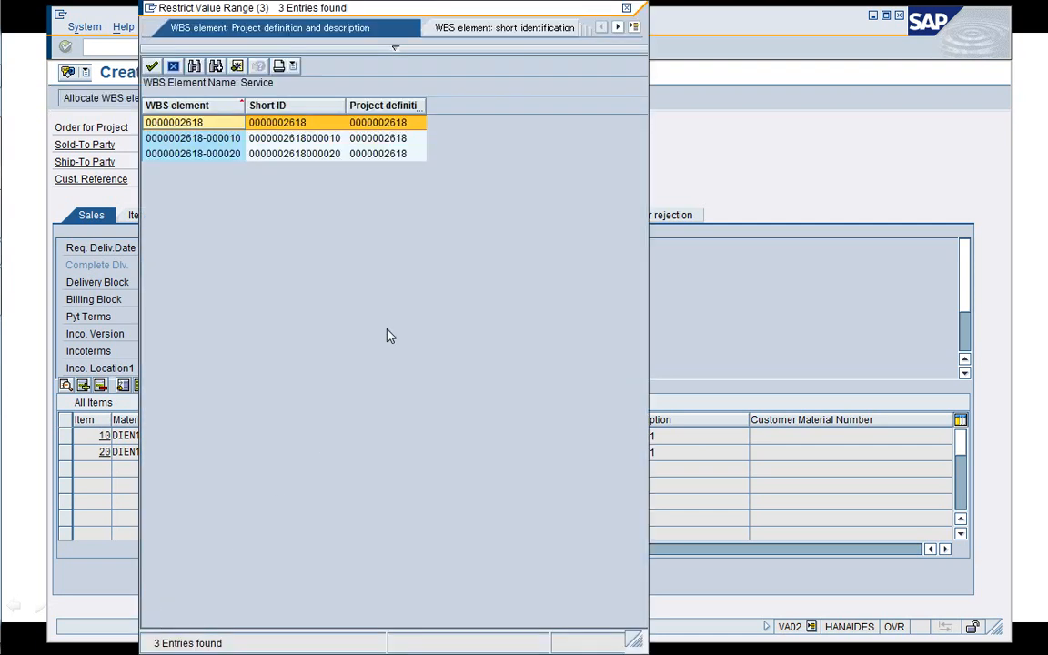
{"action": "double_click", "coordinate": [232, 155]}
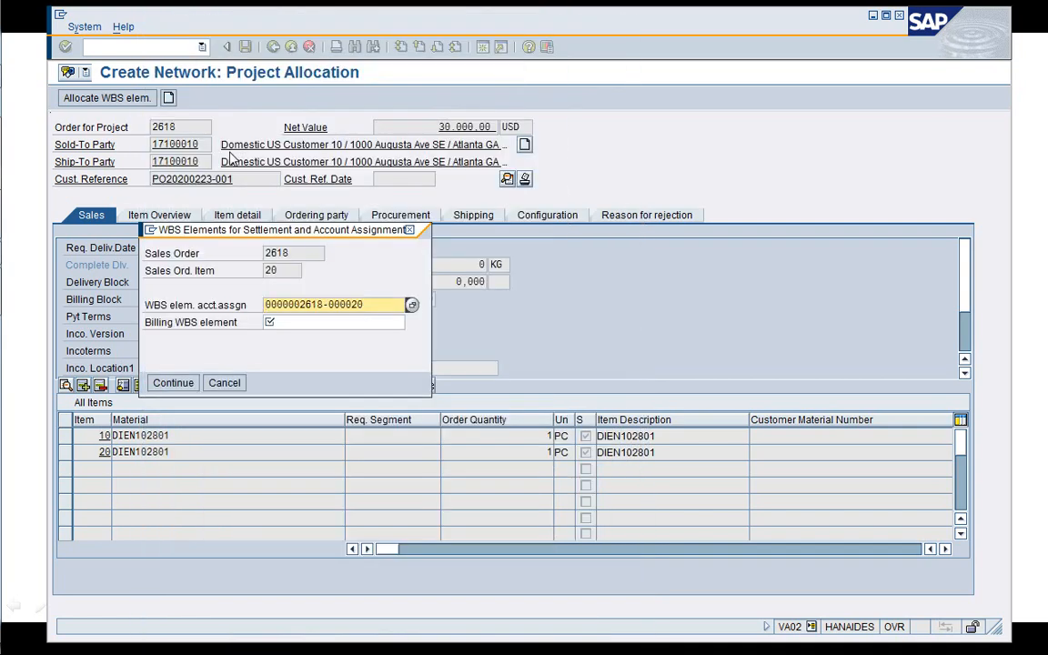
{"action": "key", "text": "ctrl+a"}
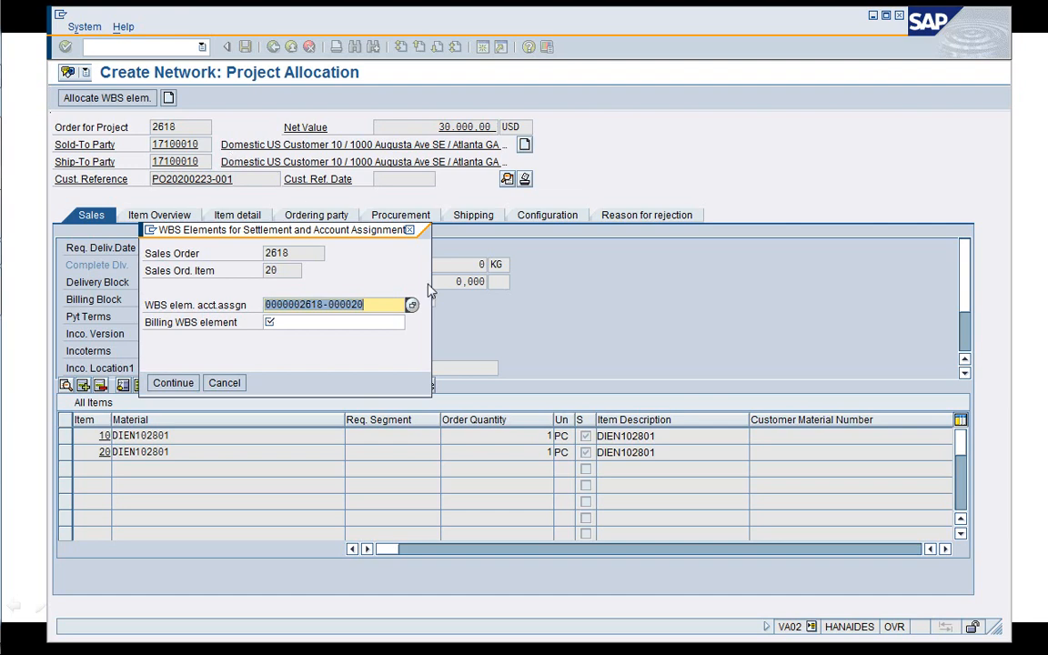
{"action": "left_click", "coordinate": [409, 323]}
{"action": "left_click", "coordinate": [412, 323]}
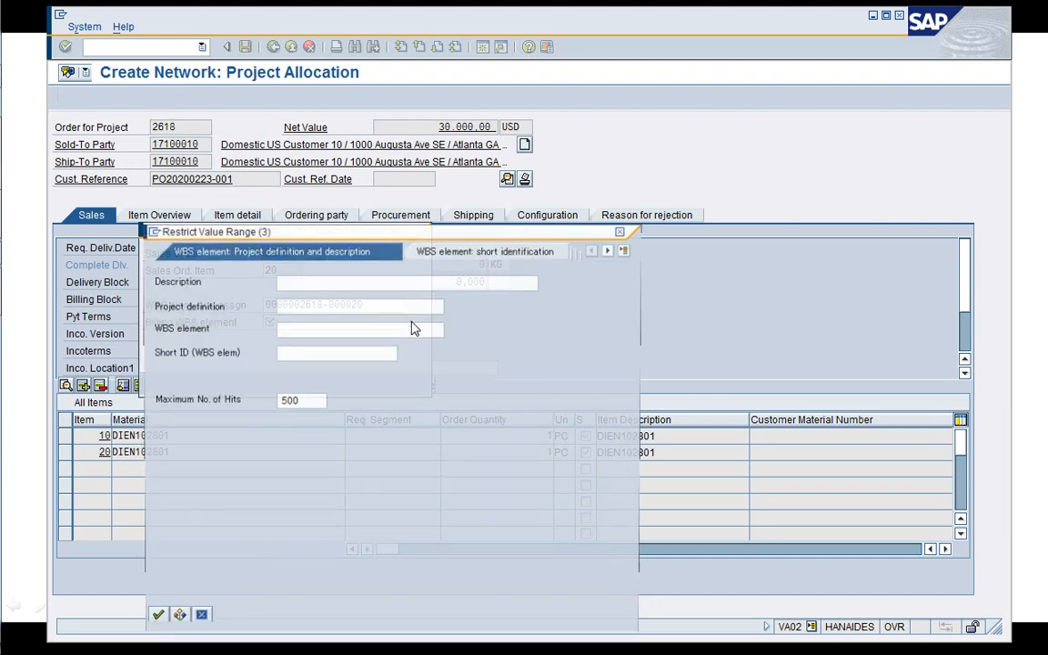
{"action": "key", "text": "ctrl+v"}
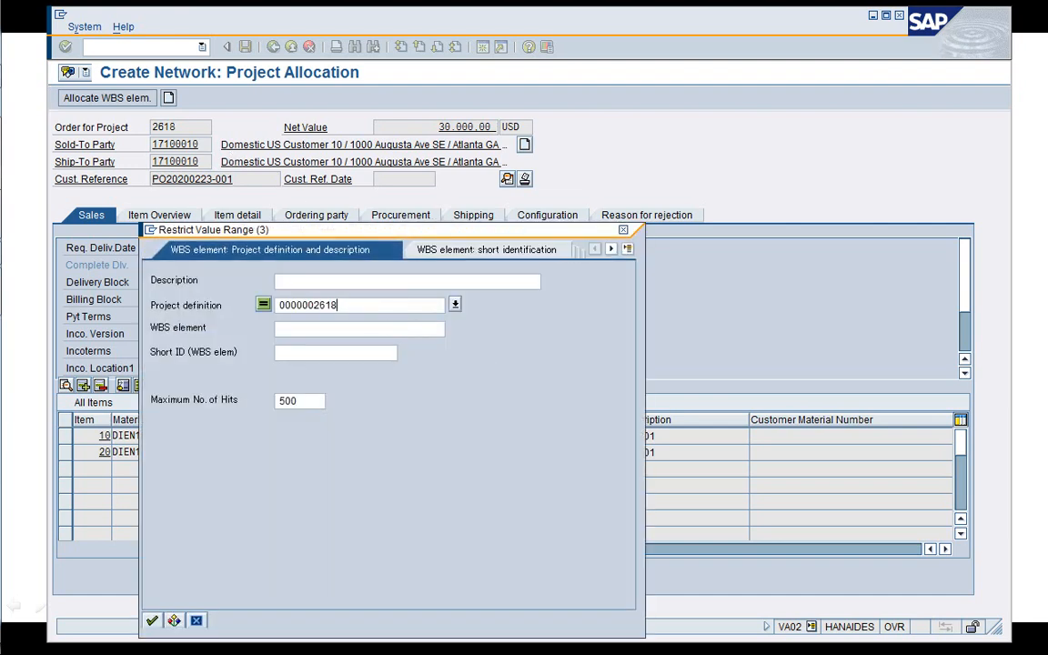
{"action": "key", "text": "Return"}
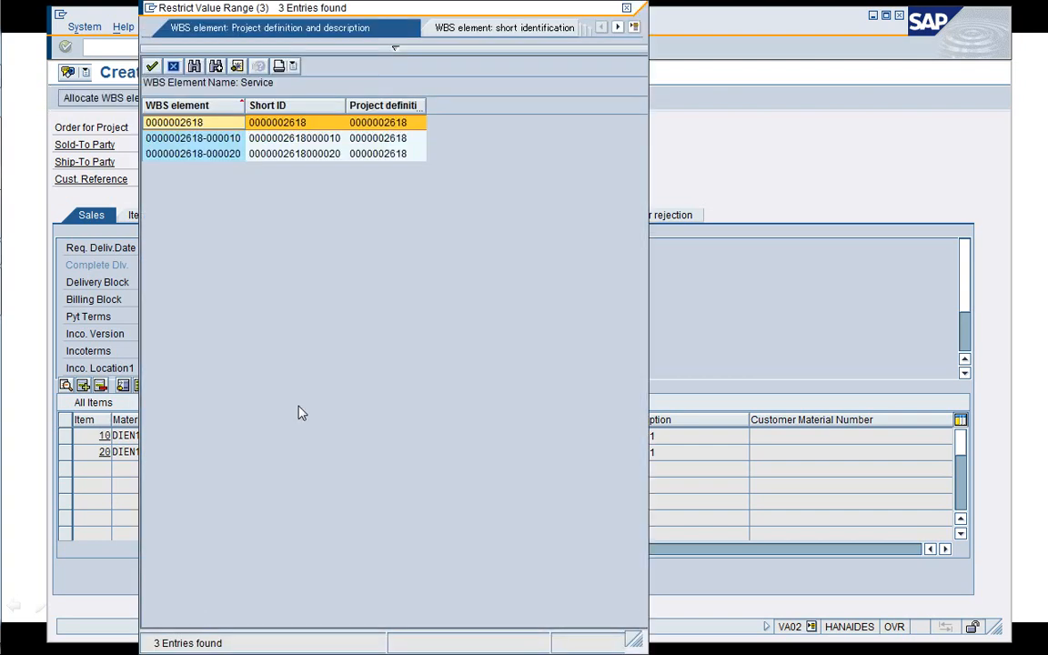
{"action": "double_click", "coordinate": [219, 153]}
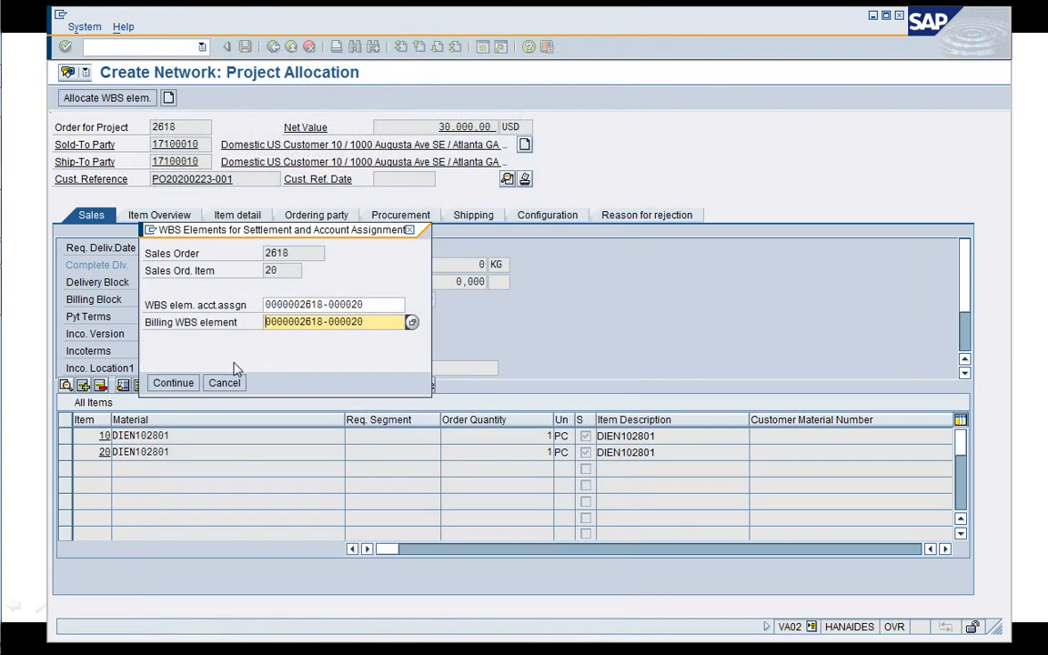
{"action": "left_click", "coordinate": [182, 385]}
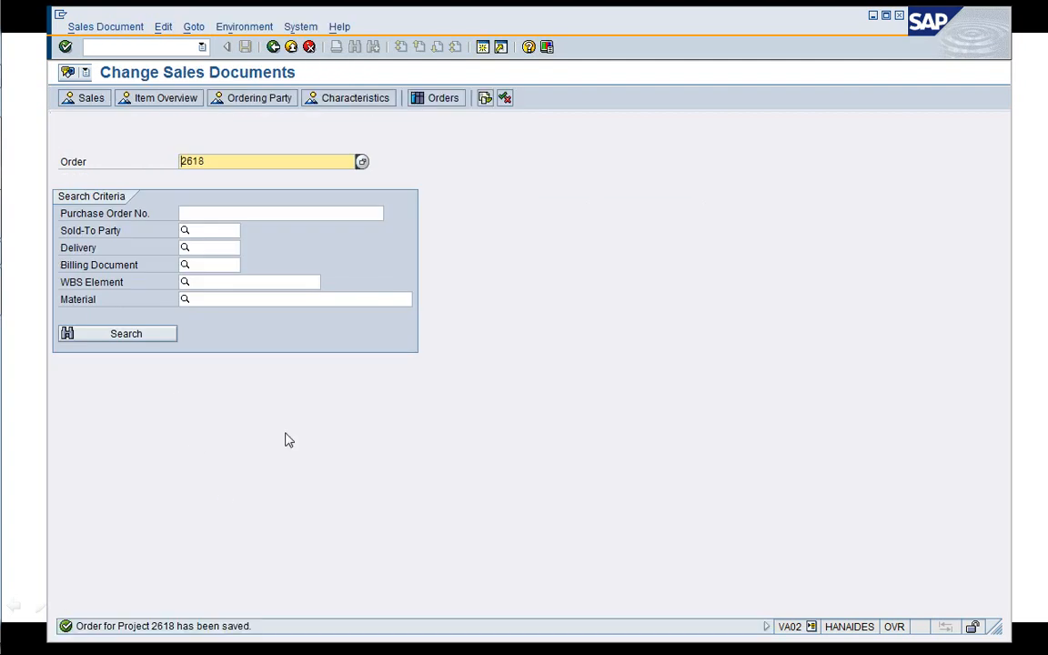
{"action": "left_click", "coordinate": [118, 47]}
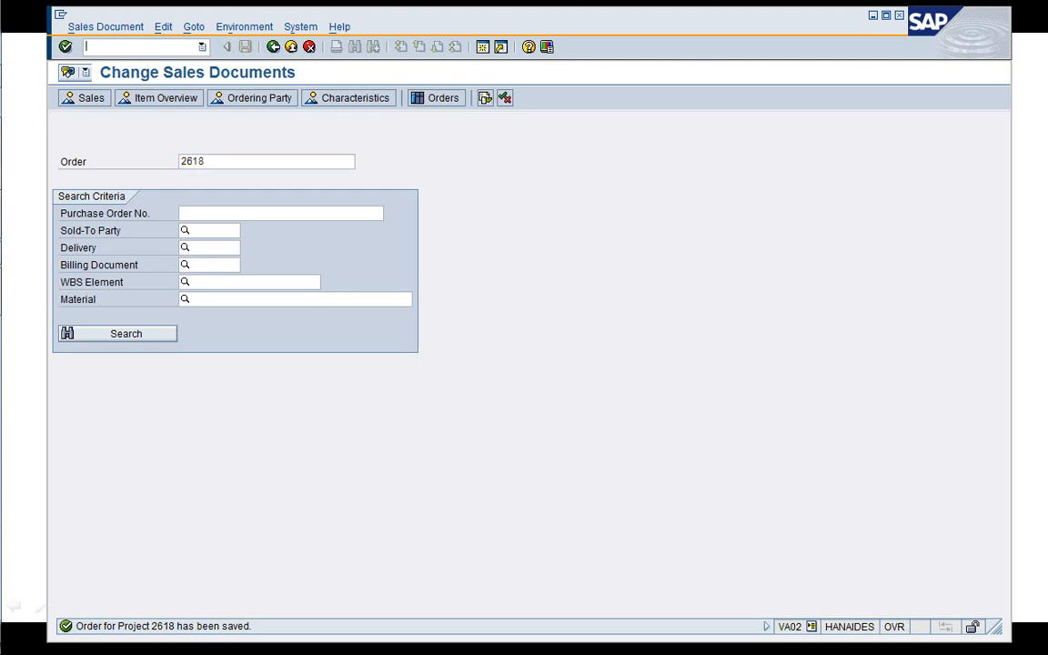
{"action": "type", "text": "/nCJ20N"}
{"action": "key", "text": "Return"}
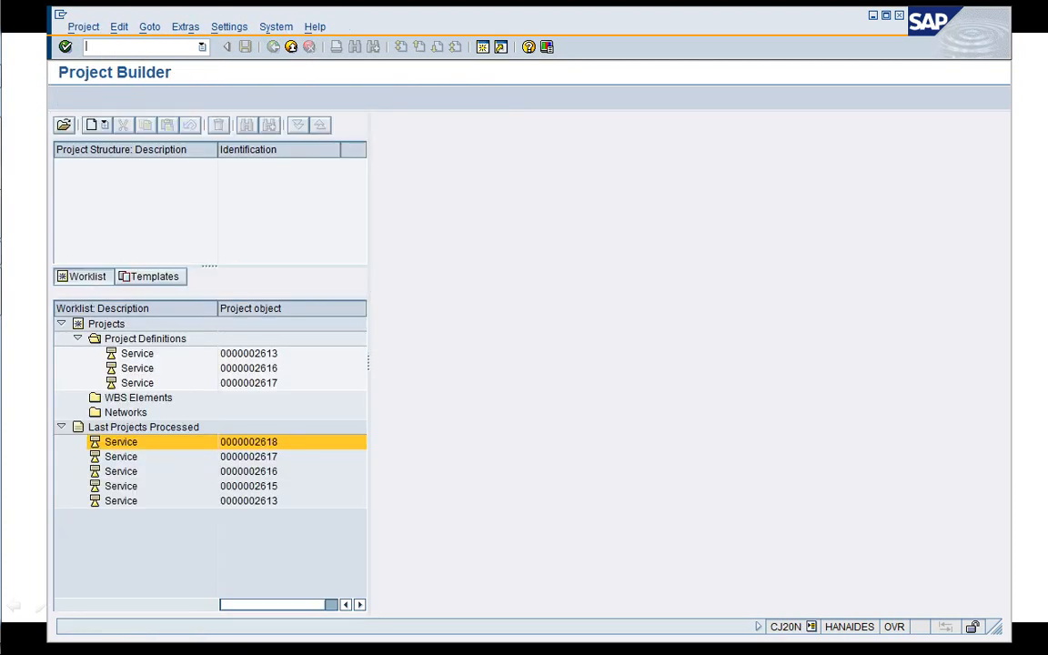
{"action": "double_click", "coordinate": [136, 444]}
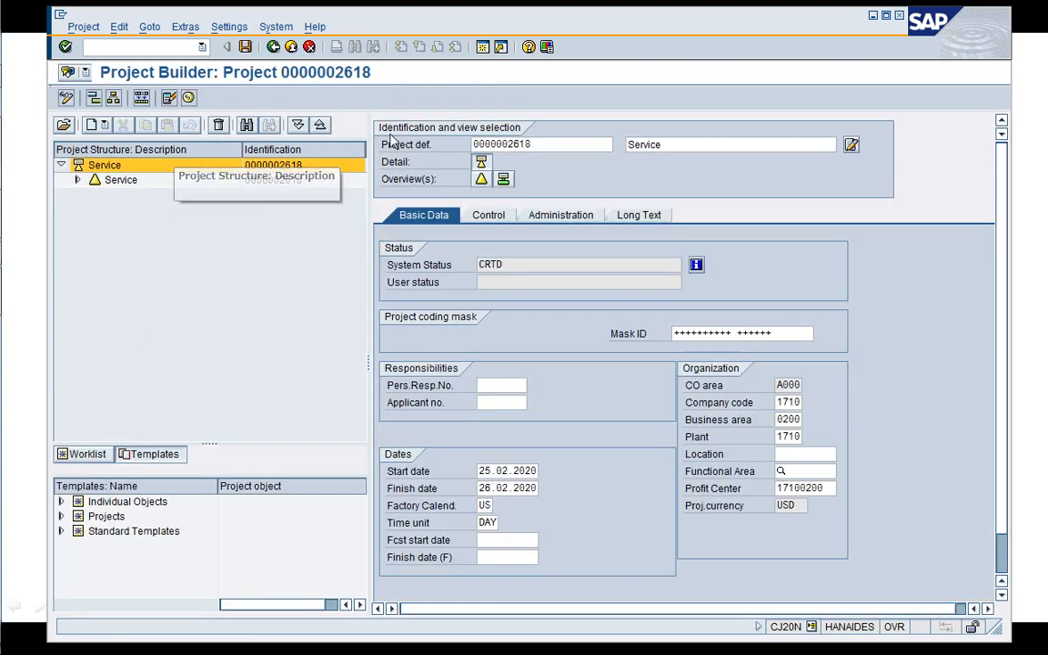
{"action": "left_click", "coordinate": [482, 178]}
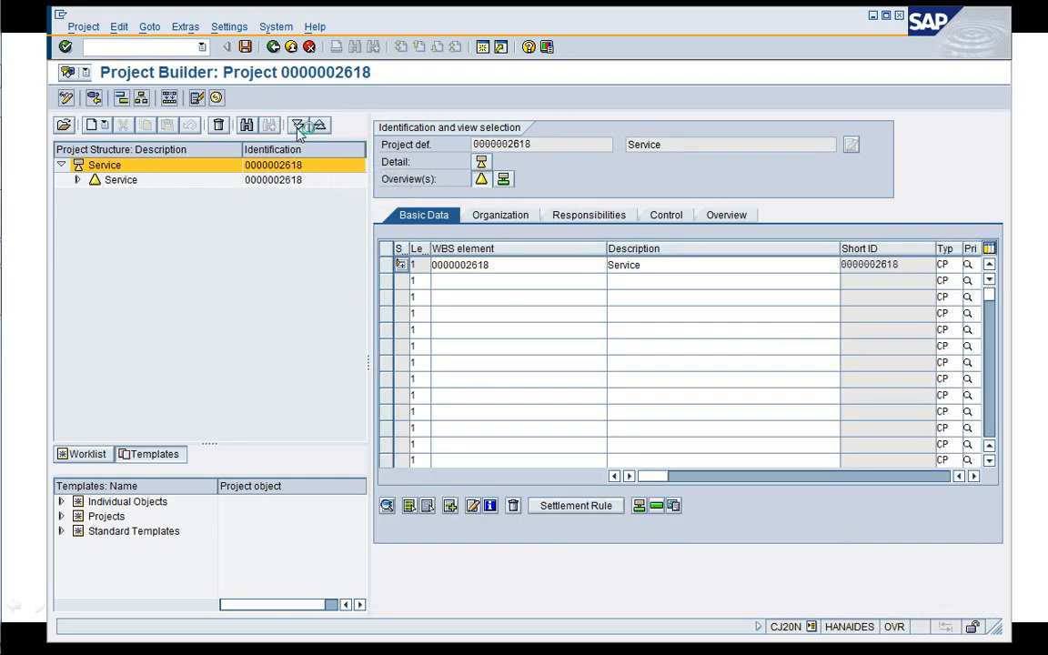
{"action": "left_click", "coordinate": [299, 126]}
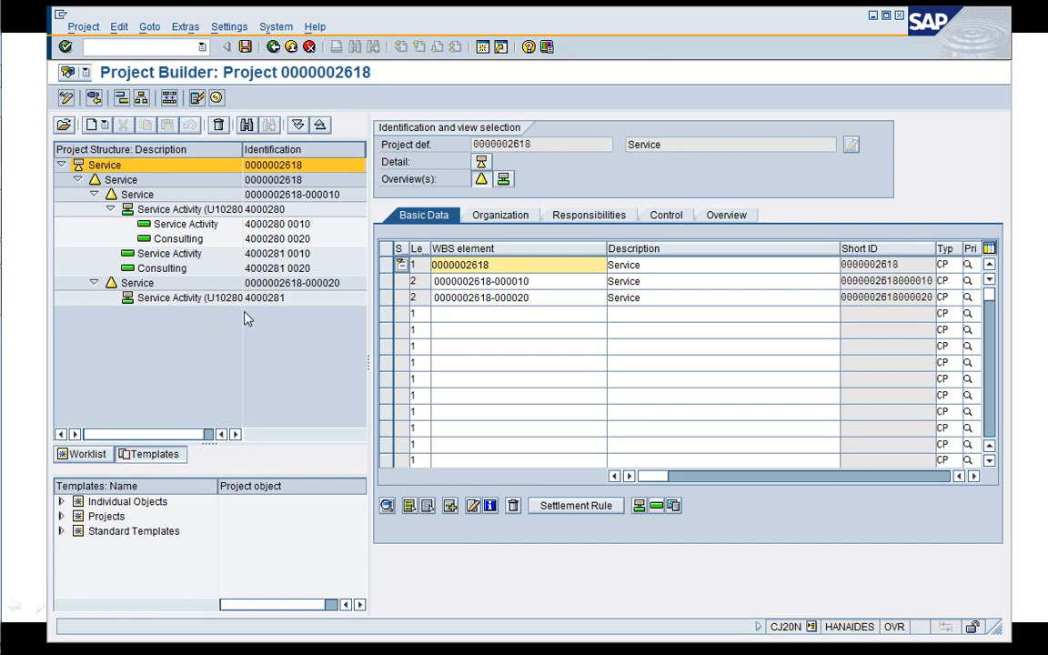
{"action": "left_click", "coordinate": [179, 257]}
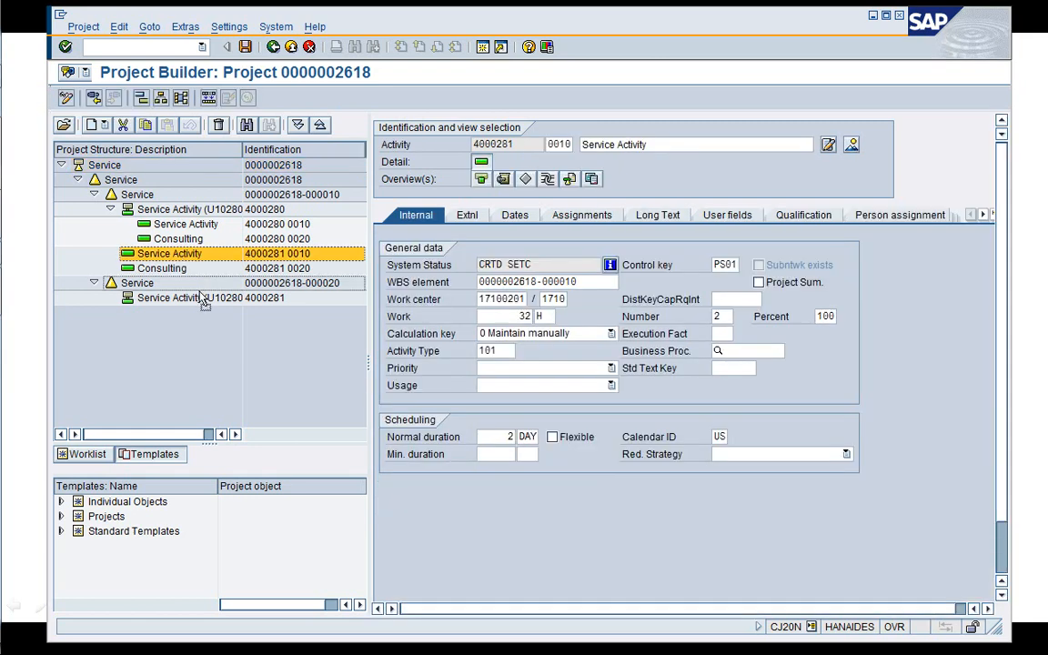
{"action": "left_click_drag", "start_coordinate": [179, 255], "coordinate": [203, 298]}
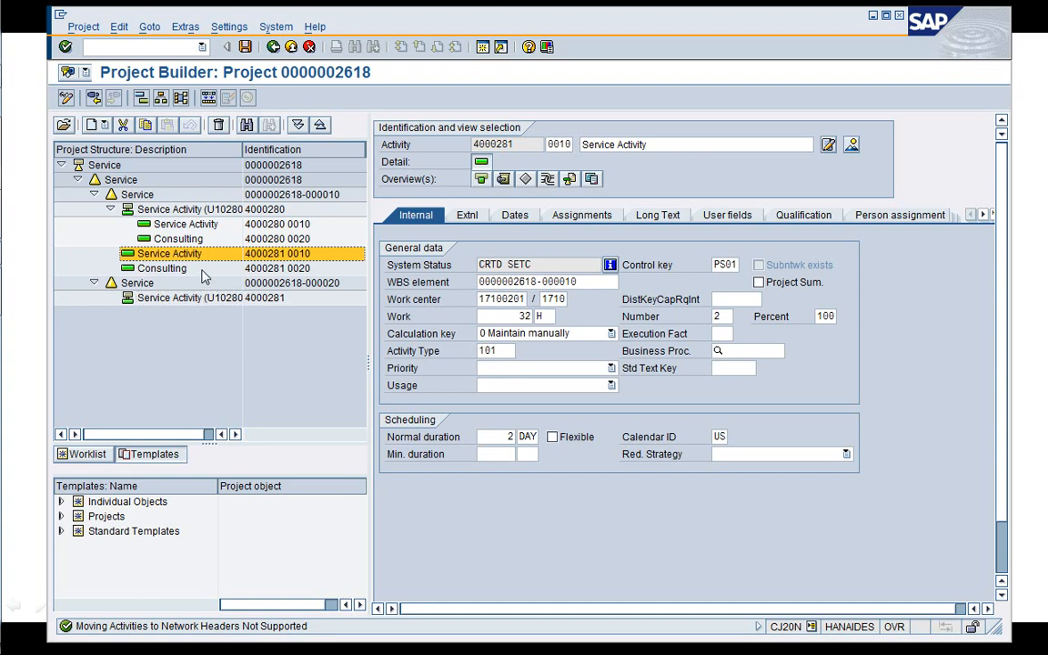
{"action": "left_click_drag", "start_coordinate": [187, 254], "coordinate": [168, 286]}
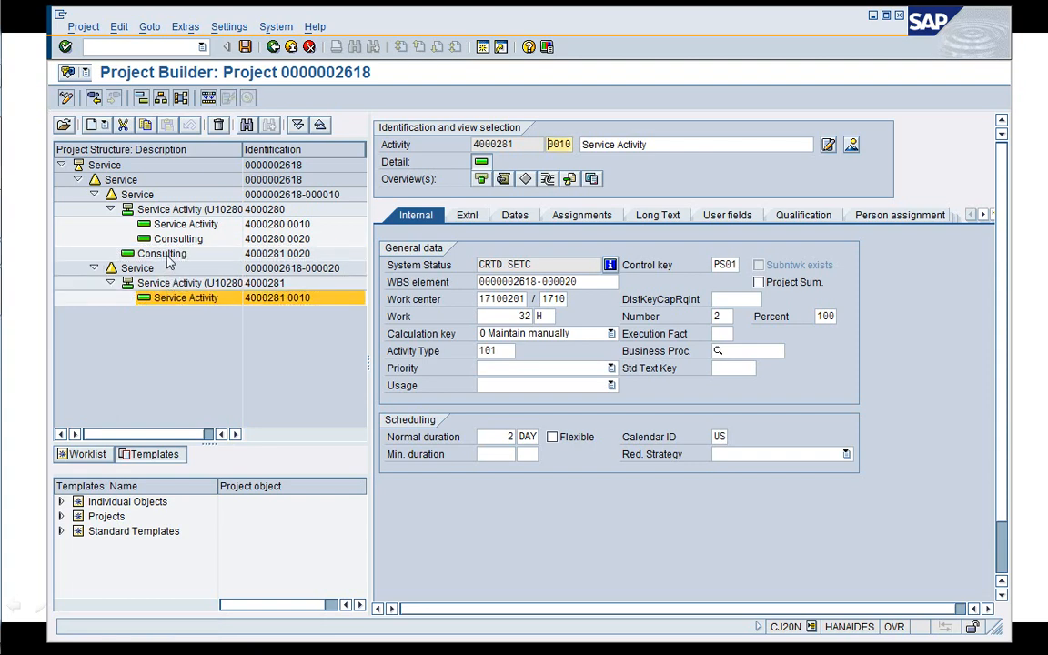
{"action": "left_click", "coordinate": [166, 256]}
{"action": "left_click_drag", "start_coordinate": [169, 275], "coordinate": [170, 273]}
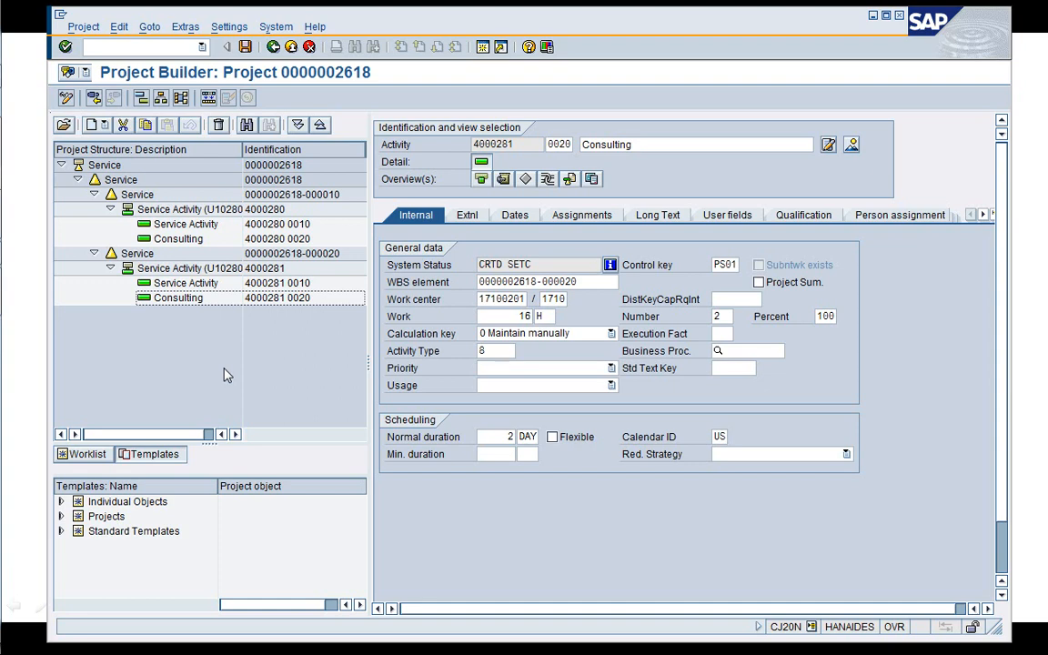
{"action": "left_click", "coordinate": [245, 47]}
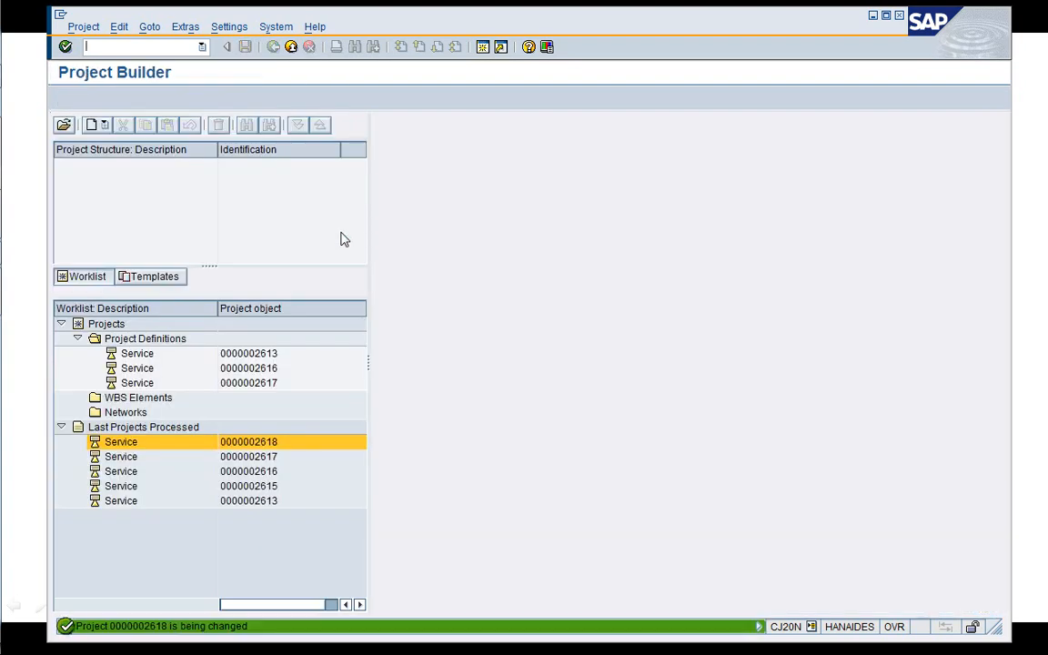
{"action": "double_click", "coordinate": [127, 458]}
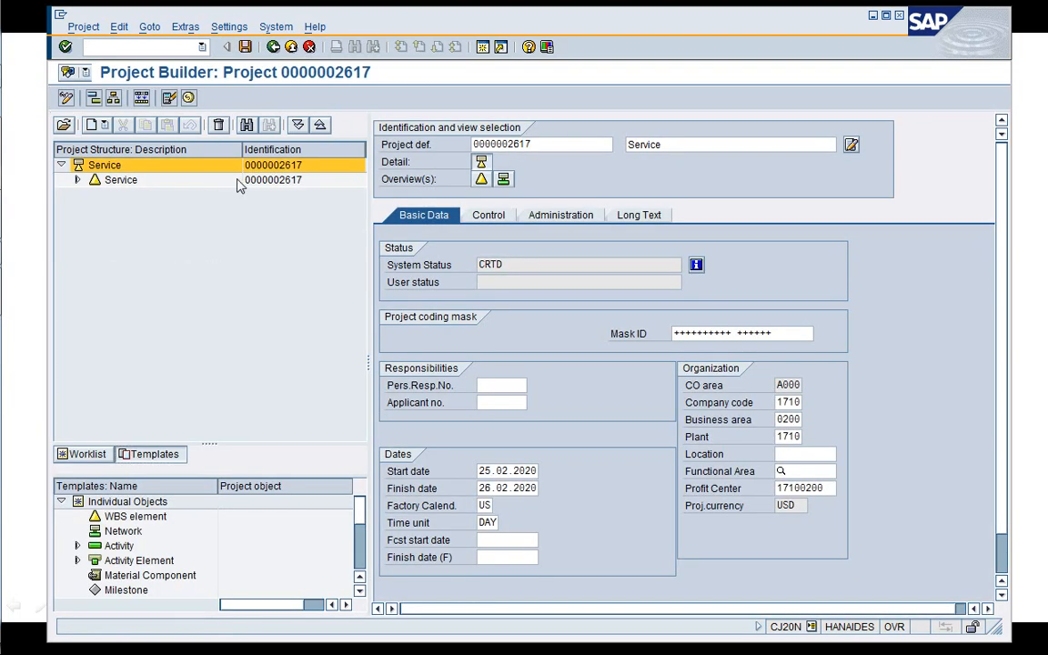
{"action": "left_click", "coordinate": [299, 127]}
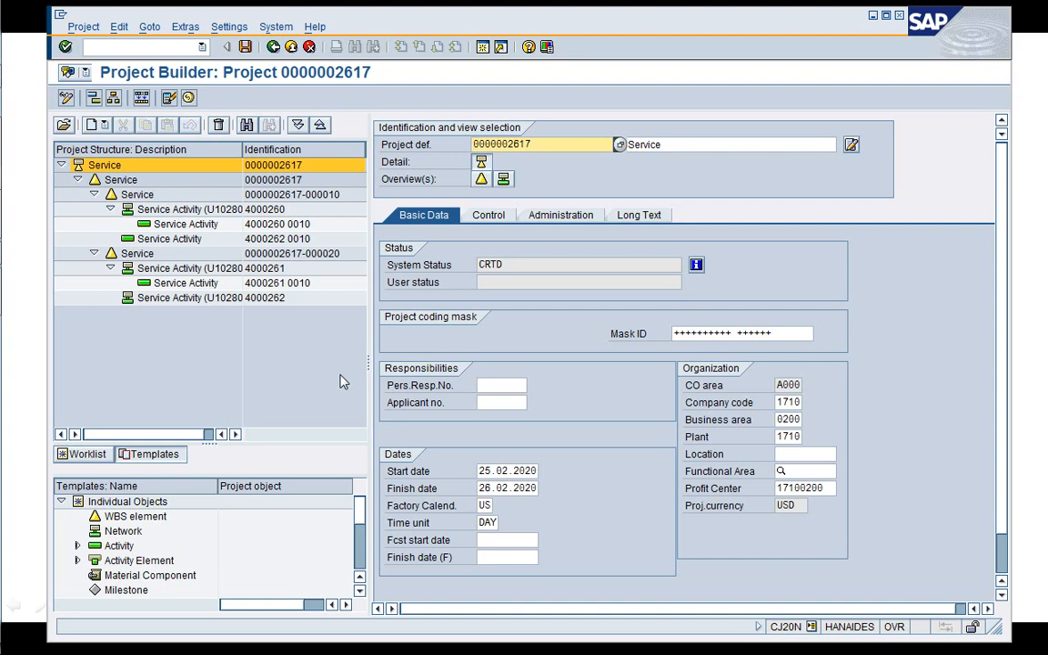
{"action": "left_click", "coordinate": [152, 270]}
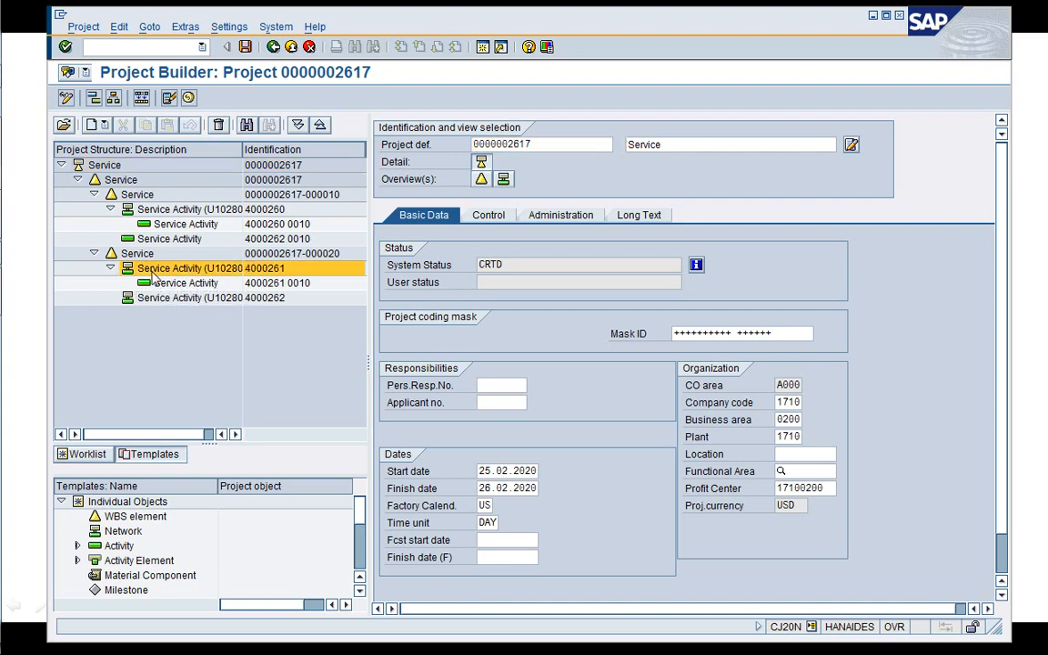
{"action": "left_click", "coordinate": [175, 300]}
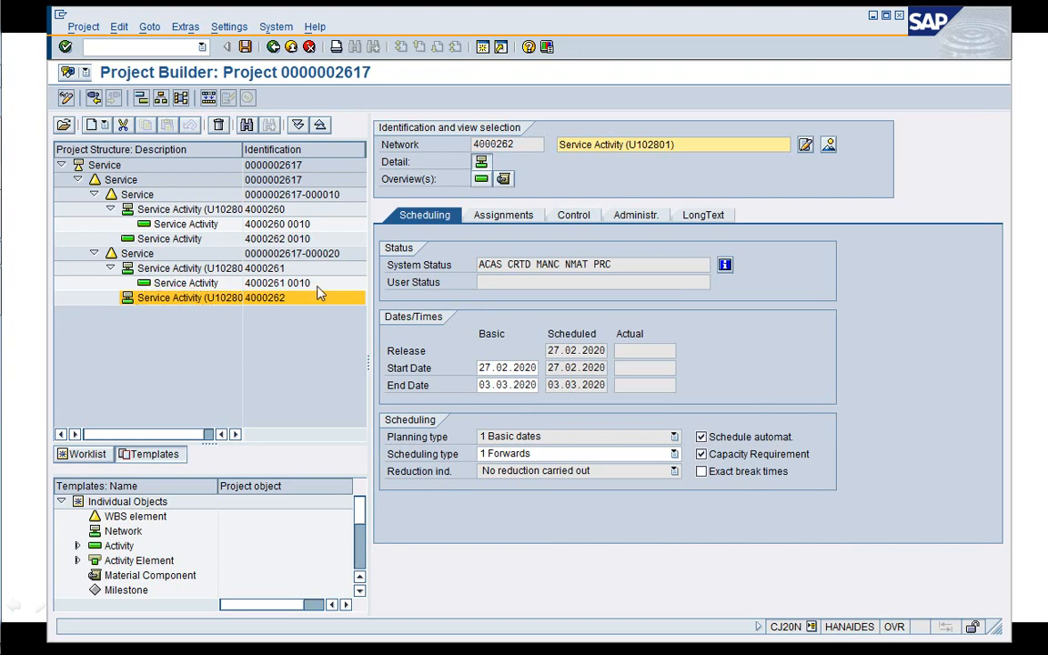
{"action": "left_click", "coordinate": [333, 256]}
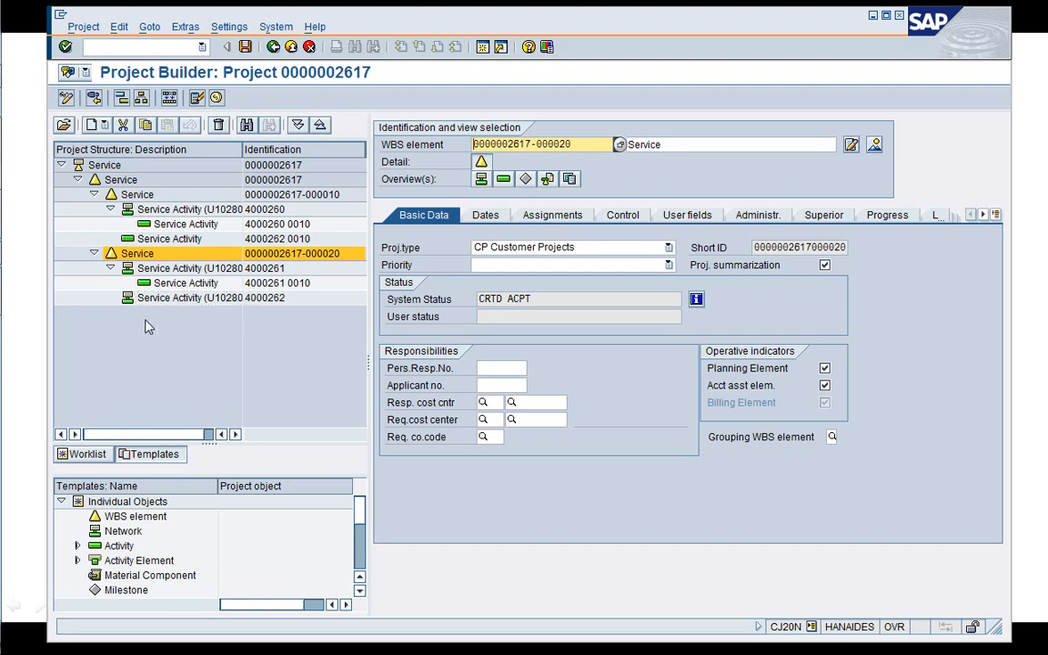
{"action": "left_click", "coordinate": [148, 256]}
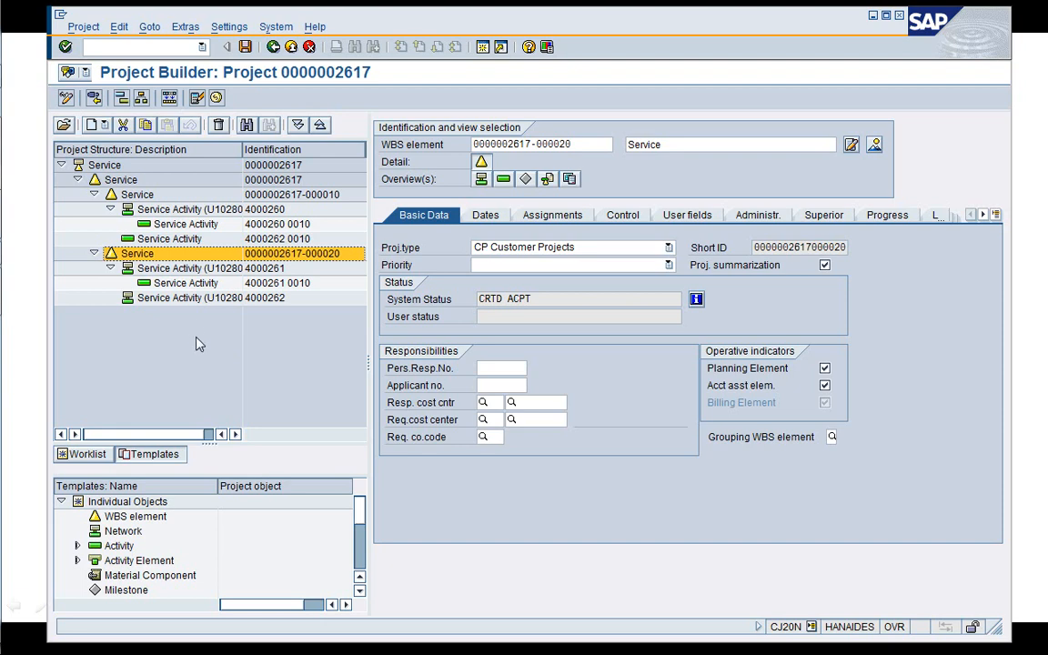
{"action": "left_click", "coordinate": [194, 300]}
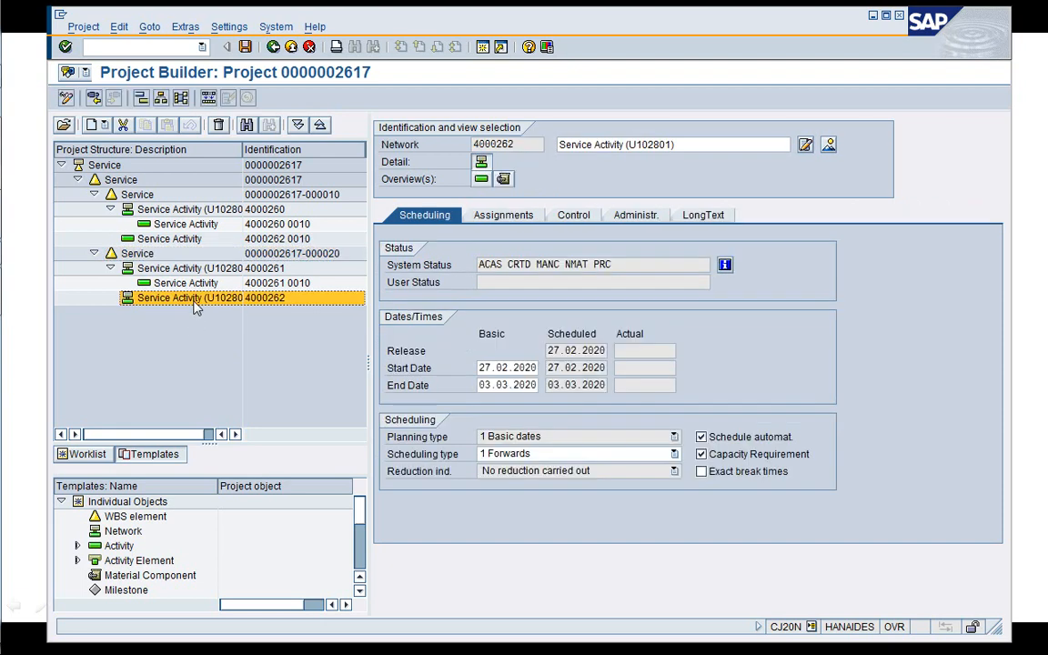
{"action": "left_click", "coordinate": [188, 240]}
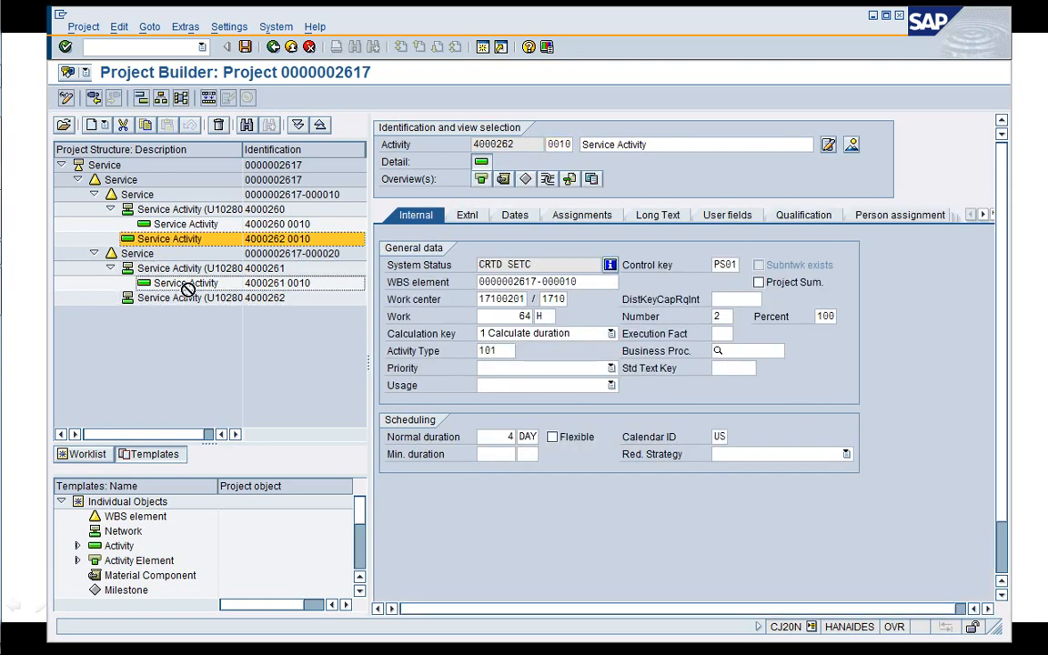
{"action": "left_click_drag", "start_coordinate": [178, 261], "coordinate": [179, 260]}
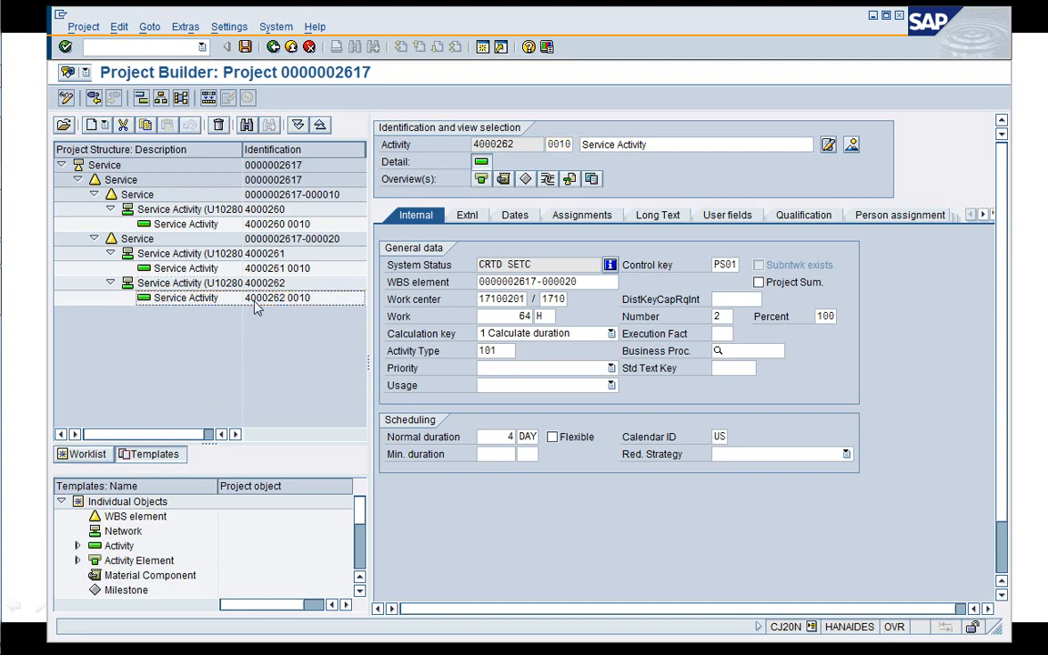
{"action": "left_click", "coordinate": [310, 50]}
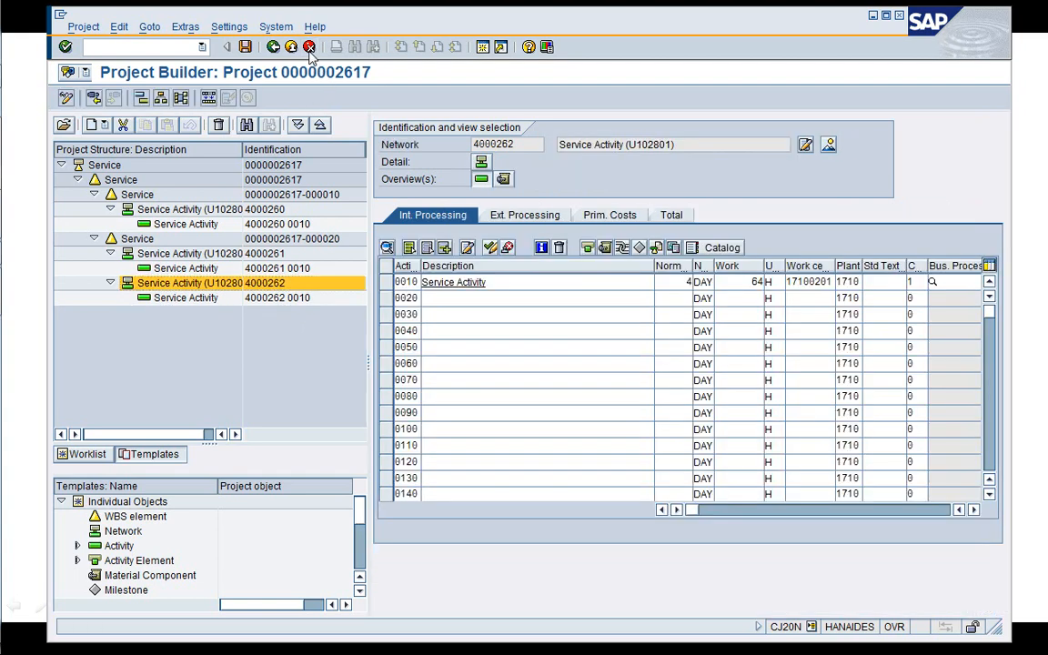
{"action": "left_click", "coordinate": [310, 47]}
{"action": "left_click", "coordinate": [310, 50]}
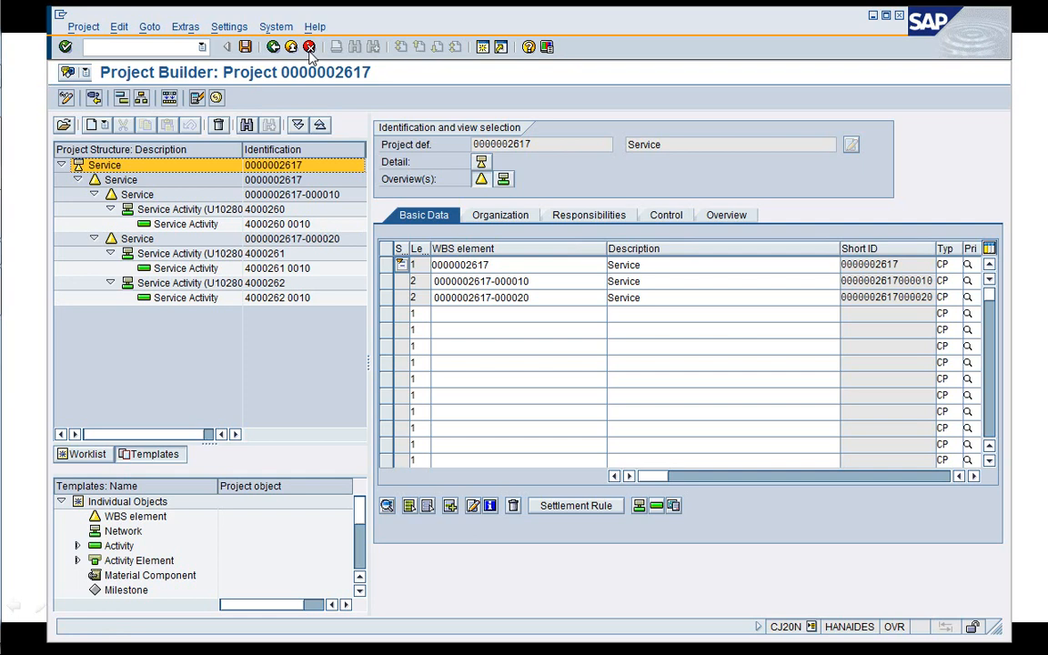
{"action": "left_click", "coordinate": [310, 48]}
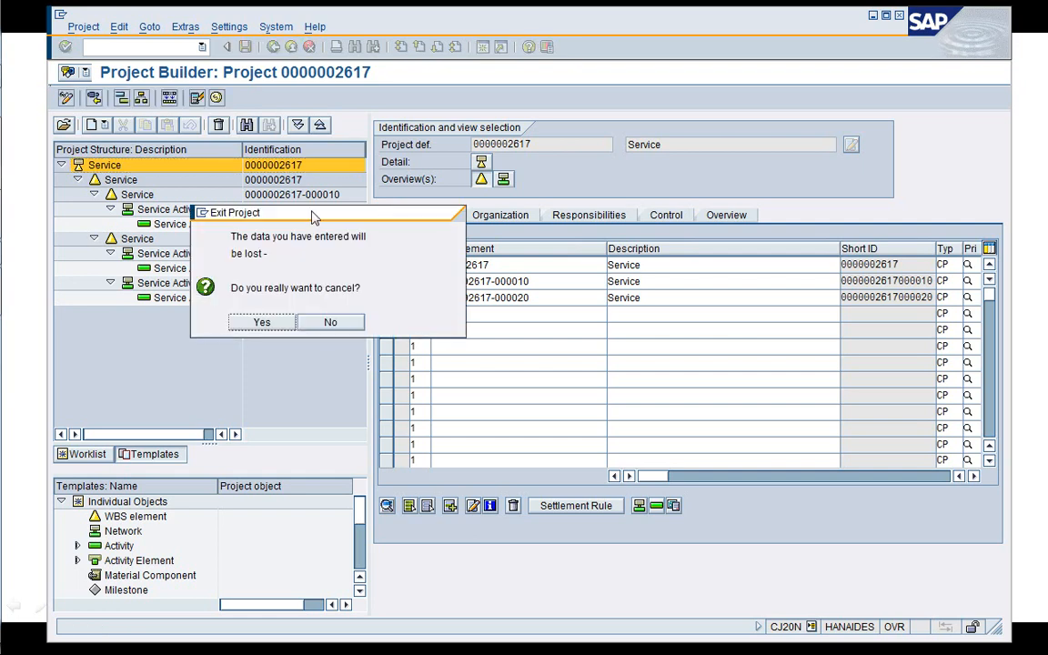
{"action": "left_click", "coordinate": [261, 322]}
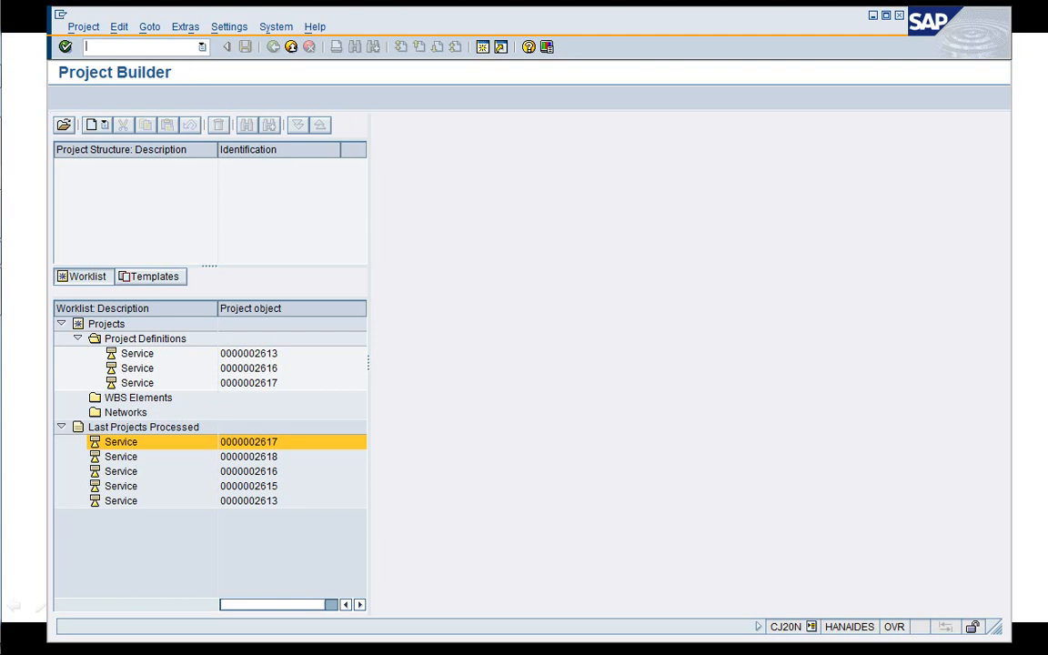
- Open standard WBS U102801 in transaction CJ92 and review its project definition's control settings, including the SD/PS assignment
{"action": "type", "text": "/nCJ92"}
{"action": "key", "text": "Return"}
{"action": "key", "text": "Return"}
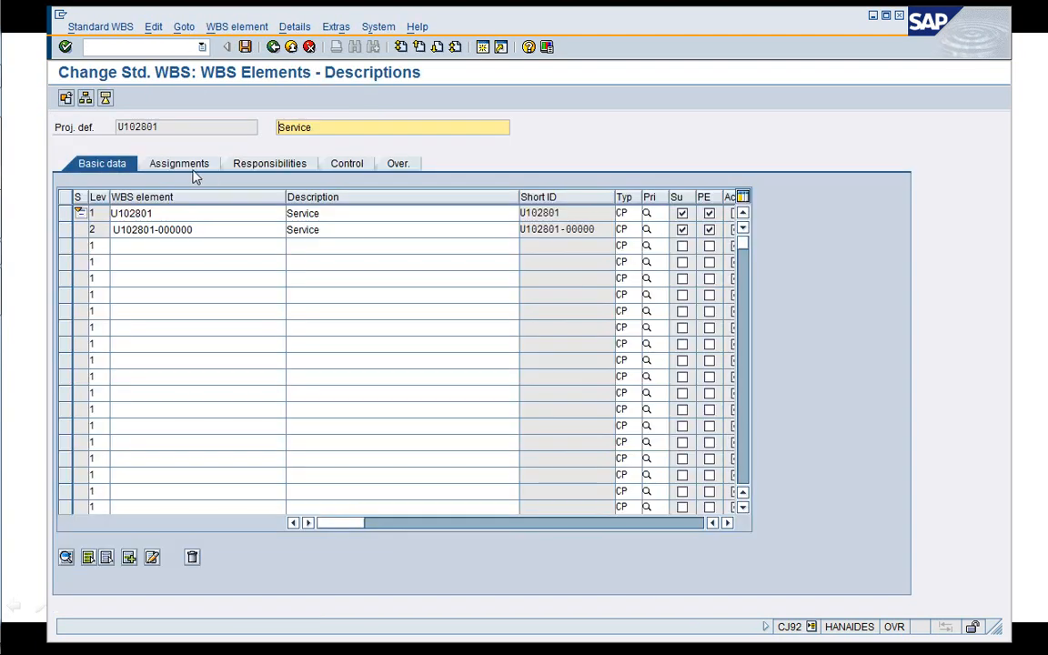
{"action": "left_click", "coordinate": [100, 96]}
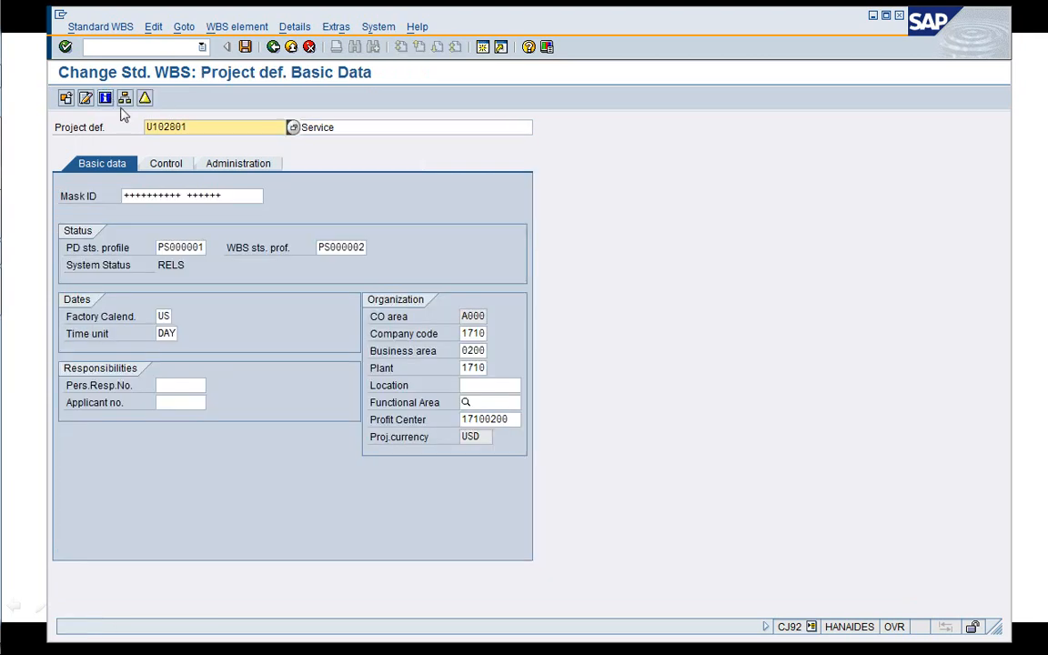
{"action": "left_click", "coordinate": [168, 164]}
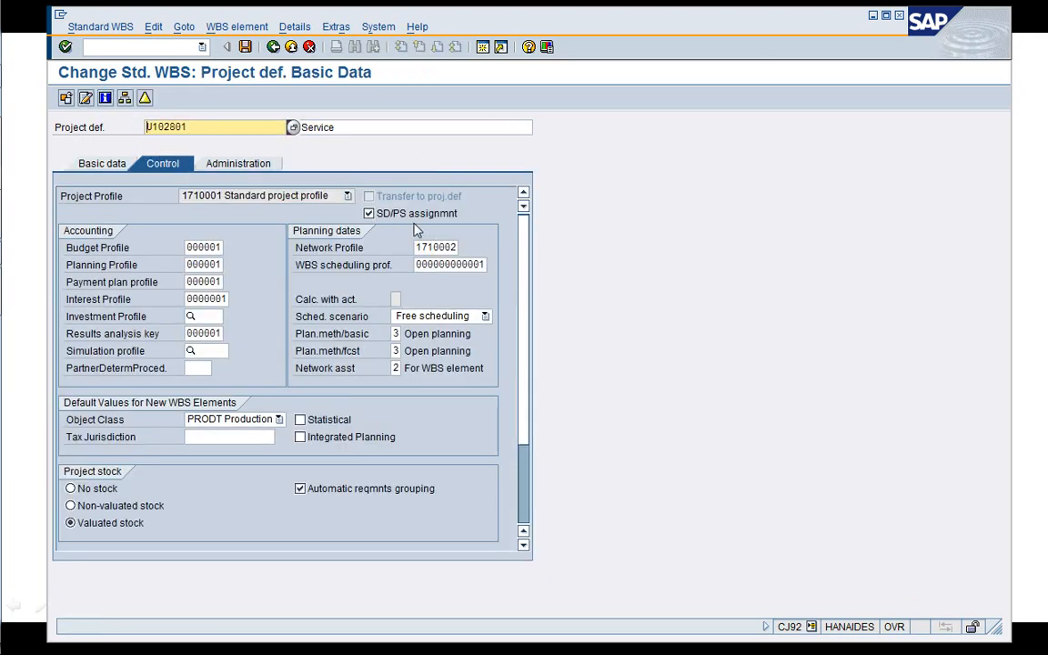
{"action": "left_click", "coordinate": [273, 48]}
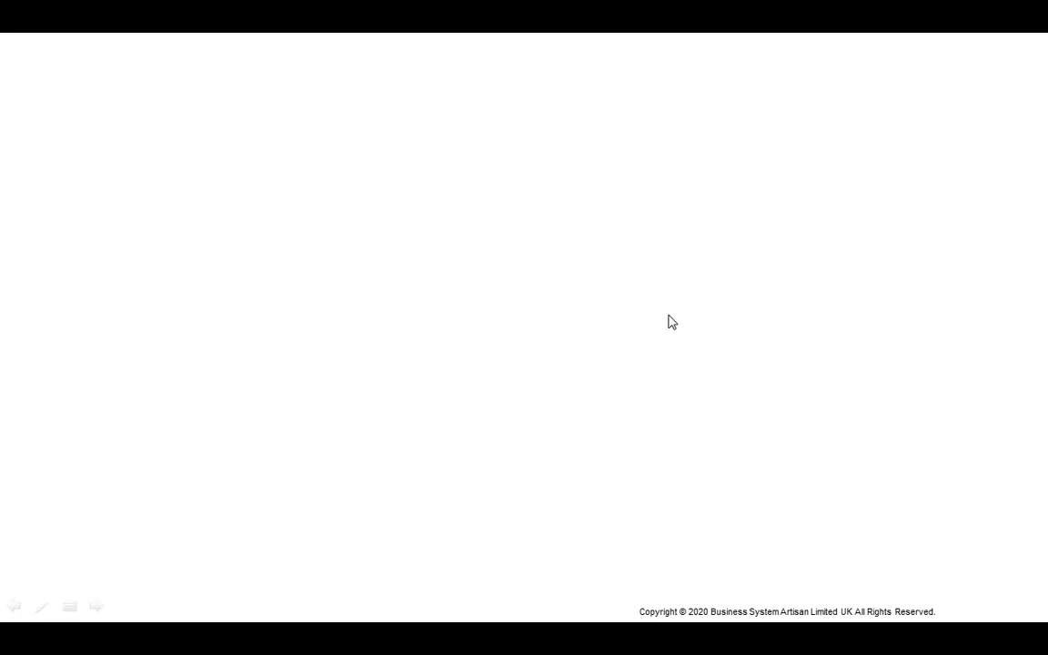
{"action": "left_click", "coordinate": [669, 316]}
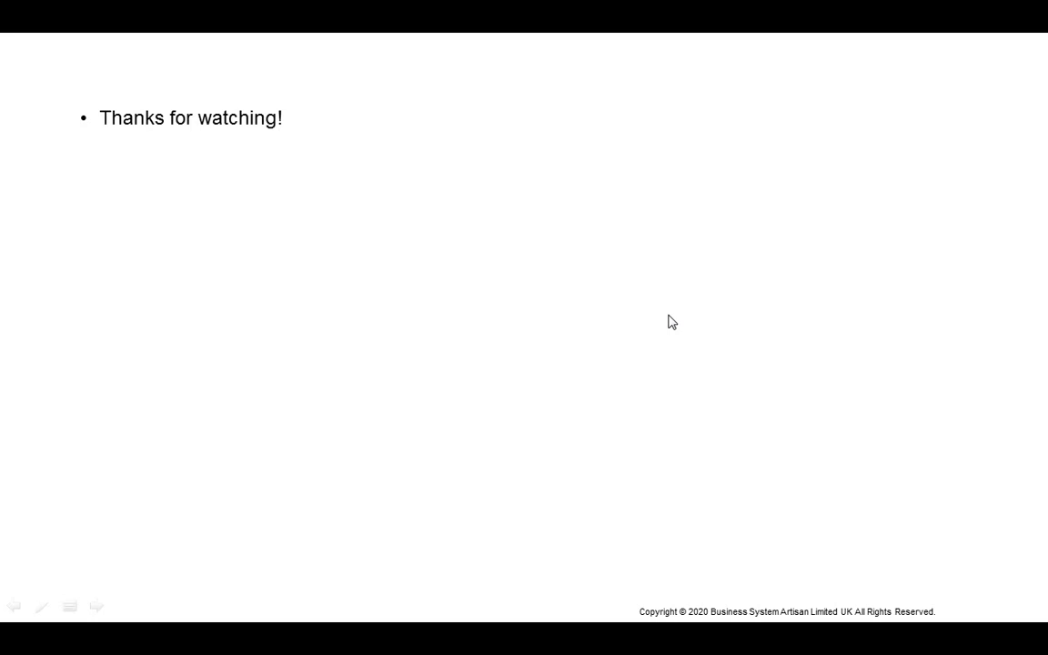